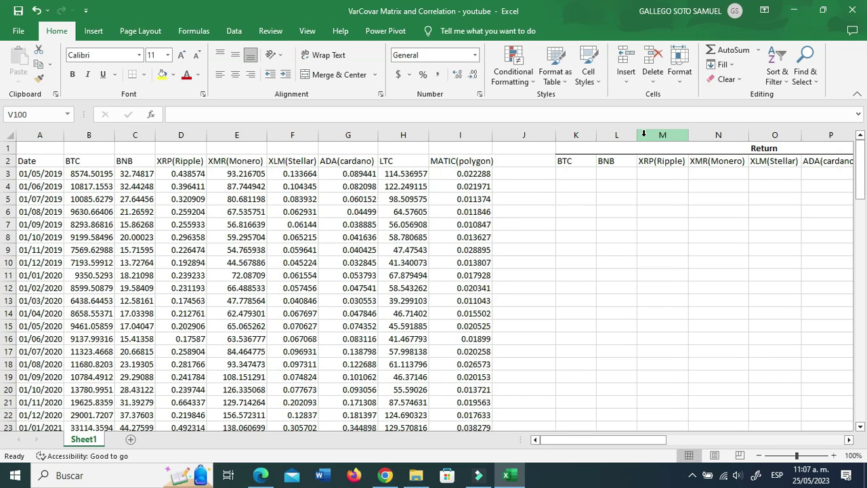
Step: Return to the start of the sheet and examine the date and BTC headers of the cryptocurrency price table
key("Left")
key("Left")
key("Left")
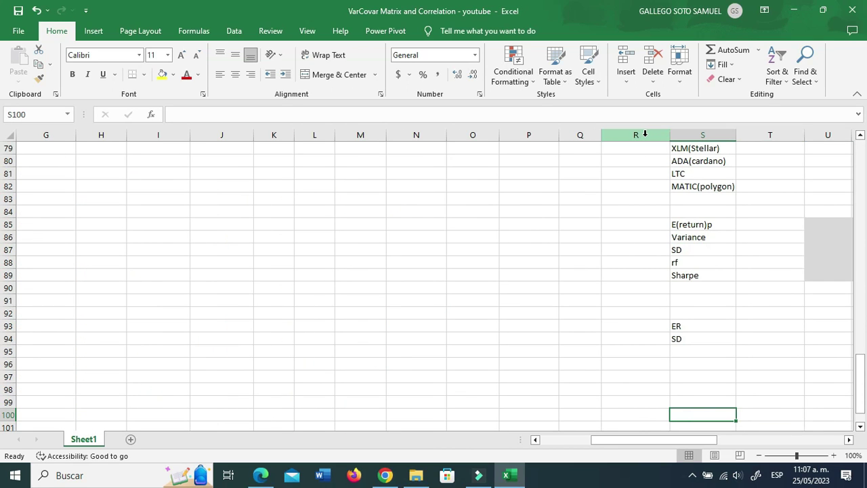
scroll(643, 134, "up", 20)
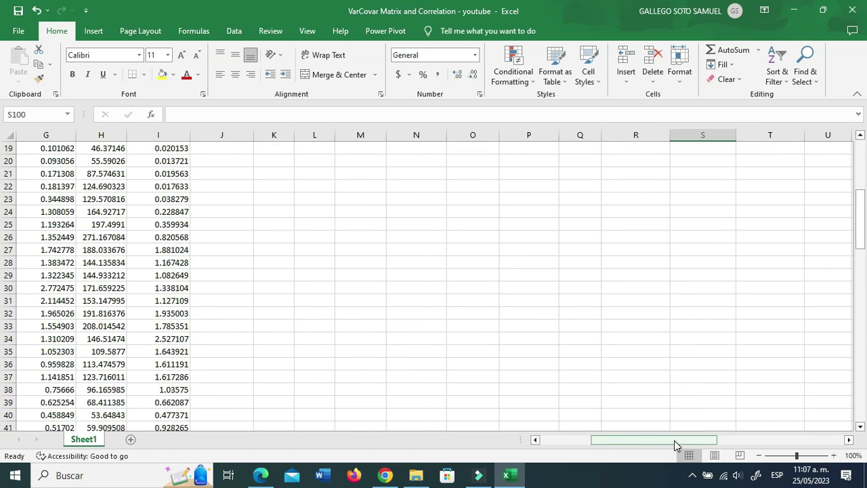
left_click_drag(675, 445, 623, 441)
scroll(329, 287, "up", 6)
left_click(237, 224)
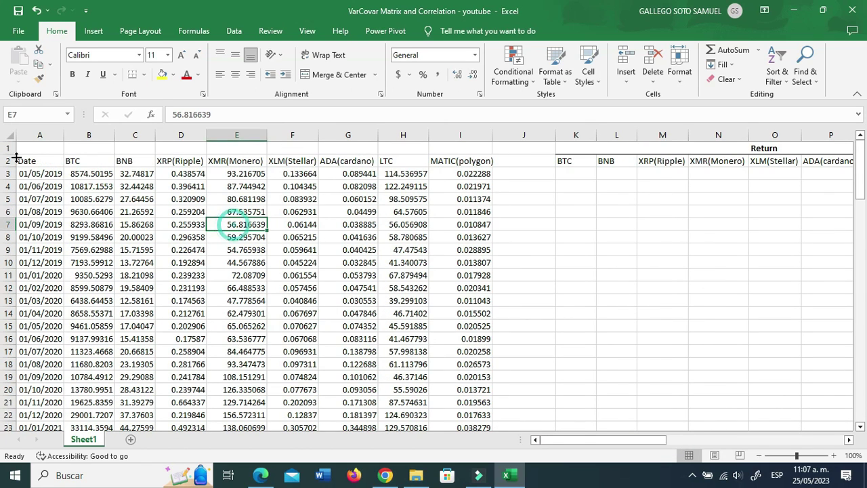
left_click(72, 170)
left_click(111, 163)
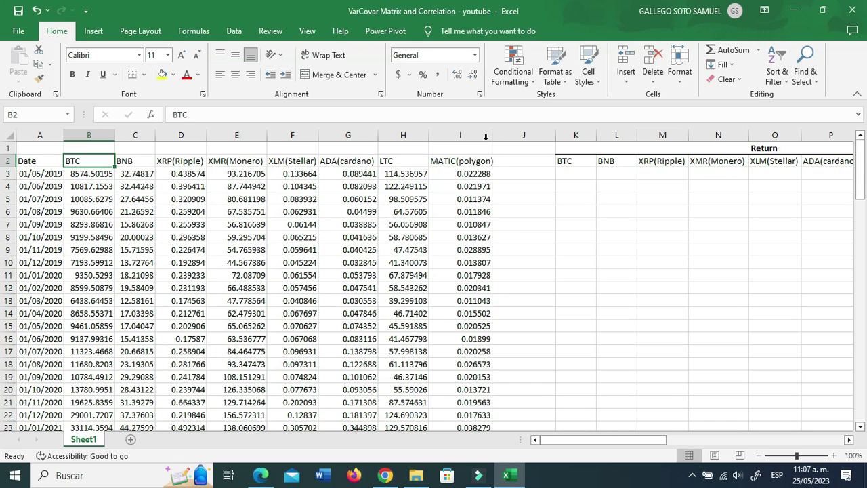
Step: Widen column I slightly to give the MATIC(polygon) prices more room
left_click_drag(492, 137, 503, 137)
left_click(475, 174)
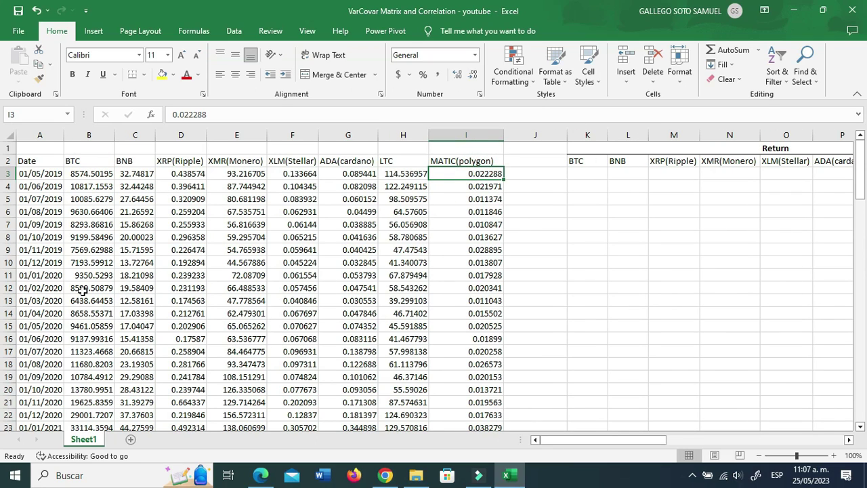
Step: Examine the monthly dates and coin prices from the first record down to the last row, across BTC to MATIC(polygon)
left_click(76, 162)
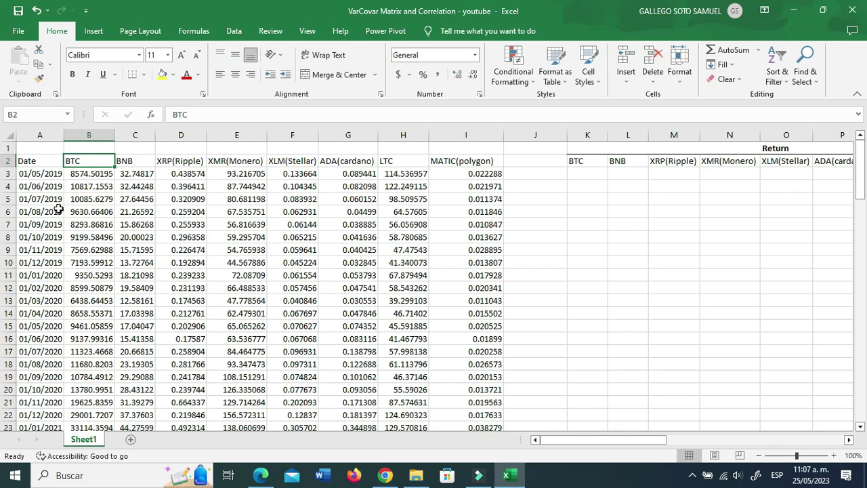
left_click(48, 176)
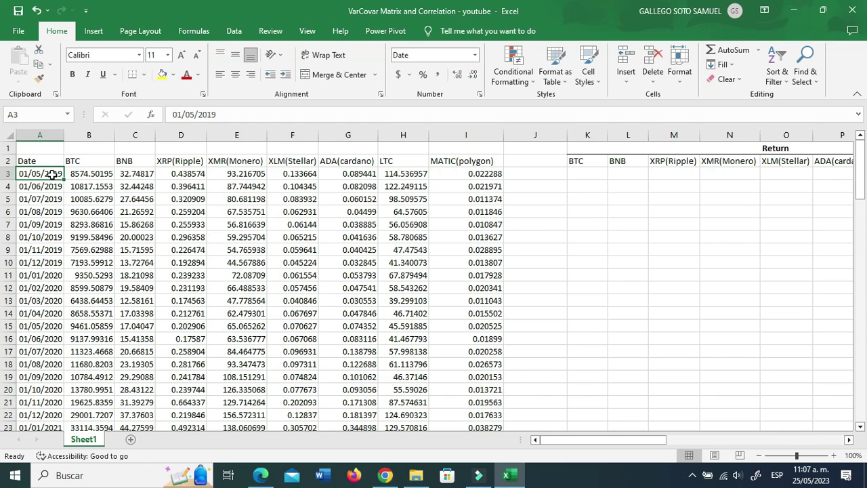
left_click(120, 252)
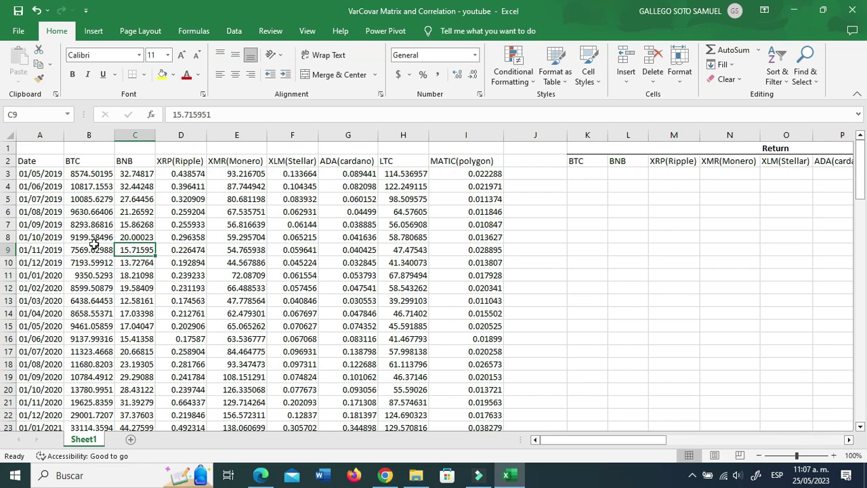
left_click(55, 173)
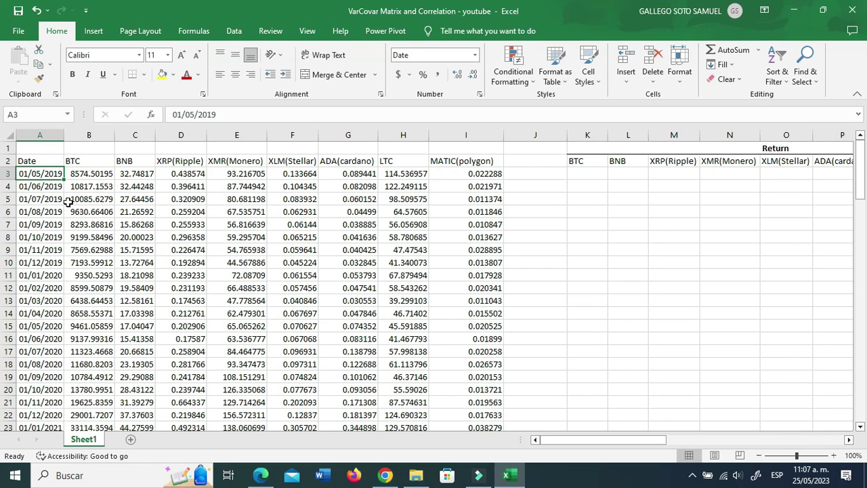
left_click(119, 210)
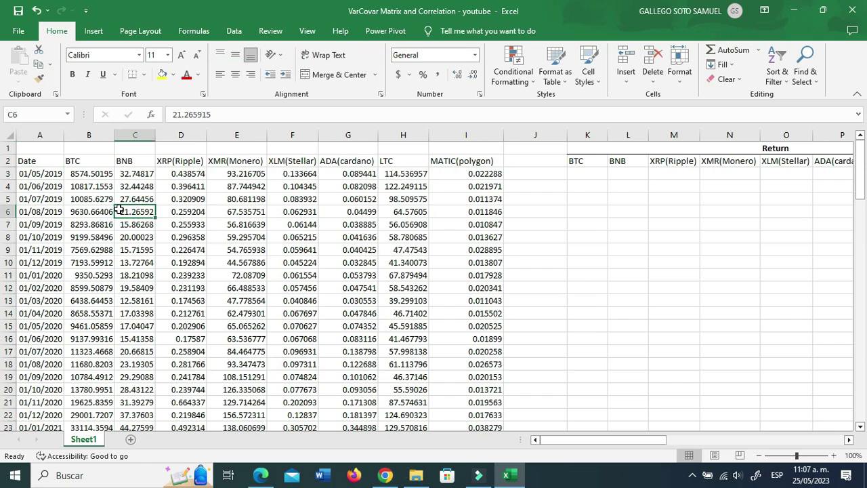
left_click(36, 173)
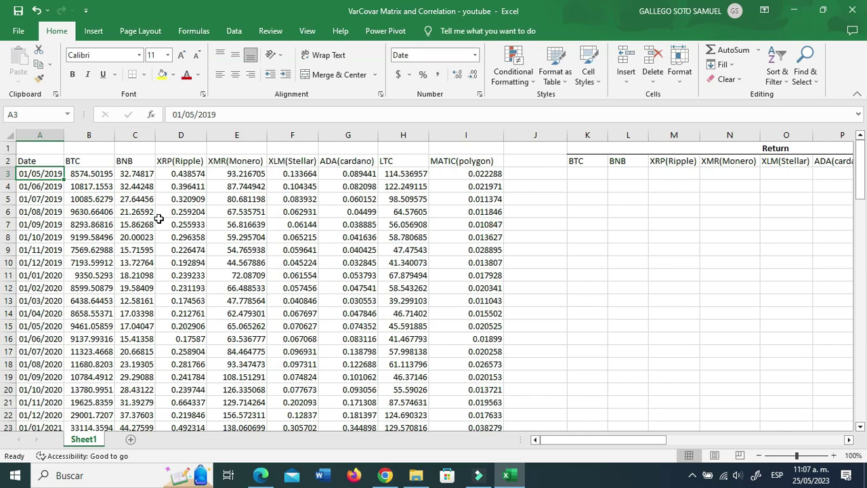
scroll(170, 225, "down", 7)
scroll(152, 235, "up", 6)
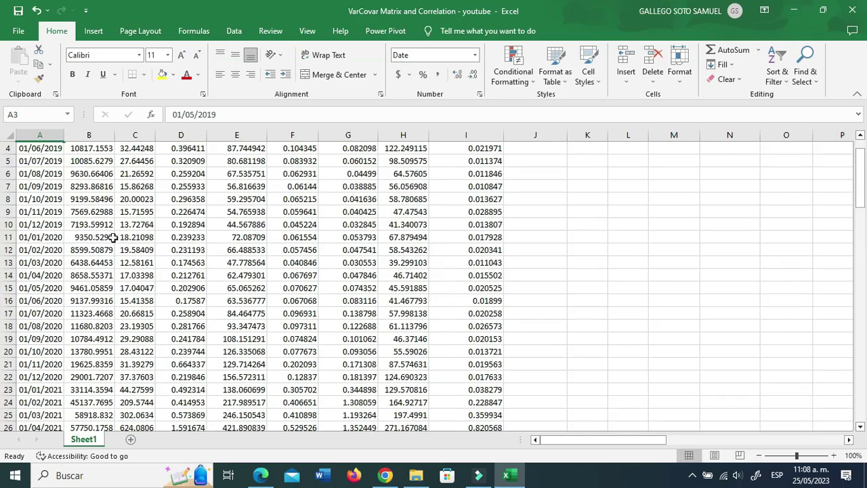
left_click(112, 238)
key("ctrl+Down")
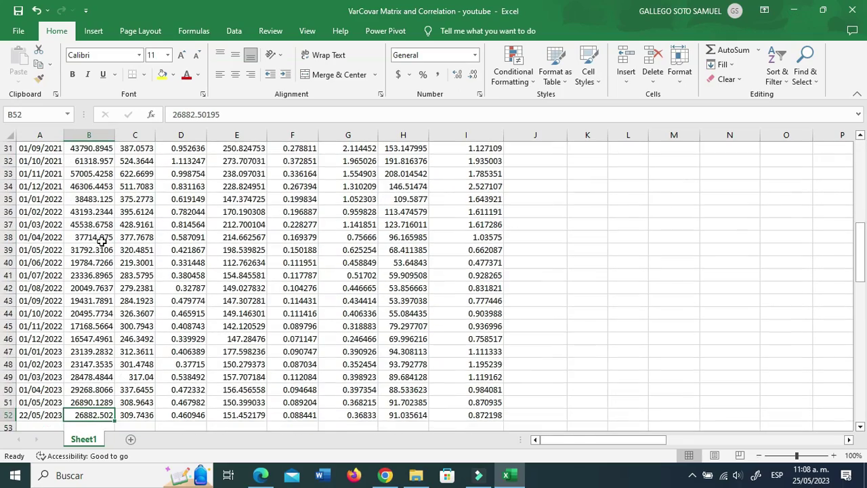
key("Right")
key("Right")
key("Right")
key("Right")
key("Right")
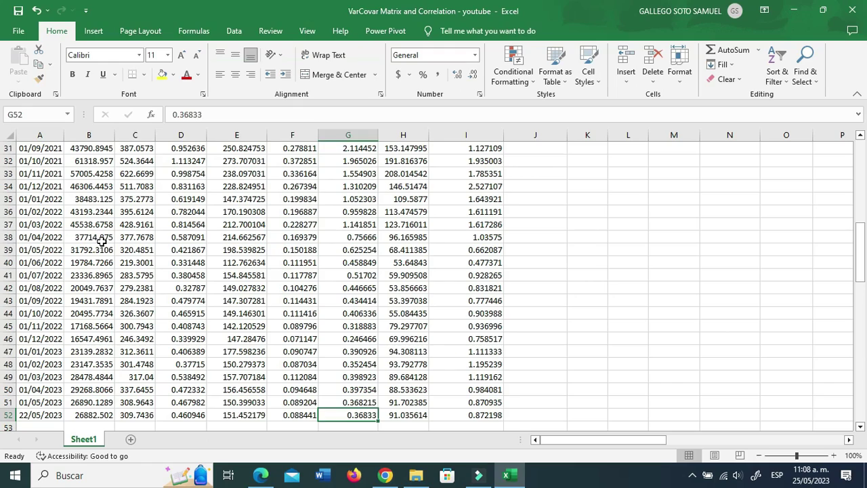
key("Left")
key("Left")
key("Left")
key("Left")
key("Left")
key("Right")
key("Right")
key("Right")
key("Right")
key("Right")
key("Right")
key("Right")
key("ctrl+Up")
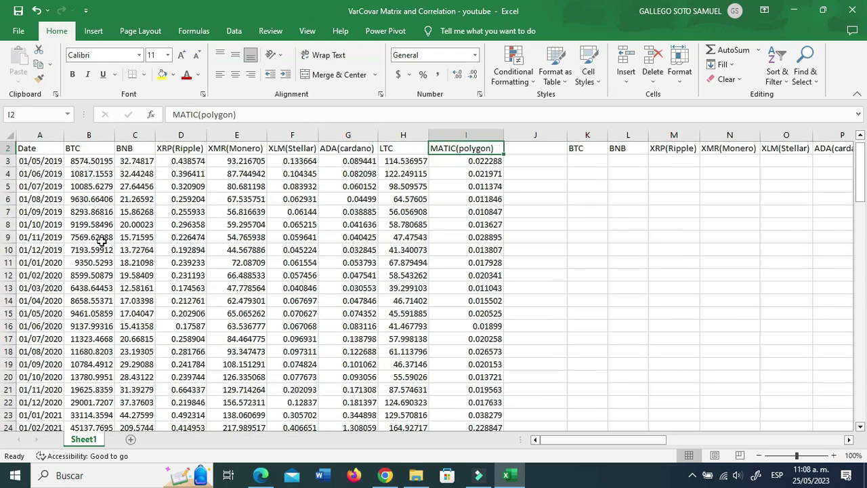
Step: Examine the coin columns along the header area and first price record, from BTC through MATIC(polygon)
key("Down")
key("Up")
key("Up")
key("Left")
key("Left")
key("Left")
key("Left")
key("Left")
key("Left")
key("Left")
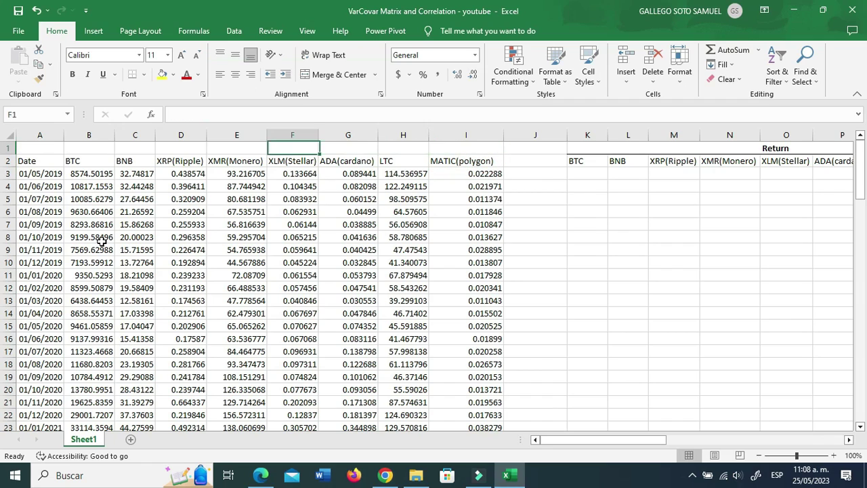
key("Right")
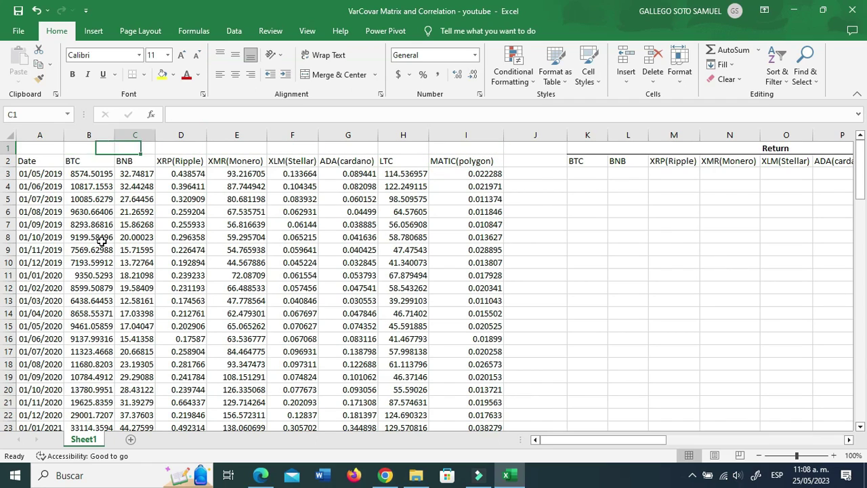
key("Down")
key("Down")
key("Down")
key("Left")
key("Left")
key("Right")
key("Up")
key("Right")
key("Right")
key("Right")
key("Right")
key("Right")
key("Right")
key("Right")
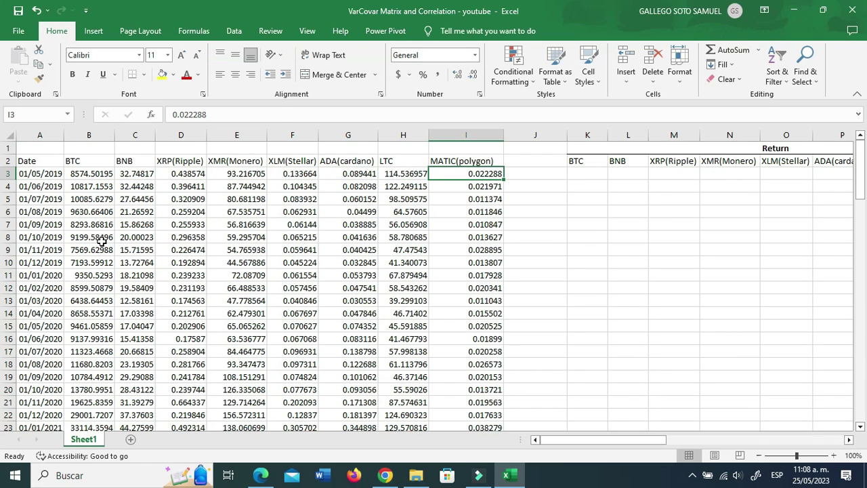
left_click(505, 240)
left_click(565, 257)
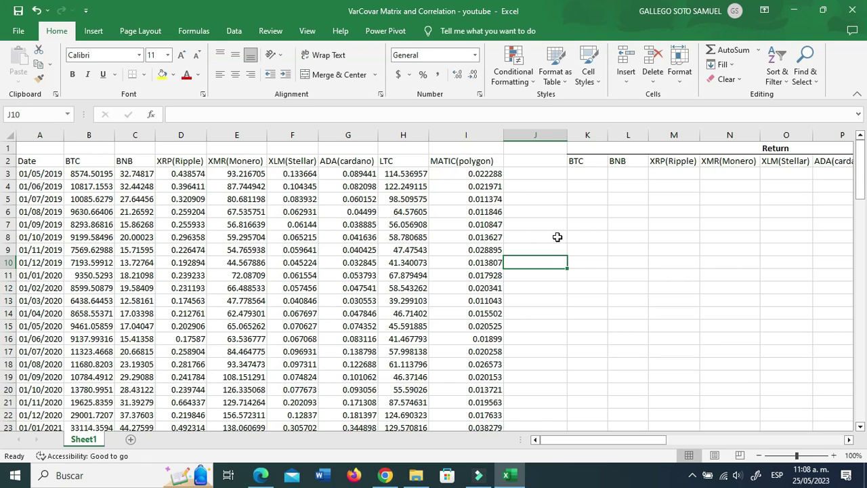
left_click(849, 444)
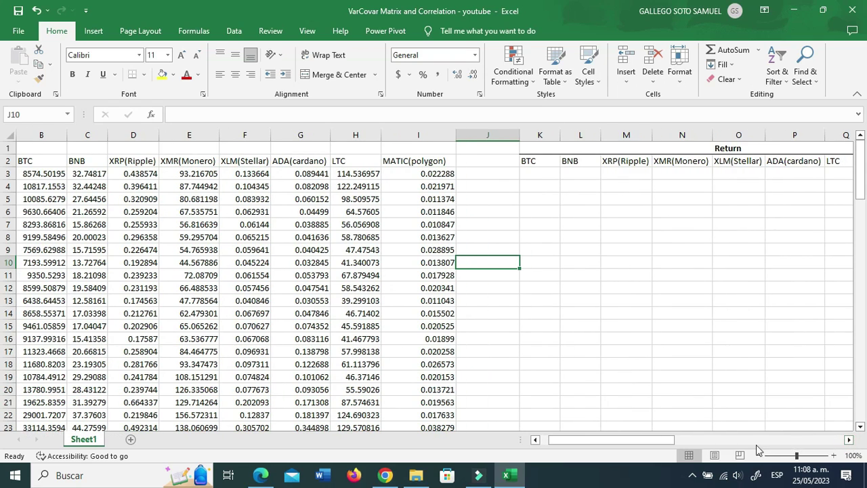
left_click_drag(584, 440, 576, 440)
left_click(605, 285)
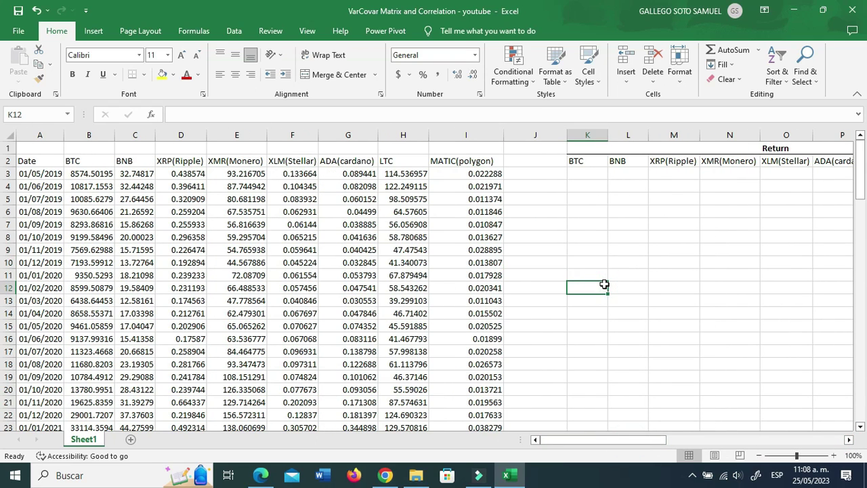
left_click(630, 193)
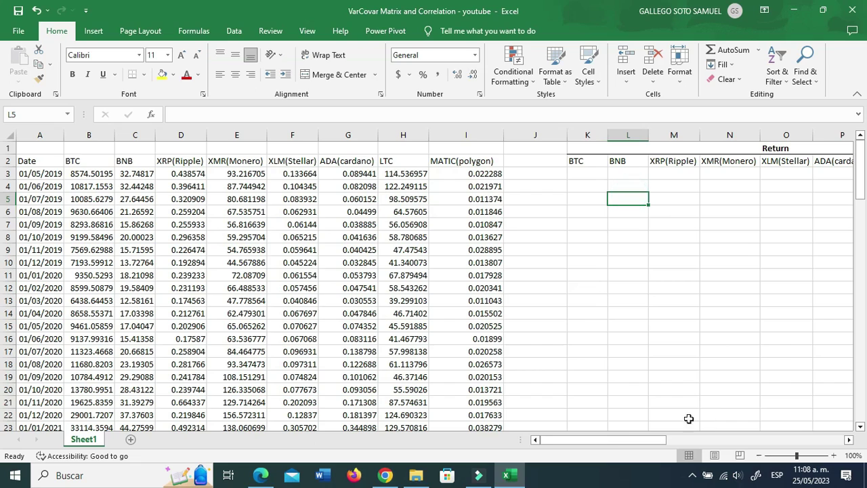
Step: Calculate BTC's first logarithmic return in K4 with the formula +LN(B4/B3)
left_click(592, 187)
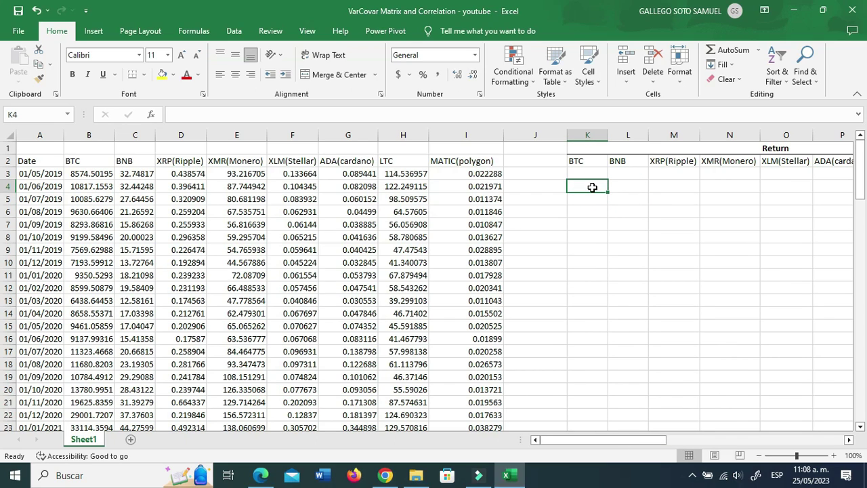
type("+ln(")
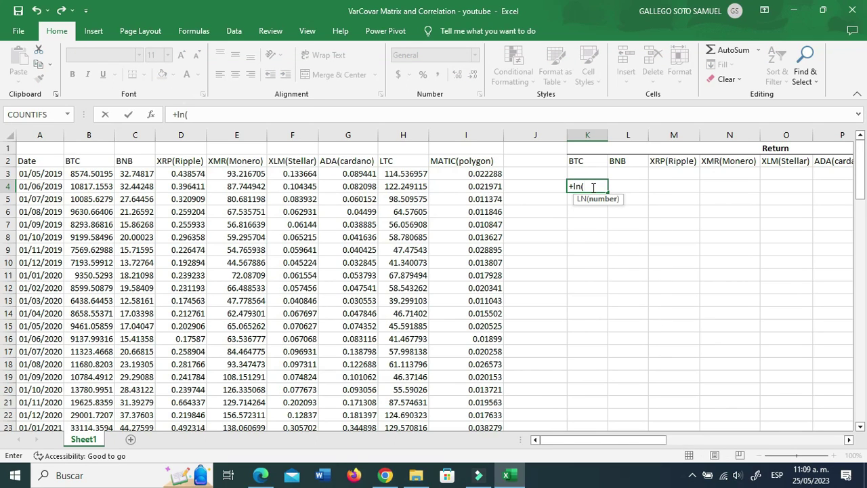
key("Left")
key("Left")
key("Left")
key("Left")
key("Left")
key("Left")
key("Left")
key("Left")
key("Left")
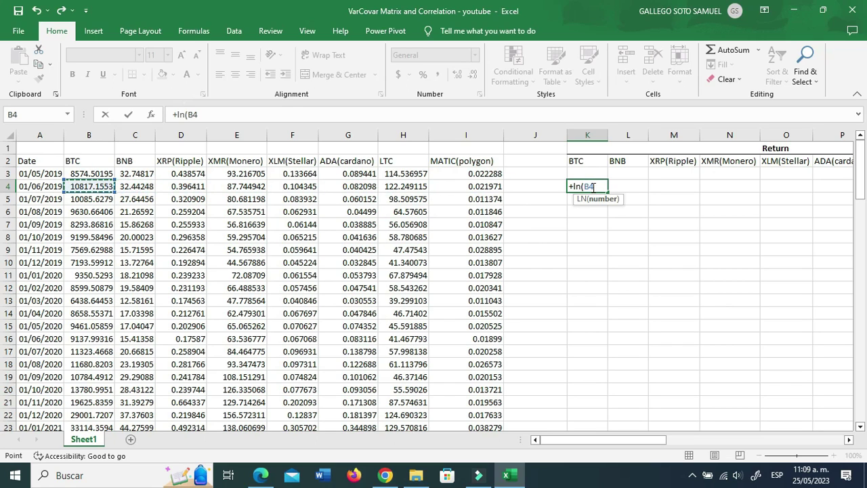
type("/")
key("Left")
key("Up")
key("Up")
key("Left")
key("Left")
key("Left")
key("Left")
key("Left")
key("Left")
key("Left")
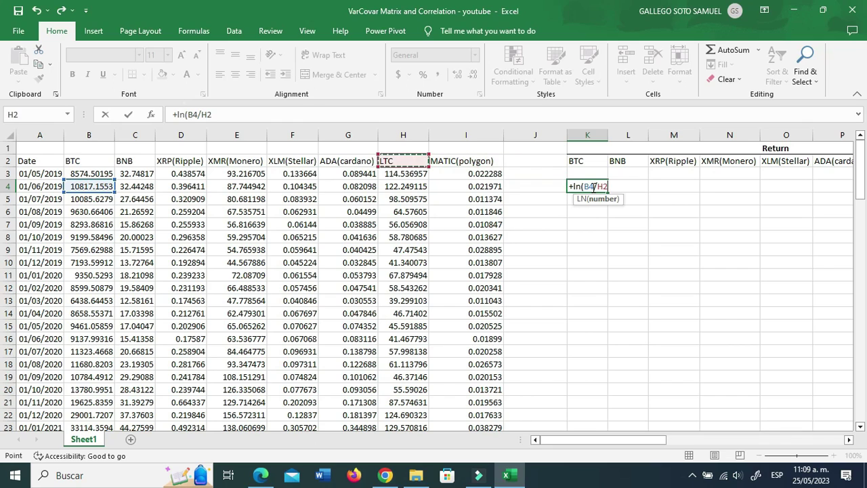
key("Down")
key("Left")
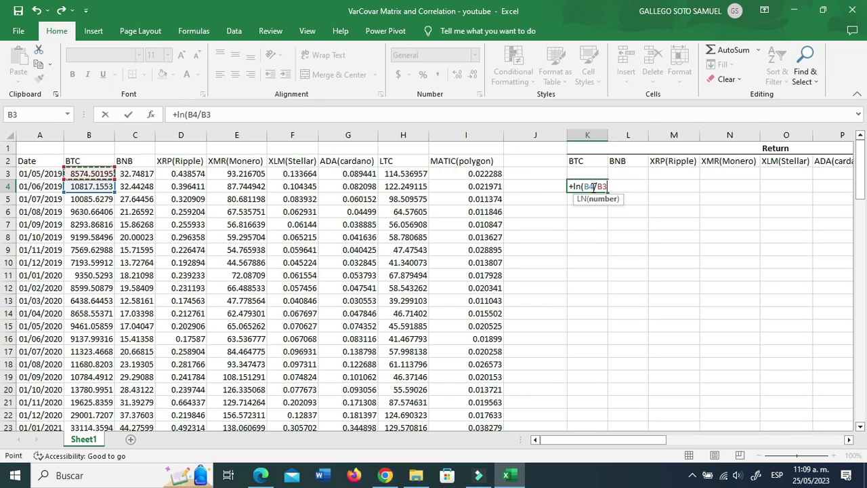
type(")")
key("ctrl+Return")
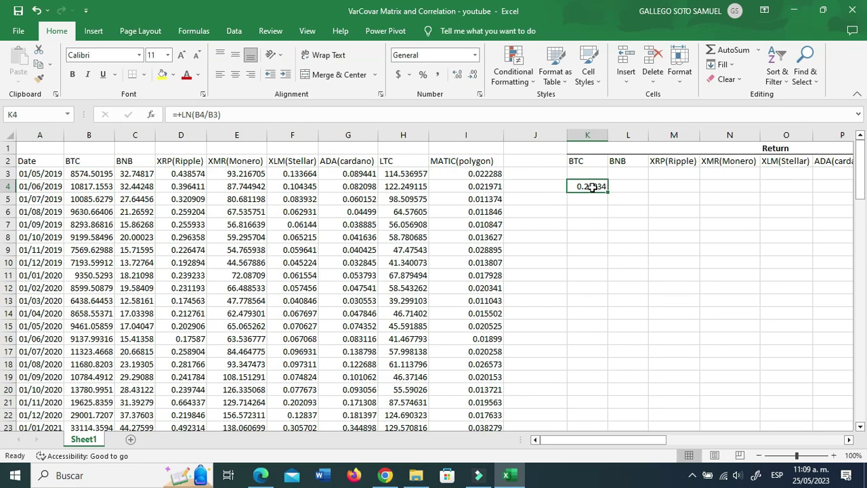
Step: Calculate BNB's first simple percentage return in L4 with the formula =(C4-C3)/C3
key("Right")
type("=(")
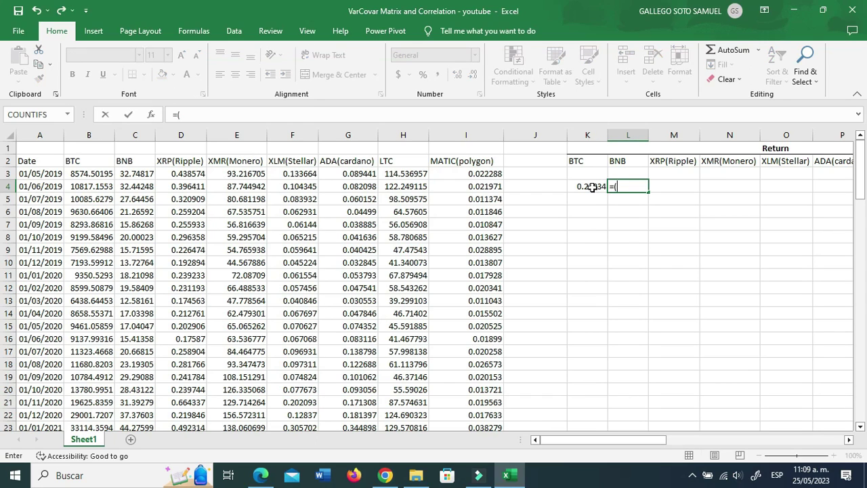
key("Left")
key("Left")
key("Left")
key("Left")
key("Left")
key("Left")
key("Left")
key("Left")
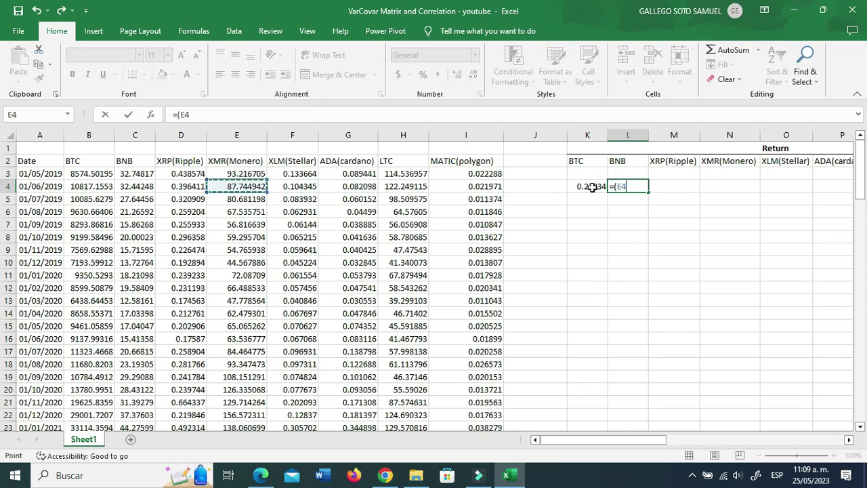
key("Left")
type("-")
key("Left")
key("Up")
key("Up")
key("Left")
key("Left")
key("Left")
key("Left")
key("Left")
key("Left")
key("Left")
key("Left")
key("Left")
key("Down")
key("Right")
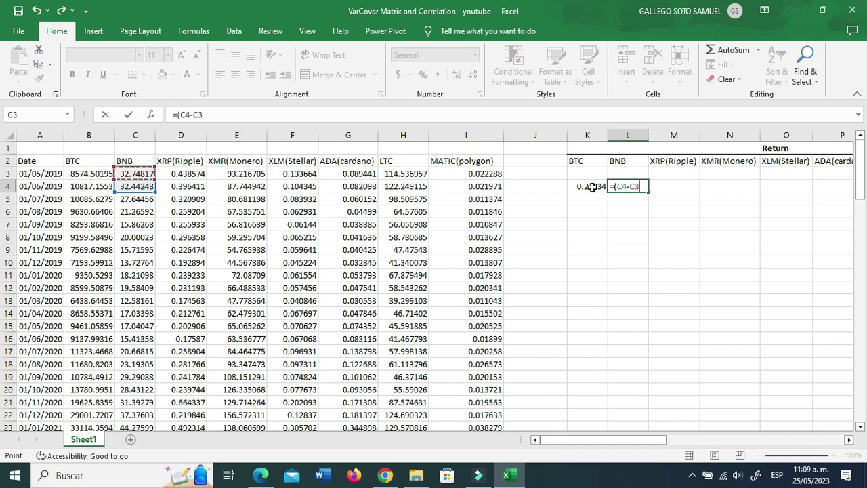
type("/")
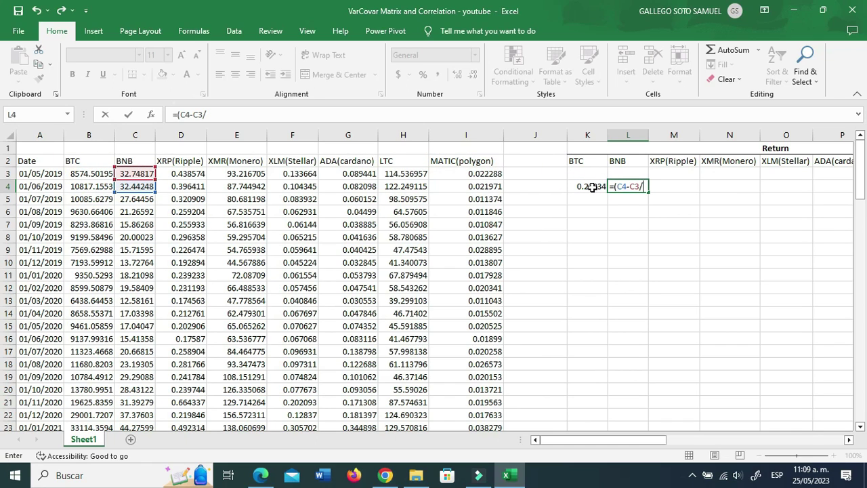
key("BackSpace")
type(")/")
left_click(593, 187)
key("Left")
key("Left")
key("Left")
key("Left")
key("Left")
key("Left")
key("Left")
key("Left")
key("Up")
key("ctrl+Return")
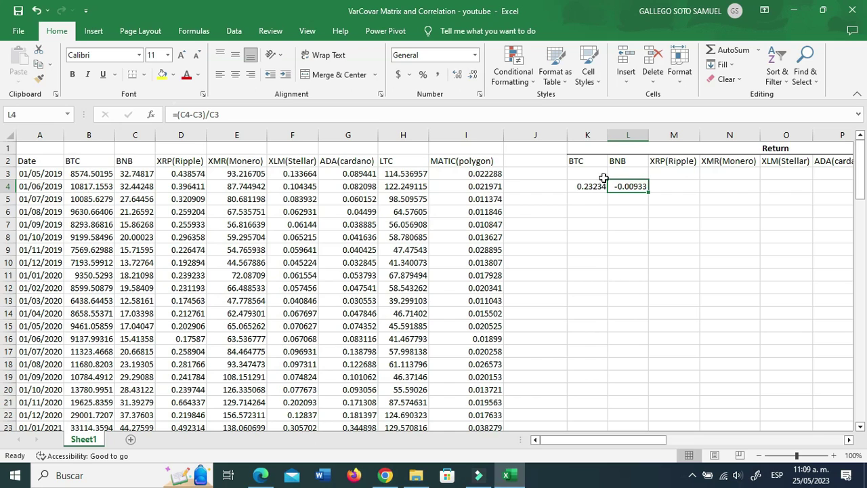
Step: Review the logarithmic return formula in K4 and the simple return formula in L4 without changing them
left_click(590, 184)
type("=+LN(B4/B3)")
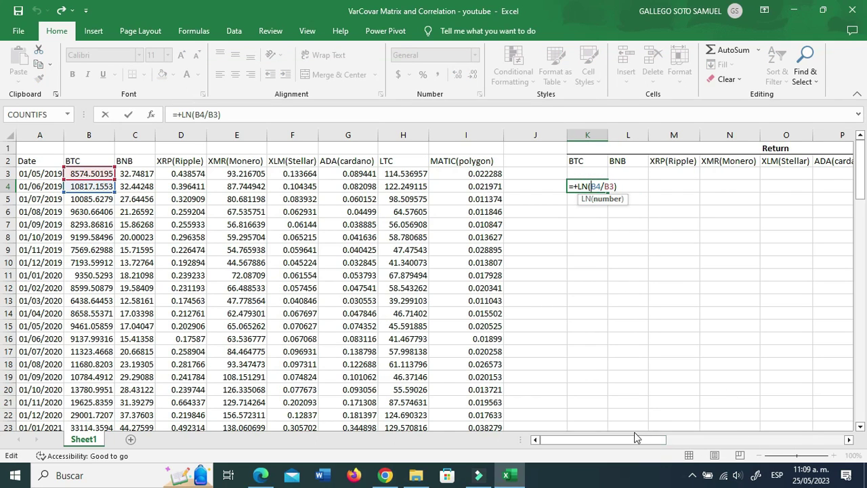
key("ctrl+Return")
left_click(623, 185)
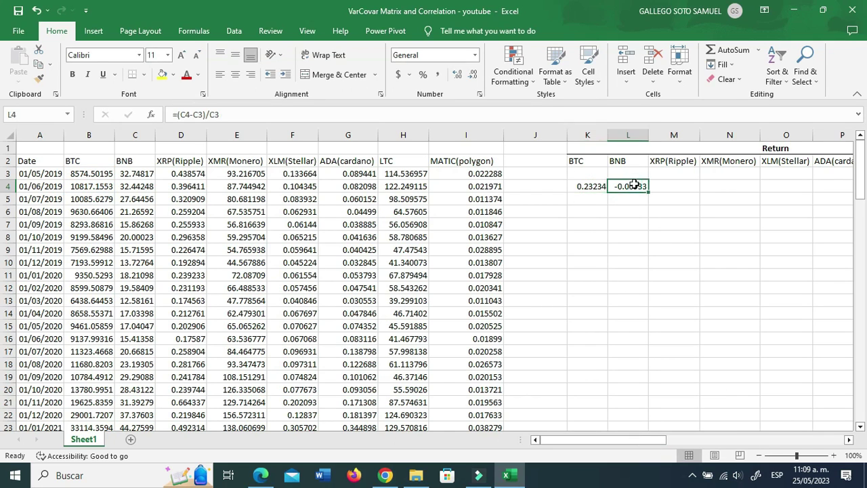
Step: Delete BNB's simple return formula from L4, keeping the logarithmic return in K4
left_click(586, 189)
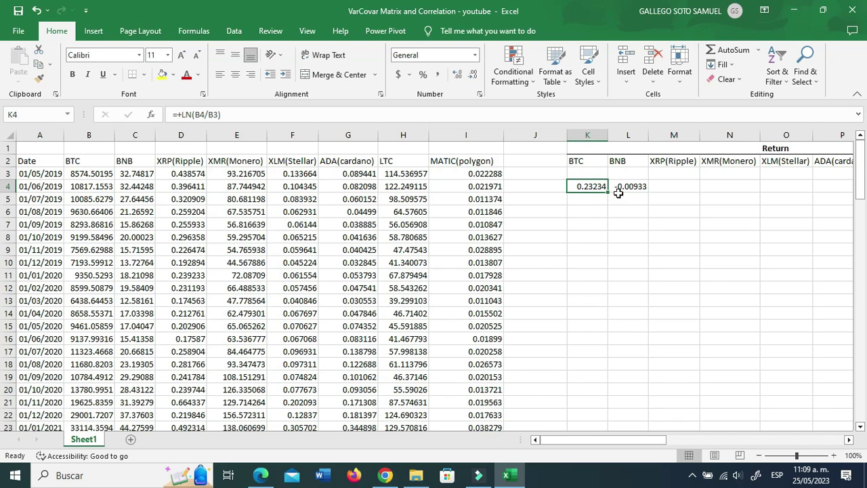
left_click(621, 190)
key("Delete")
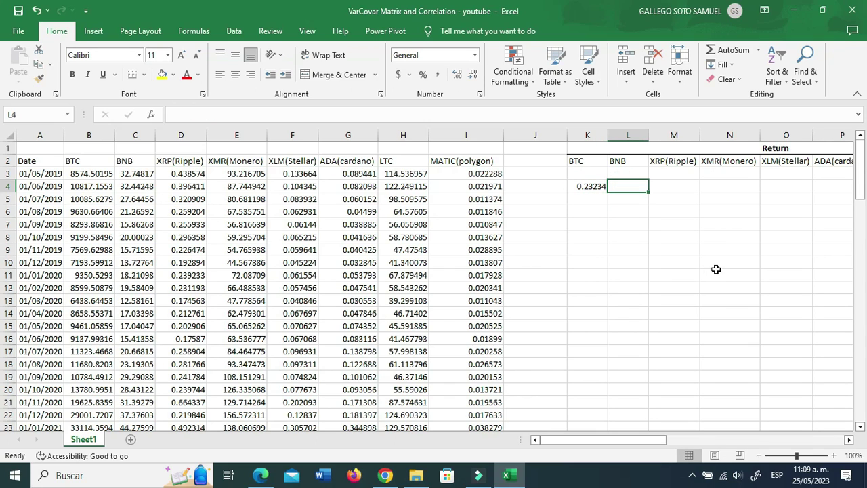
Step: Fill the logarithmic return formula from K4 across all eight coin columns to R and down to row 104
left_click(588, 187)
left_click_drag(608, 192, 416, 202)
left_click_drag(432, 192, 385, 476)
left_click_drag(676, 439, 565, 441)
left_click(147, 262)
Step: Clear the surplus return formulas in K53:R104, below the last price record in row 52
key("shift+Up")
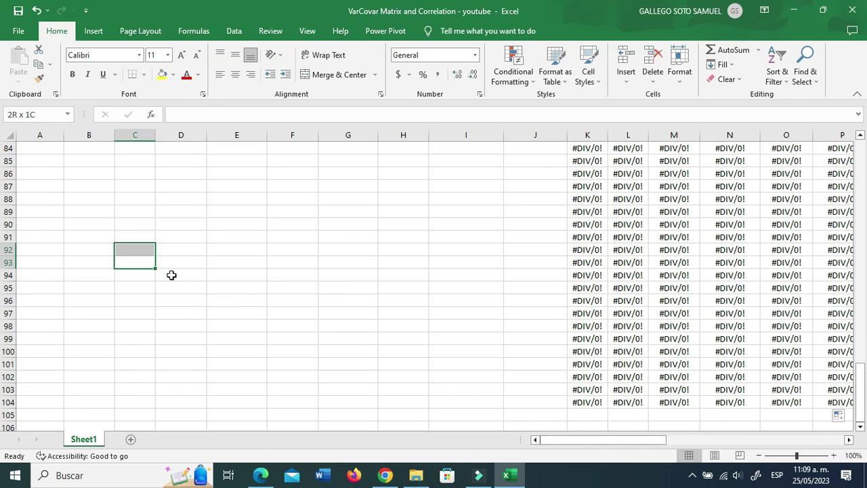
key("ctrl+Up")
key("Right")
key("Right")
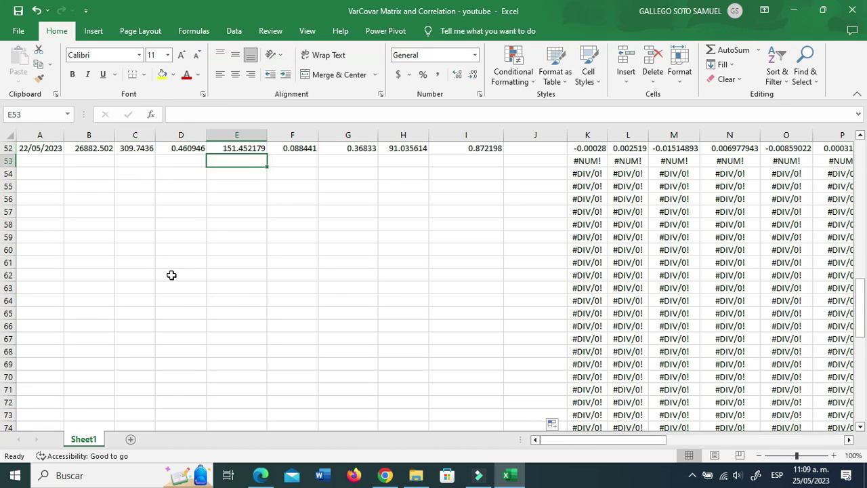
key("Right")
key("Right")
key("Right")
key("Right")
key("Right")
key("Down")
key("Right")
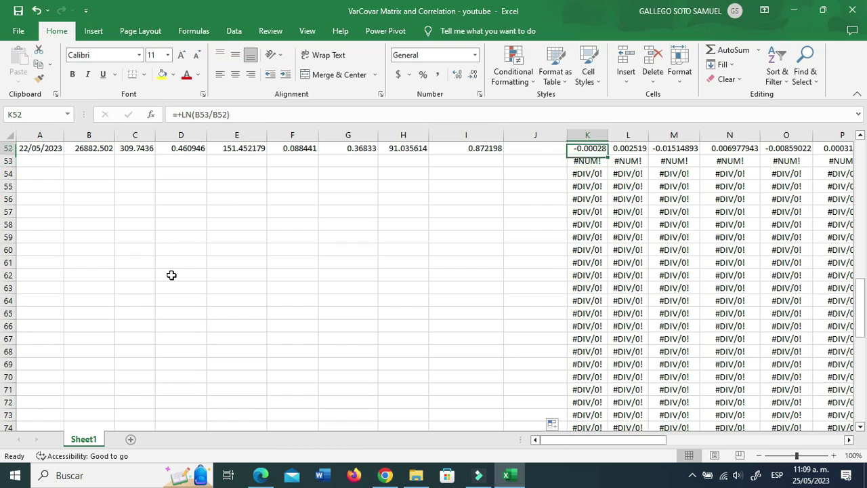
key("ctrl+shift+Right")
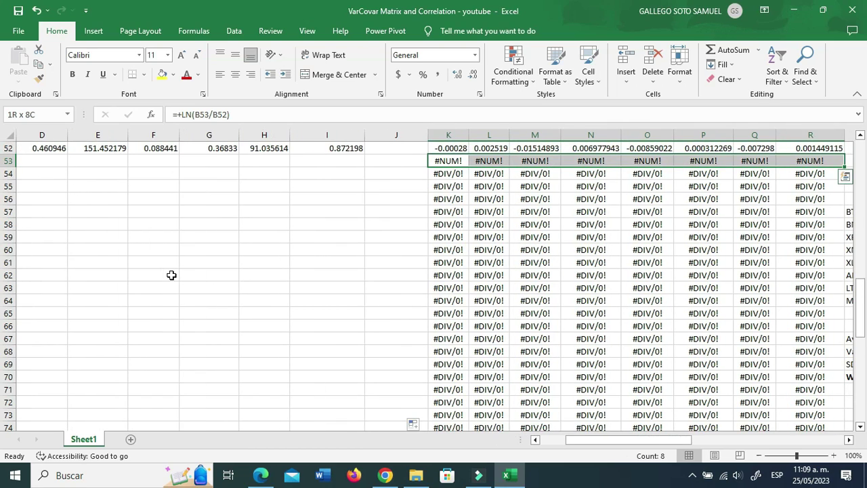
key("ctrl+shift+Down")
key("Delete")
scroll(173, 274, "up", 20)
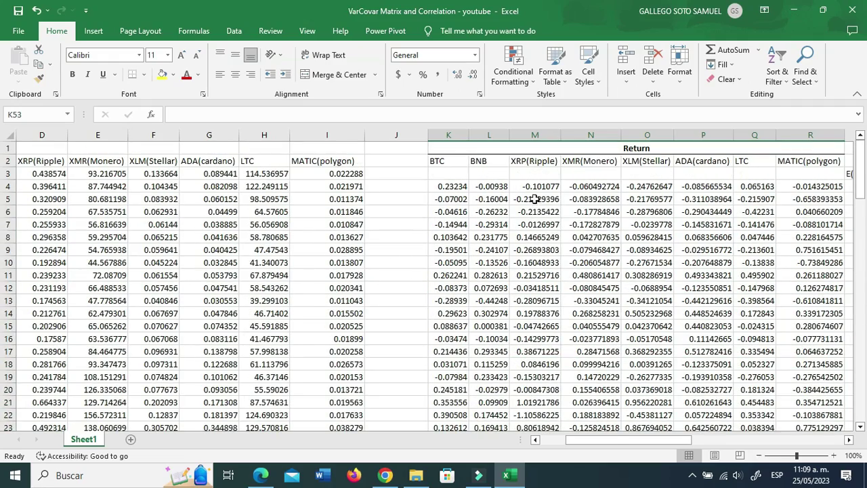
Step: Insert a blank column at S, between the MATIC(polygon) returns and the E(return) table
left_click(566, 225)
left_click_drag(646, 439, 679, 438)
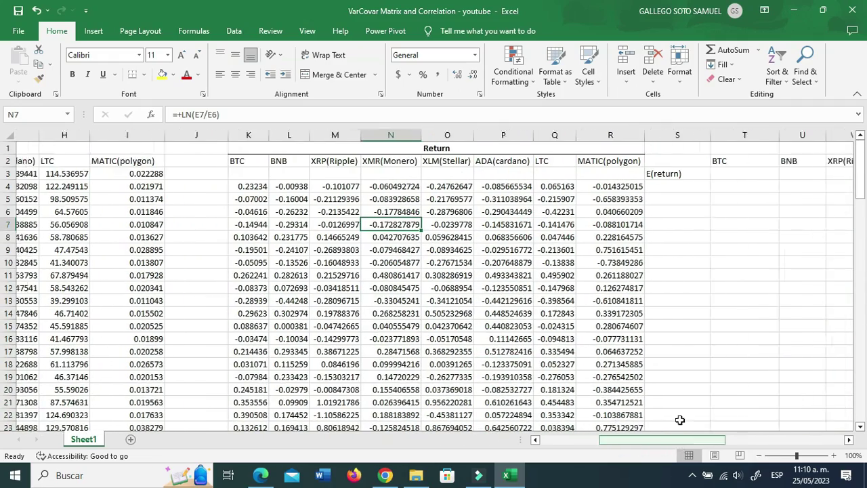
right_click(654, 135)
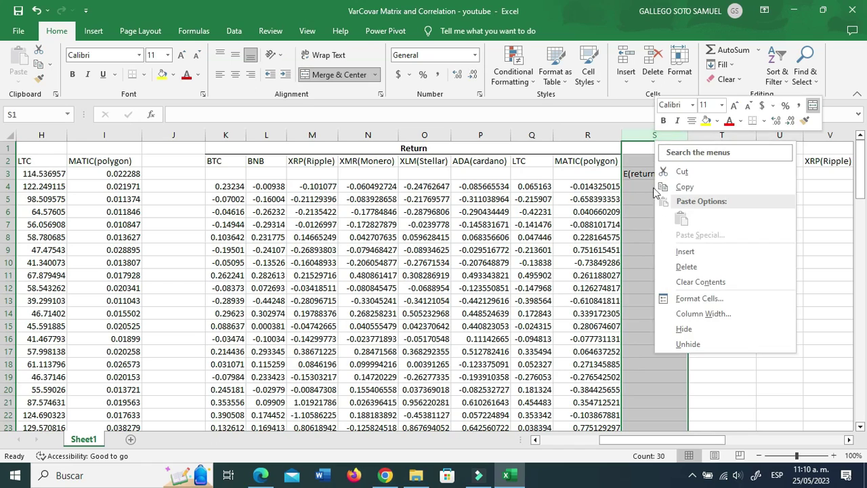
left_click(683, 252)
left_click(668, 249)
left_click_drag(663, 147, 663, 174)
Step: Examine the logarithmic returns and their formulas across the coin columns in the Return table
left_click(194, 161)
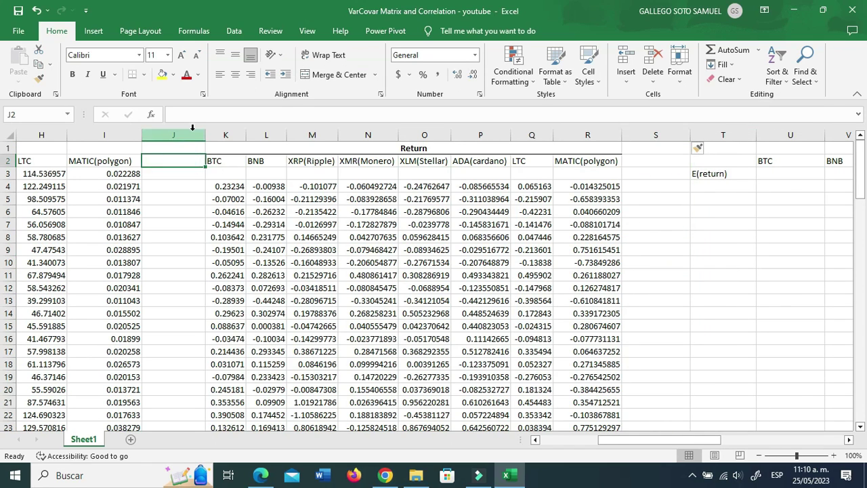
left_click(193, 127)
left_click_drag(240, 192, 300, 224)
left_click(301, 225)
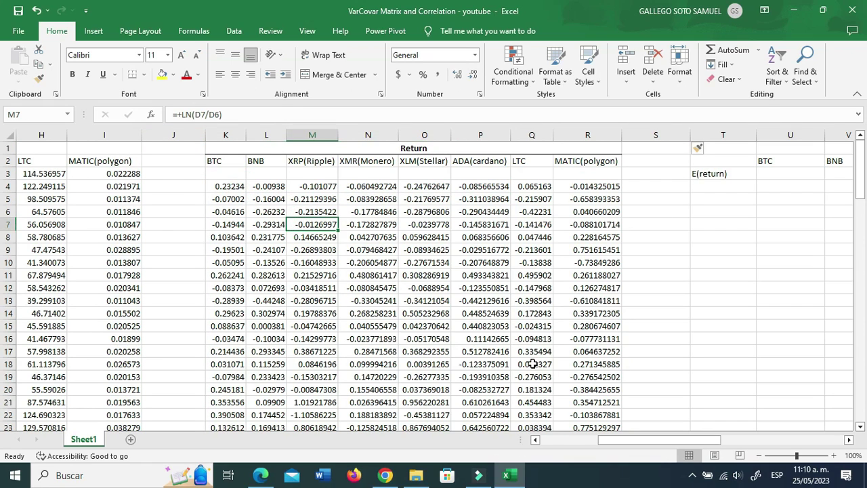
left_click(534, 364)
left_click(379, 300)
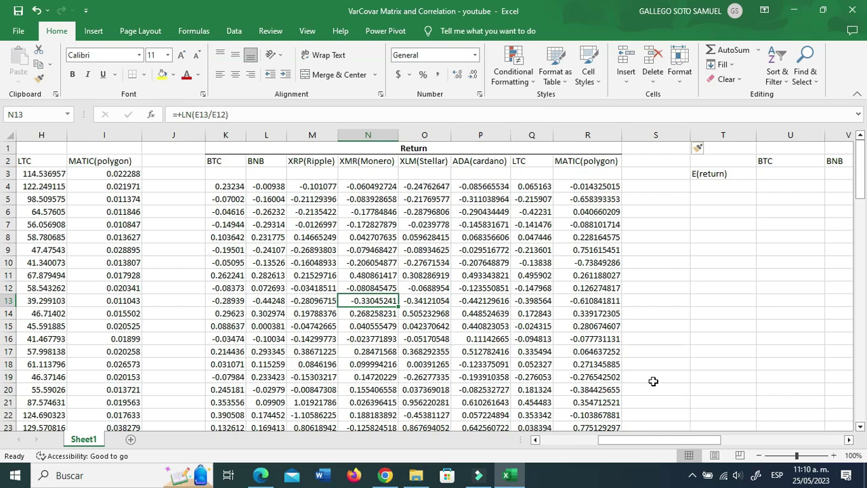
scroll(380, 258, "down", 4)
scroll(380, 259, "up", 4)
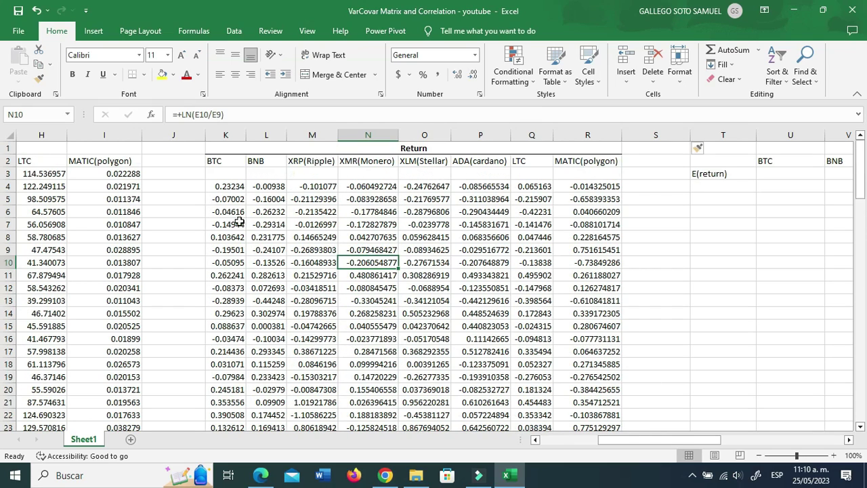
left_click(234, 224)
left_click(321, 226)
left_click(484, 226)
Step: Format all returns in K4:R52 as percentages with two decimal places
left_click(227, 186)
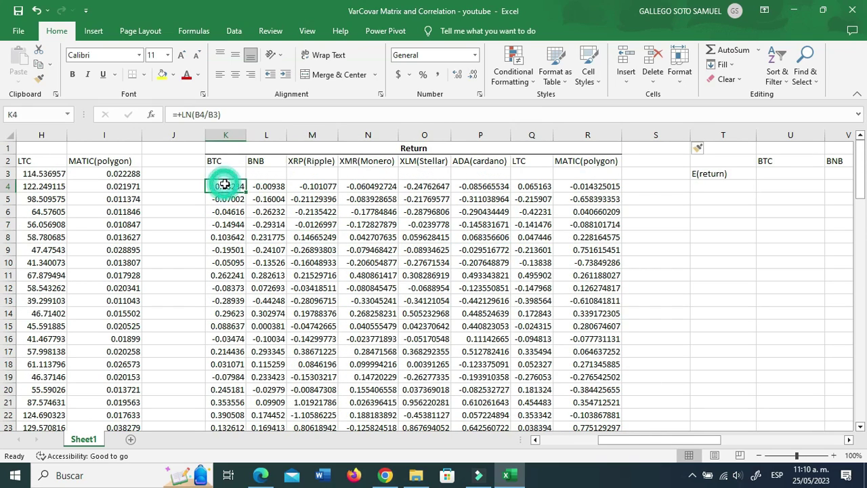
key("shift+Right")
key("ctrl+shift+Right")
key("ctrl+shift+Down")
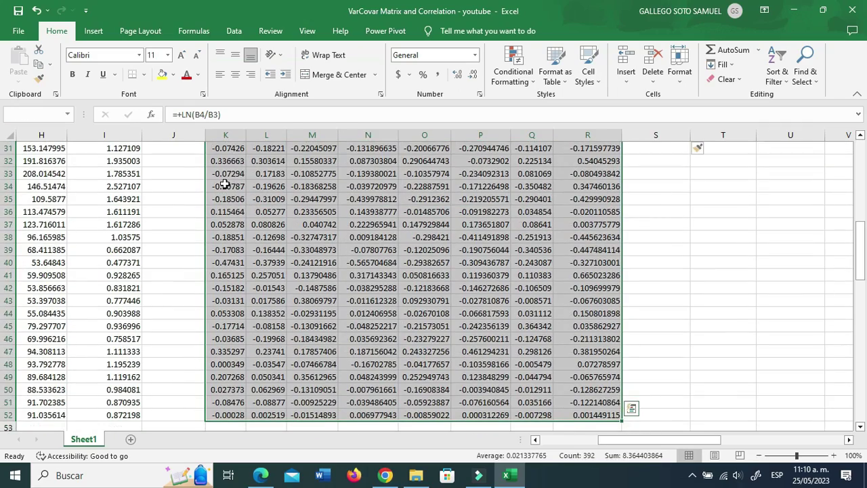
left_click(422, 76)
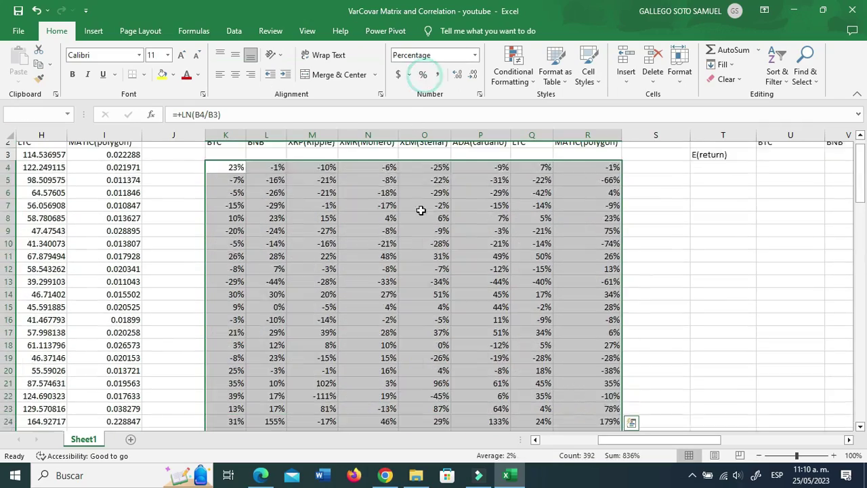
left_click(458, 75)
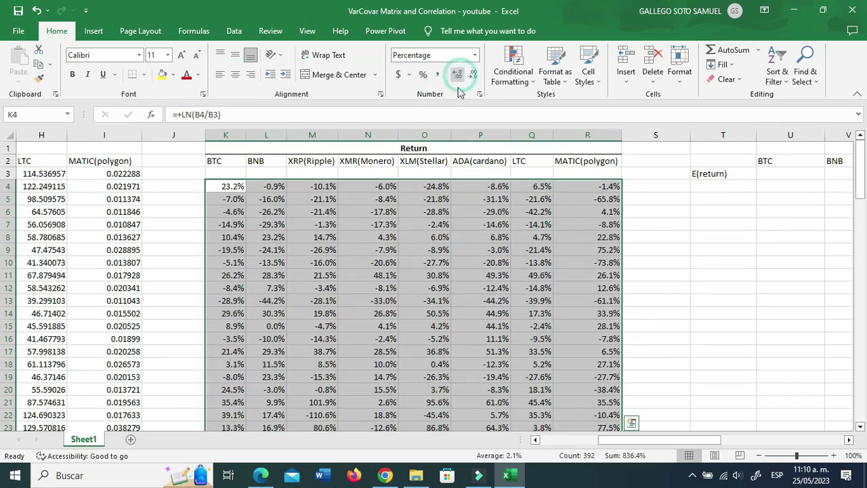
left_click(461, 237)
left_click(237, 186)
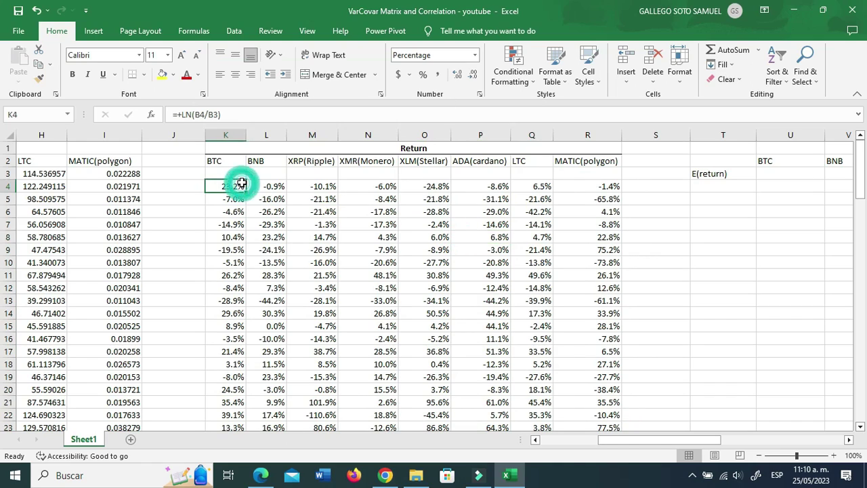
key("ctrl+shift+Down")
key("ctrl+shift+Right")
left_click(458, 75)
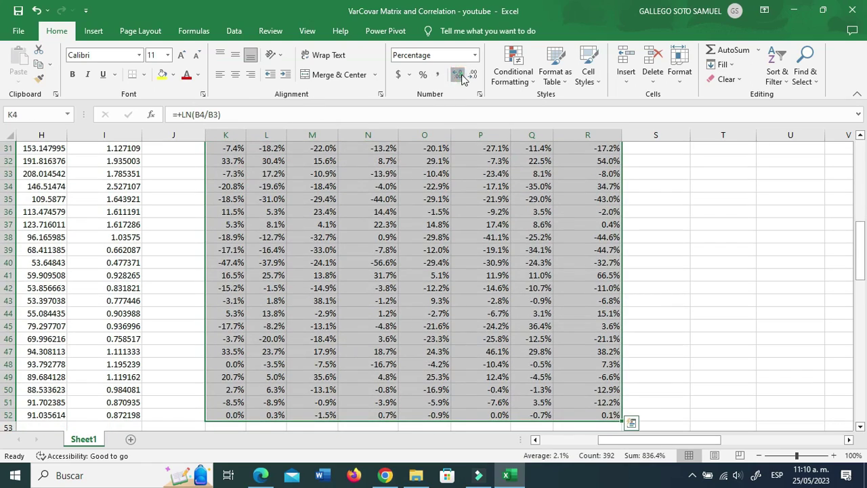
key("Up")
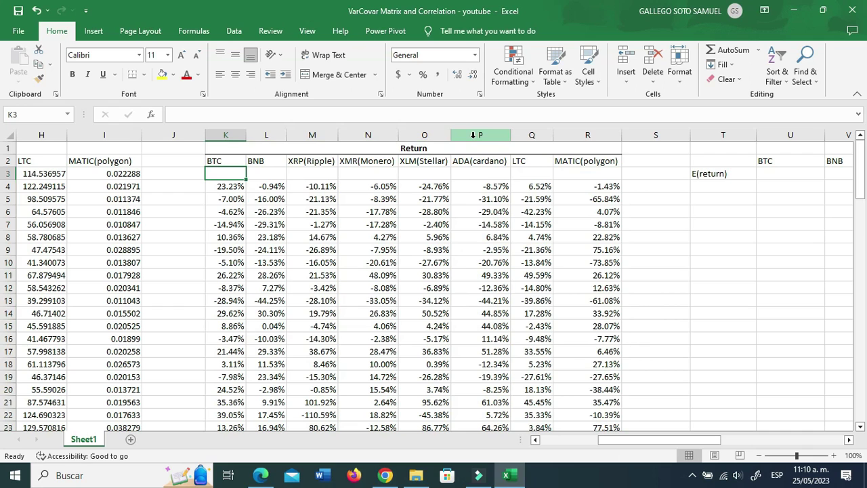
Step: Calculate BTC's expected return in U3 with the formula =+AVERAGE(K4:K52)
key("ctrl+Right")
key("Right")
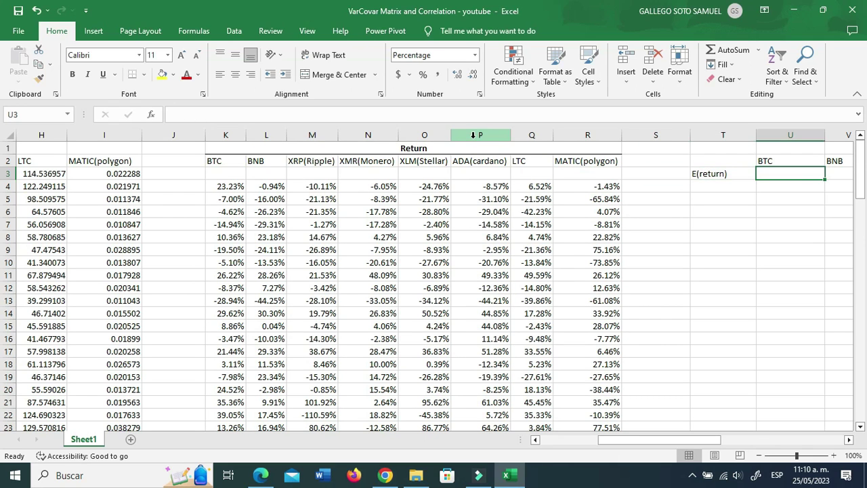
key("Right")
key("Right")
key("Right")
key("Right")
key("Right")
key("Left")
key("Left")
key("Left")
key("Left")
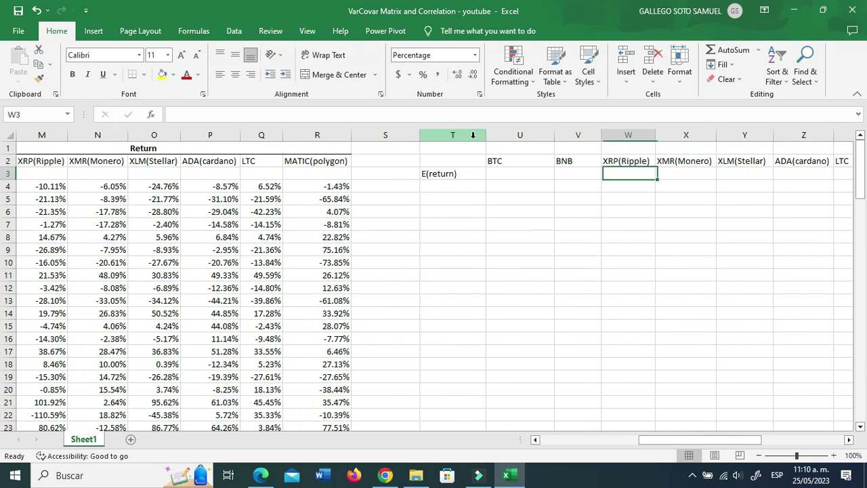
key("Left")
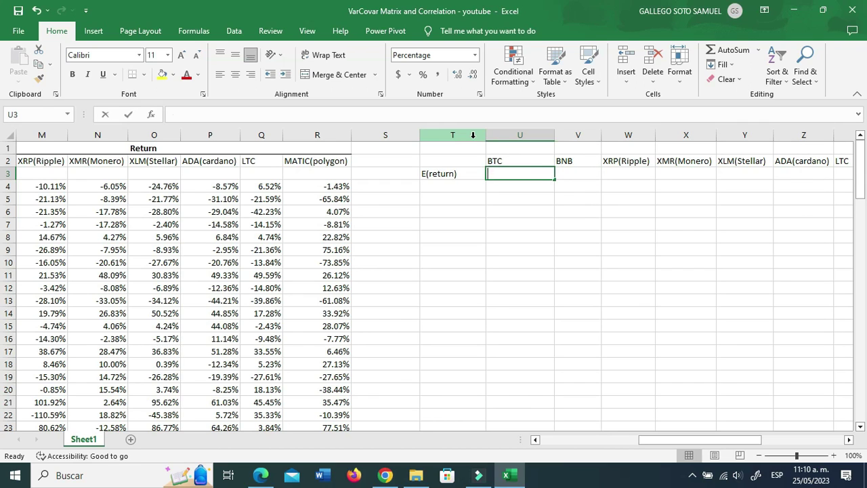
type("+average")
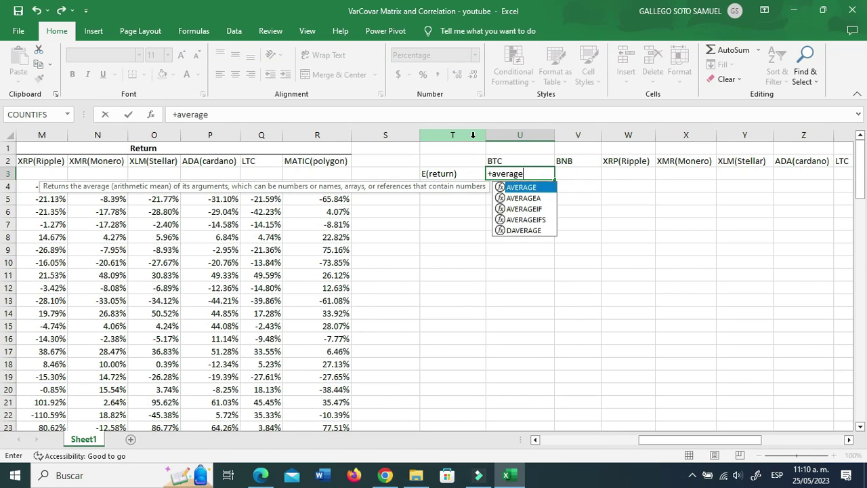
type("(")
key("Left")
key("Left")
key("Left")
key("Left")
key("Left")
key("Left")
key("Left")
key("Left")
key("Left")
key("Left")
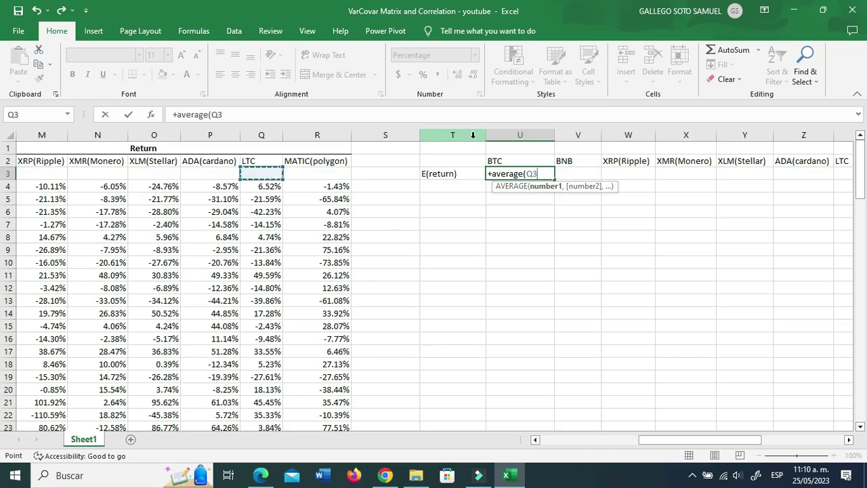
key("Left")
key("Left")
key("Right")
key("Right")
key("Right")
key("Down")
key("Left")
key("ctrl+shift+Down")
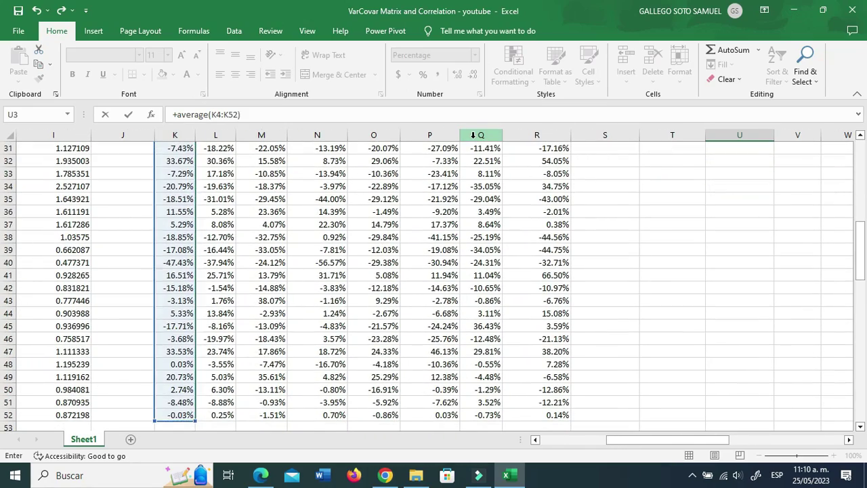
key("Return")
key("Up")
scroll(473, 136, "up", 1)
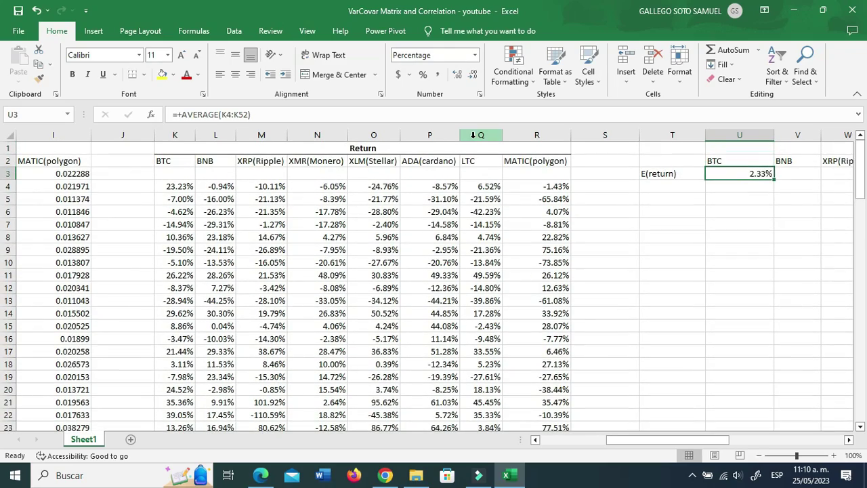
Step: Copy the average formula from U3 across the E(return) row through MATIC(polygon) in AB3
key("ctrl+c")
key("shift+Right")
key("shift+Right")
key("shift+Right")
key("shift+Right")
key("shift+Right")
key("shift+Right")
key("shift+Right")
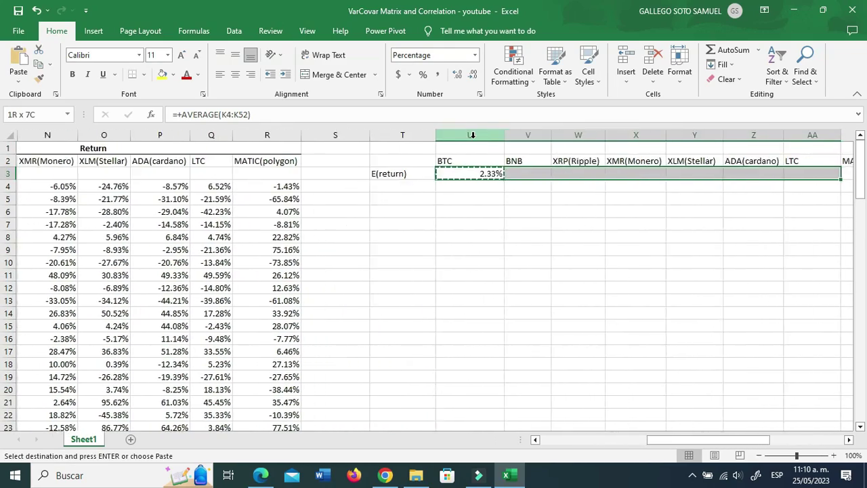
key("shift+Right")
key("shift+Right")
key("shift+Right")
key("shift+Right")
key("shift+Left")
key("shift+Left")
key("shift+Left")
key("shift+Left")
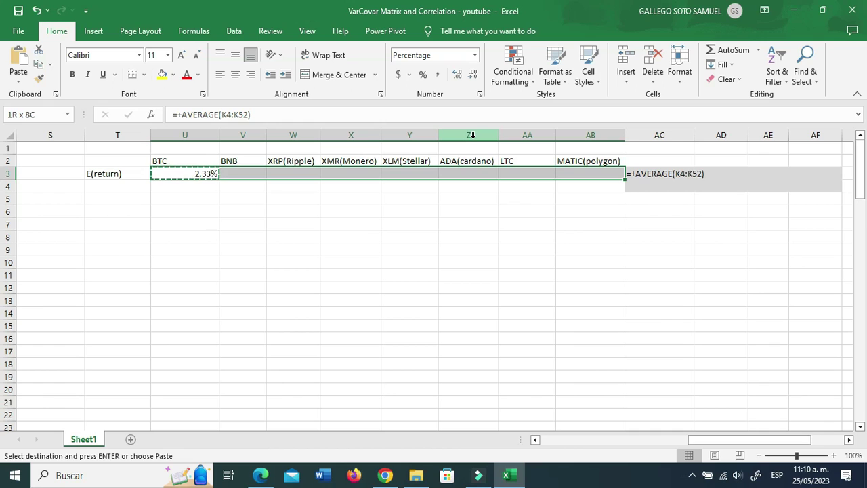
key("ctrl+v")
key("Escape")
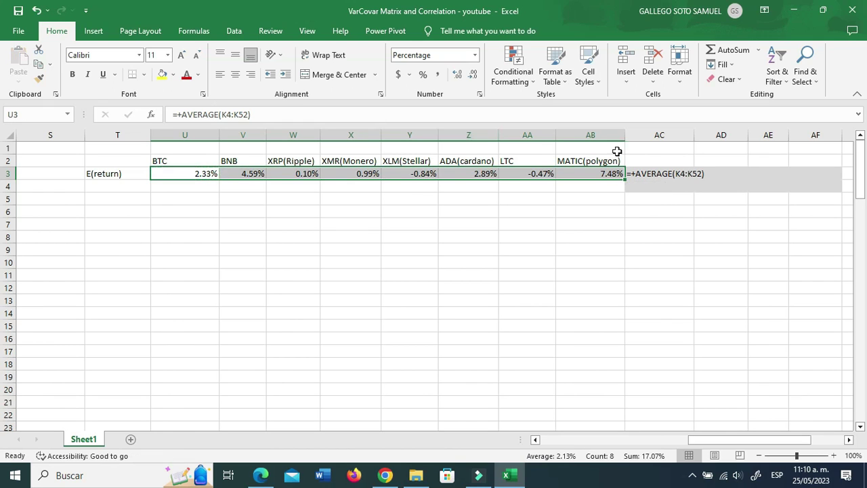
Step: Inspect the FORMULATEXT formula in AC3 and its reference to U3 without changing it
left_click(681, 174)
double_click(668, 174)
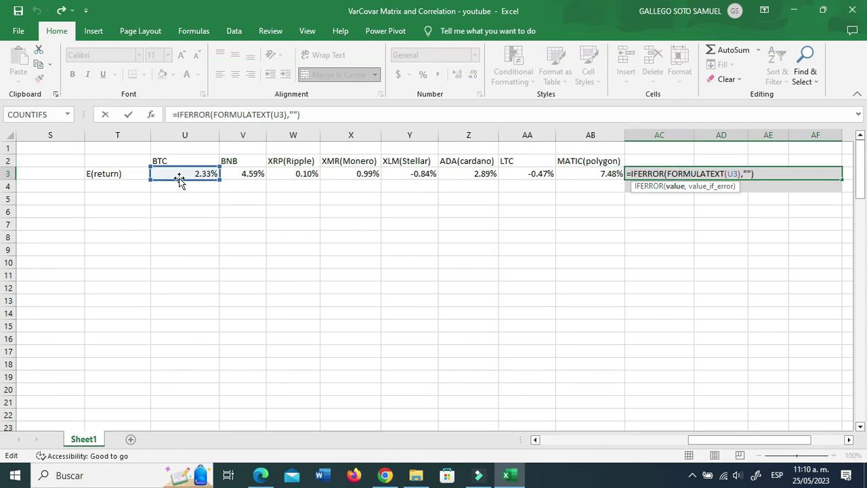
key("ctrl+Return")
left_click(230, 187)
left_click(211, 187)
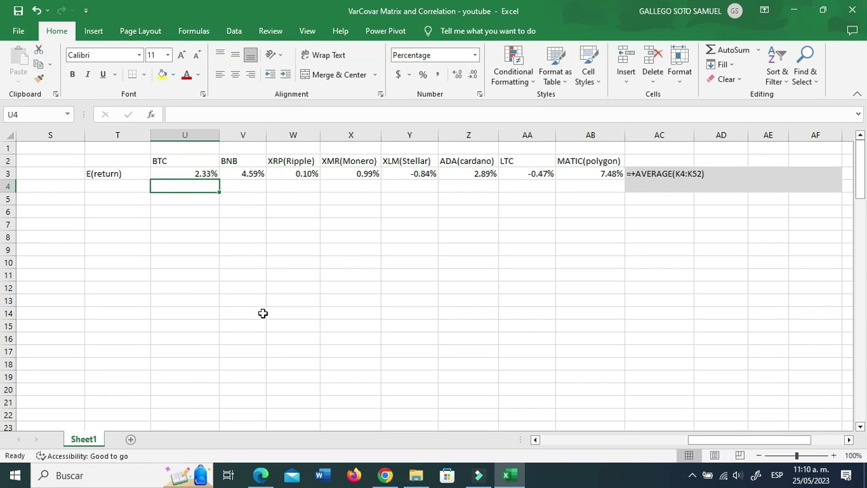
Step: Enter the heading "(X - Xaverage)" in U1, above the BTC column of the E(return) table
left_click(214, 158)
left_click(212, 151)
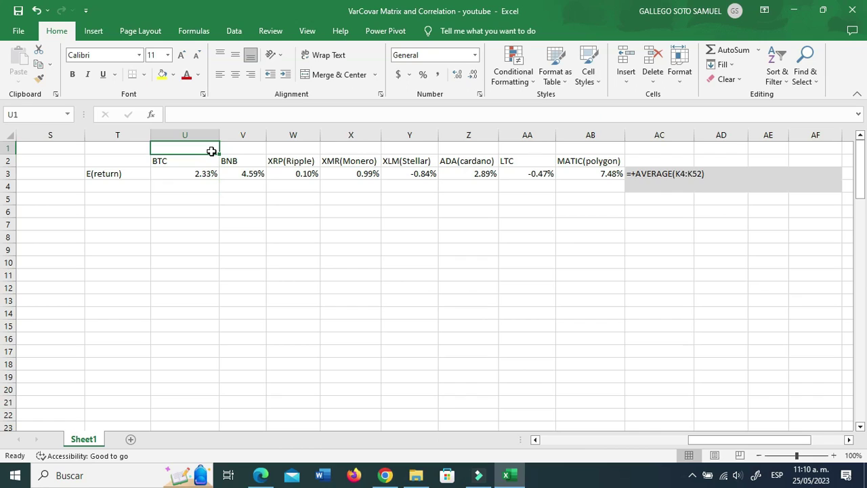
type("(X - Xaverage")
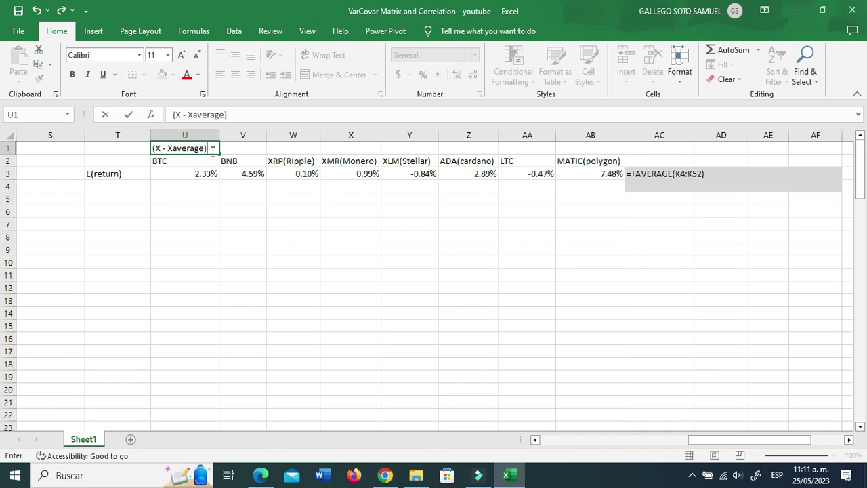
key("Up")
key("Left")
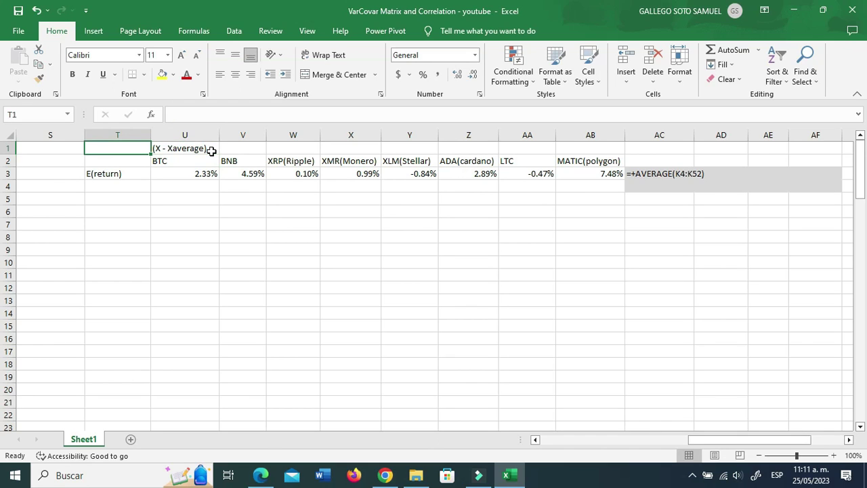
Step: Merge and center the "(X - Xaverage)" heading across T1:AB1 and make it bold
key("shift+Right")
key("shift+Right")
key("shift+Right")
key("shift+Right")
key("shift+Right")
key("shift+Right")
key("shift+Right")
key("shift+Right")
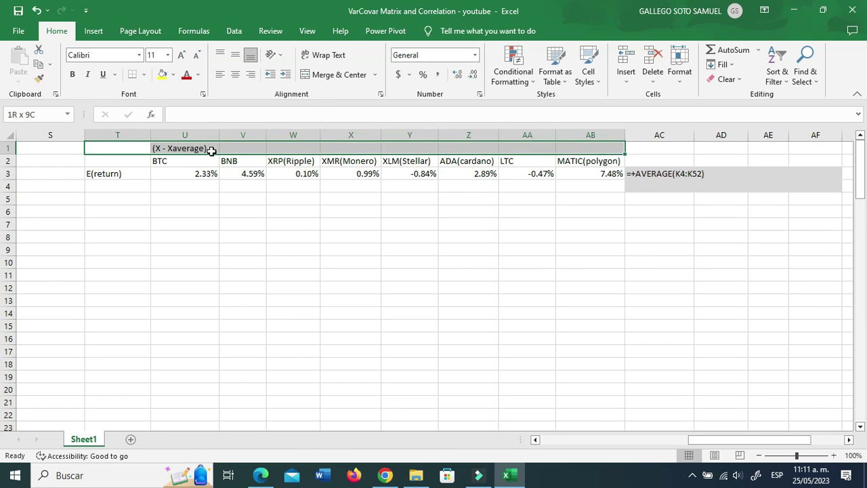
left_click(334, 75)
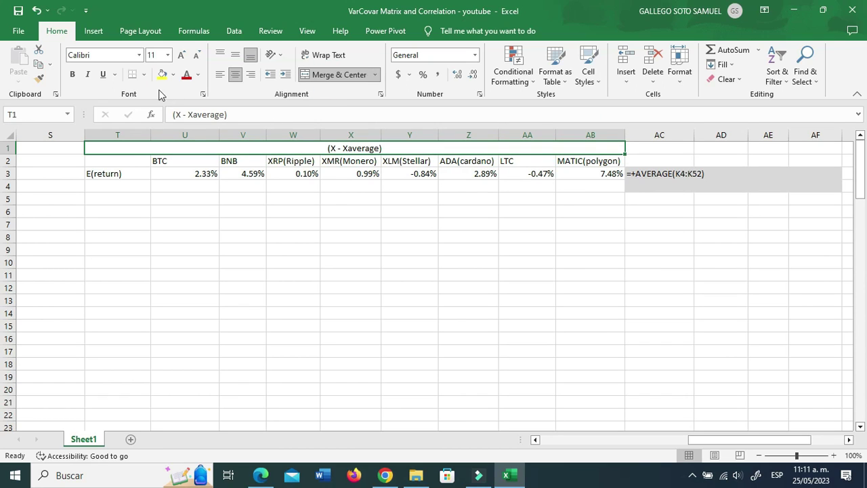
left_click(72, 74)
left_click(135, 184)
Step: Calculate BTC's first deviation in U4 with the formula =(U$3-K4)
left_click_drag(720, 440, 694, 440)
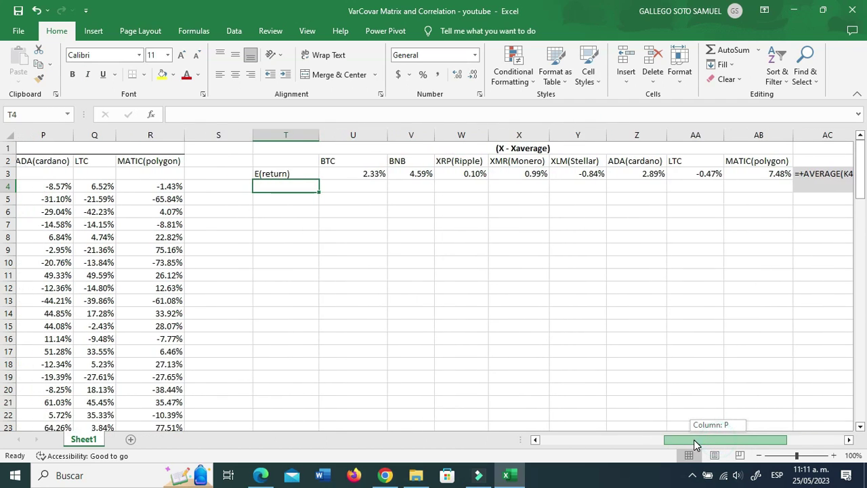
left_click(384, 189)
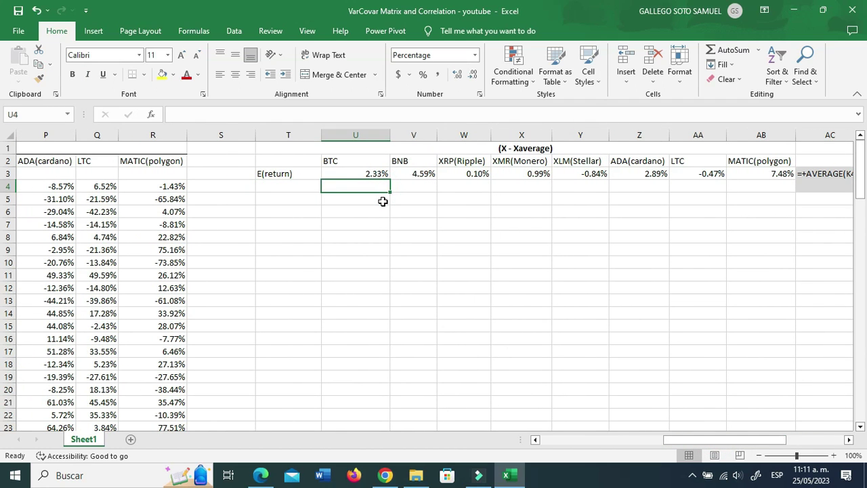
type("=(")
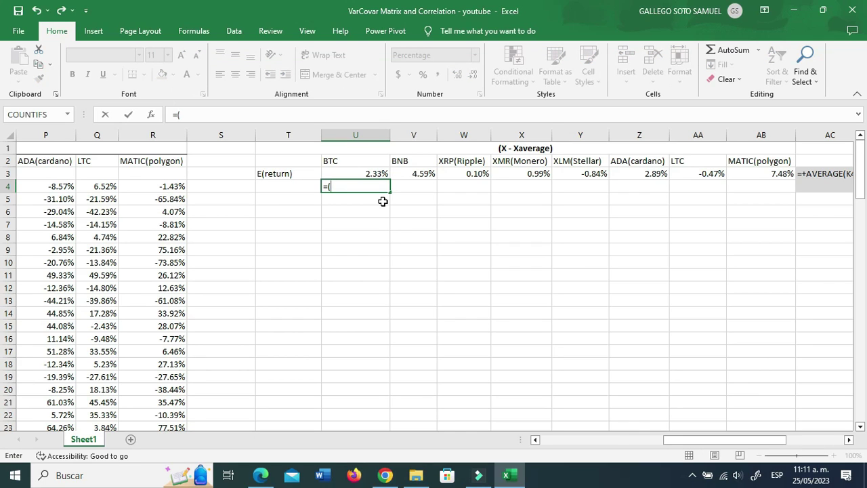
key("Up")
key("F4")
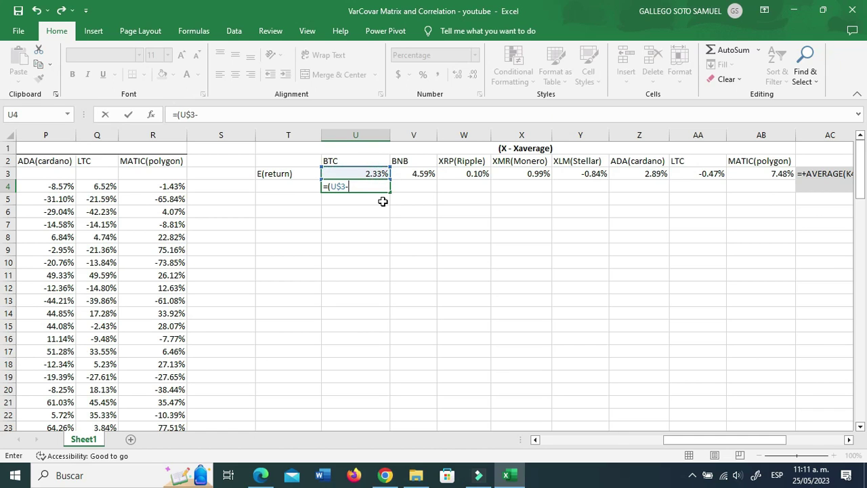
left_click_drag(673, 440, 623, 439)
left_click(101, 185)
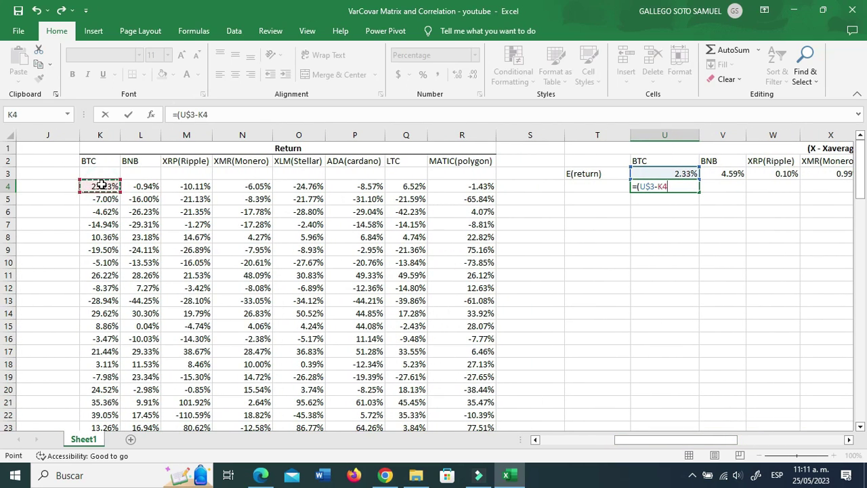
key("ctrl+Return")
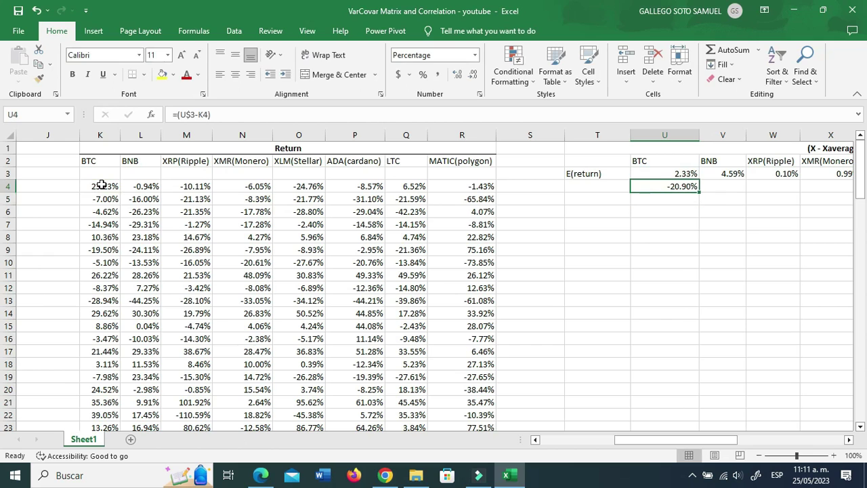
Step: Copy the deviation formula from U4 across to MATIC(polygon) in column AB and down through row 53
left_click_drag(699, 191, 595, 431)
scroll(553, 365, "down", 4)
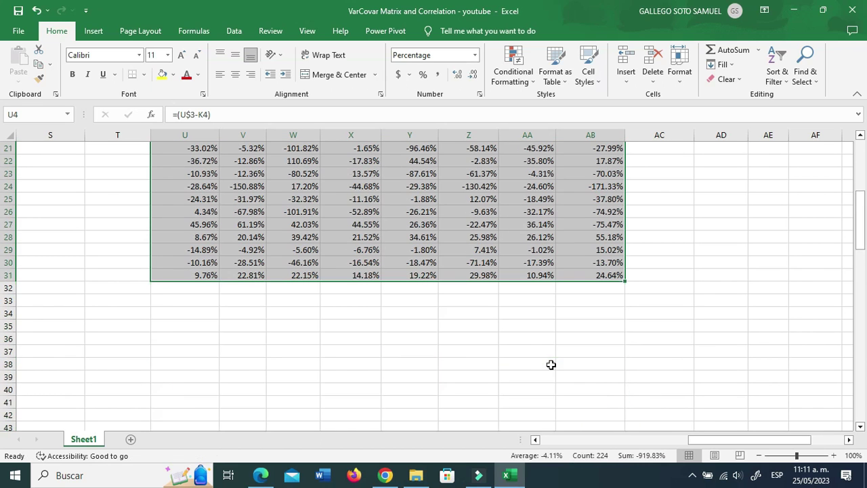
left_click_drag(624, 280, 610, 406)
scroll(595, 379, "down", 4)
left_click_drag(705, 439, 647, 439)
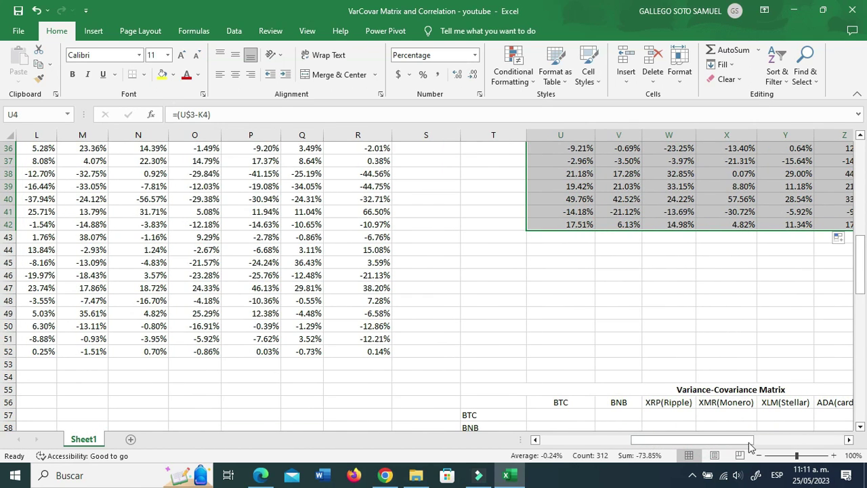
left_click(849, 439)
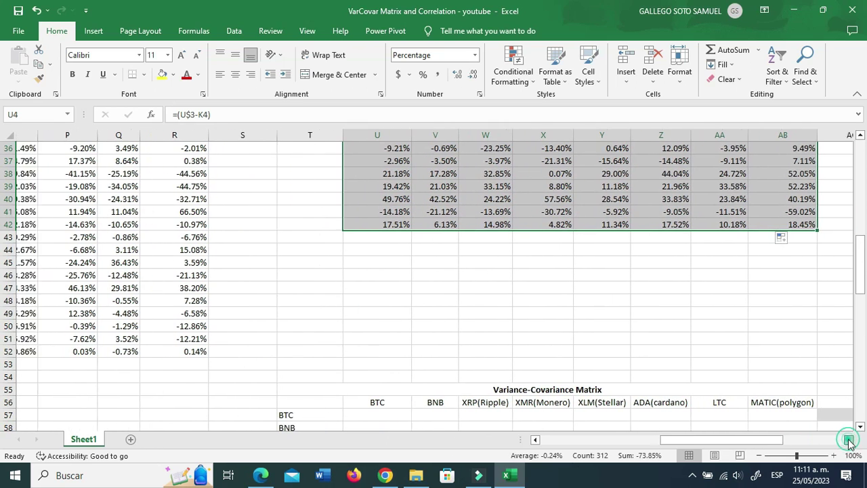
left_click_drag(797, 232, 782, 365)
left_click(770, 365)
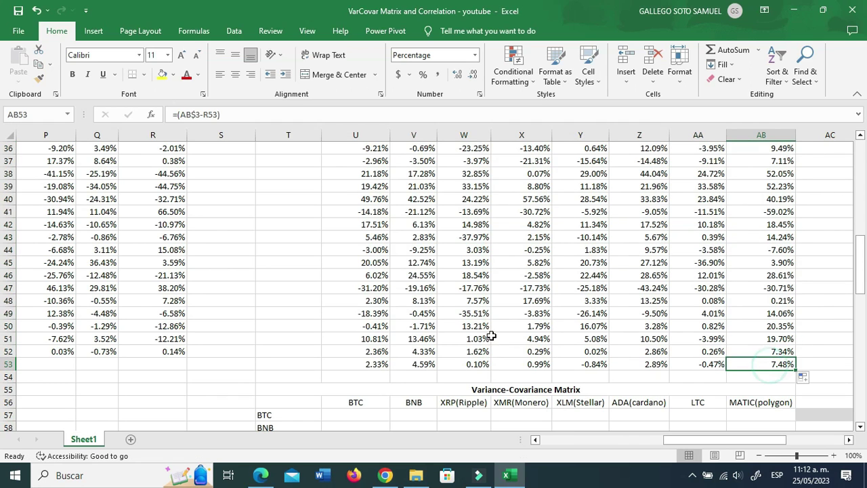
Step: Clear the surplus deviation formulas in U53:AB53, below the last row of return data
left_click(378, 366)
double_click(380, 365)
type("1")
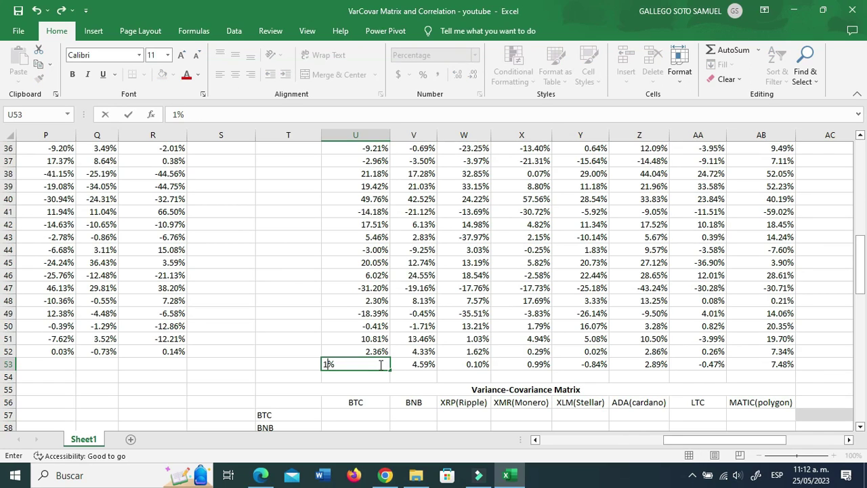
key("Escape")
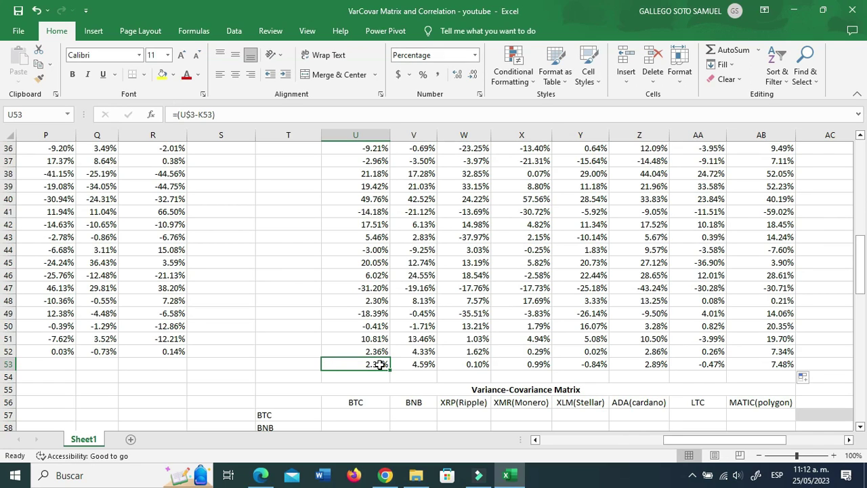
key("ctrl+shift+Right")
key("Delete")
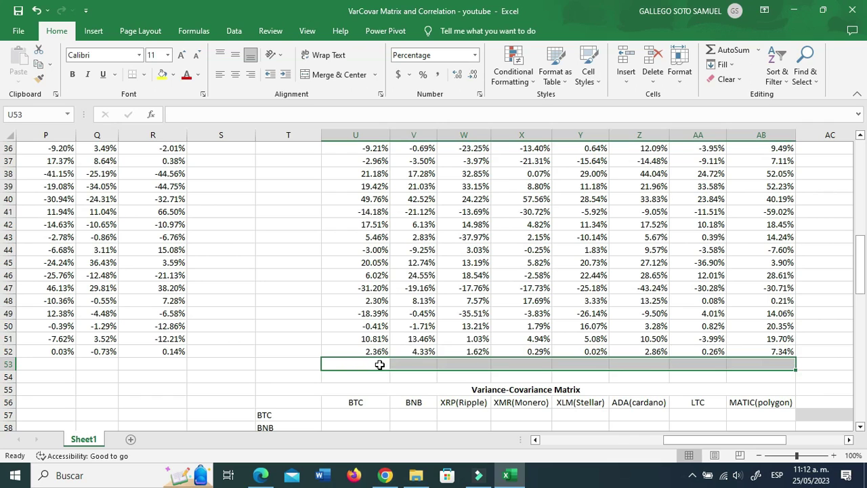
key("Up")
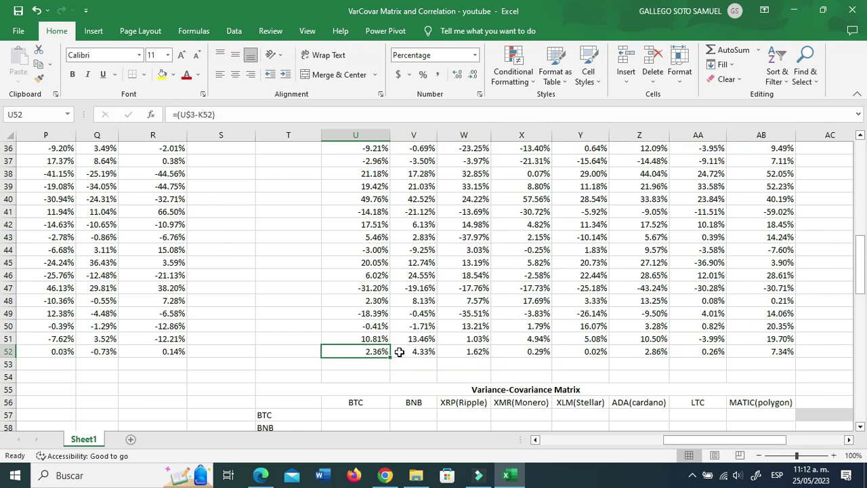
Step: Inspect the deviation formulas in U52, W40 and Y10 and their references to row 3 and the Return table
double_click(378, 351)
left_click_drag(697, 441, 652, 445)
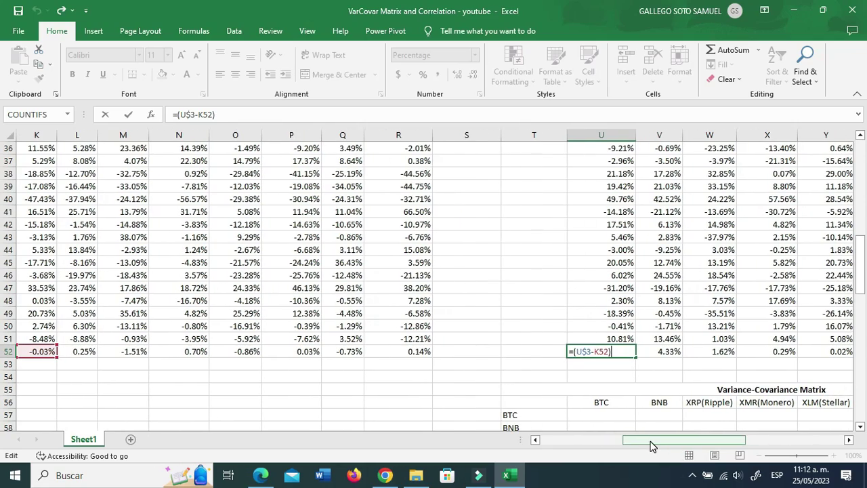
scroll(674, 292, "up", 12)
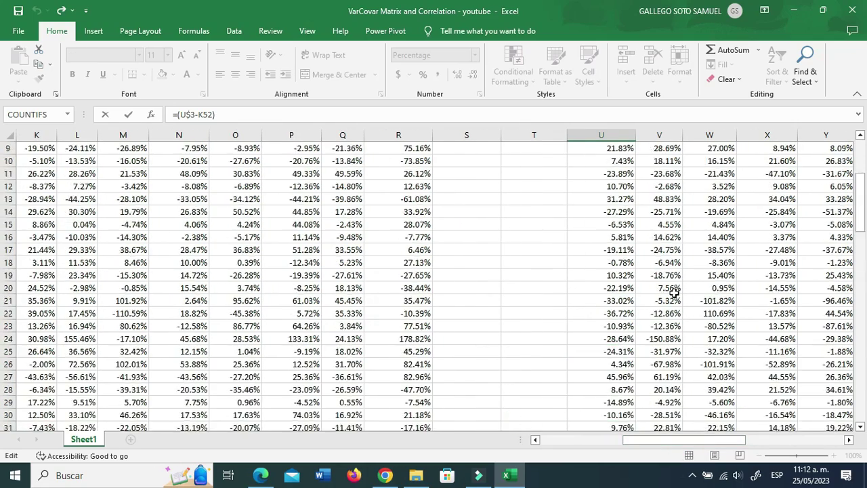
key("Escape")
scroll(658, 227, "down", 10)
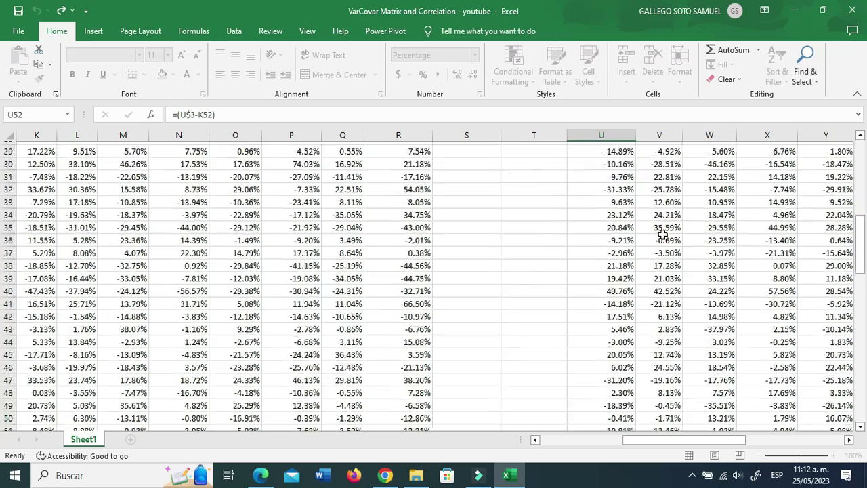
key("Right")
key("Right")
double_click(718, 264)
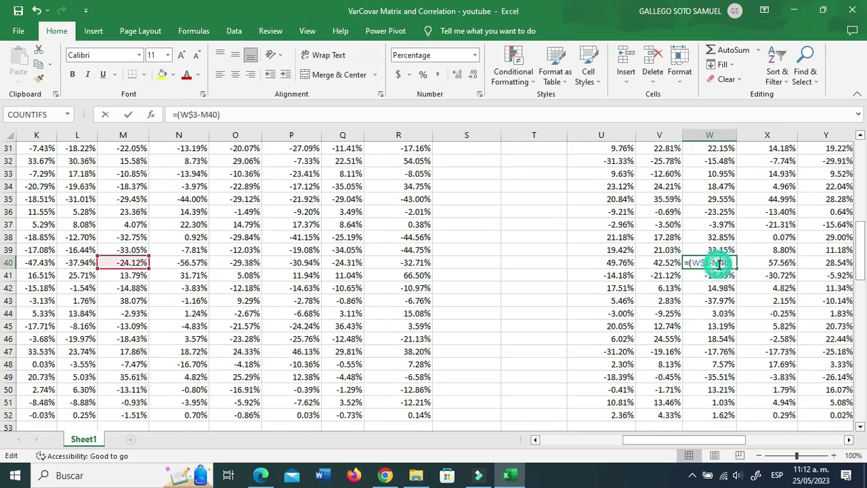
scroll(718, 264, "up", 10)
scroll(717, 263, "down", 3)
scroll(717, 263, "up", 3)
key("Escape")
left_click_drag(705, 440, 753, 439)
scroll(713, 369, "up", 6)
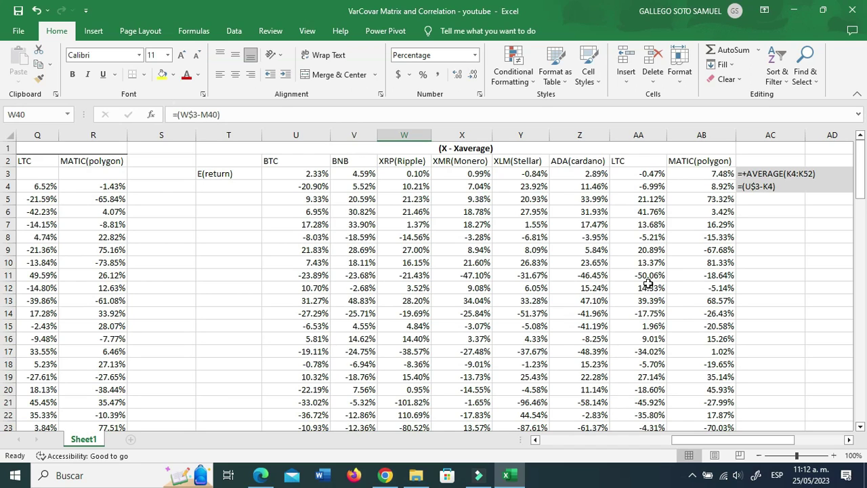
left_click(522, 264)
scroll(300, 246, "down", 1)
scroll(300, 246, "up", 1)
Step: Narrow the empty column S between the Return table and the (X - Xaverage) table
left_click_drag(711, 440, 674, 445)
scroll(468, 345, "down", 19)
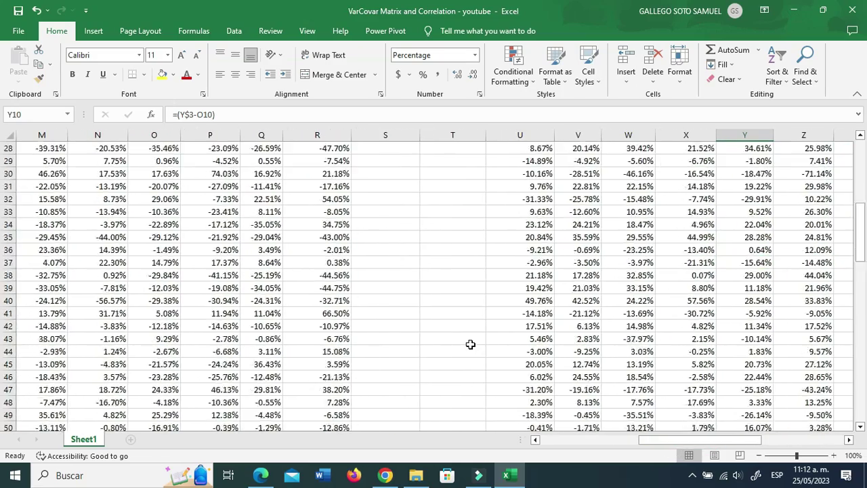
scroll(468, 345, "up", 19)
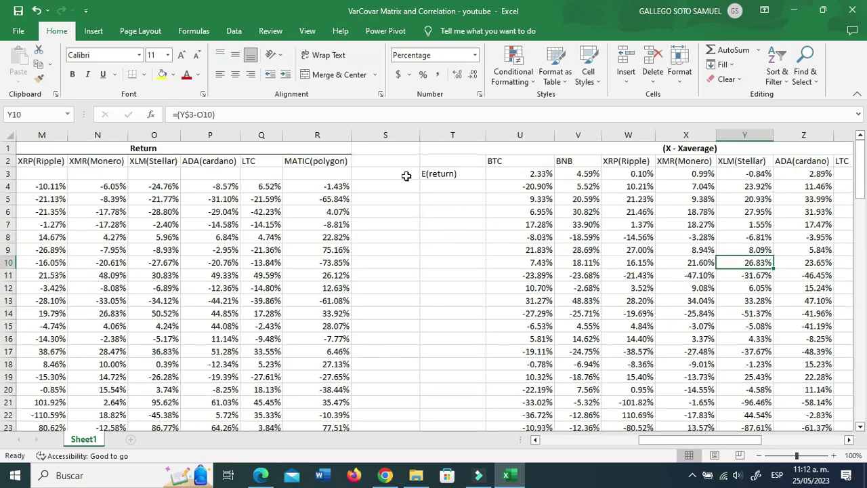
left_click_drag(420, 136, 383, 142)
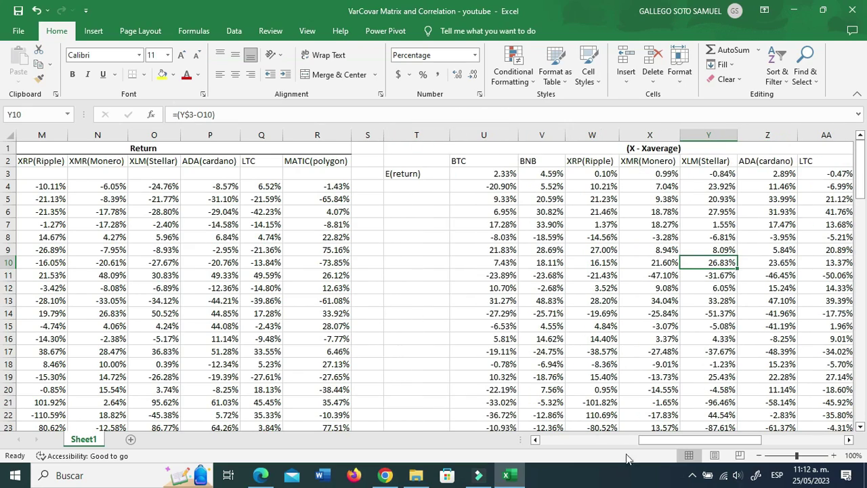
Step: Start an MMULT formula with a nested TRANSPOSE over the Variance-Covariance Matrix range U57:AB64
left_click_drag(654, 441, 670, 441)
scroll(678, 407, "down", 11)
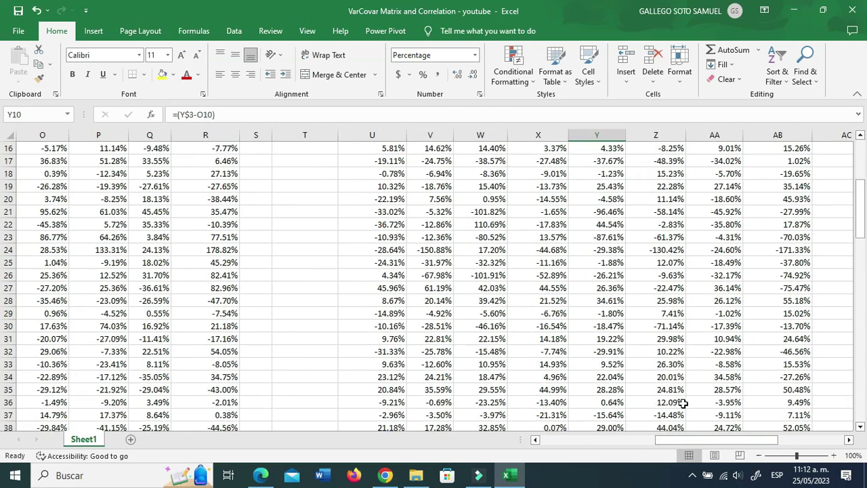
scroll(684, 403, "down", 3)
left_click(681, 402)
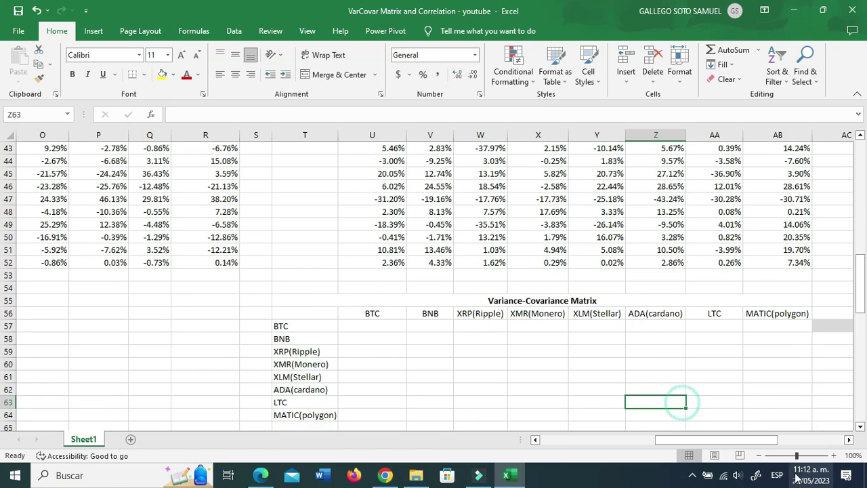
left_click(849, 440)
scroll(507, 385, "down", 3)
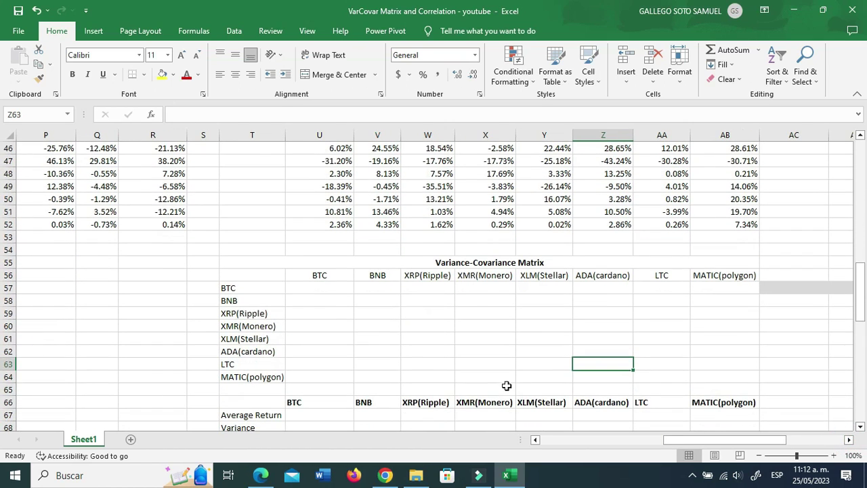
left_click(492, 388)
left_click_drag(323, 290, 715, 371)
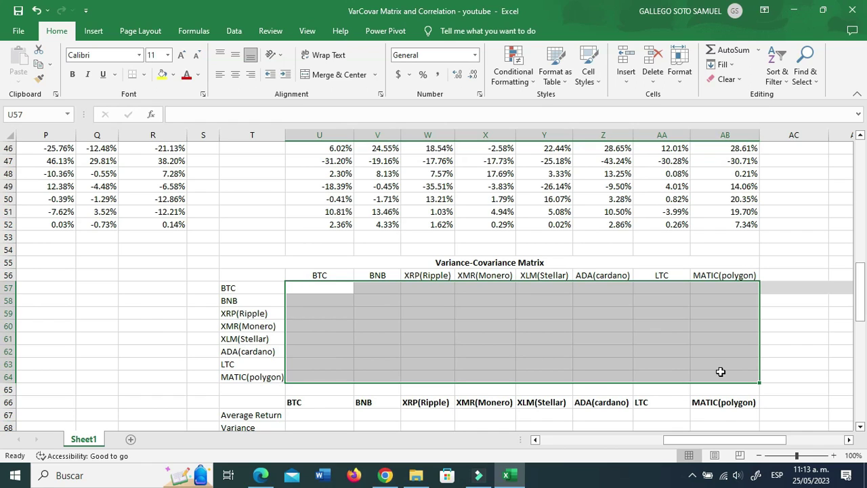
type("=")
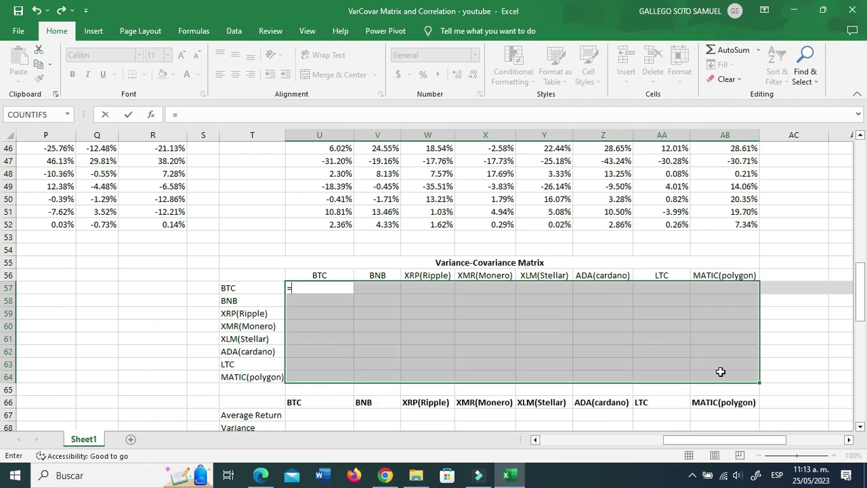
type("mmult")
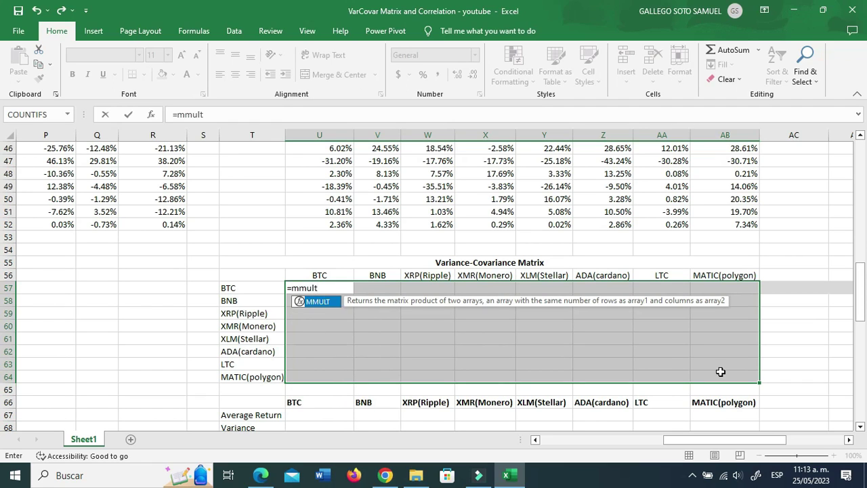
type("(")
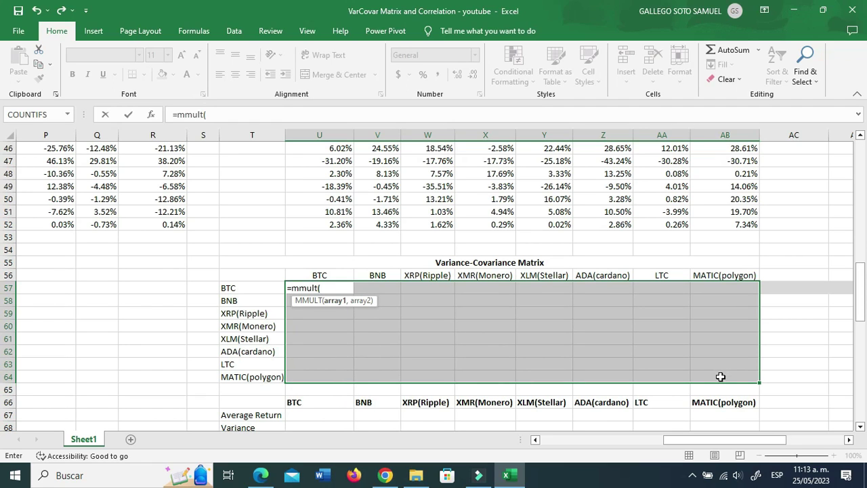
type("t")
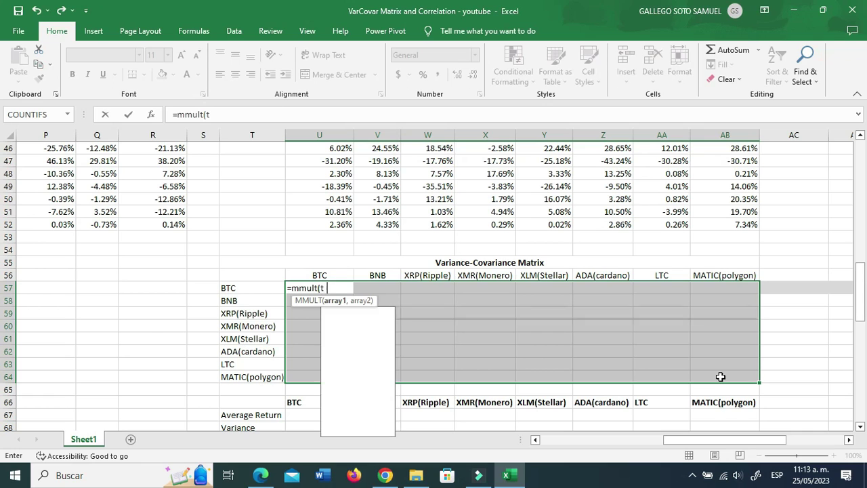
type("ranspose(")
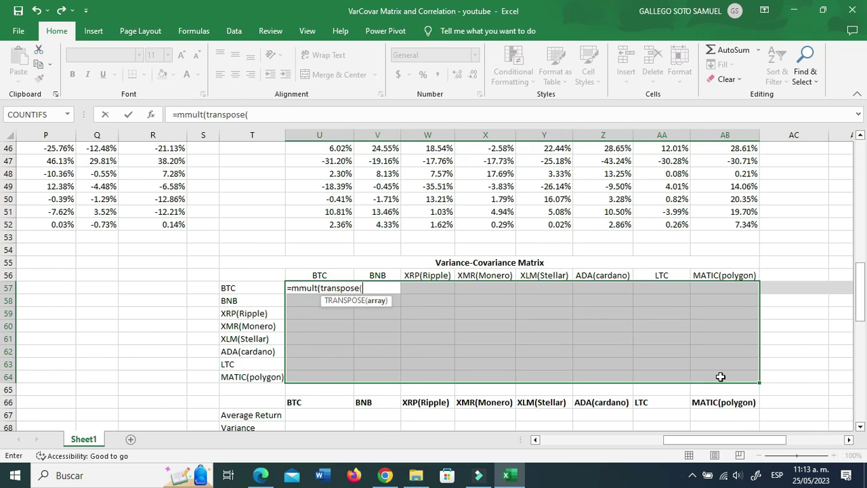
Step: Supply the deviation data U4:AB52 as the TRANSPOSE array, completing the first MMULT argument
scroll(720, 378, "up", 15)
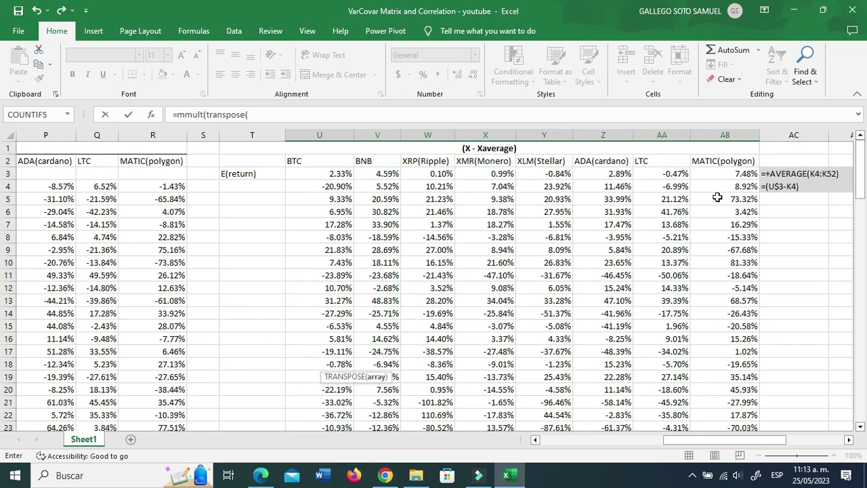
left_click(351, 191)
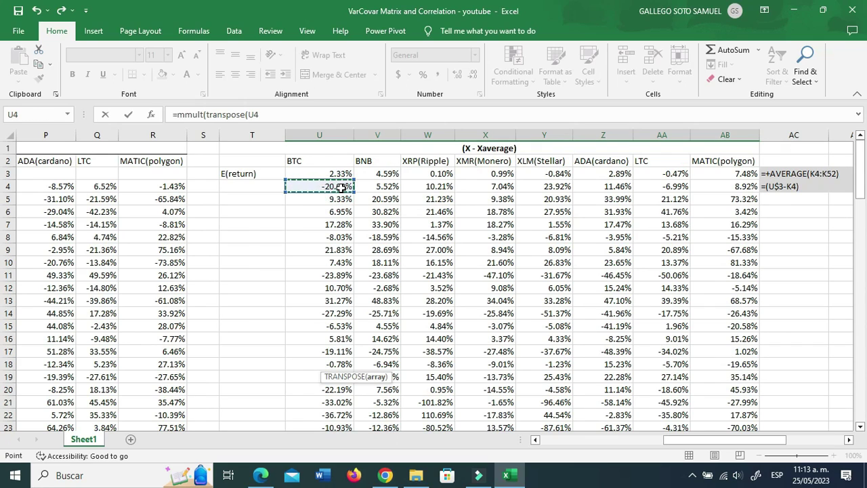
key("ctrl+shift+Right")
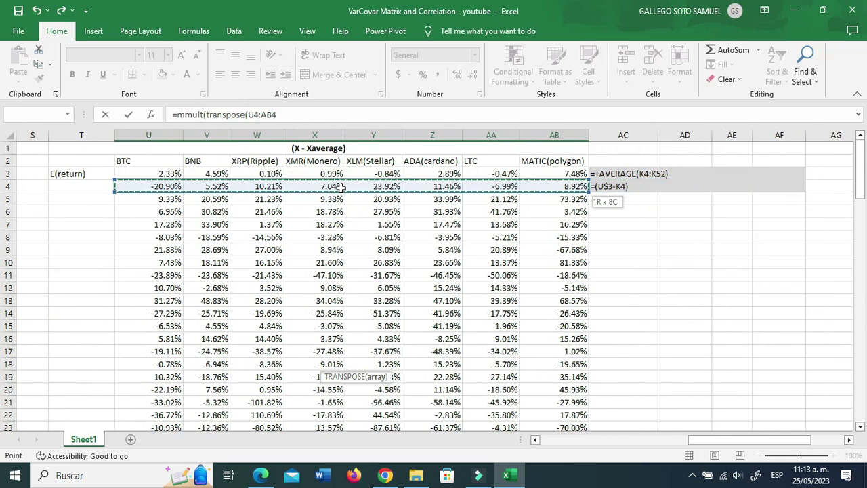
key("ctrl+shift+Down")
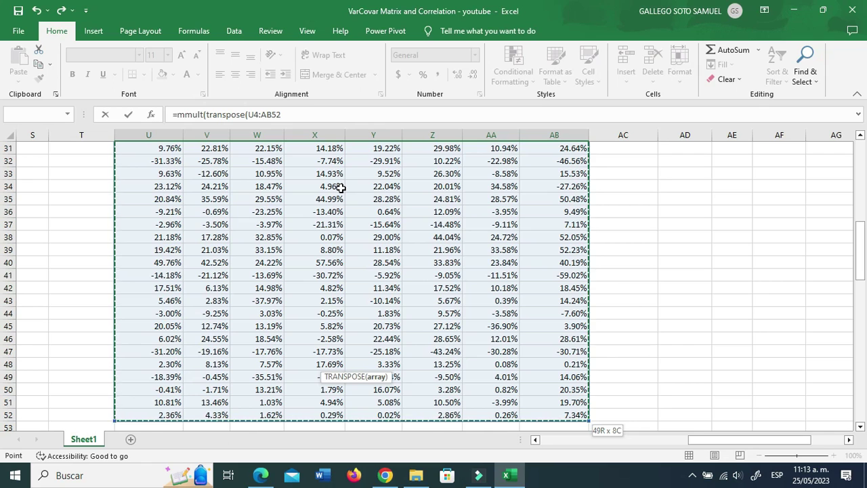
type("),")
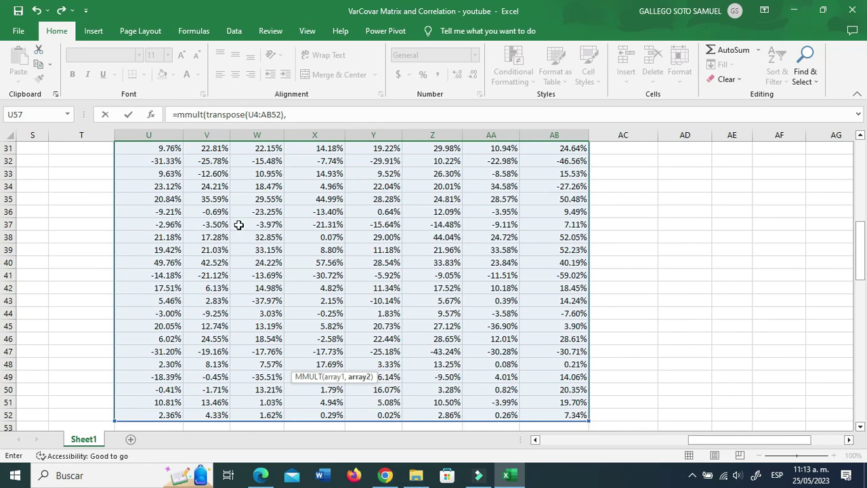
Step: Supply the same deviation range U4:AB52 as the second MMULT array and close the function
left_click(170, 252)
key("Up")
key("Up")
key("Up")
key("Up")
key("Up")
key("Up")
key("Up")
key("Up")
key("Up")
key("Up")
key("Up")
key("Up")
key("Up")
key("Up")
key("Up")
key("Up")
key("Up")
key("Up")
key("Up")
key("Up")
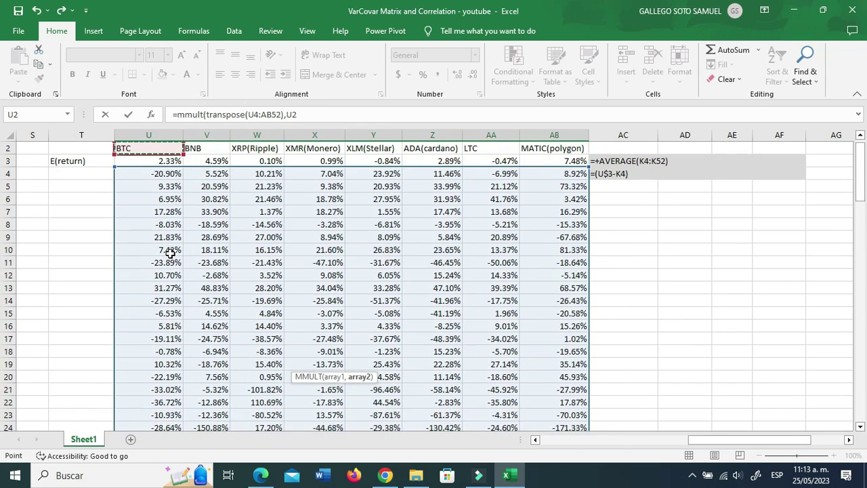
key("Down")
key("Down")
key("shift+Right")
key("shift+Right")
key("shift+Right")
key("shift+Right")
key("shift+Right")
key("shift+Right")
key("shift+Right")
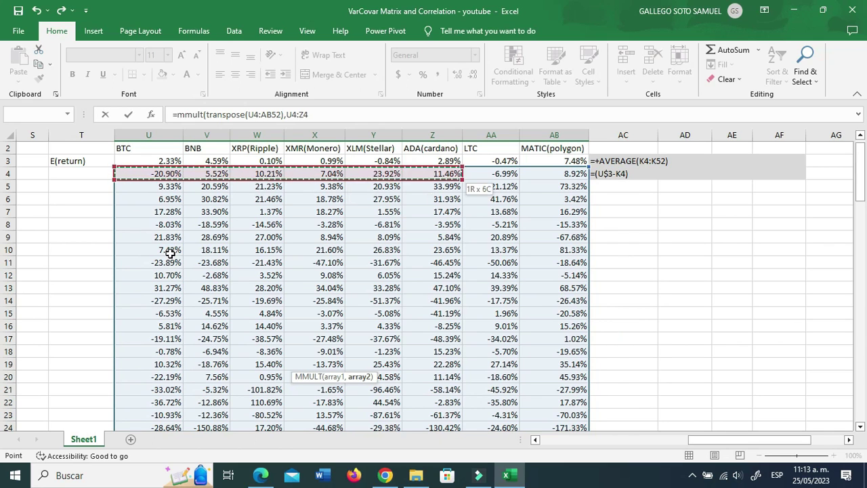
key("ctrl+shift+Down")
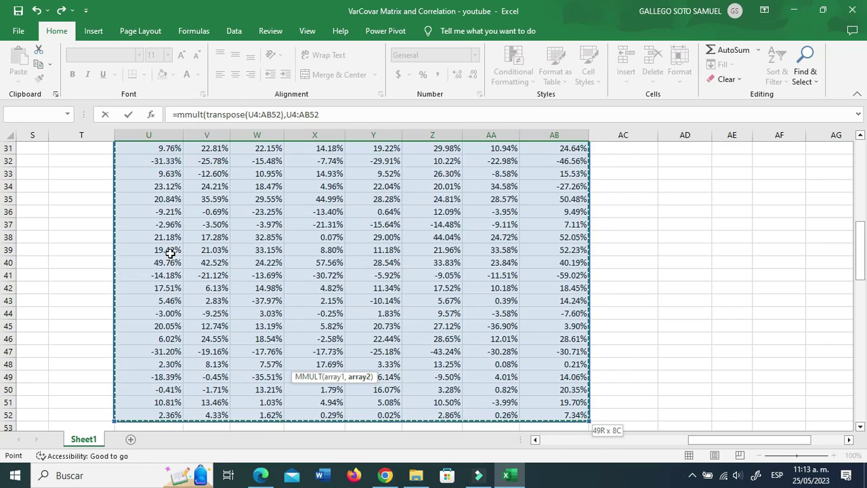
type(")")
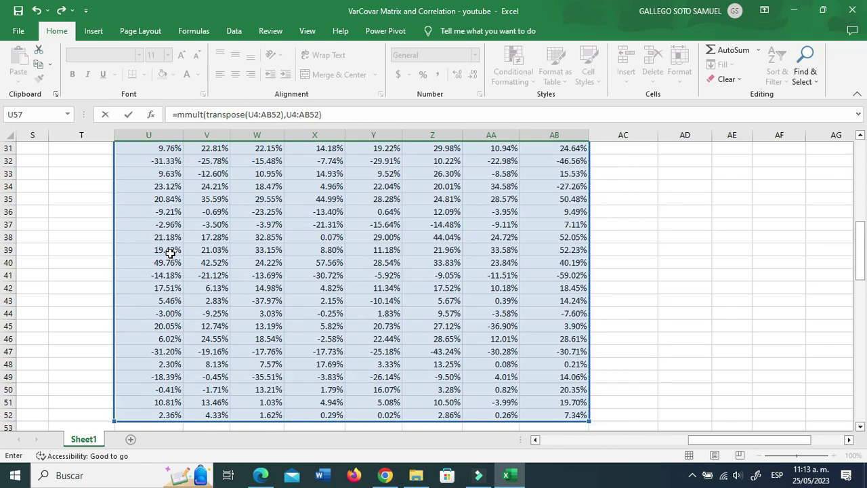
Step: Divide the matrix product by (COUNT(U4:U52)-1) and enter it as an array formula across U57:AB64
type("/(coun")
key("BackSpace")
type("unt")
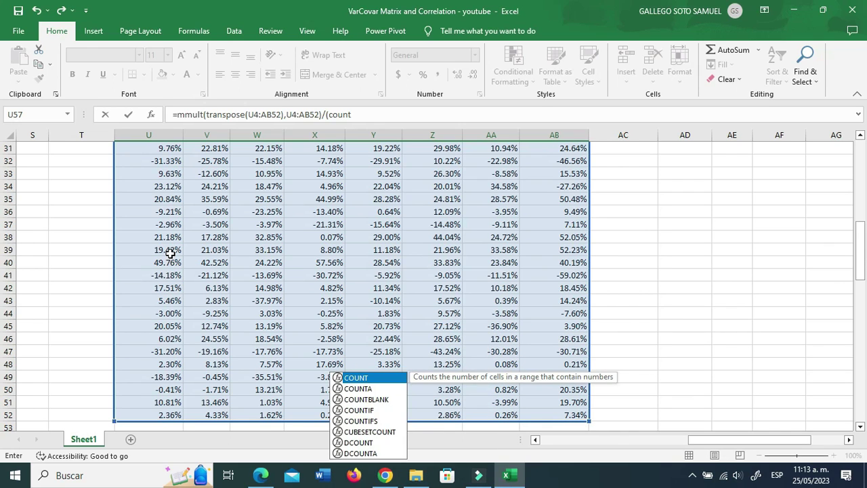
type("(")
left_click(161, 263)
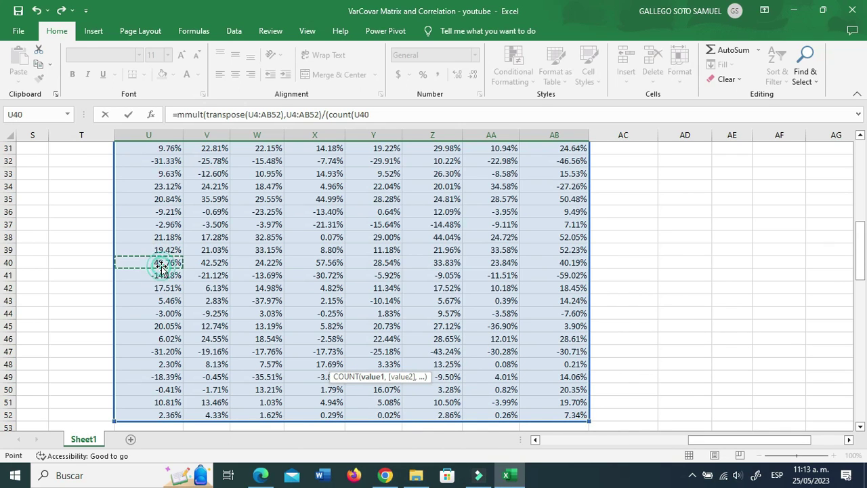
key("ctrl+Up")
key("Down")
key("Down")
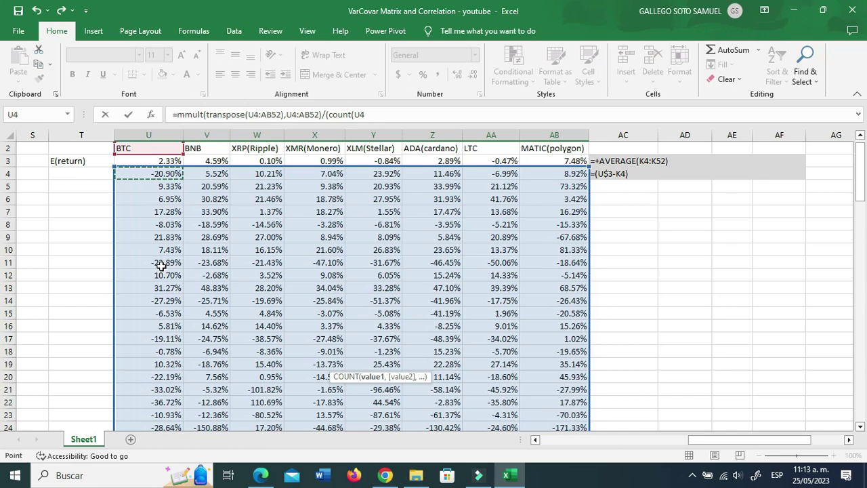
key("ctrl+shift+Down")
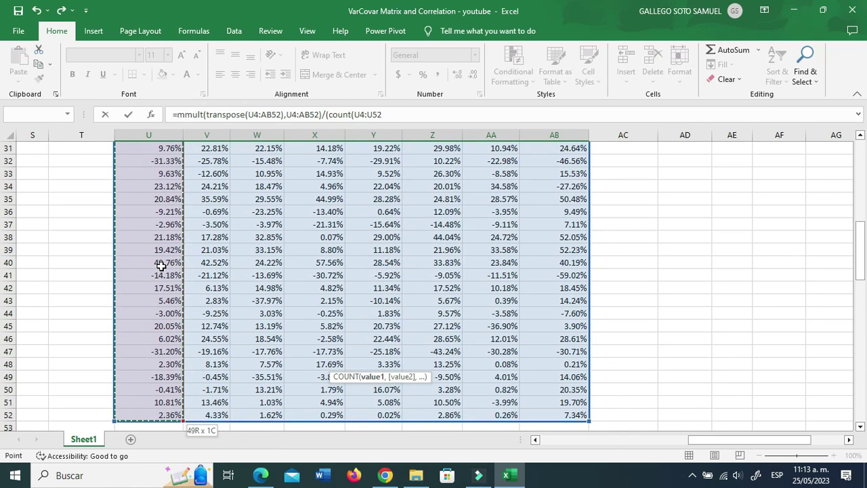
type(")-1")
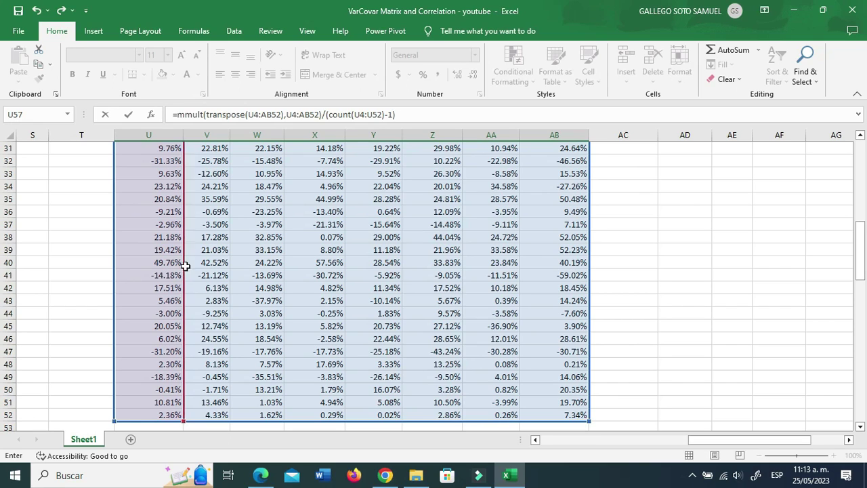
scroll(261, 308, "down", 4)
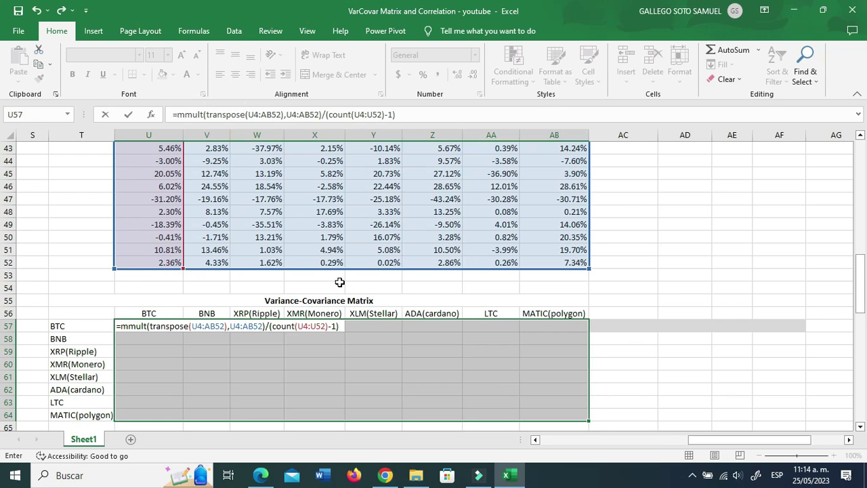
key("ctrl+shift+Return")
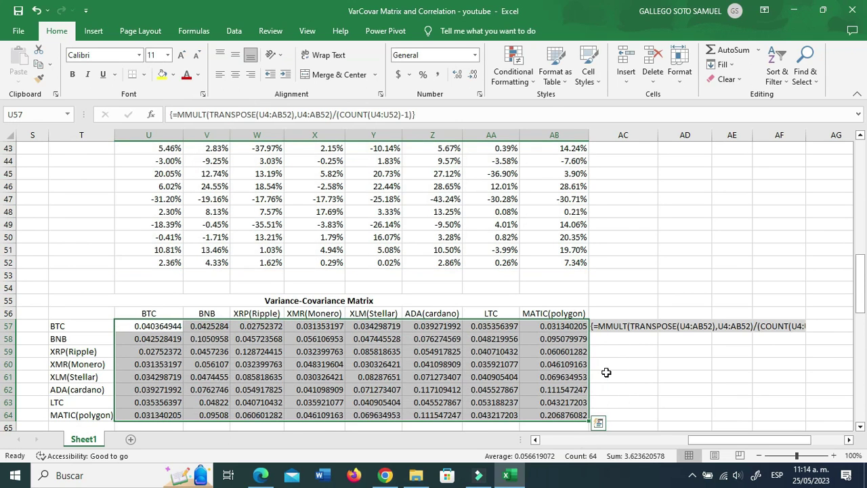
Step: Widen column AF so the matrix formula text in AC57 fits in full, and save the workbook
left_click(606, 372)
left_click(622, 326)
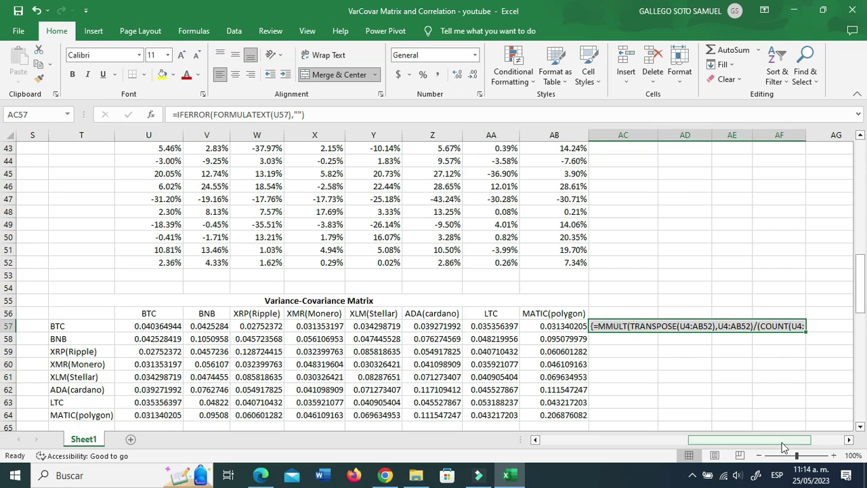
left_click_drag(784, 448, 801, 447)
left_click_drag(709, 136, 749, 140)
left_click_drag(763, 442, 746, 442)
left_click(683, 378)
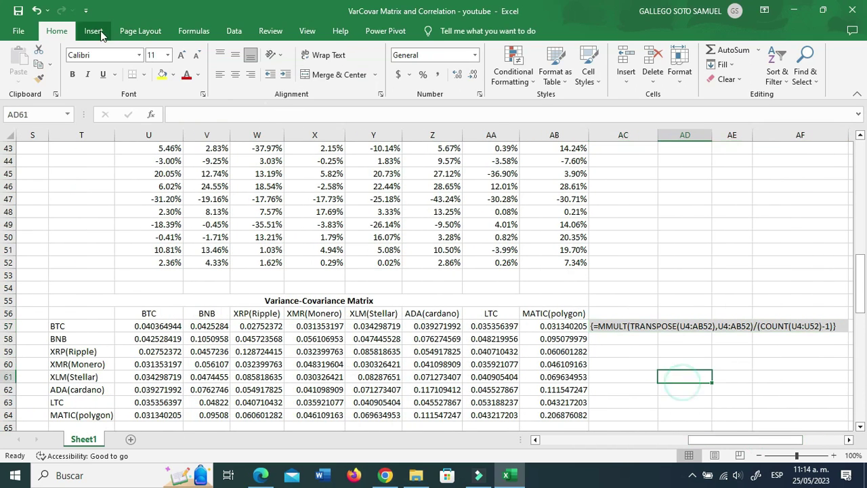
left_click(19, 11)
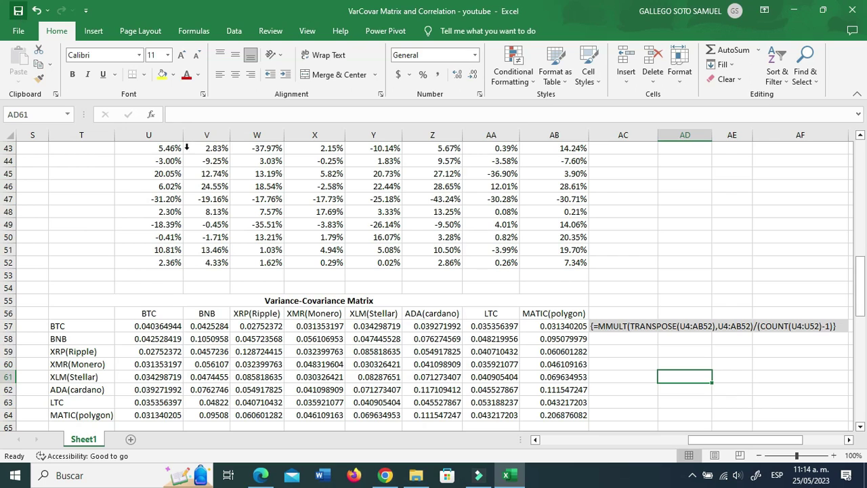
scroll(354, 216, "down", 2)
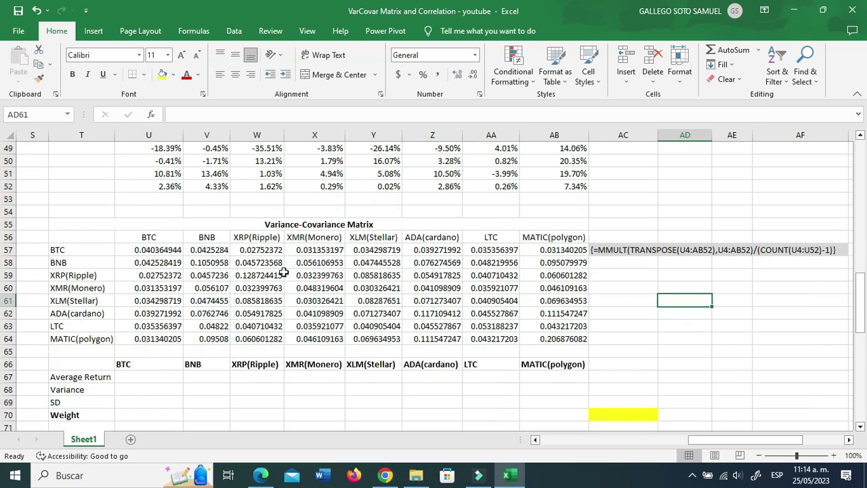
left_click(283, 272)
left_click(301, 224)
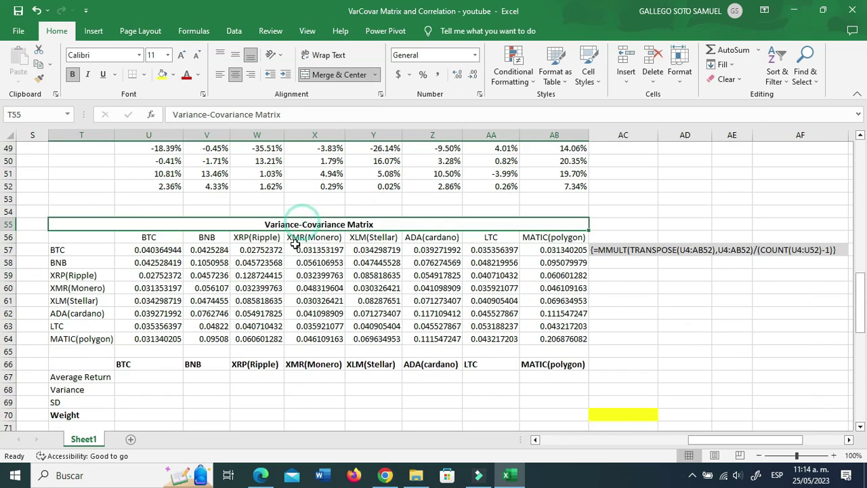
scroll(295, 244, "down", 3)
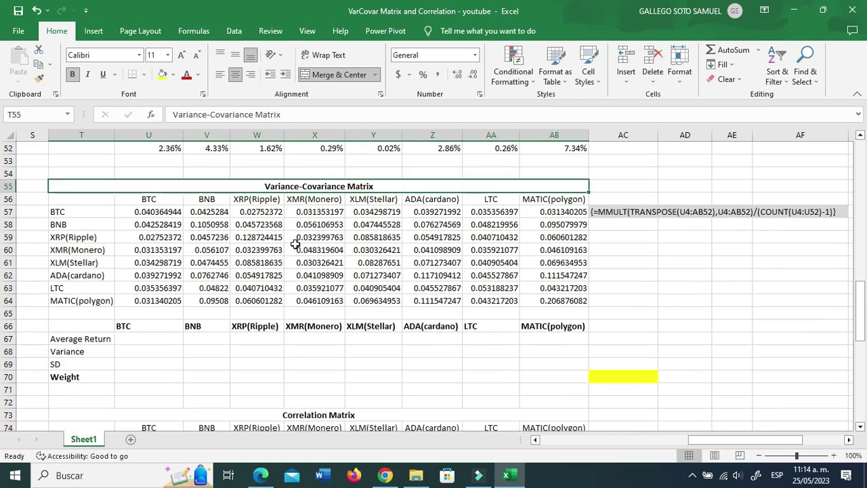
scroll(296, 243, "up", 2)
left_click_drag(728, 441, 719, 442)
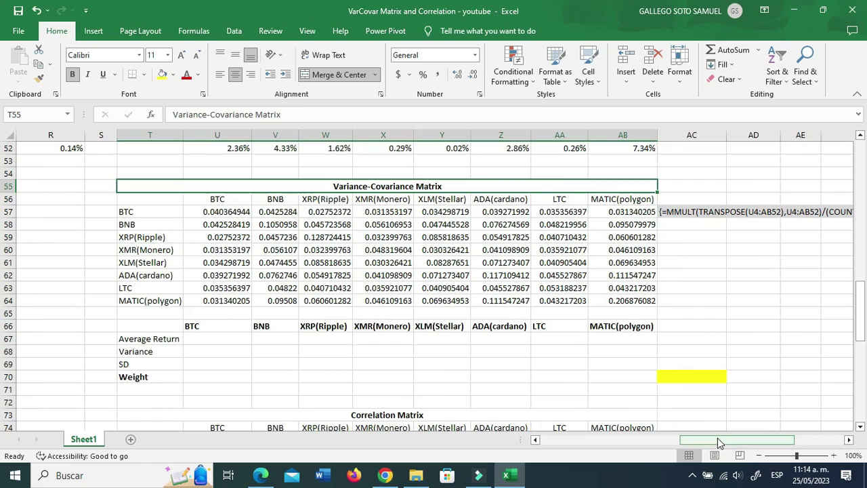
Step: Link BTC's average return in U67 to U3 and fill the formula across to AB67
left_click(254, 346)
left_click(223, 340)
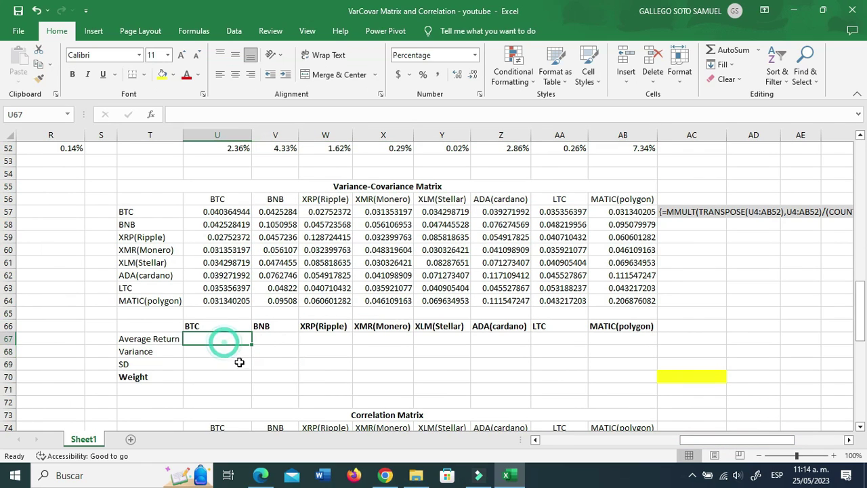
key("ctrl+plus")
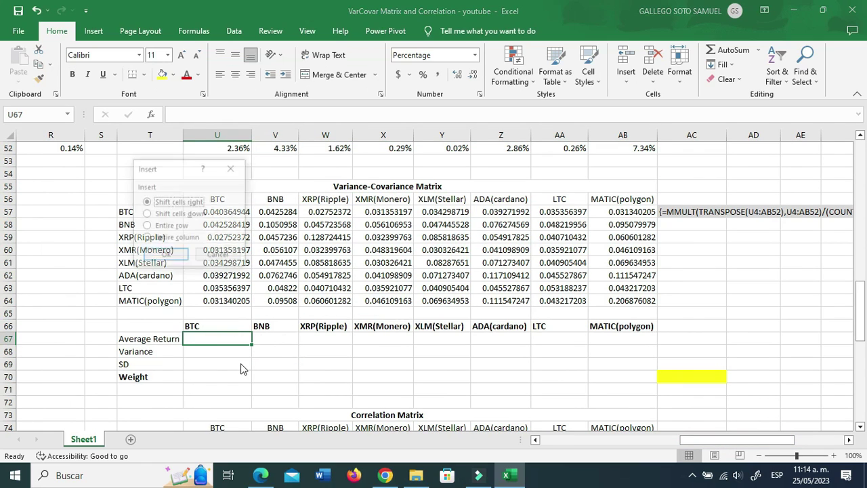
left_click(233, 168)
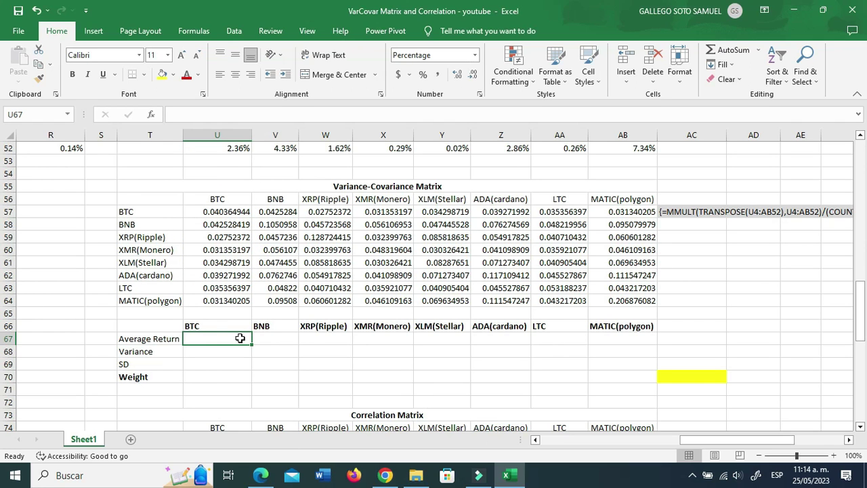
type("=")
scroll(239, 339, "up", 17)
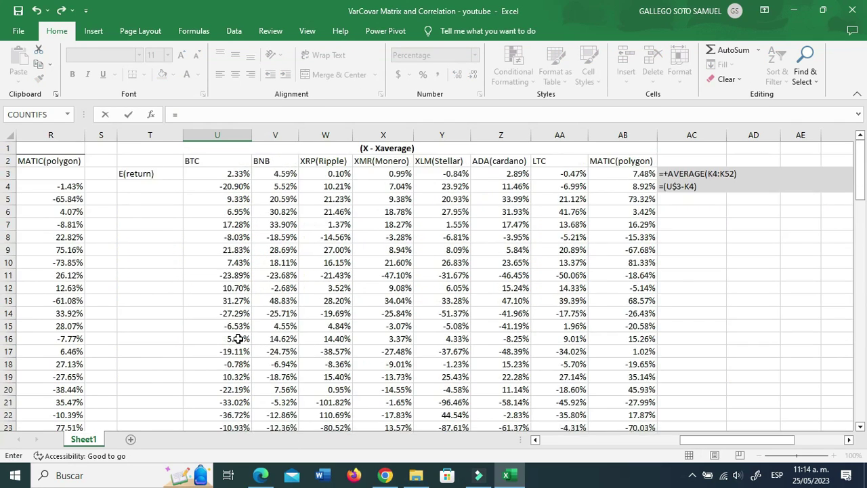
left_click(237, 175)
key("ctrl+Return")
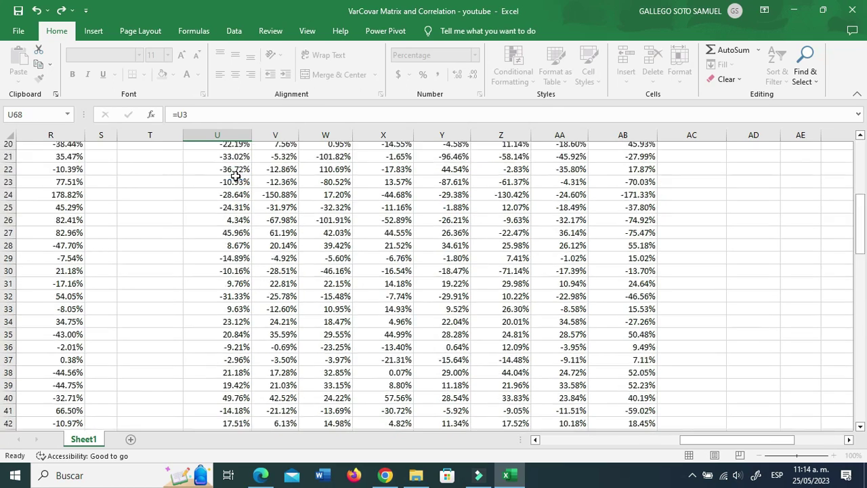
left_click_drag(252, 406, 627, 401)
Step: Calculate BTC's variance in U68 with VAR.S over U4:U52 and fill the formula across to AB68
scroll(627, 402, "down", 2)
left_click(228, 346)
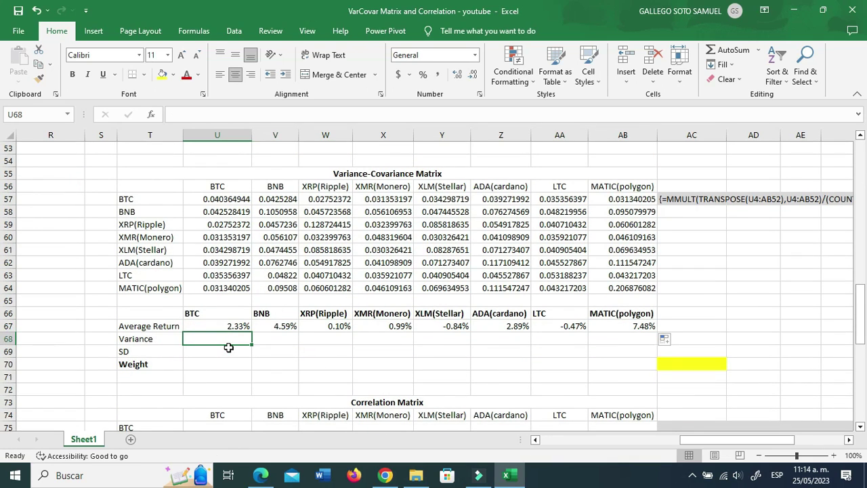
type("+")
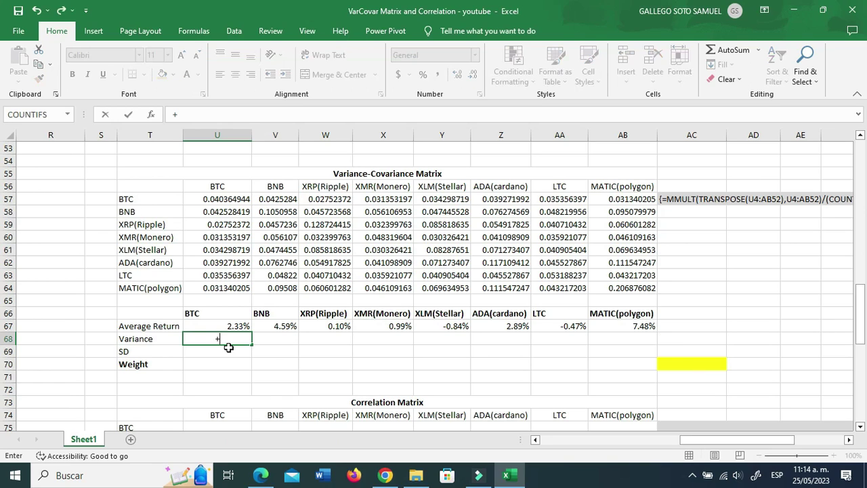
type("var.s")
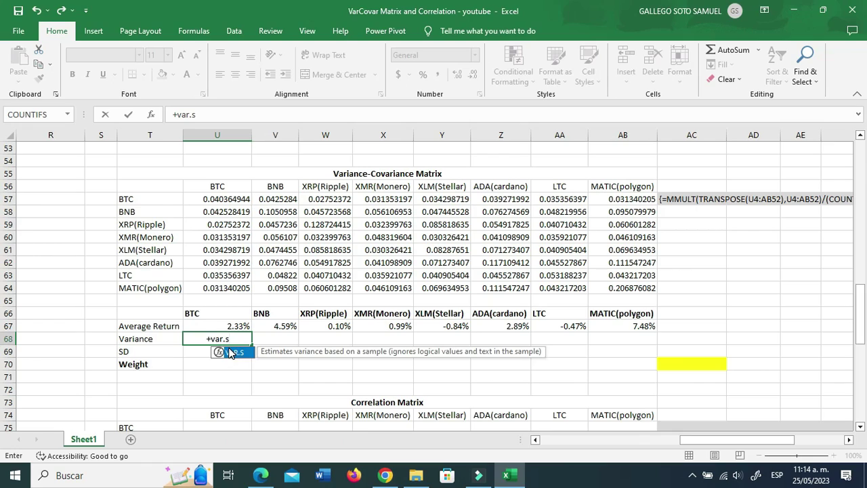
type("(")
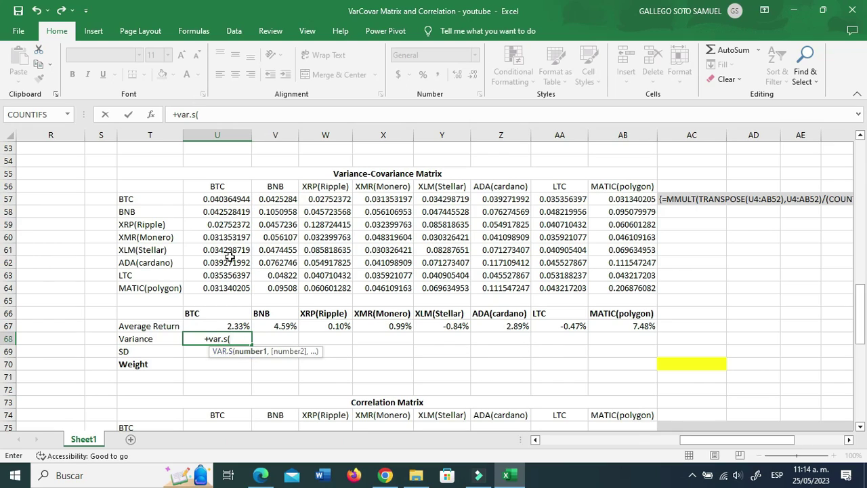
scroll(232, 248, "up", 9)
scroll(233, 250, "up", 8)
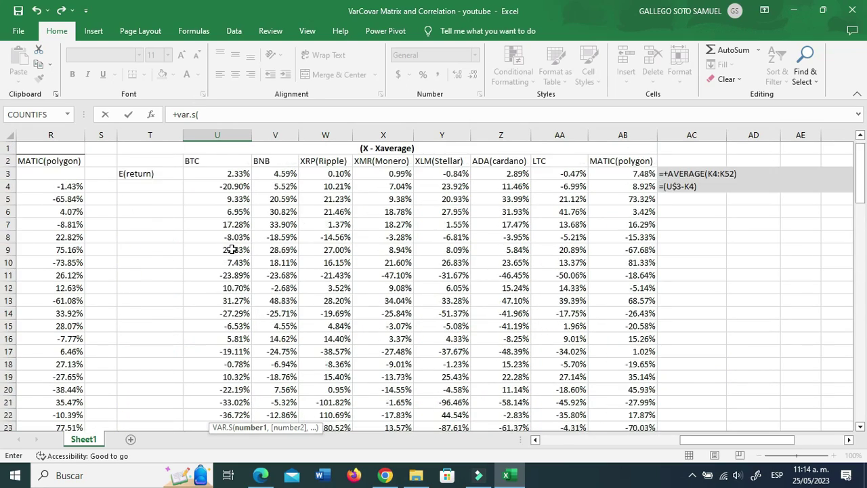
left_click(239, 187)
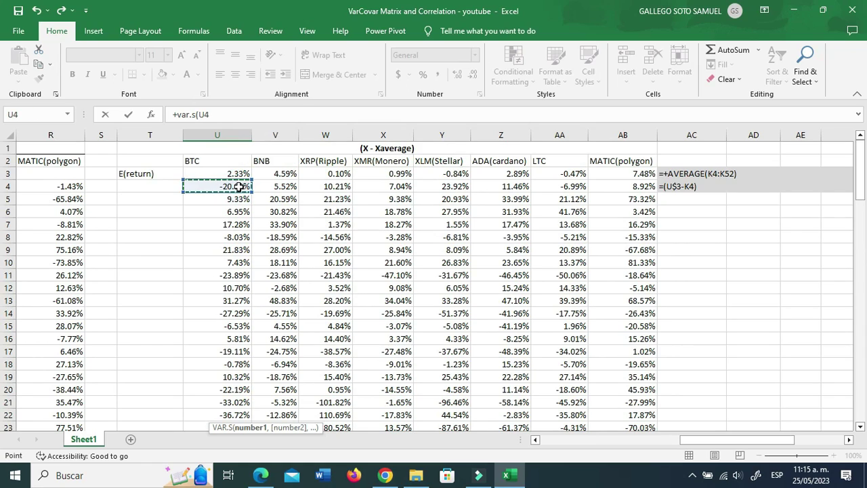
key("ctrl+shift+Down")
key("ctrl+Return")
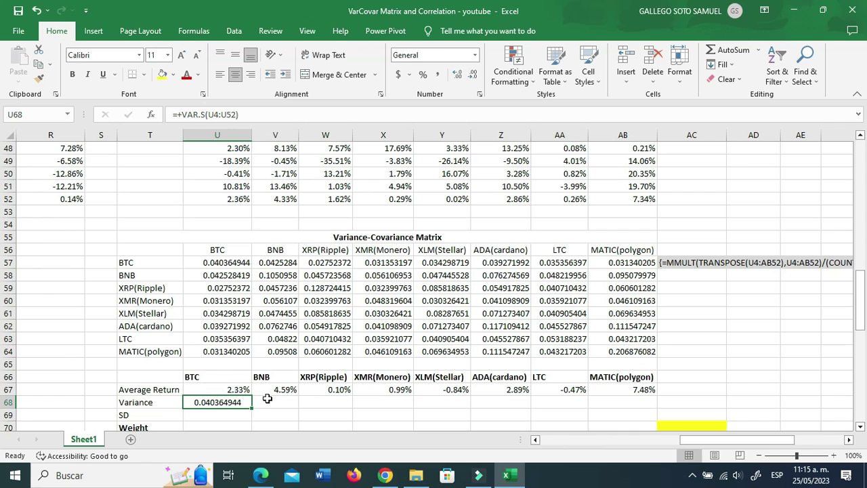
left_click_drag(252, 408, 638, 405)
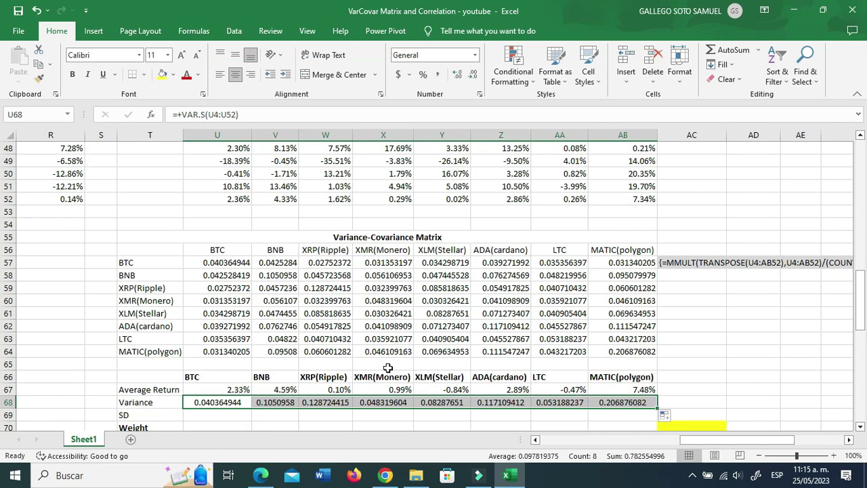
Step: Check the variance formulas in row 68 and compare the BTC variance with the BTC-BTC cell of the variance-covariance matrix
left_click(238, 400)
left_click(288, 403)
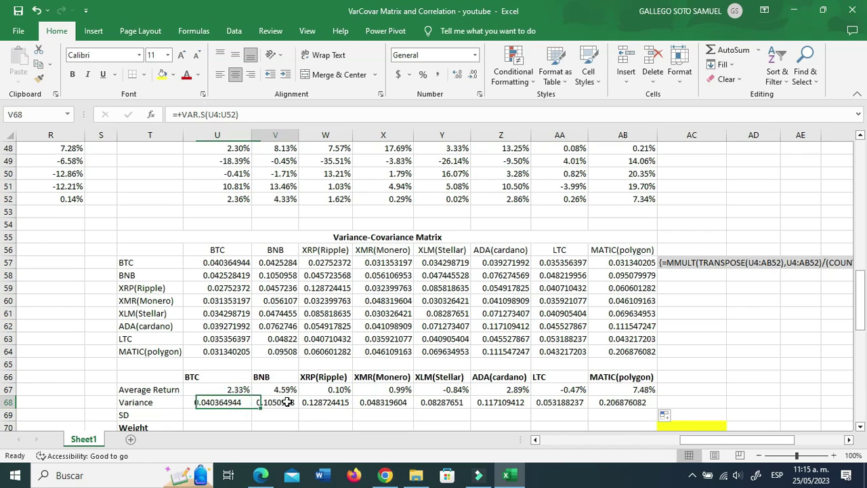
left_click(357, 405)
left_click(315, 405)
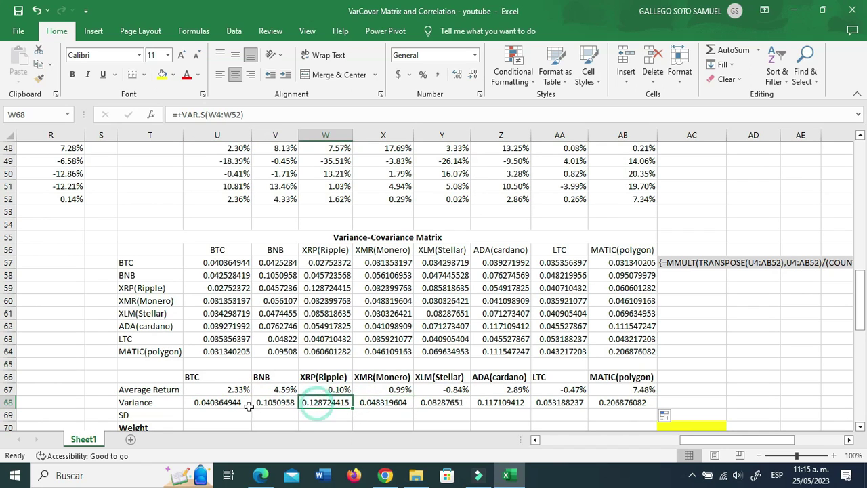
left_click(229, 403)
left_click(214, 263)
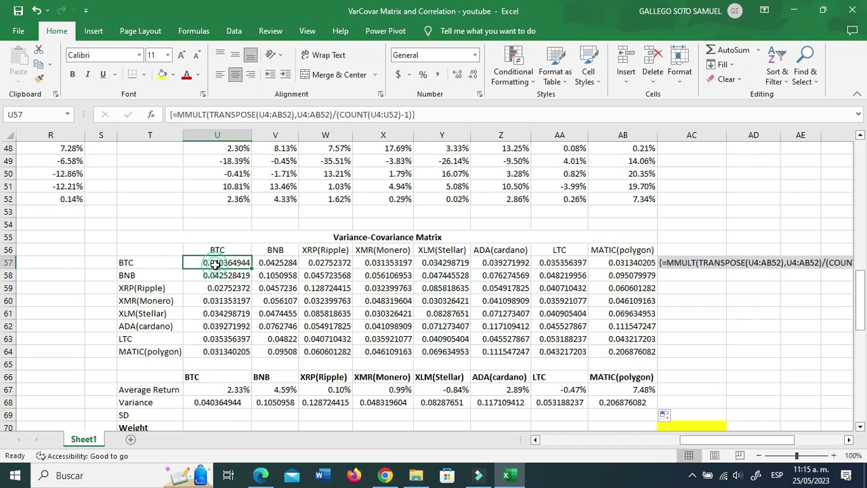
left_click(226, 249)
left_click(223, 259)
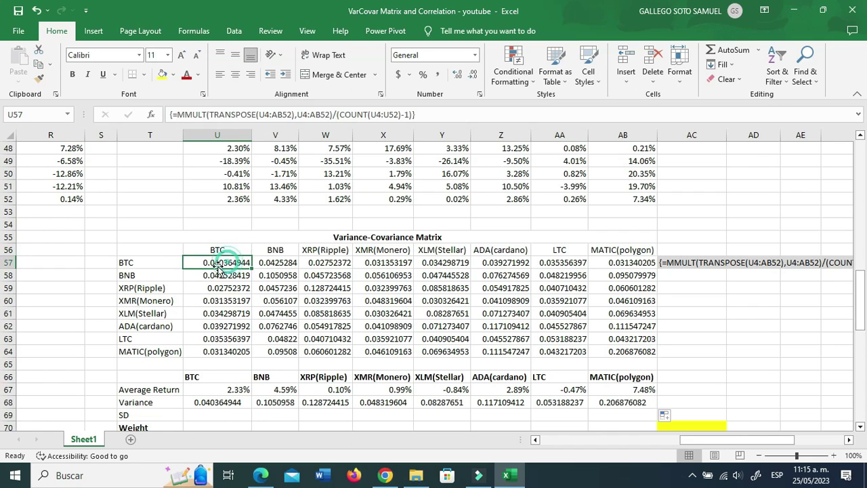
left_click(156, 265)
left_click(214, 261)
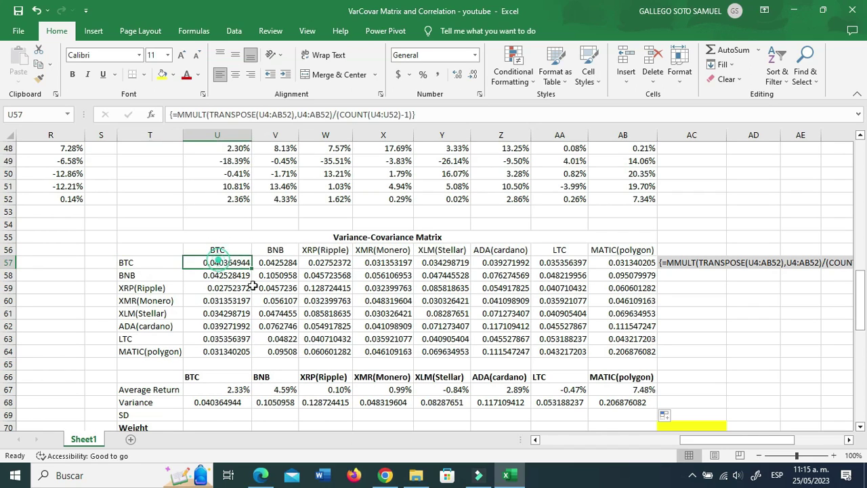
left_click(228, 403)
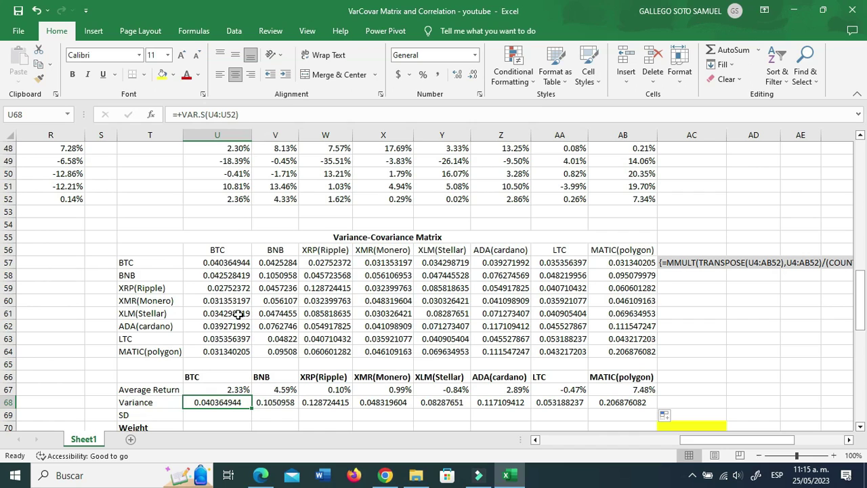
left_click(146, 262)
left_click(225, 259)
left_click(224, 250)
left_click(227, 261)
left_click(167, 261)
left_click(218, 261)
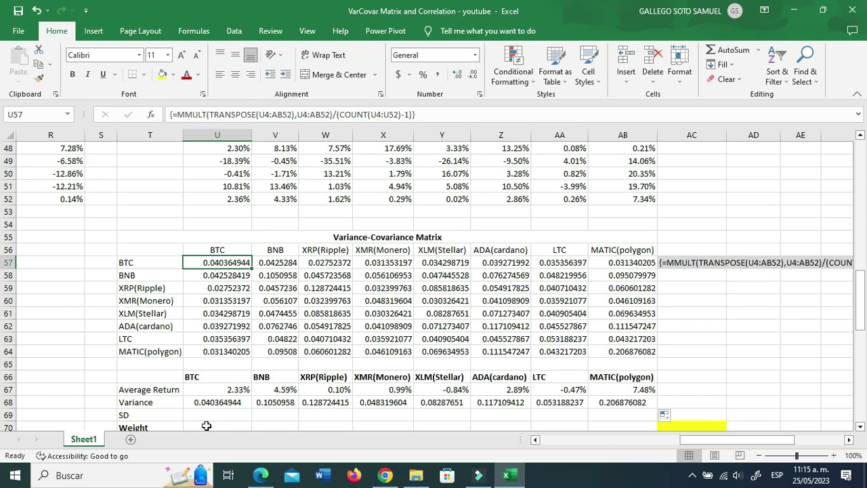
left_click(217, 401)
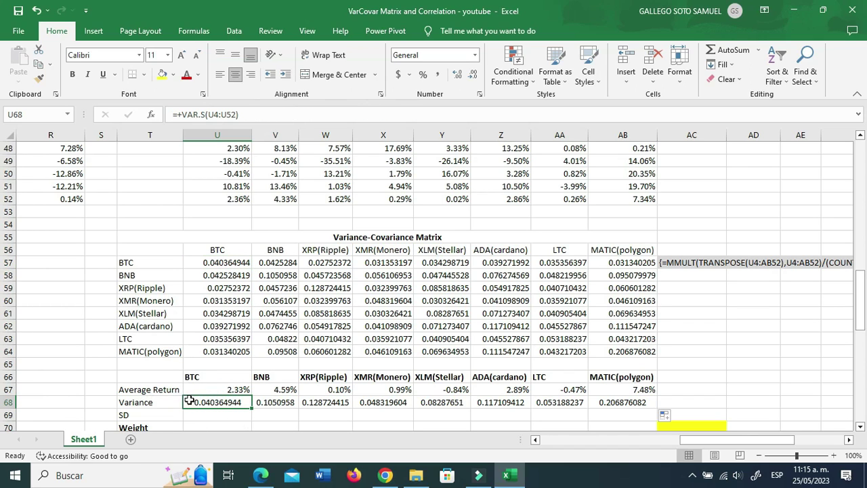
left_click(270, 403)
Step: Shade the eight diagonal cells of the variance-covariance matrix, from U57 down to AB64, with a light orange fill
left_click(275, 275)
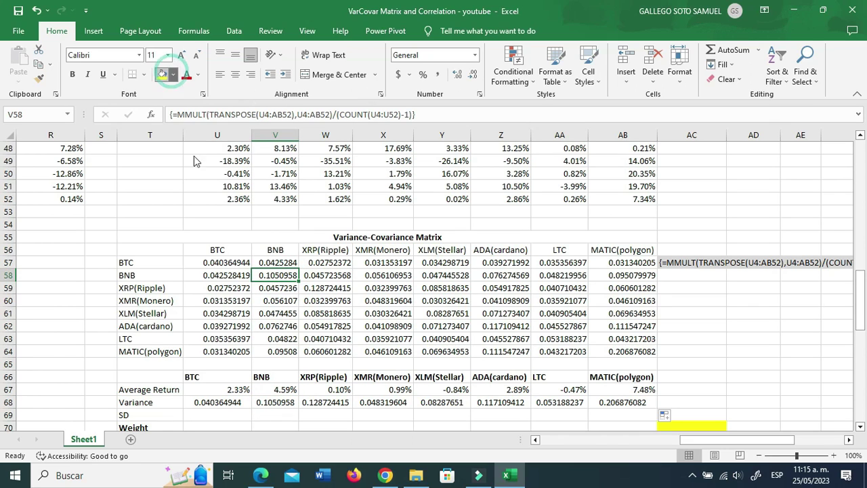
left_click(174, 75)
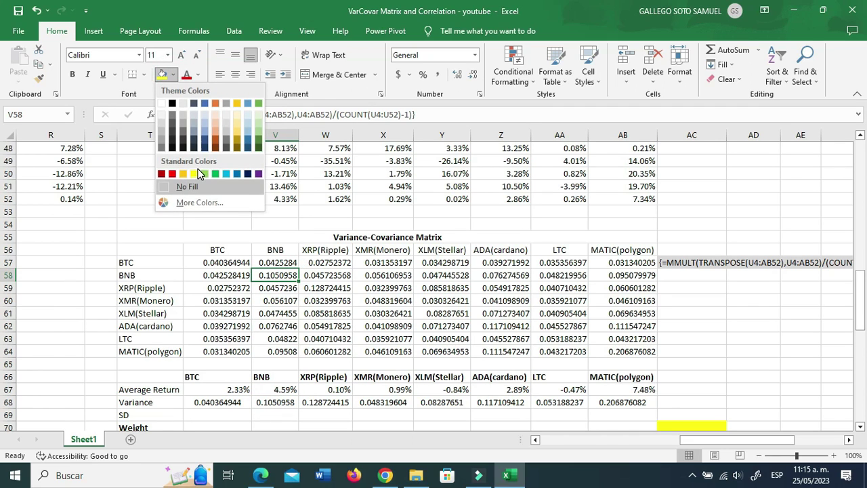
left_click(214, 125)
left_click(239, 258)
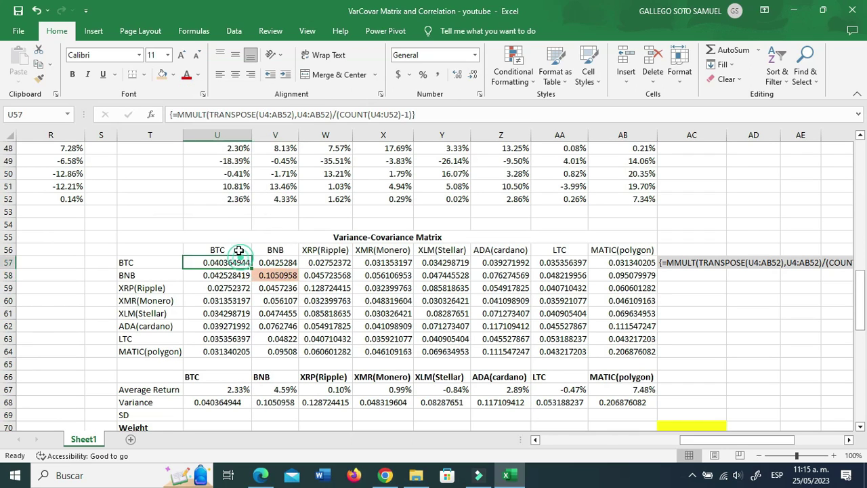
left_click(163, 74)
left_click(326, 290)
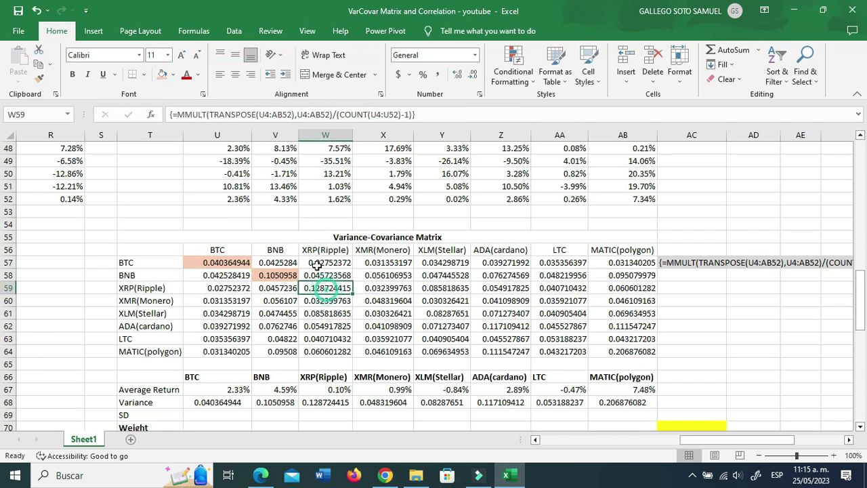
left_click(163, 76)
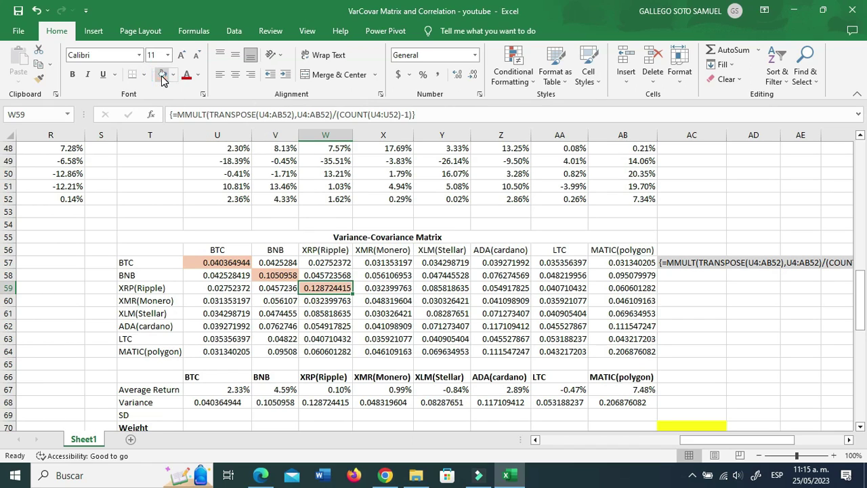
left_click(383, 300)
left_click(163, 75)
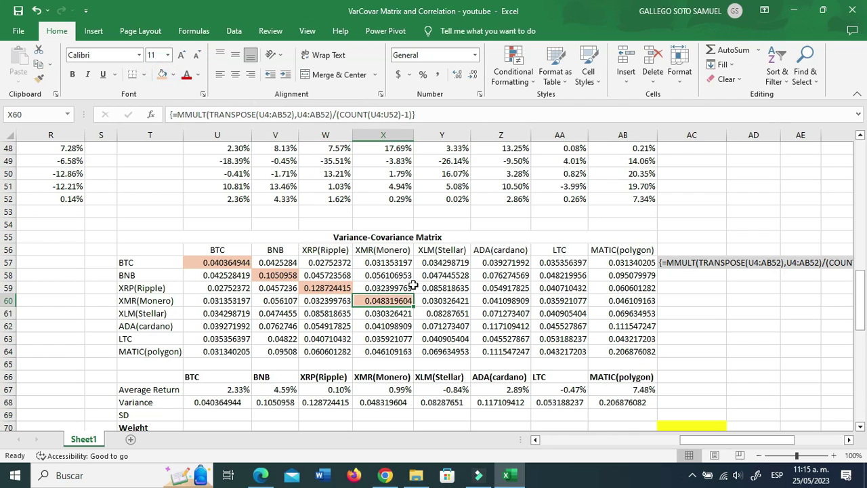
left_click(442, 313)
left_click(163, 76)
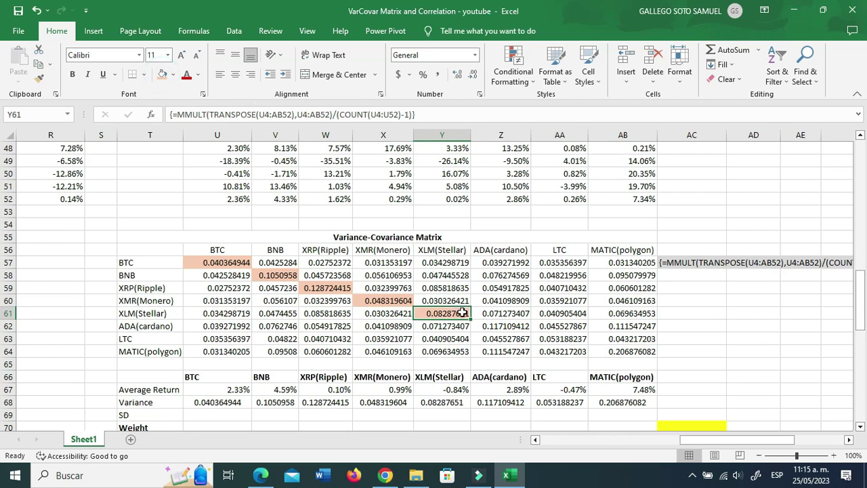
left_click(481, 326)
left_click(163, 76)
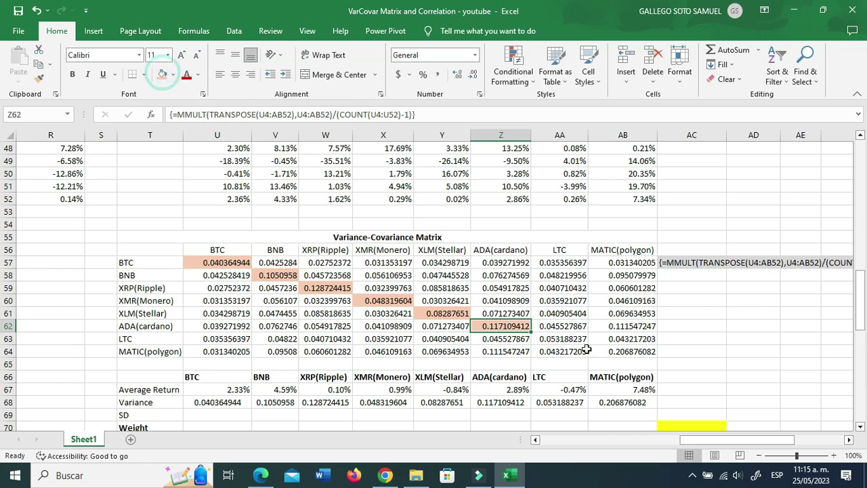
left_click(559, 339)
left_click(163, 76)
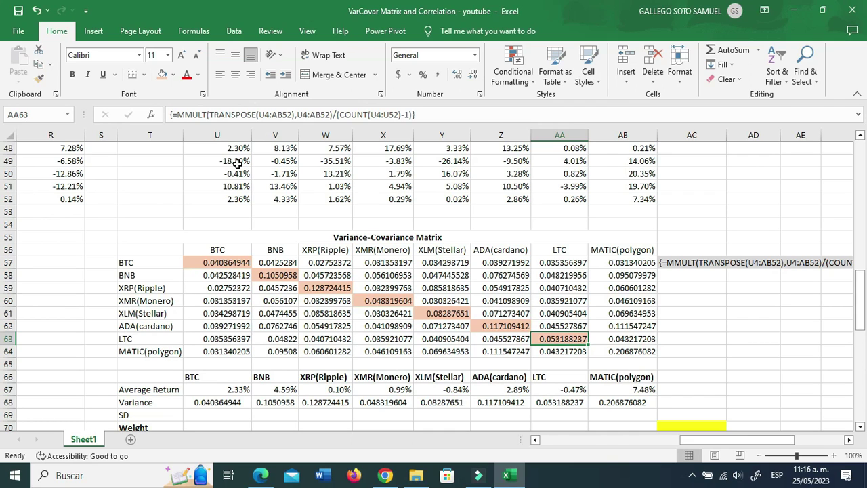
left_click(613, 351)
left_click(163, 75)
scroll(480, 377, "down", 2)
left_click(453, 364)
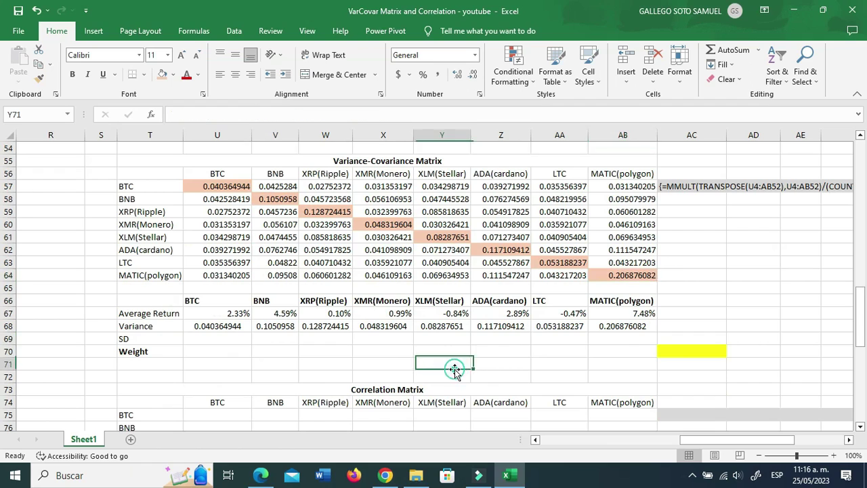
Step: Calculate BTC's standard deviation in U69 as the square root of its variance with +U68^0.5
left_click(248, 338)
type("+")
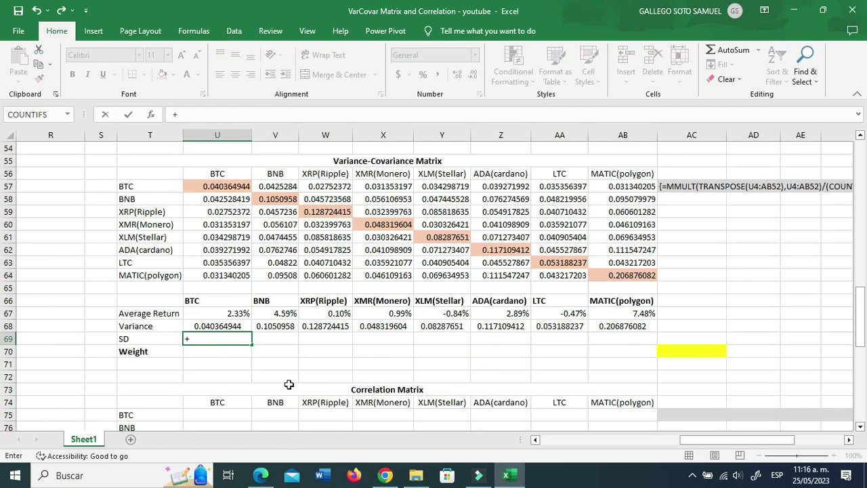
key("Up")
type("^")
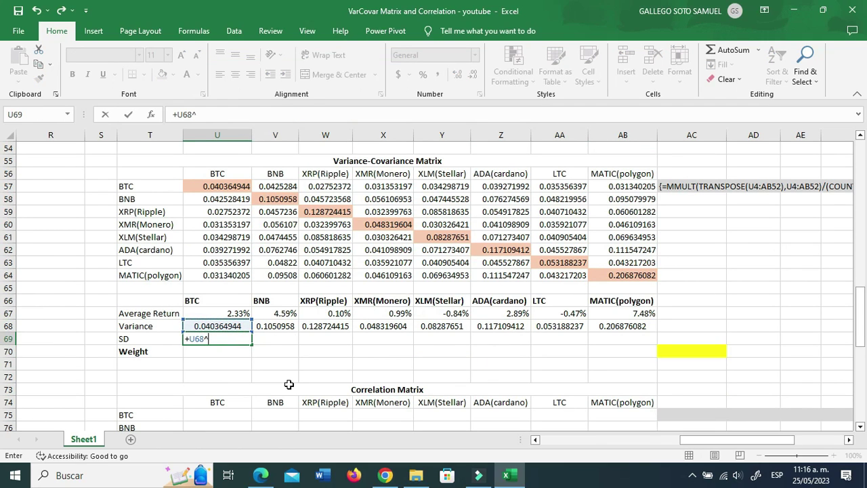
type("^0.5")
key("Return")
Step: Copy the SD formula from U69 across row 69 to AB69 for the remaining cryptocurrencies
key("Up")
key("ctrl+c")
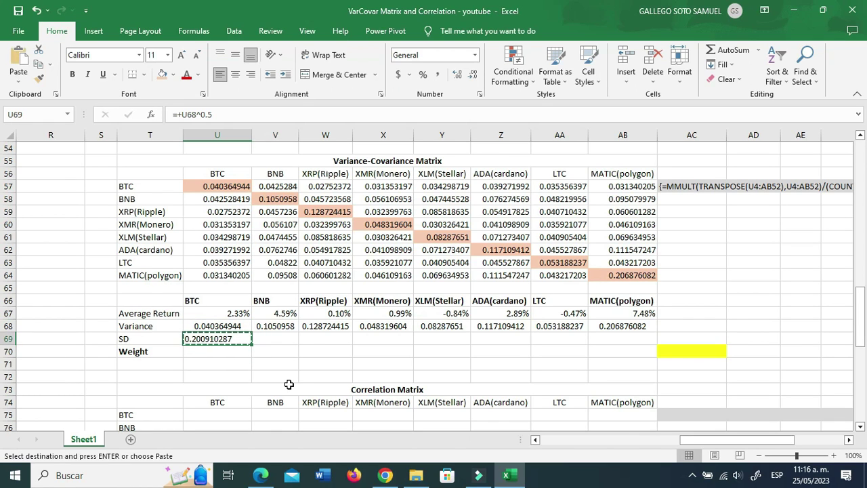
key("shift+Right")
key("shift+Right")
key("shift+Right")
key("shift+Right")
key("shift+Right")
key("shift+Right")
key("shift+Right")
key("ctrl+v")
key("Escape")
Step: Replace the Weight row label in T70 with Allocation
key("Down")
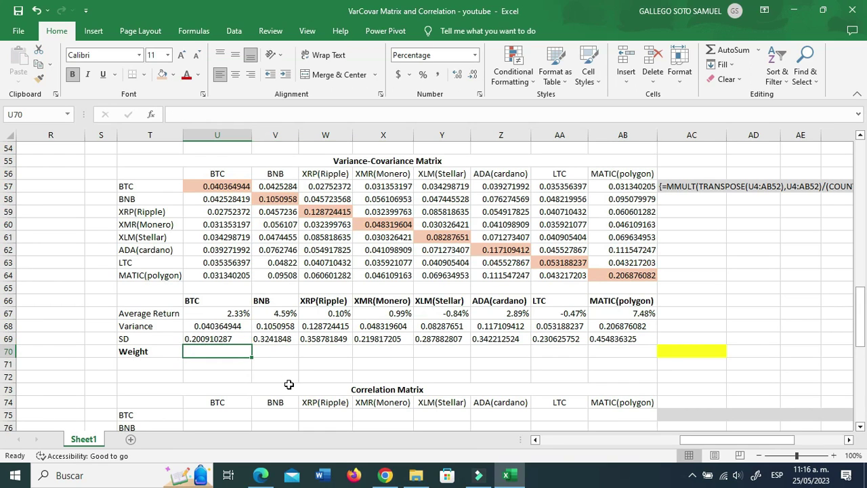
key("Left")
type("Al")
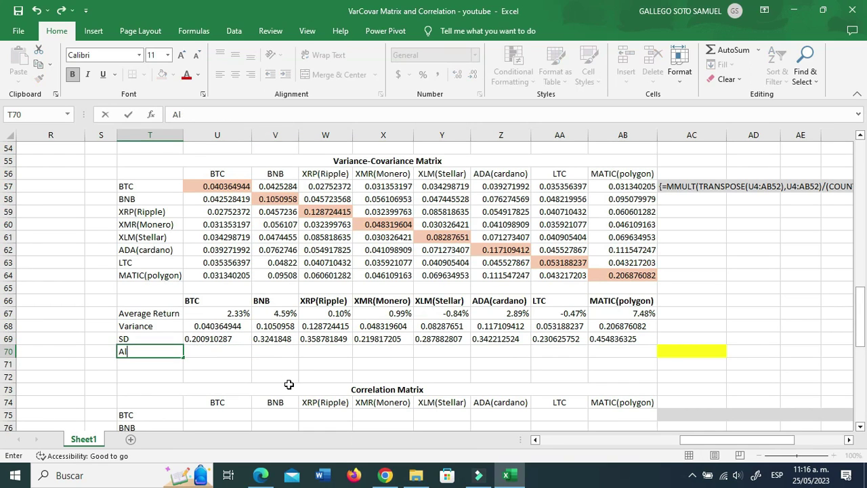
type("on")
key("Right")
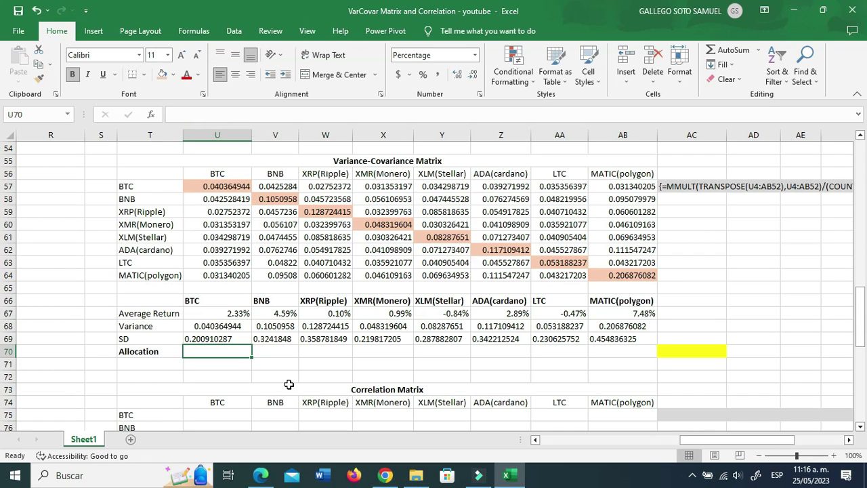
Step: Enter an equal-share allocation of 1/8 for BTC in U70
left_click_drag(210, 299, 611, 300)
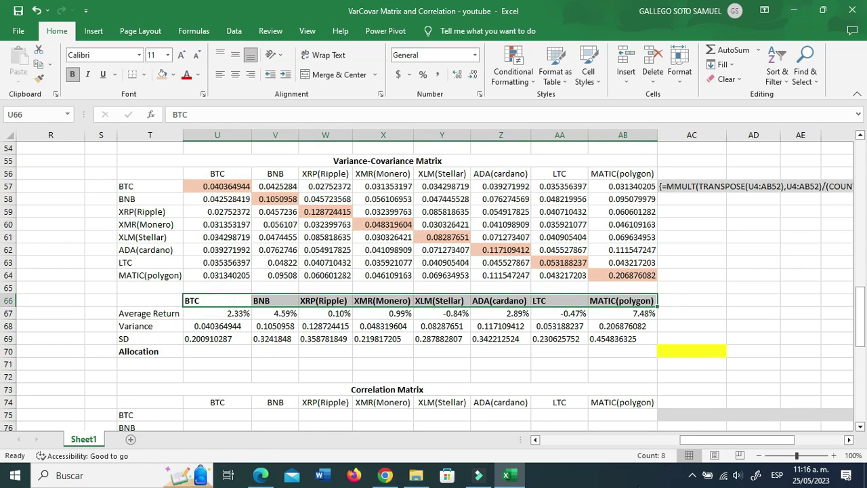
left_click(207, 352)
type("+1/8")
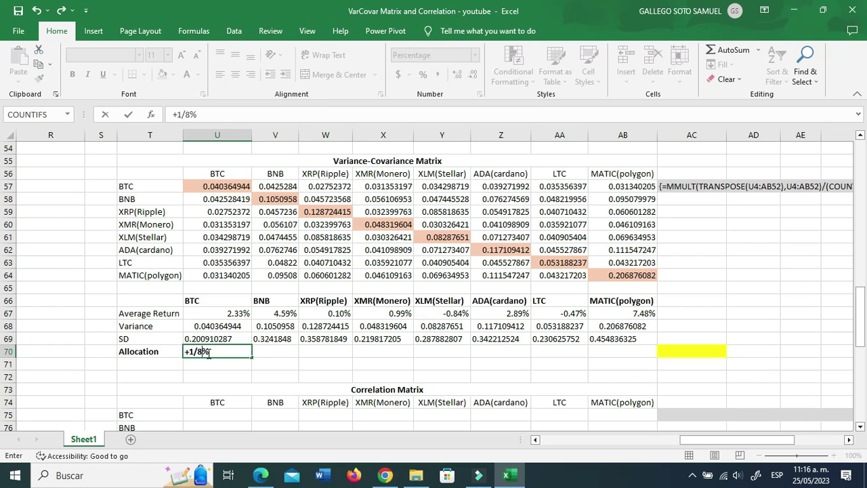
key("Delete")
key("Return")
Step: Turn BTC's allocation in U70 into the formula =0.125 with General number format and fill it across to AB70
left_click(210, 352)
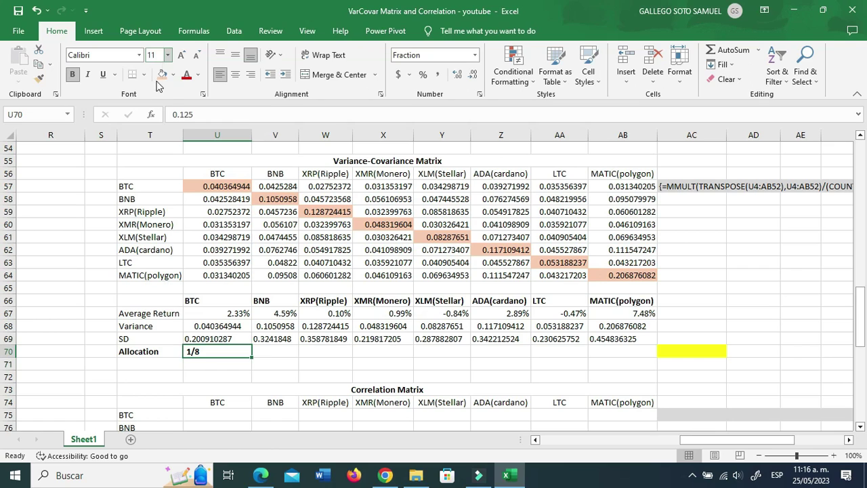
left_click(171, 114)
type("=")
key("ctrl+Return")
left_click(475, 55)
left_click(460, 79)
left_click(327, 361)
left_click(227, 354)
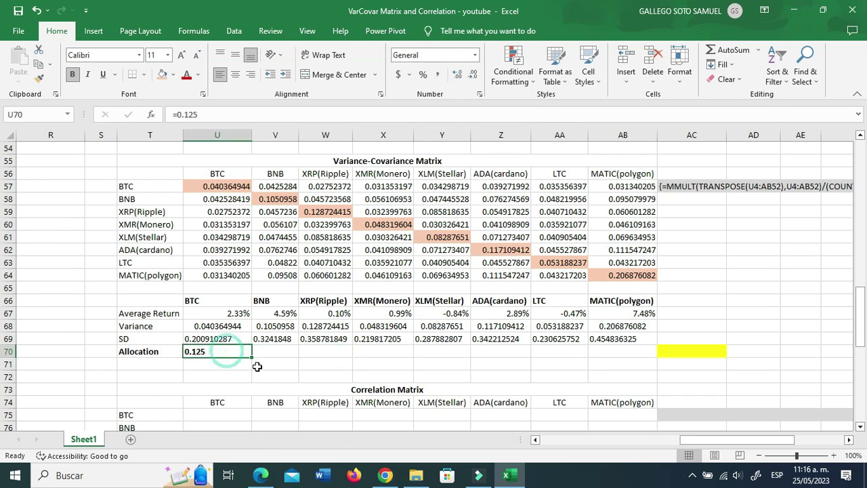
left_click_drag(251, 357, 603, 351)
Step: Total the eight allocations in the yellow cell AC70 with SUM over U70:AB70
left_click(686, 351)
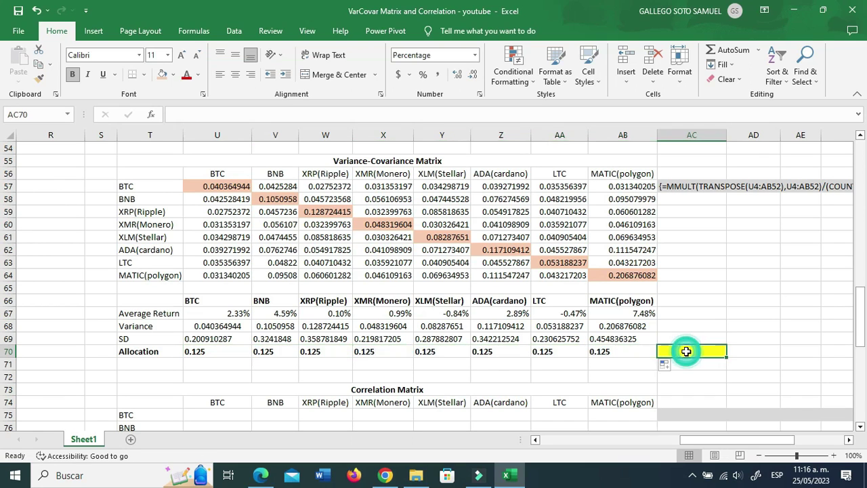
type("+sum,")
key("BackSpace")
type("(")
left_click_drag(212, 351, 619, 353)
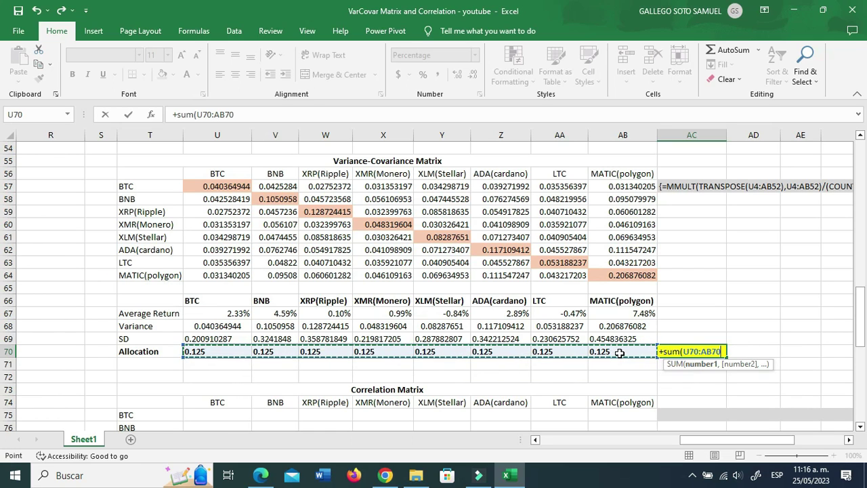
key("Return")
Step: Format the allocations in U70:AB70 as percentages with two decimal places
left_click_drag(203, 351, 603, 352)
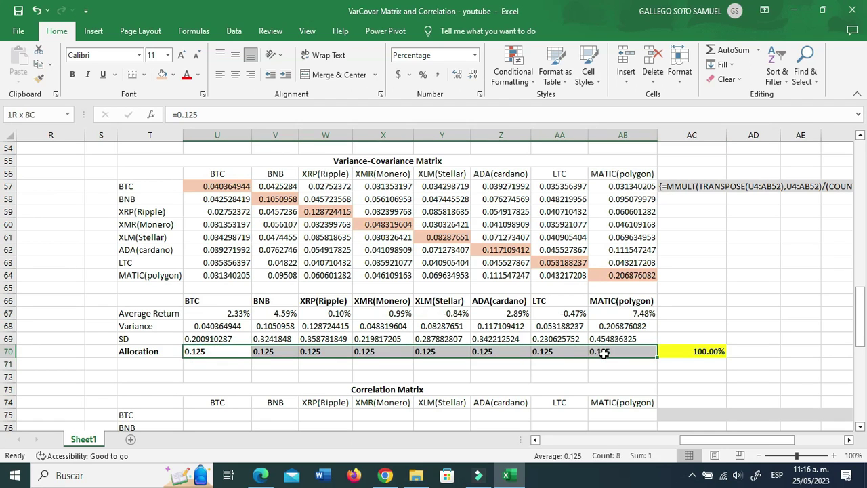
left_click(423, 74)
left_click(458, 75)
left_click(458, 74)
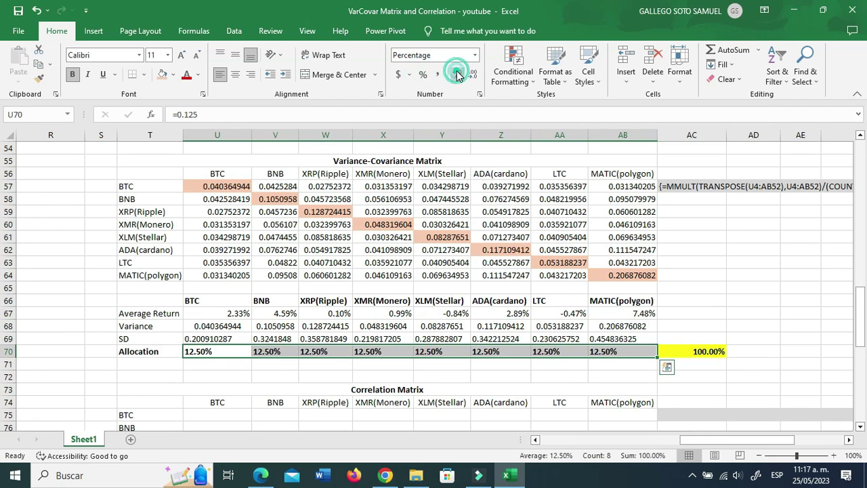
left_click(461, 361)
Step: Start a formula over the correlation matrix range U75:AB82 with the variance-covariance matrix U57:AB64 as the numerator
scroll(448, 360, "down", 3)
left_click(358, 335)
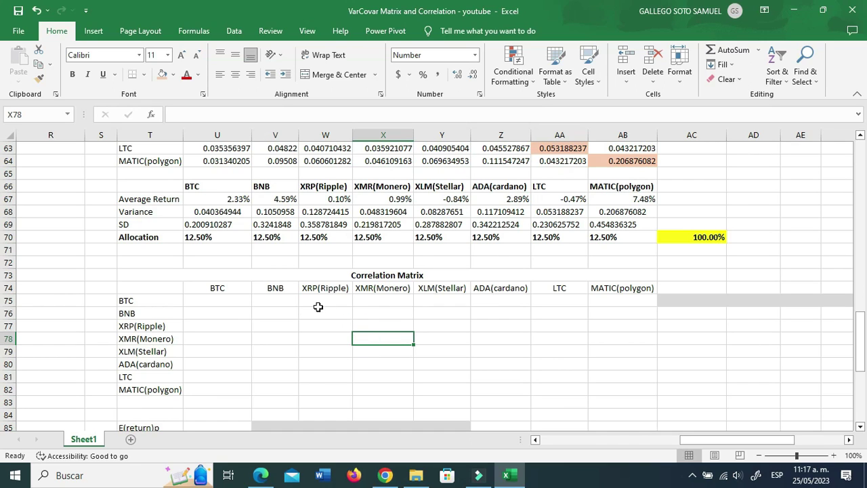
left_click(264, 322)
left_click_drag(214, 301, 620, 389)
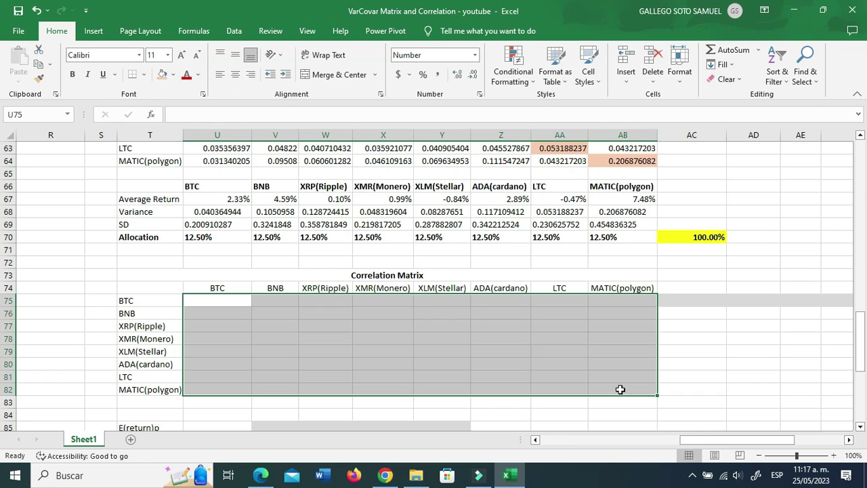
type("=")
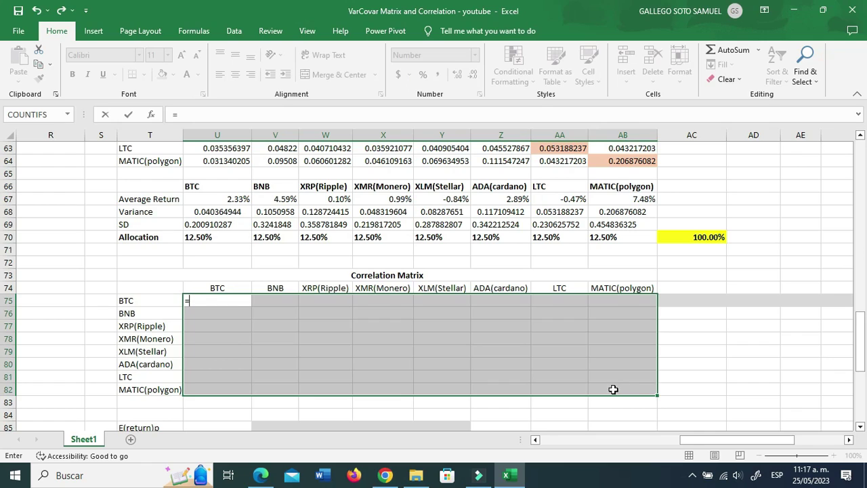
scroll(620, 390, "up", 3)
scroll(343, 199, "up", 1)
left_click_drag(218, 185, 636, 271)
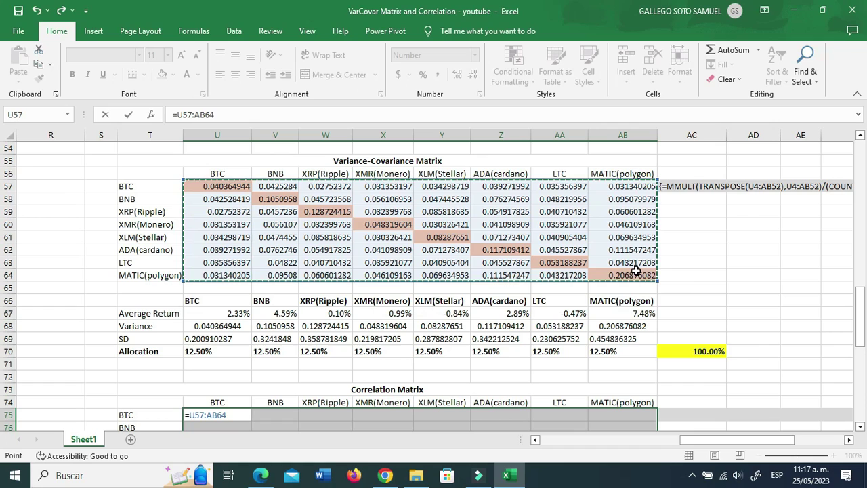
type("/")
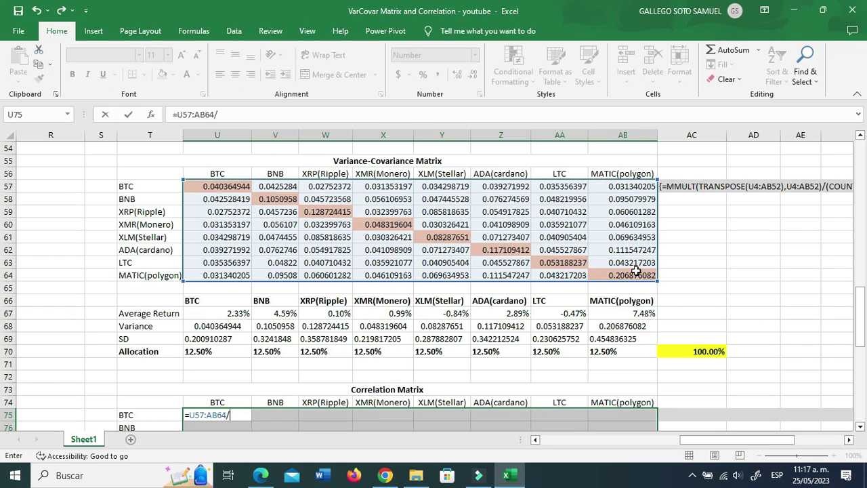
Step: Complete the divisor with MMULT(TRANSPOSE(U69:AB69),U69:AB69) and enter it as an array formula across the correlation matrix
type("mmul")
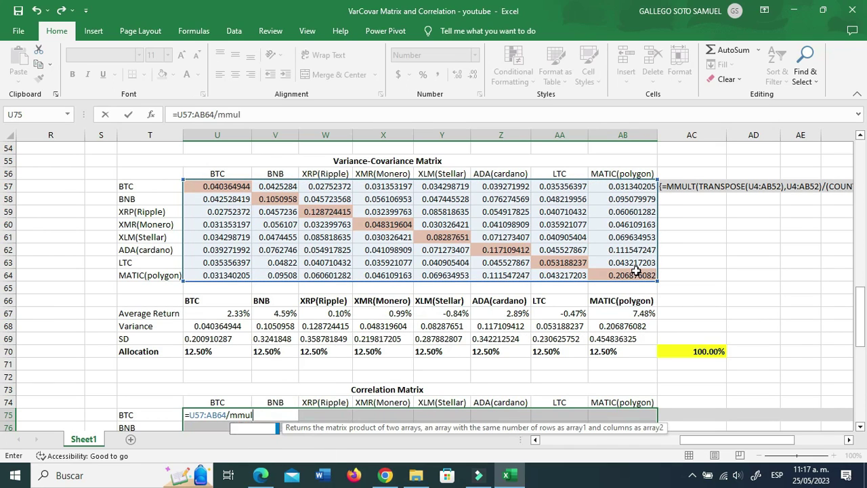
type("t(")
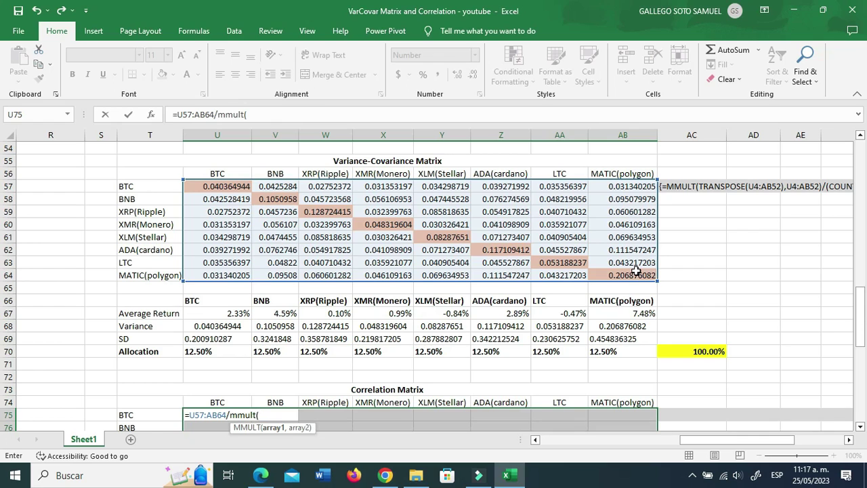
scroll(636, 271, "down", 1)
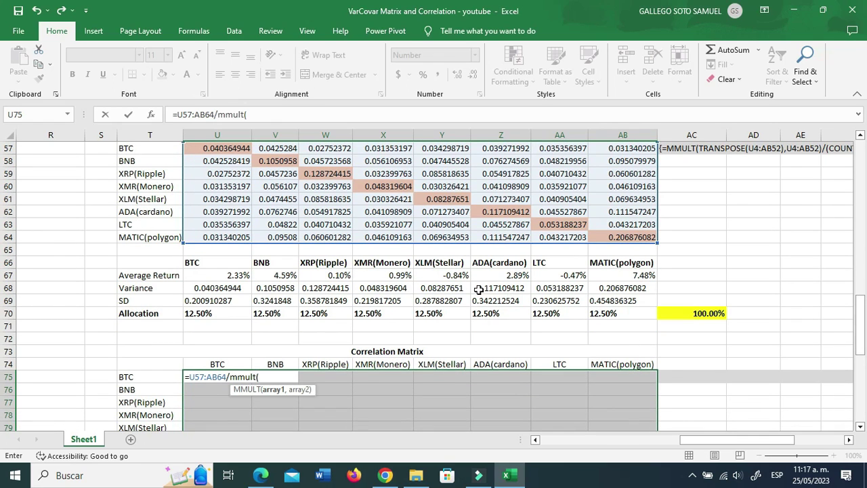
type("transpose")
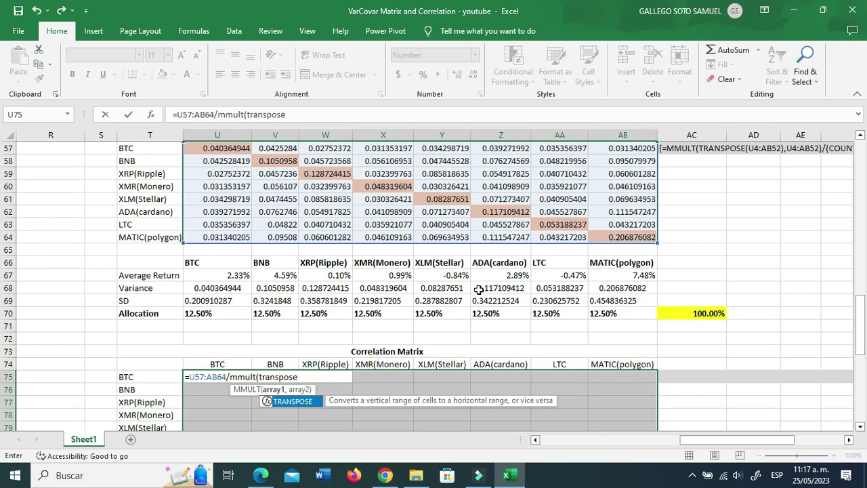
type("(")
left_click_drag(227, 301, 602, 303)
type("),")
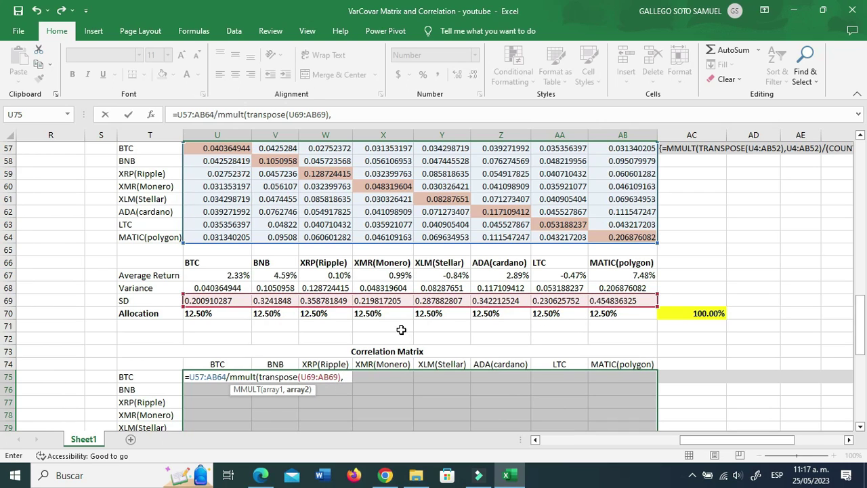
left_click_drag(207, 299, 623, 301)
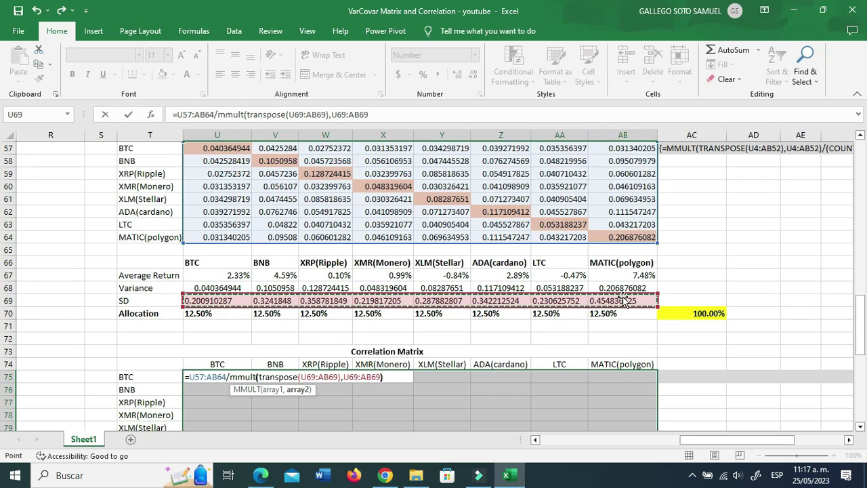
type(")")
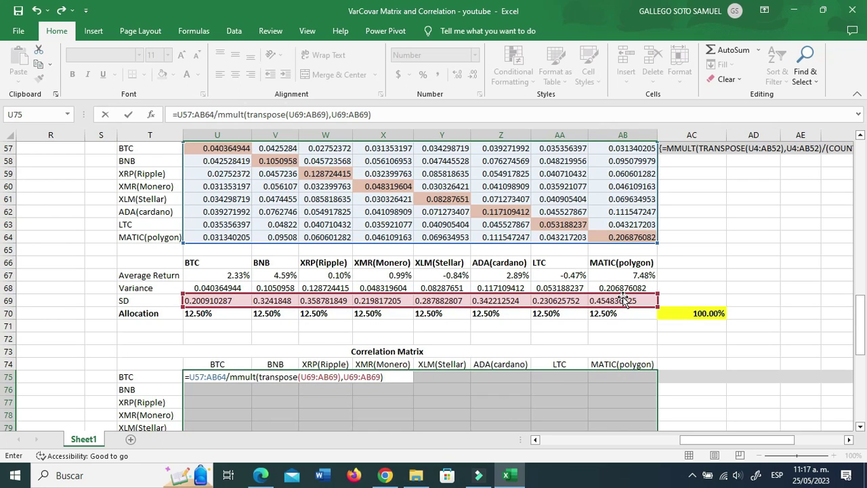
scroll(763, 363, "down", 1)
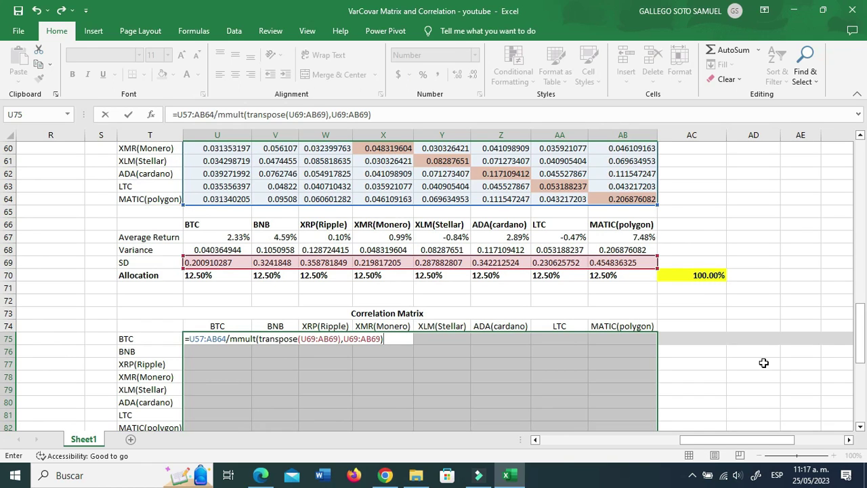
key("ctrl+shift+Return")
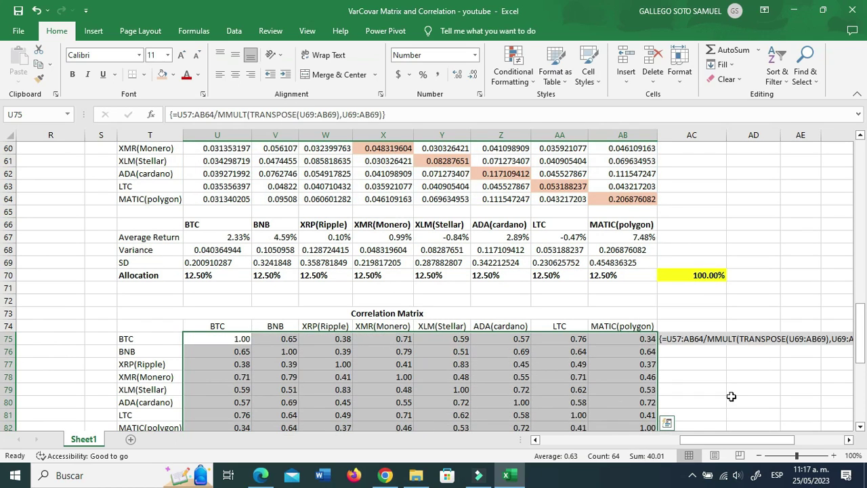
Step: Examine the correlation matrix, checking its diagonal cells and BTC's correlations with ADA and LTC
scroll(600, 378, "down", 2)
left_click(556, 353)
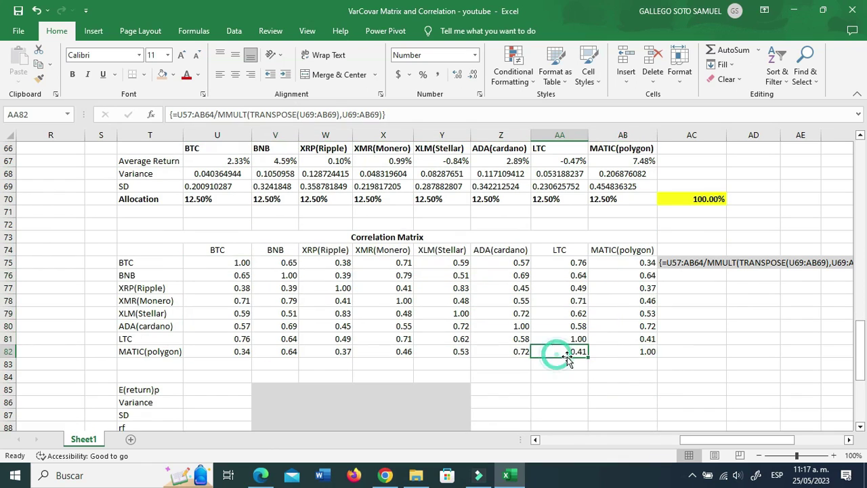
left_click(623, 354)
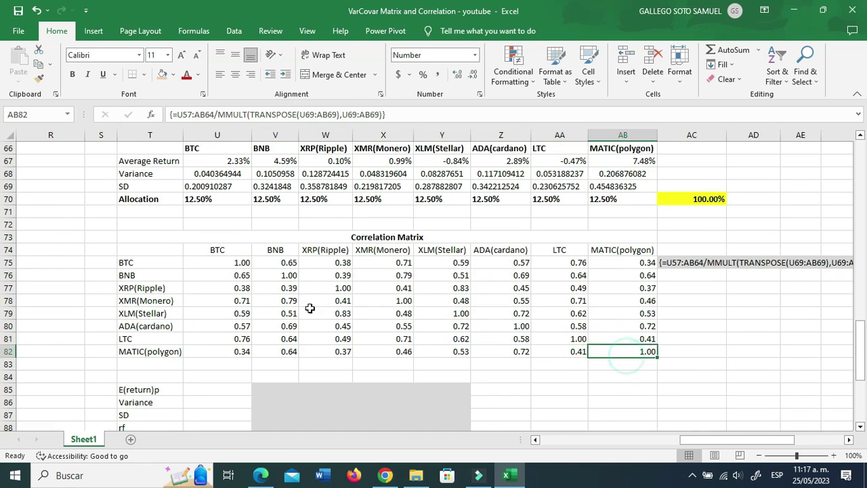
left_click(239, 263)
left_click(271, 274)
left_click(319, 287)
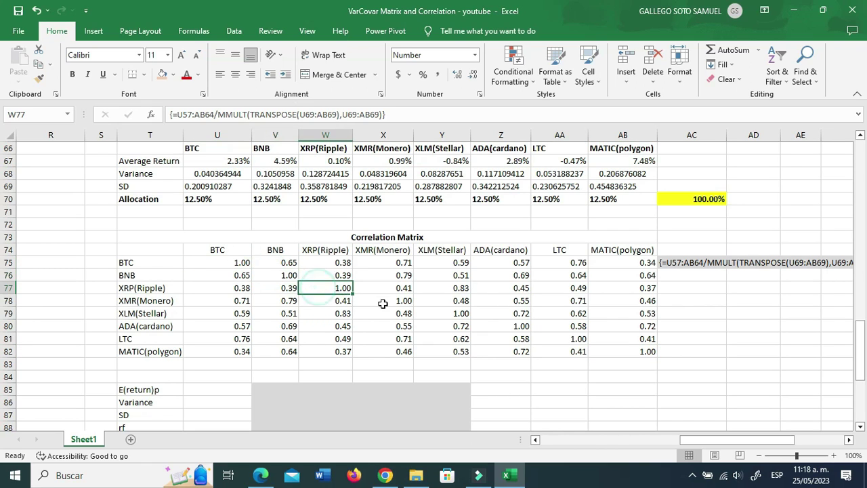
left_click(387, 302)
left_click(445, 311)
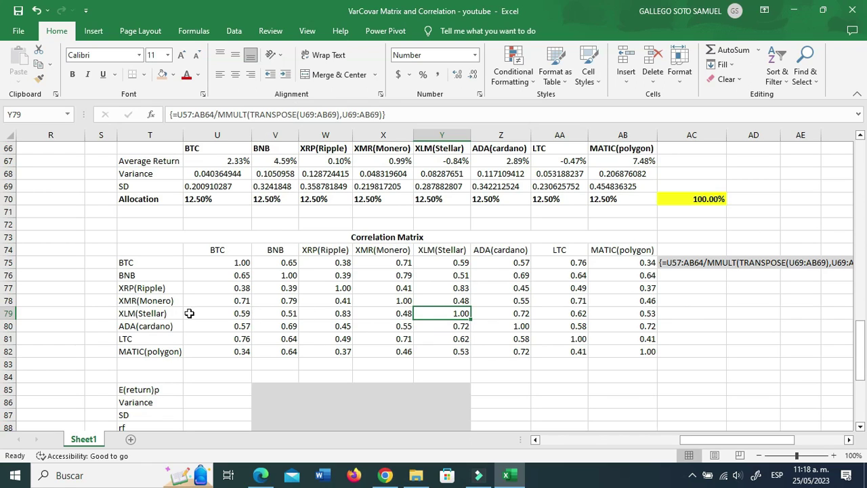
left_click(439, 250)
left_click(452, 310)
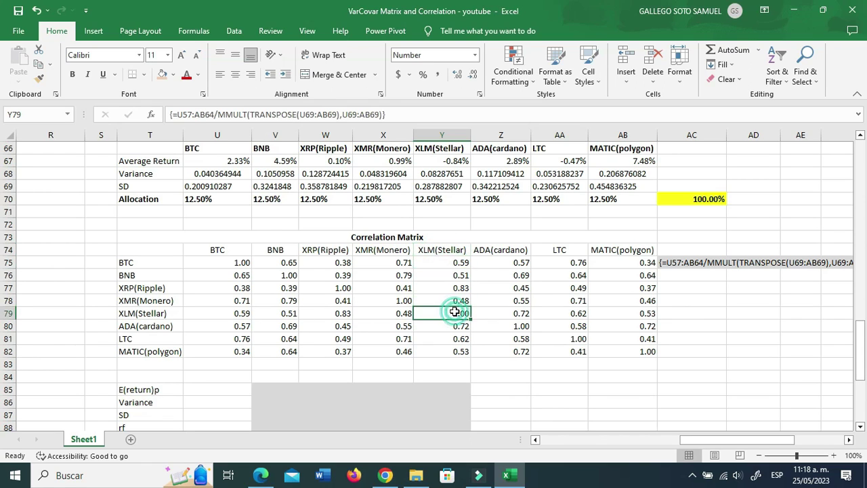
left_click(243, 328)
left_click(237, 339)
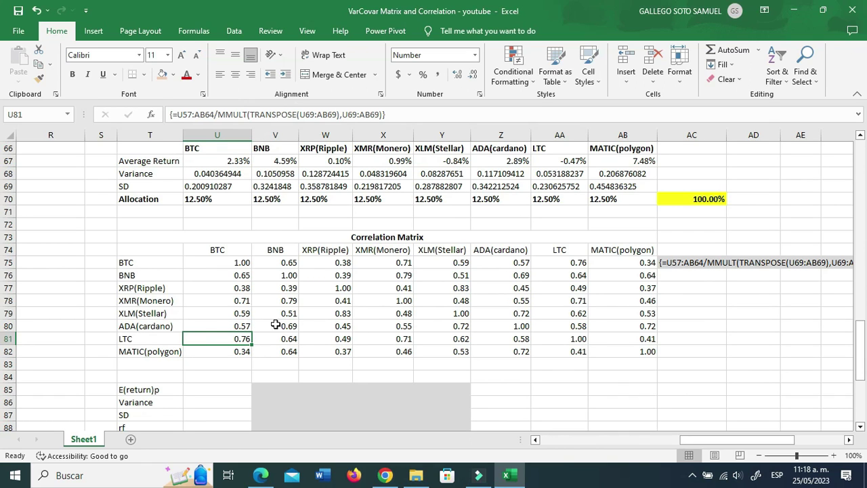
mouse_move(726, 443)
left_mouse_down()
mouse_move(704, 445)
mouse_move(717, 441)
left_mouse_up()
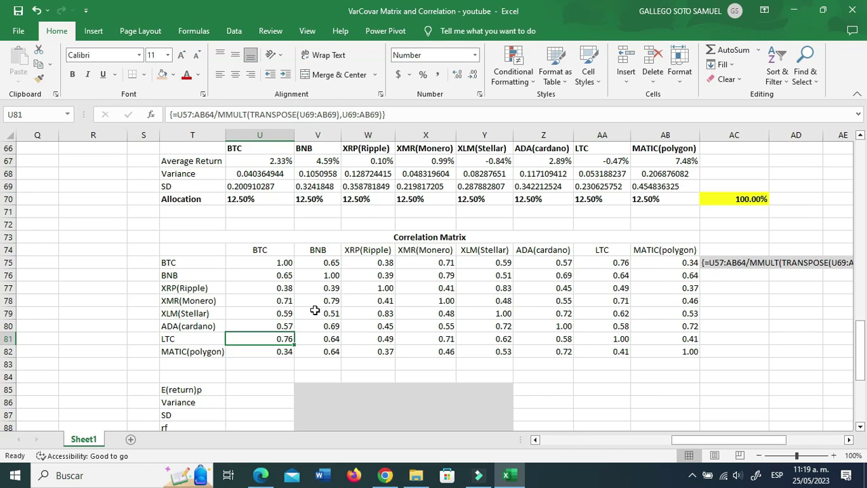
Step: Examine BTC's correlations with the other coins in column U of the correlation matrix
left_click(313, 311)
left_click(274, 308)
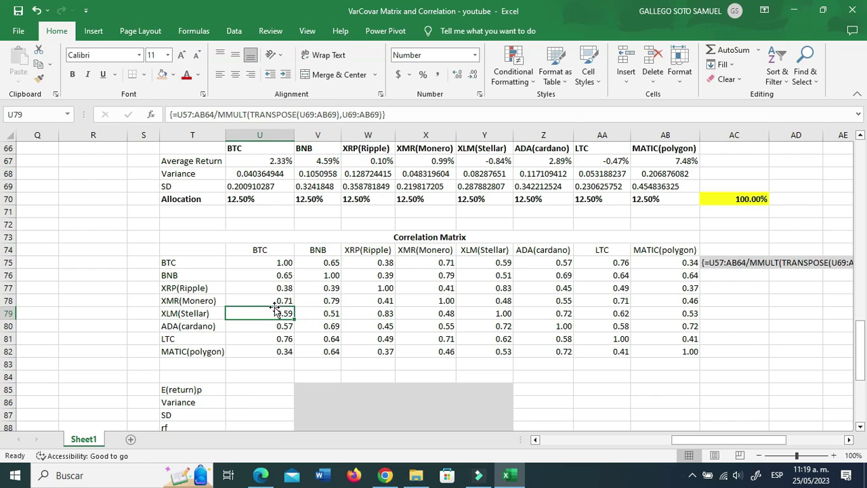
left_click(278, 265)
left_click(278, 275)
left_click(282, 300)
left_click(279, 338)
left_click(282, 351)
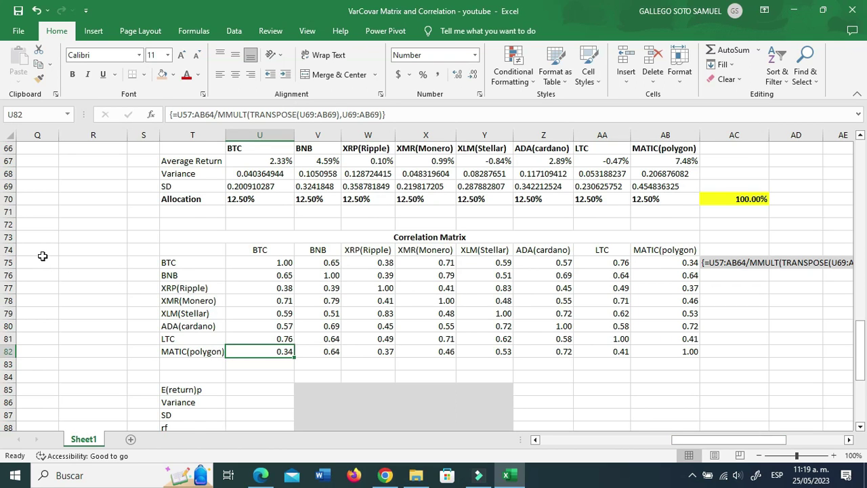
scroll(42, 256, "up", 1)
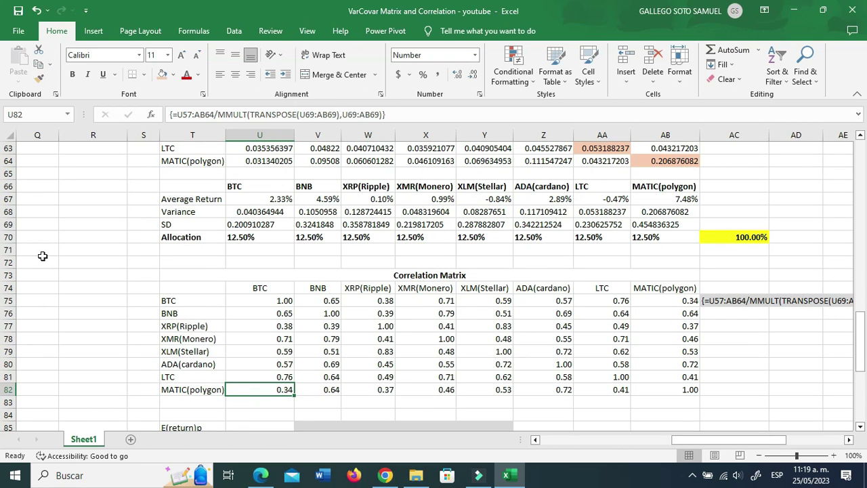
scroll(42, 257, "down", 2)
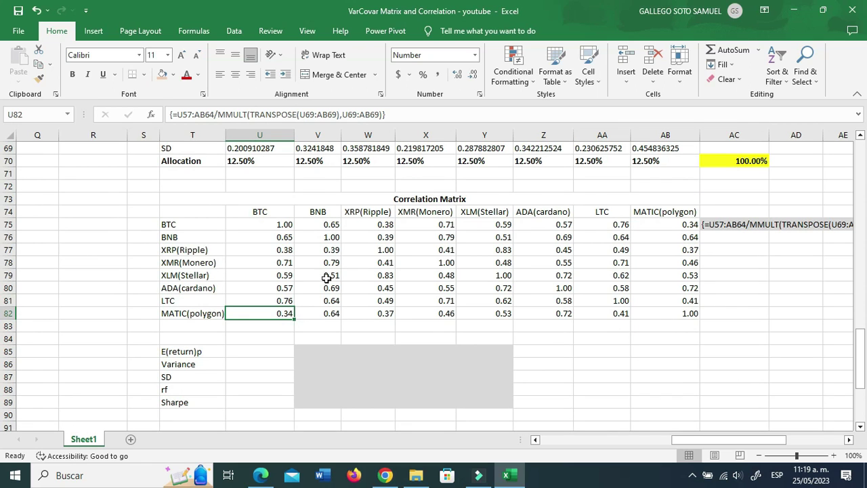
scroll(307, 259, "up", 1)
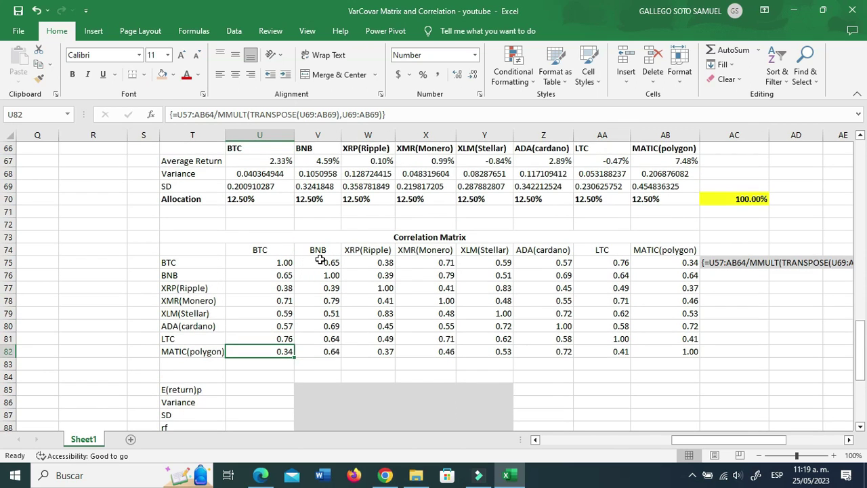
scroll(306, 260, "down", 1)
Step: Examine the other coins' correlations across the XRP, LTC and MATIC rows and up the LTC column
left_click(383, 274)
left_click(313, 236)
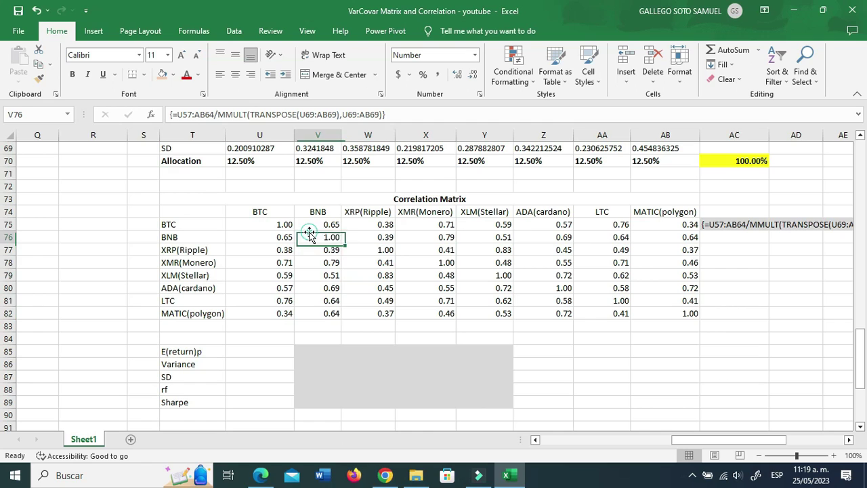
left_click(367, 311)
left_click(269, 247)
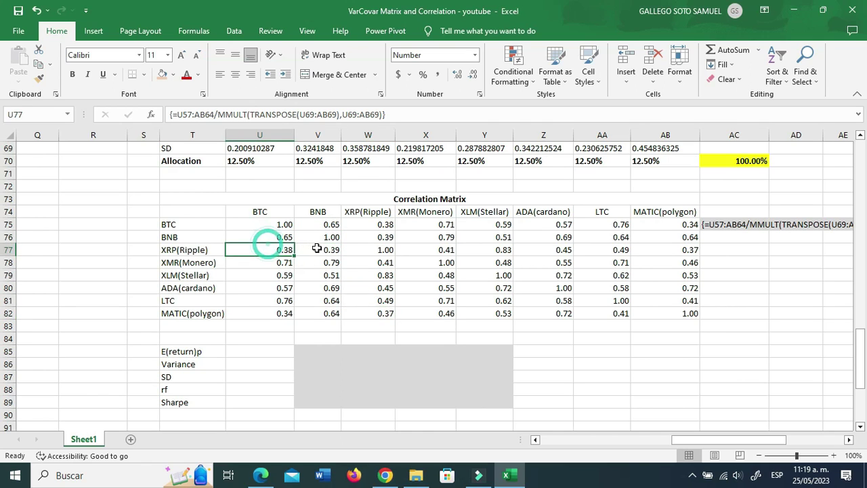
left_click(327, 249)
left_click(332, 300)
left_click(380, 300)
left_click(440, 301)
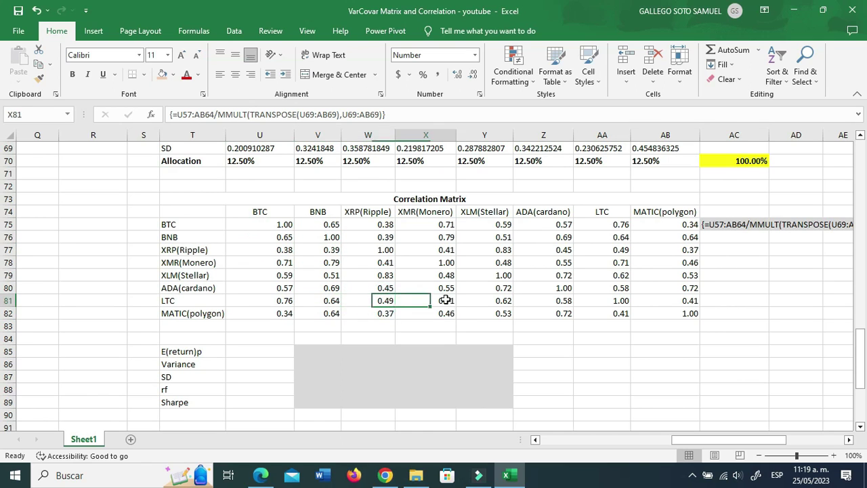
left_click(444, 313)
left_click(504, 313)
left_click(579, 313)
left_click(616, 285)
left_click(621, 244)
left_click(621, 226)
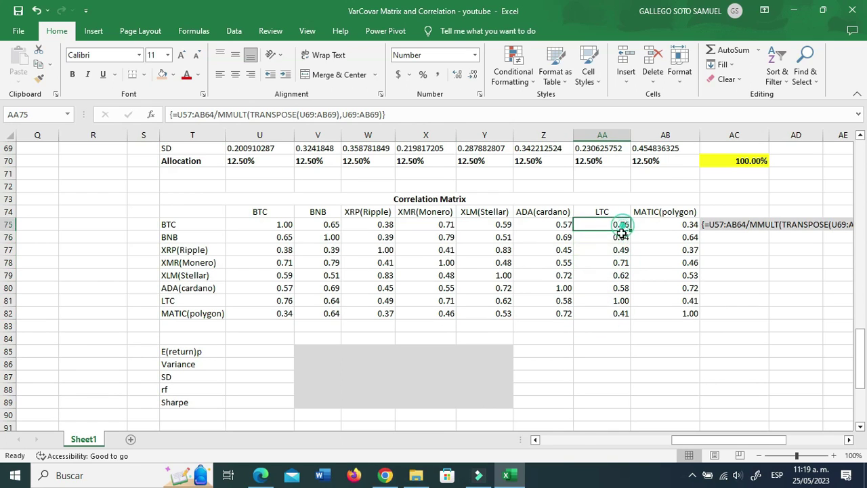
Step: Unmerge the grey cells spanning columns V to Y in each of rows 85 to 89
left_click(311, 352)
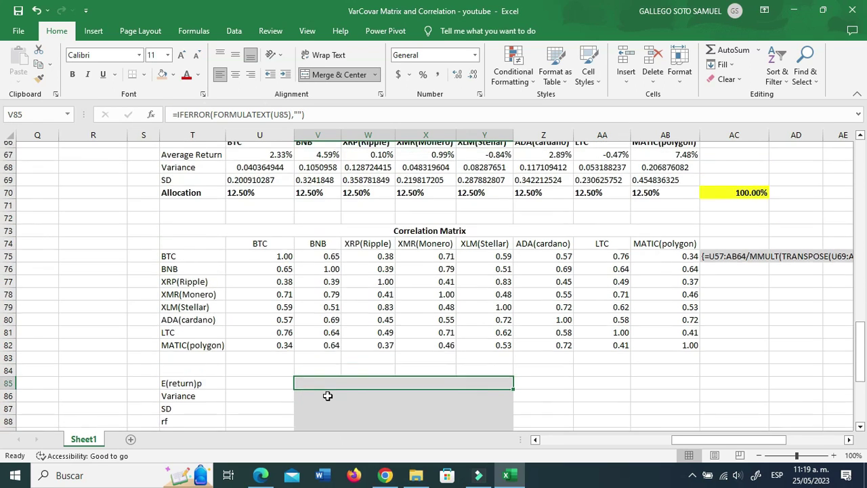
scroll(234, 336, "down", 2)
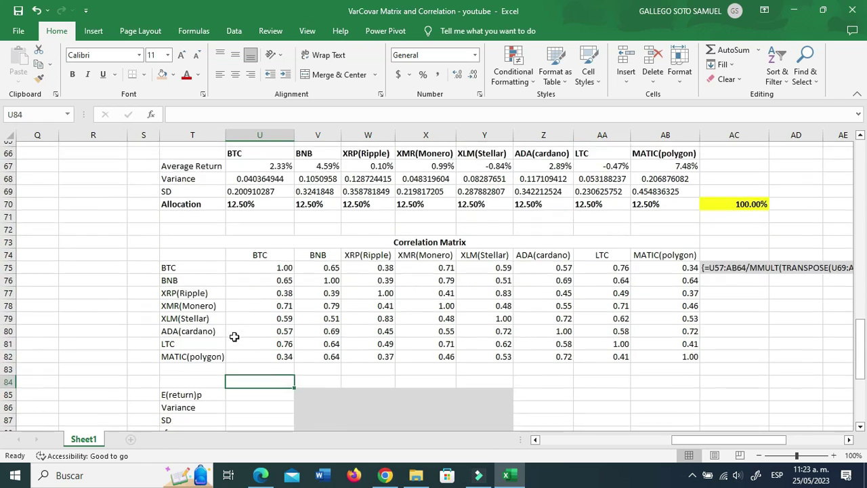
left_click(218, 351)
left_click(319, 349)
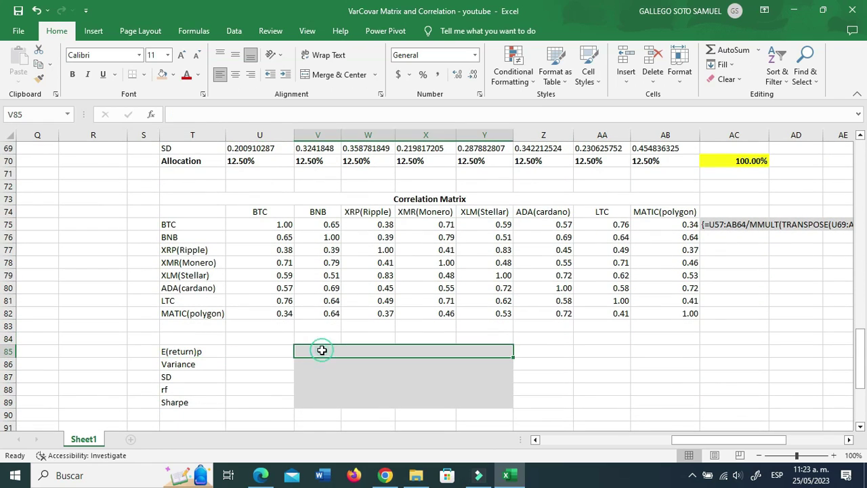
left_click(344, 74)
left_click(326, 364)
left_click(321, 379)
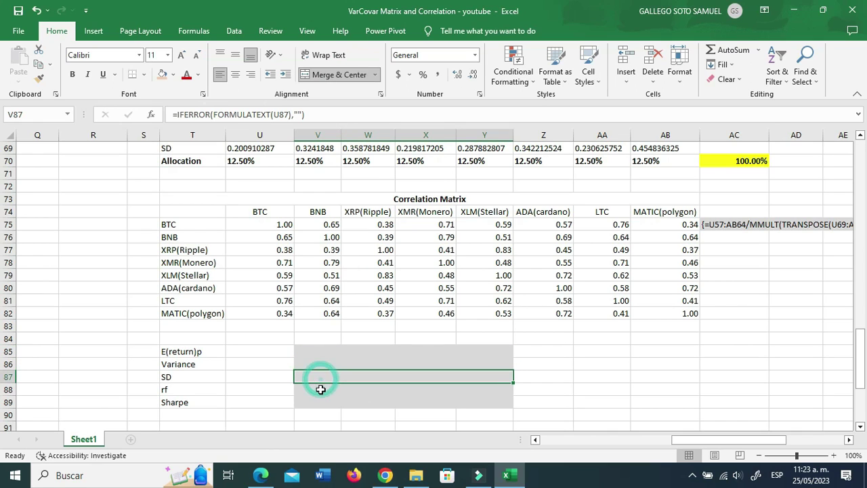
left_click(339, 74)
left_click(331, 391)
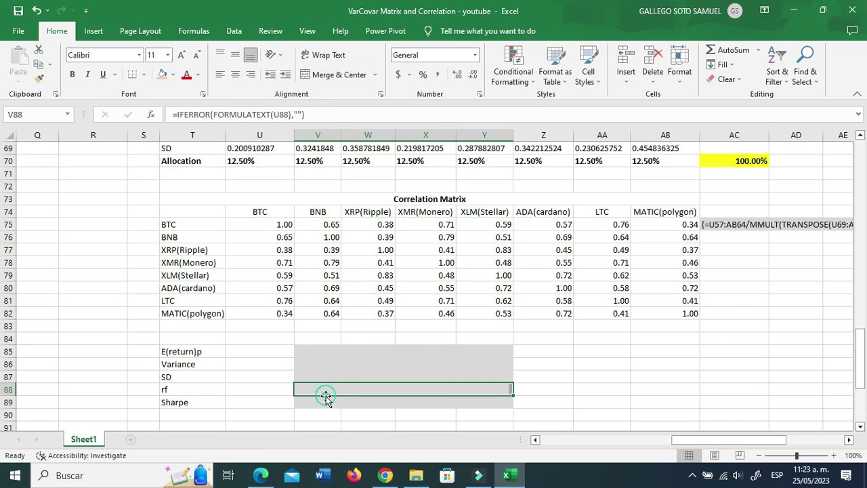
left_click(339, 74)
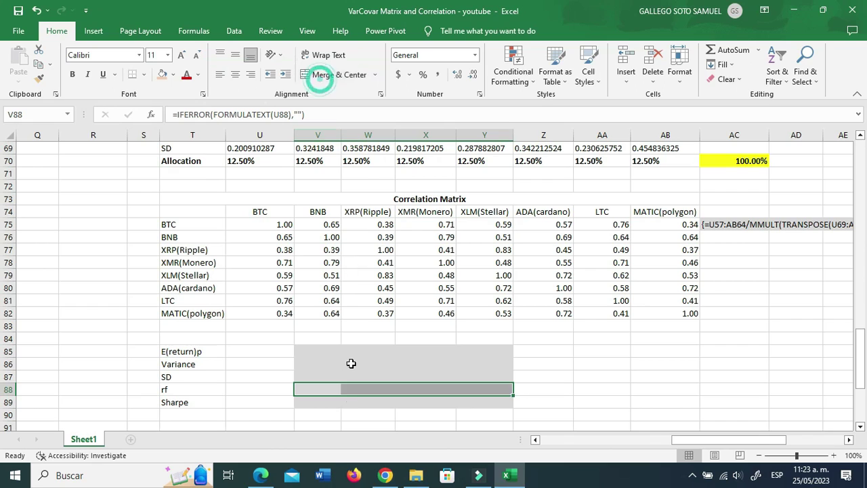
left_click(329, 401)
left_click(326, 75)
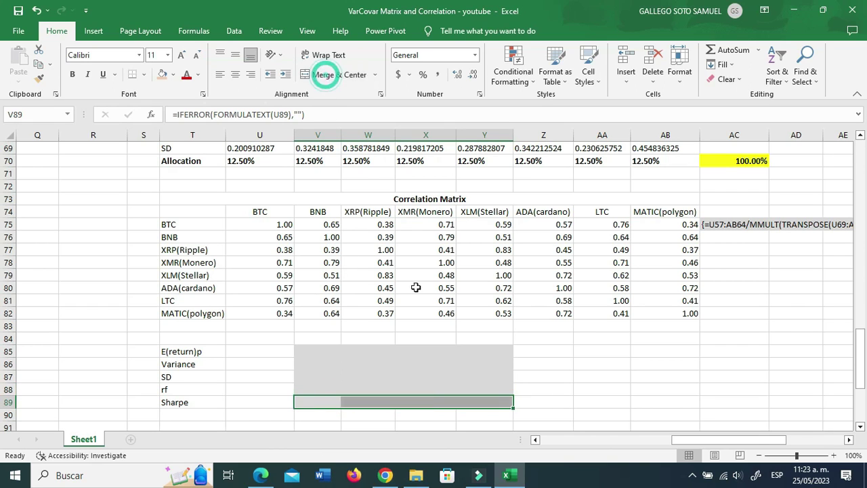
left_click(406, 362)
left_click(547, 356)
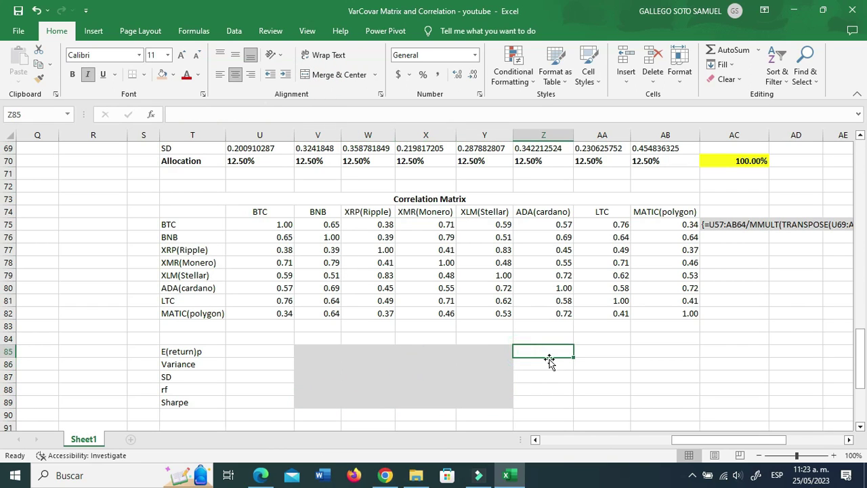
Step: Copy the merged formula-text cell AC75 beside the correlation matrix
left_click(470, 352)
left_click(720, 226)
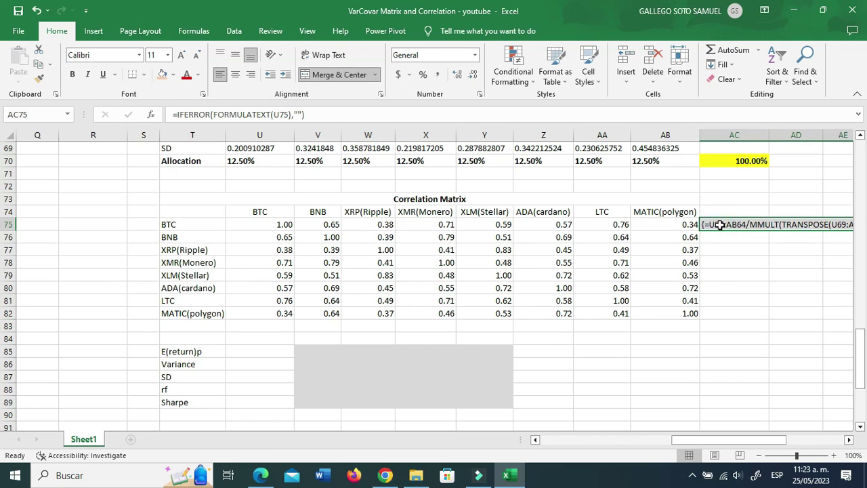
key("ctrl+c")
left_click(528, 351)
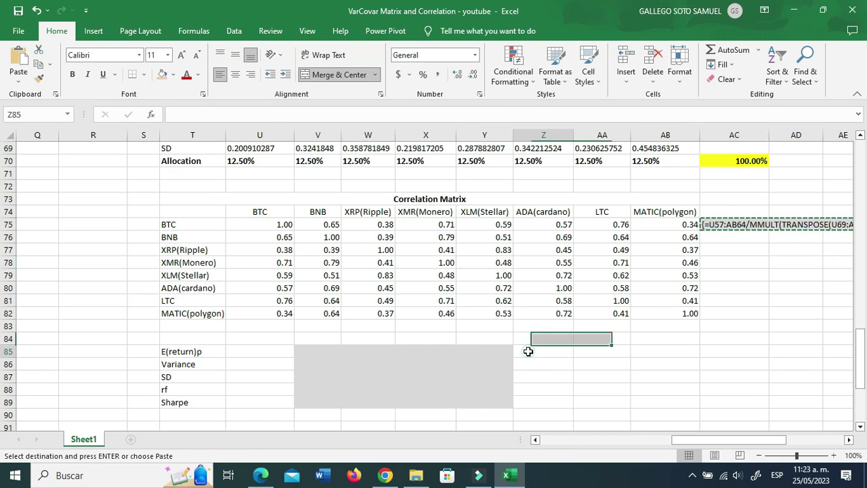
key("ctrl+v")
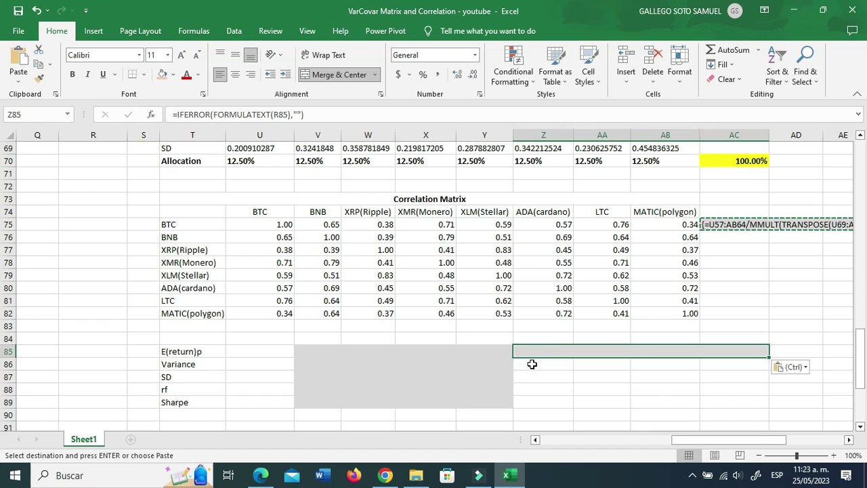
left_click(532, 364)
key("ctrl+v")
left_click(540, 378)
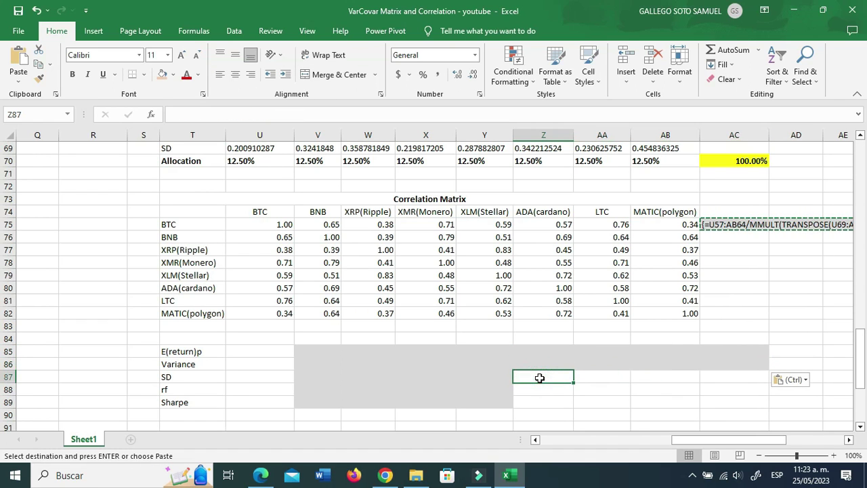
key("ctrl+z")
key("ctrl+z")
Step: Paste the copied formula-text cell into column W on each row from E(return)p to Sharpe, W85 to W89
left_click(412, 360)
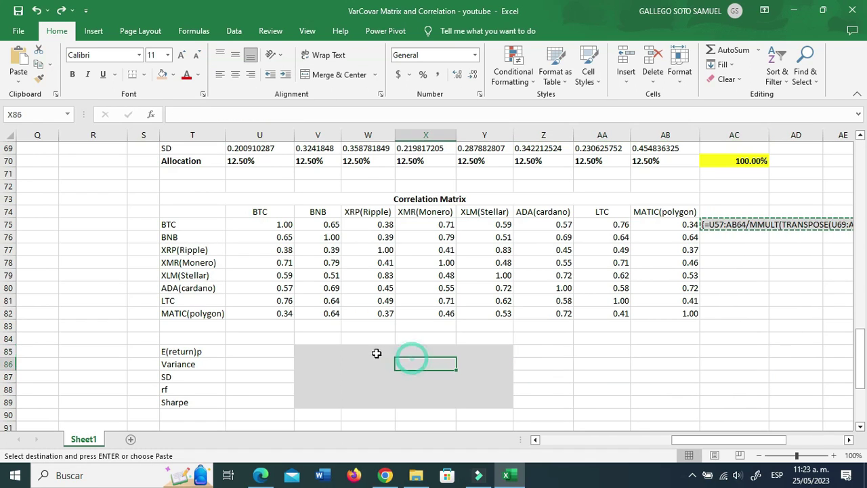
left_click(376, 353)
key("ctrl+v")
left_click(369, 362)
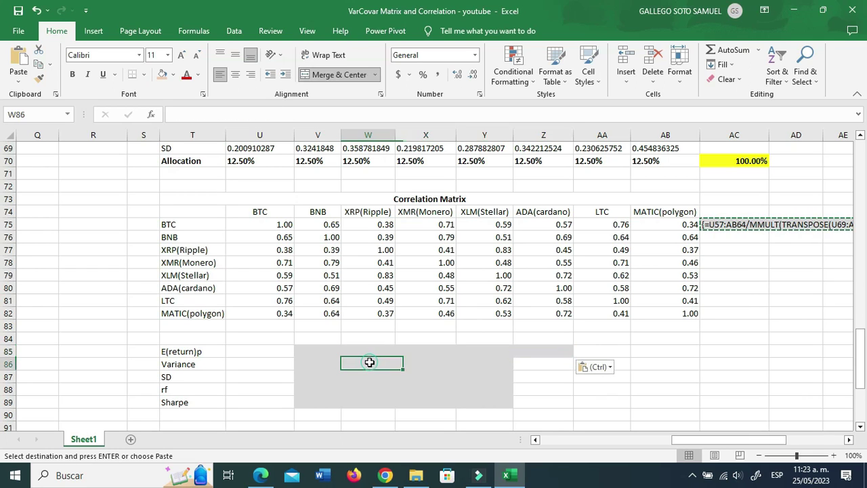
key("ctrl+v")
key("ctrl+z")
left_click(368, 376)
key("ctrl+v")
left_click(365, 390)
key("ctrl+v")
left_click(361, 405)
key("ctrl+v")
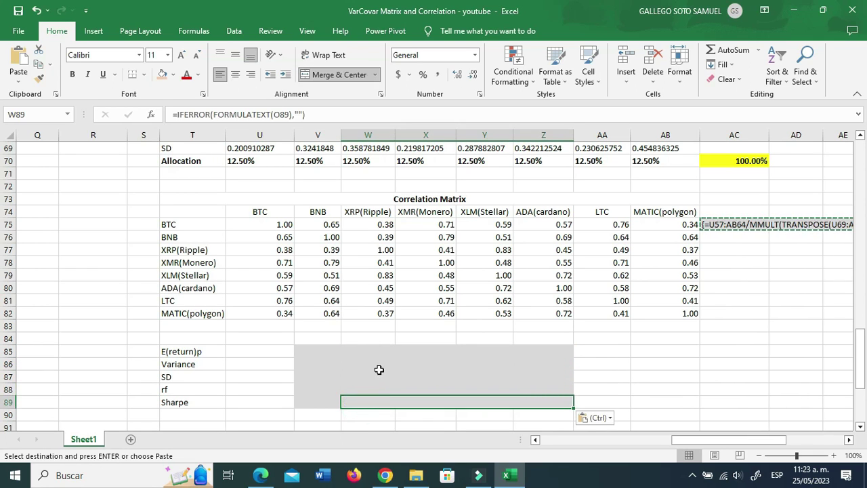
key("Escape")
Step: Change the FORMULATEXT reference in W85 to U85, giving =IFERROR(FORMULATEXT(U85),"")
double_click(377, 350)
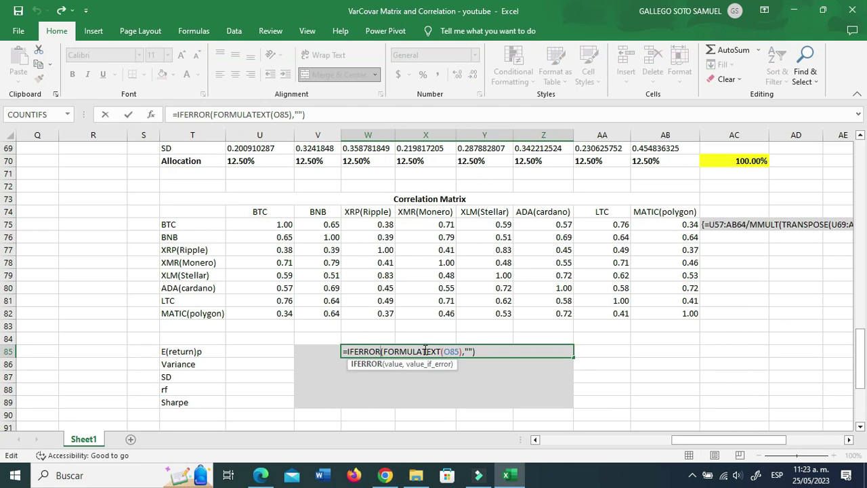
scroll(352, 315, "up", 4)
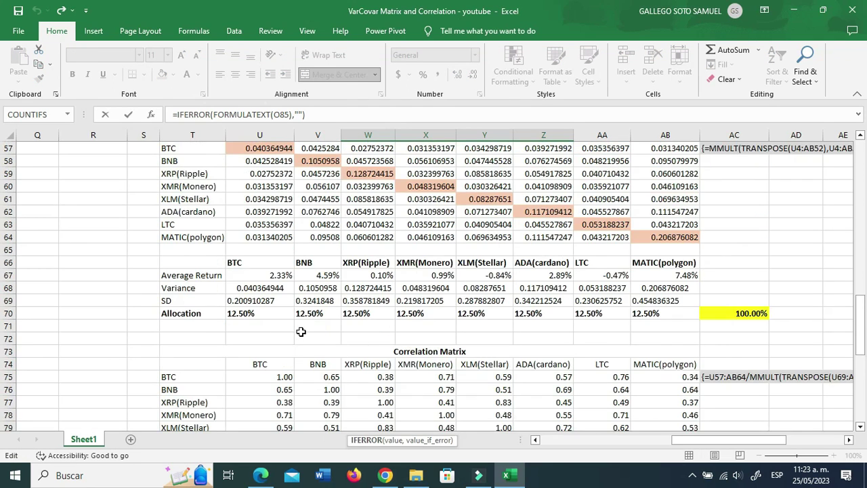
scroll(302, 331, "down", 3)
key("BackSpace")
key("BackSpace")
key("BackSpace")
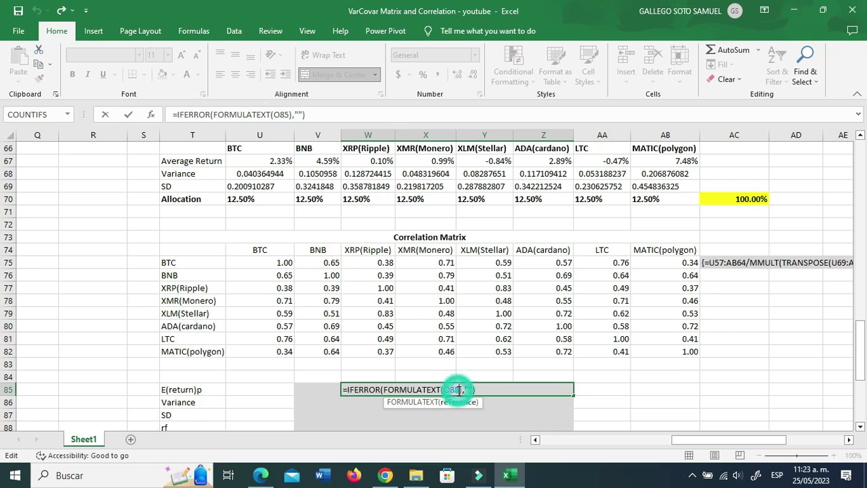
left_click(277, 391)
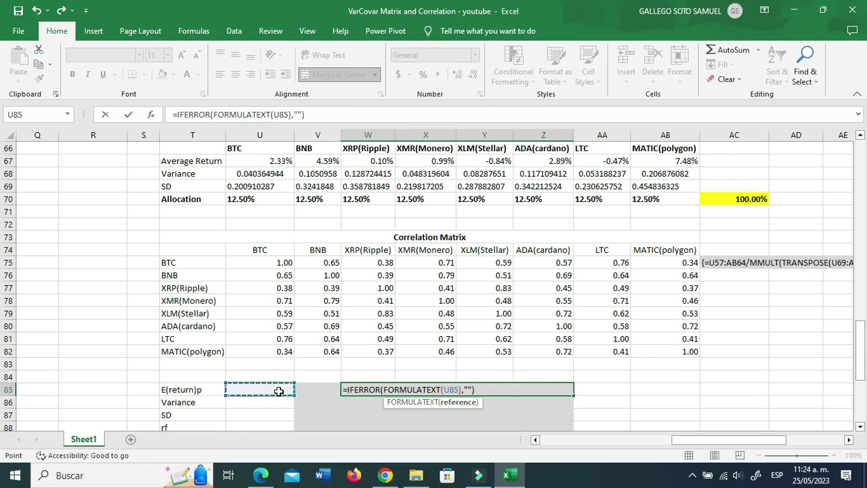
key("Return")
Step: Fill the W85 formula down through row 89
left_click(370, 389)
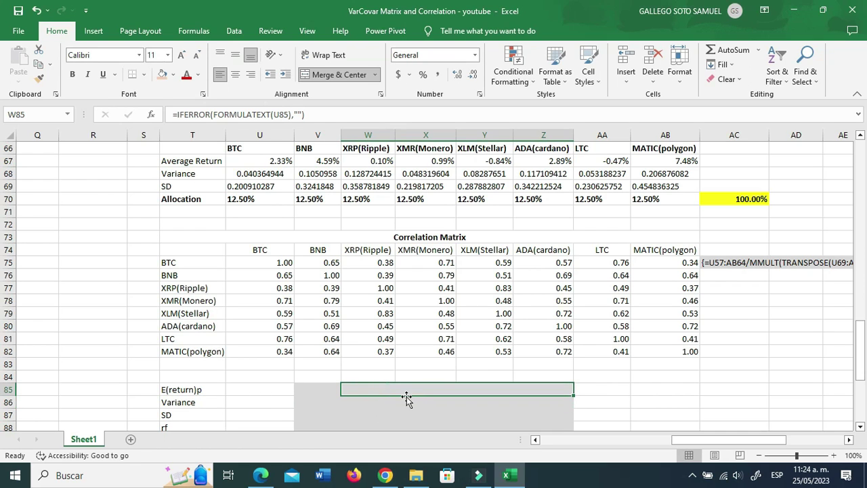
scroll(581, 401, "down", 3)
left_click_drag(574, 280, 574, 334)
Step: Apply All Borders to the cells V85:V89
left_click(325, 302)
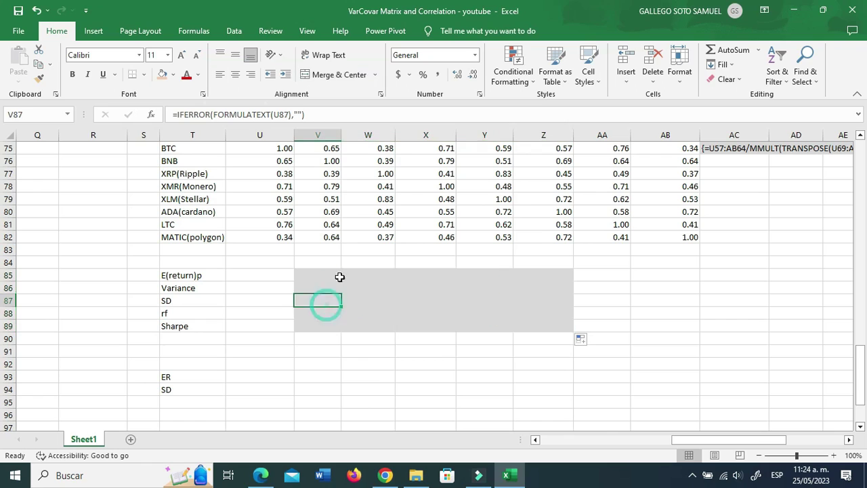
left_click_drag(330, 271, 329, 326)
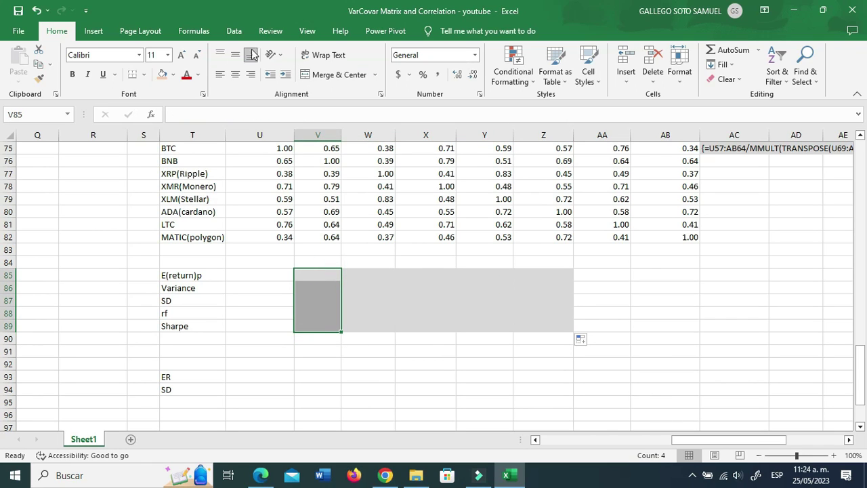
left_click(93, 30)
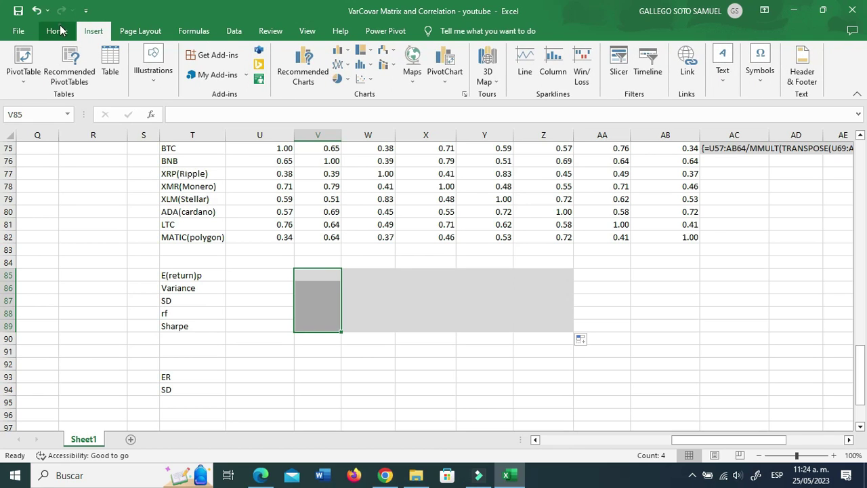
left_click(57, 31)
left_click(146, 77)
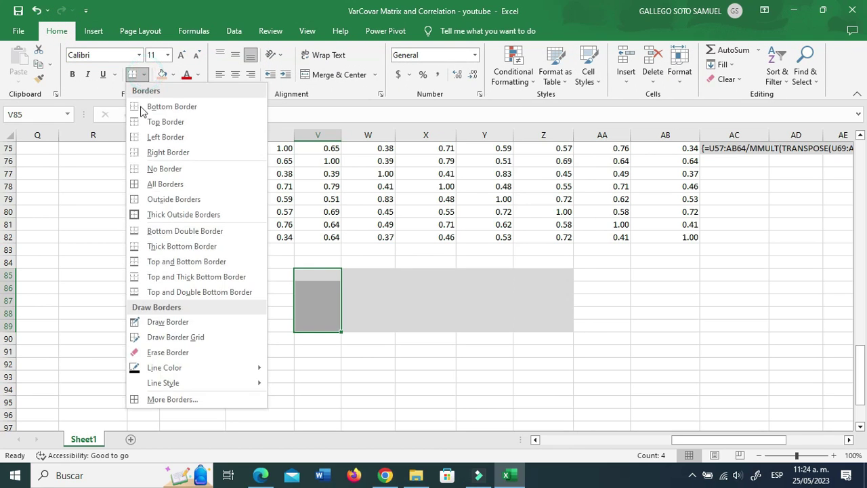
left_click(152, 184)
left_click(328, 379)
left_click(328, 276)
left_click(400, 289)
left_click(379, 272)
left_click(305, 275)
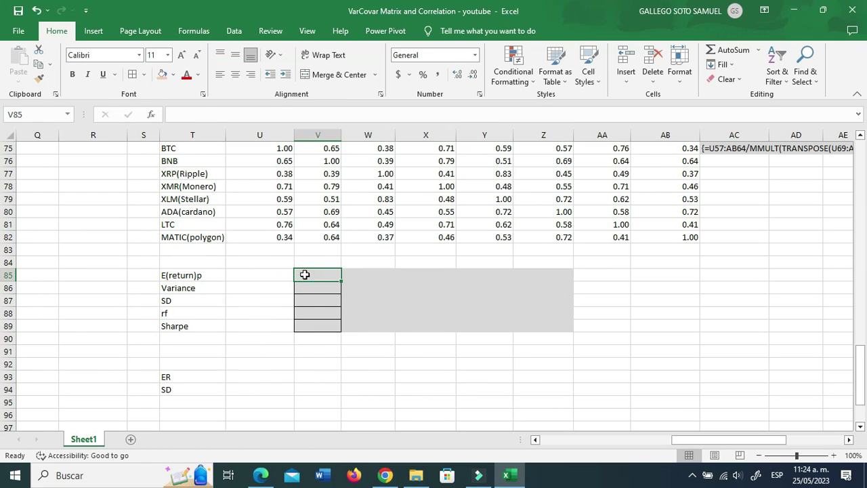
key("alt")
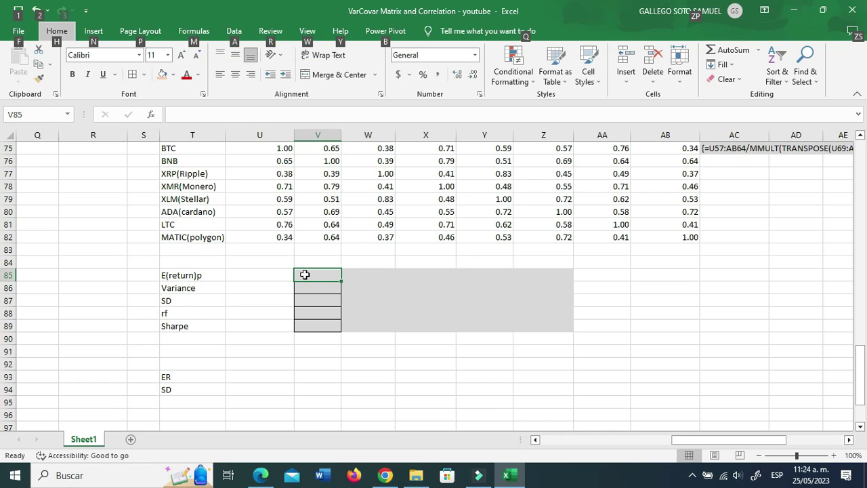
key("Escape")
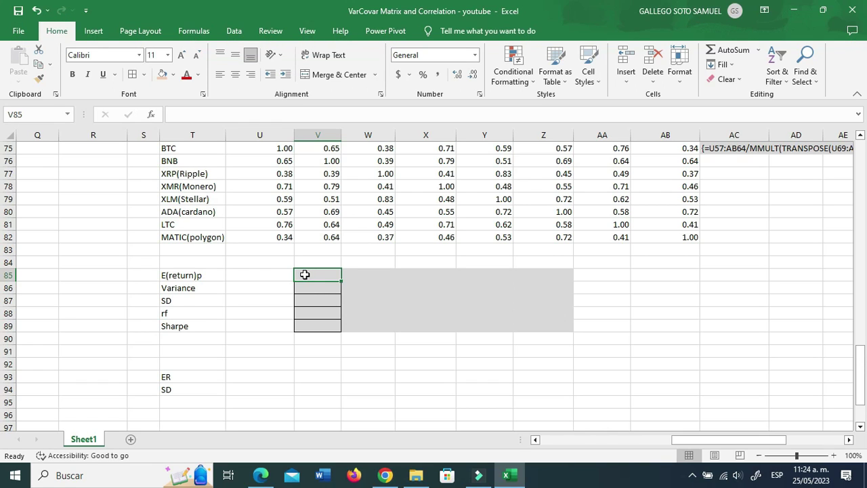
left_click(332, 277)
type("+19sum")
key("BackSpace")
key("BackSpace")
key("BackSpace")
key("BackSpace")
key("BackSpace")
key("Escape")
key("Escape")
left_click(377, 281)
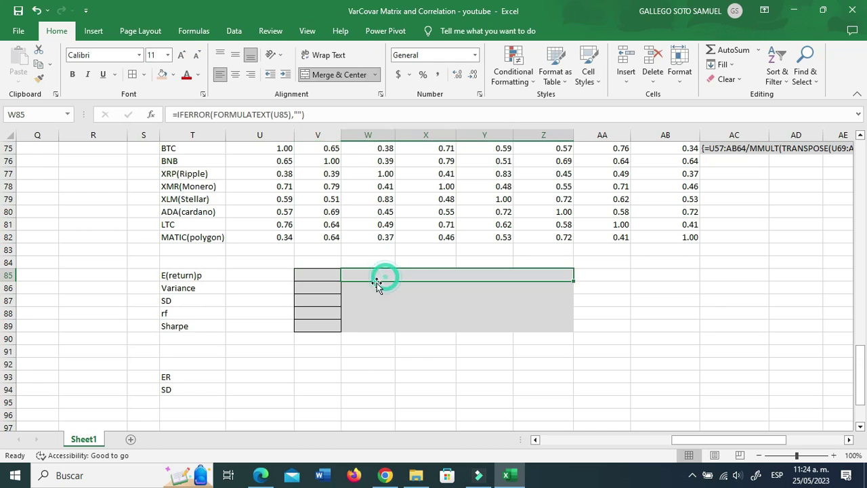
Step: Calculate the portfolio expected return in V85 with a SUMPRODUCT of the allocations U70:AB70 and the average returns U67:AB67
left_click(330, 277)
scroll(353, 387, "up", 3)
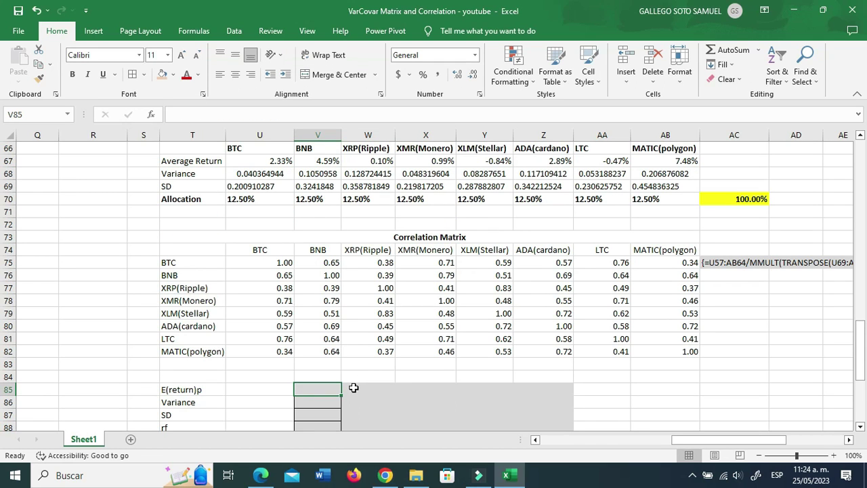
type("=")
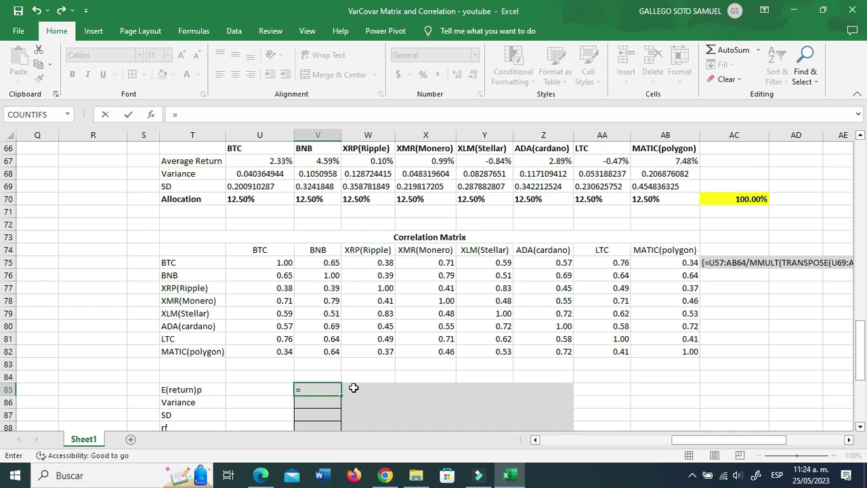
type("su")
key("BackSpace")
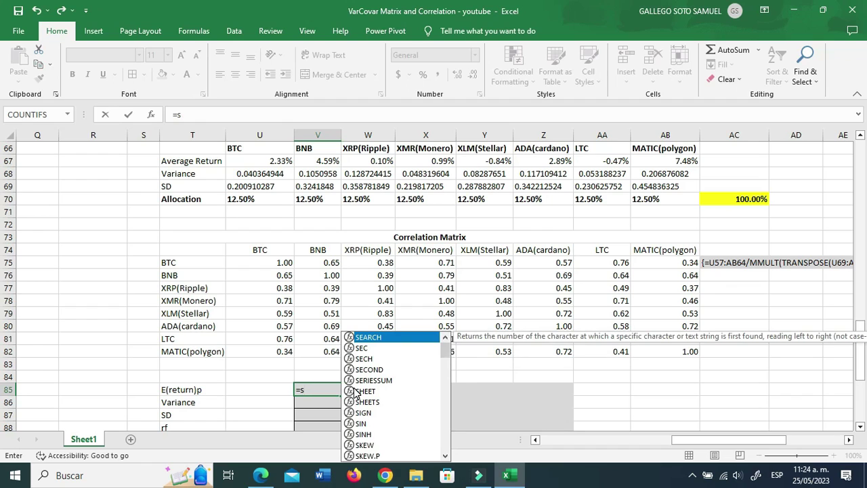
type("u")
key("BackSpace")
type("umpro")
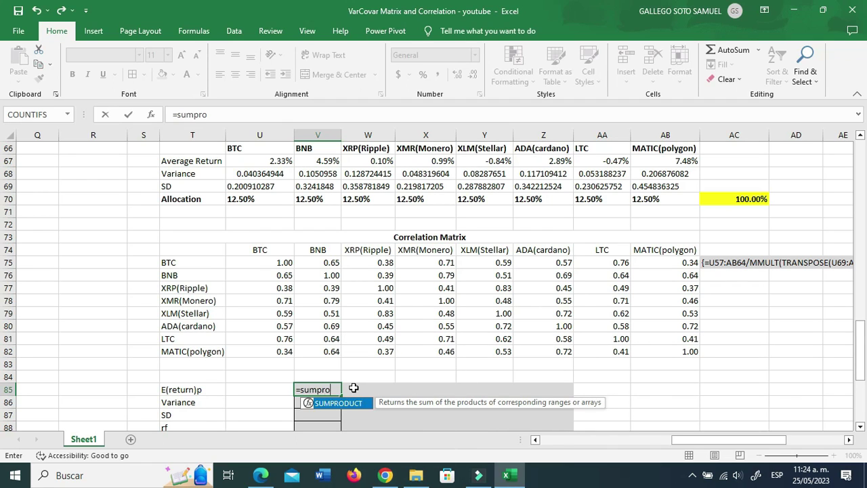
type("s.d")
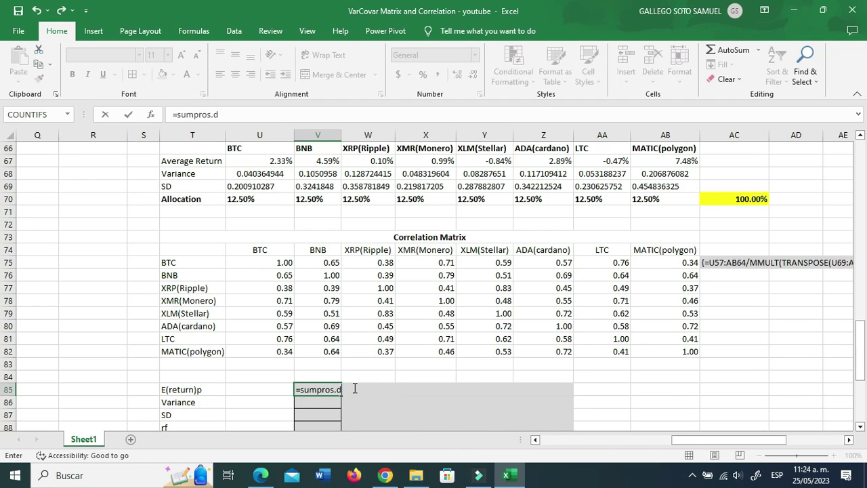
type(".")
key("BackSpace")
key("BackSpace")
type("c")
key("BackSpace")
key("BackSpace")
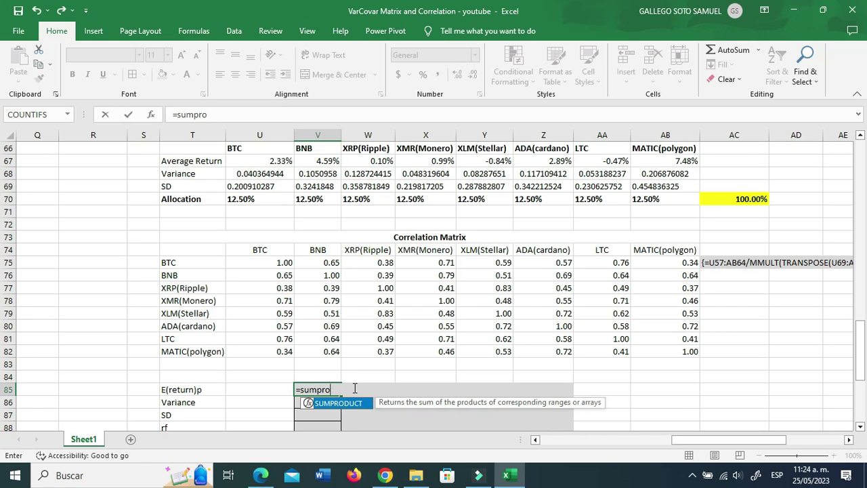
type("duct(")
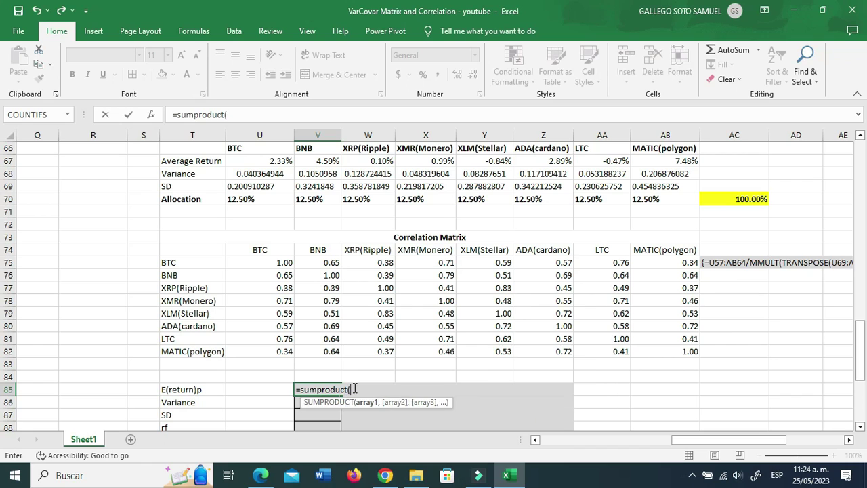
left_click_drag(253, 204, 640, 197)
type(",")
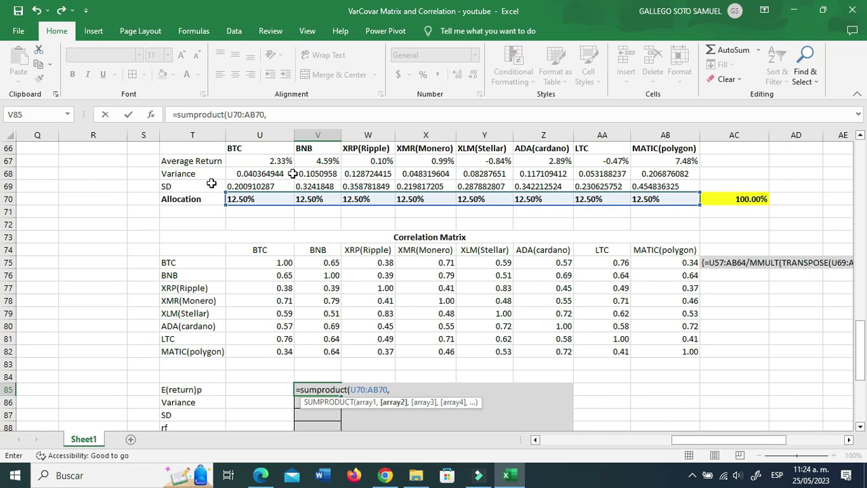
left_click_drag(256, 159, 657, 161)
type(")")
key("ctrl+Return")
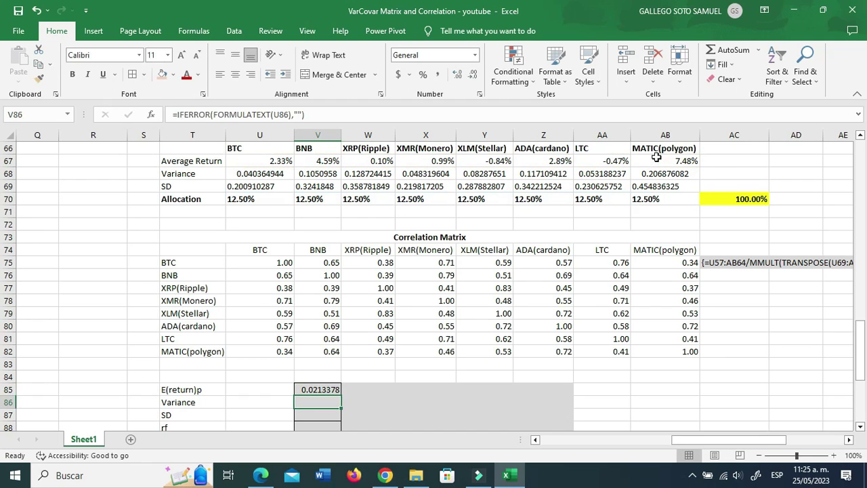
Step: Enter the portfolio variance in V86 as the array formula =MMULT(U70:AB70,MMULT(U57:AB64,TRANSPOSE(U70:AB70)))
key("Down")
type("=")
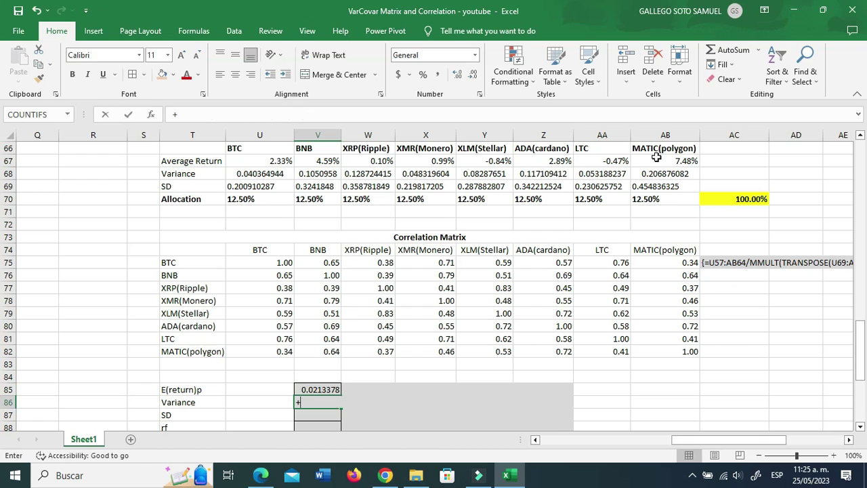
type("mmult(")
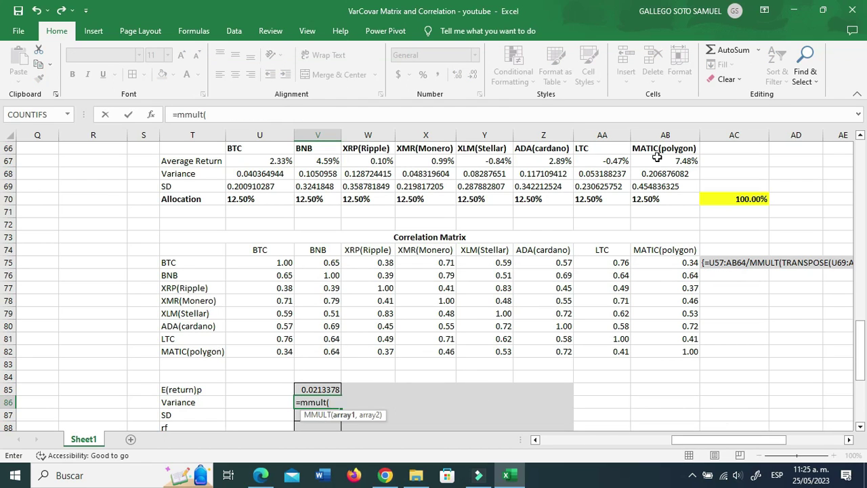
left_click_drag(242, 200, 677, 200)
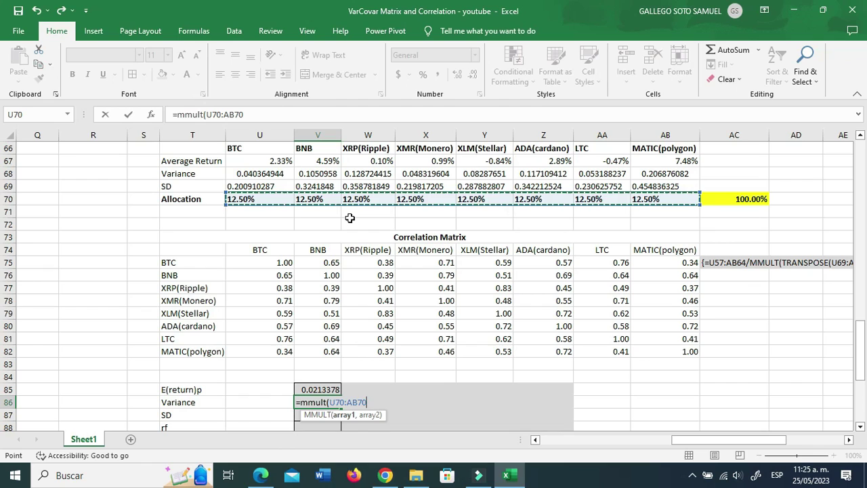
type(",")
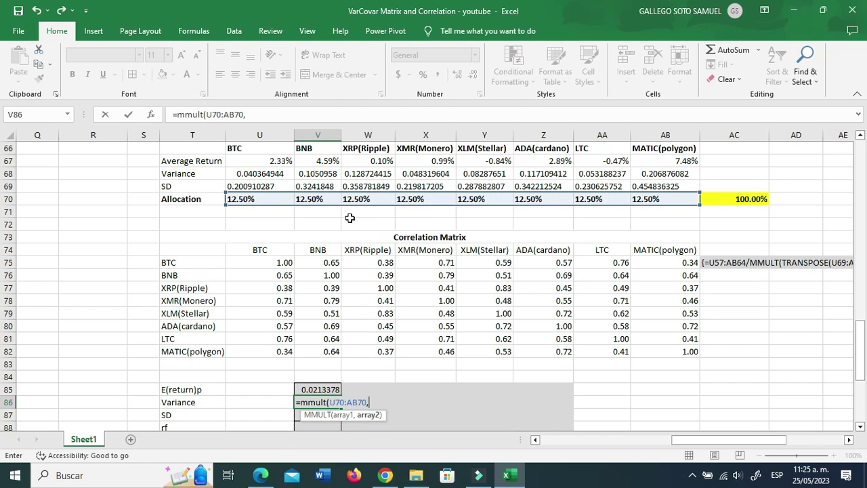
type("mmul")
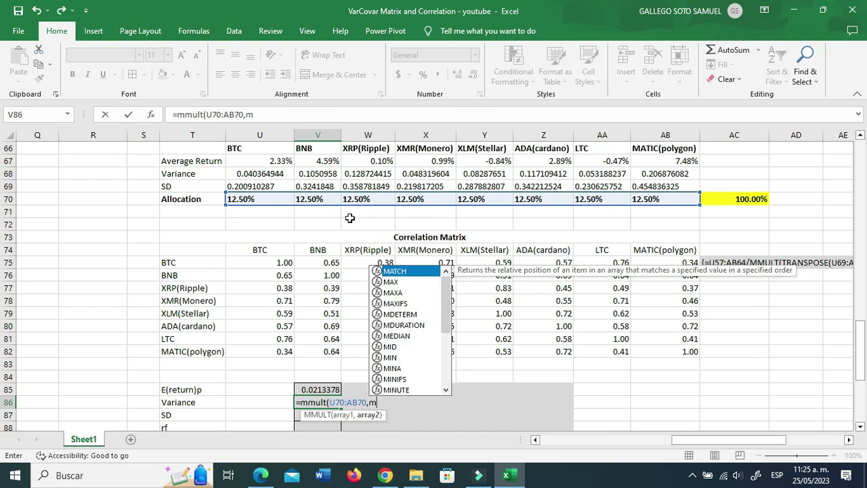
type("t(")
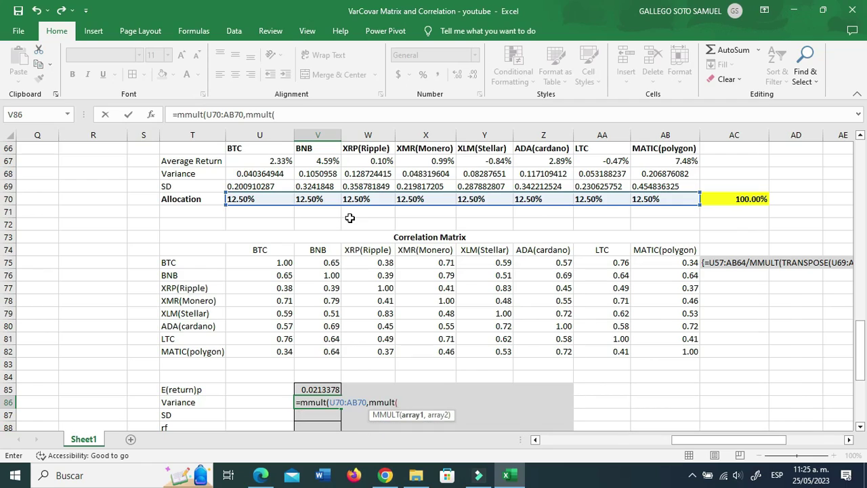
scroll(455, 181, "up", 4)
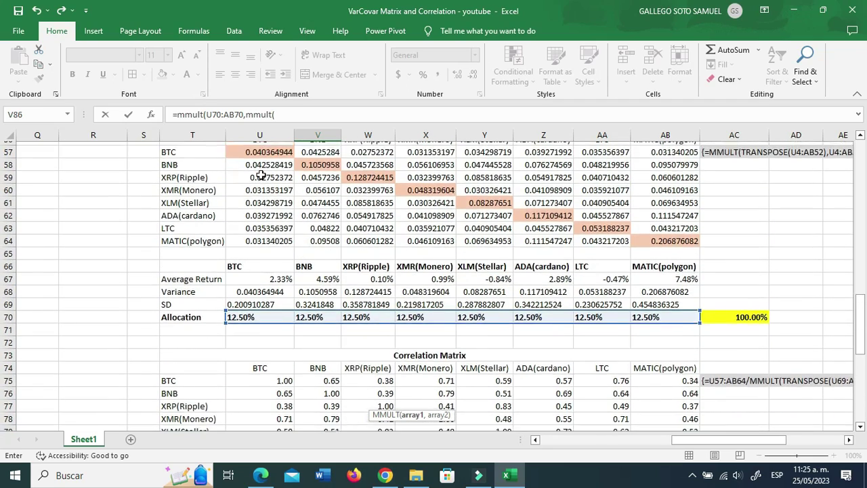
left_click_drag(258, 183, 693, 275)
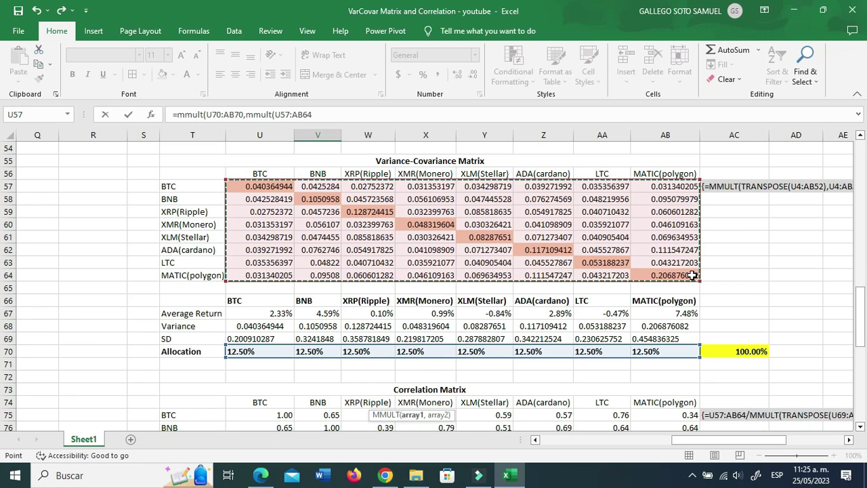
type(",")
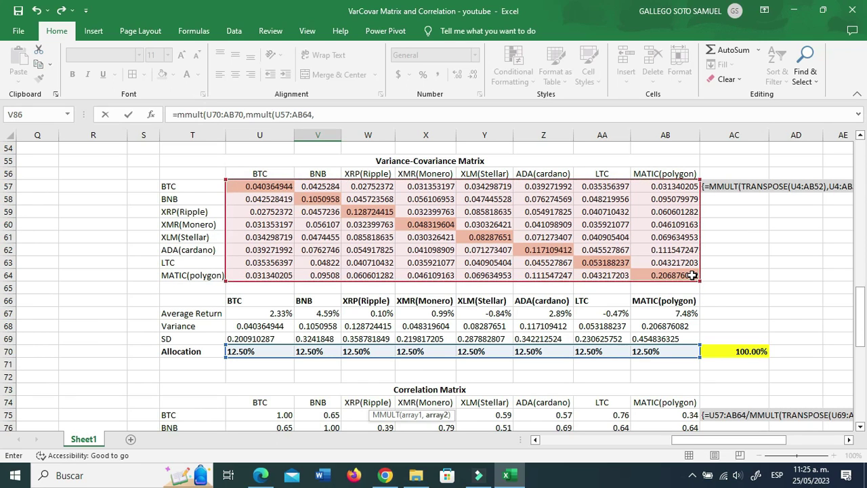
type("tran")
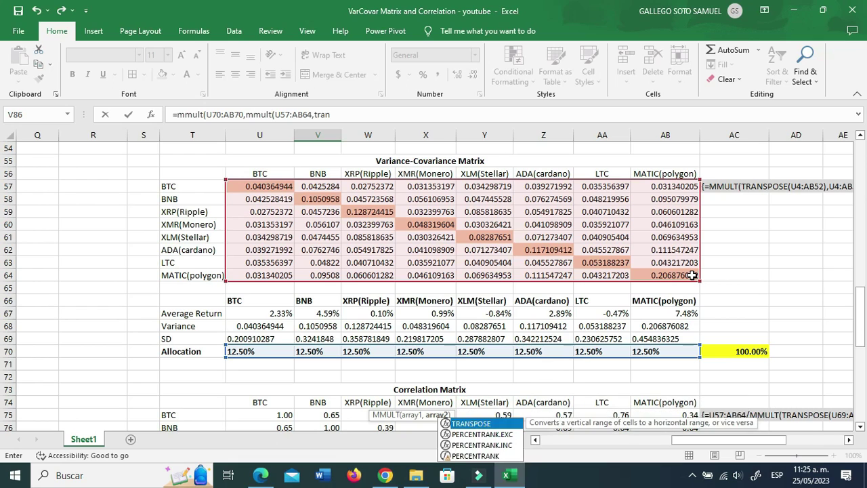
type("spose(")
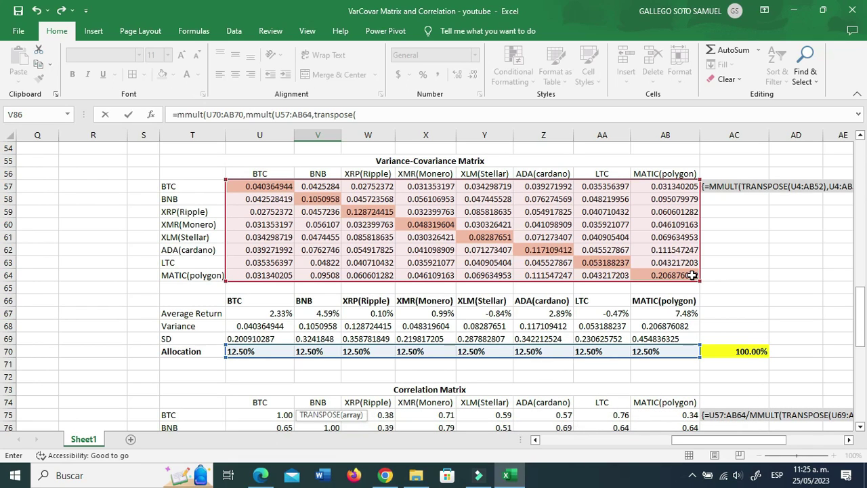
left_click_drag(267, 351, 650, 349)
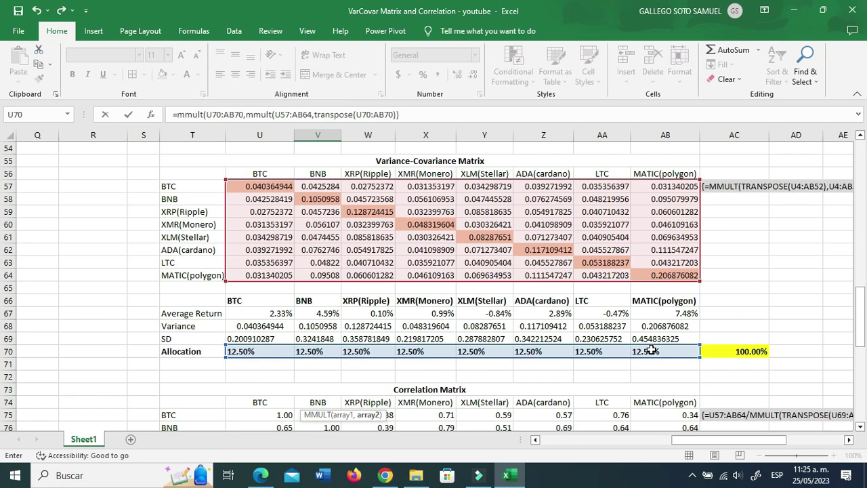
key("ctrl+shift+Return")
key("Return")
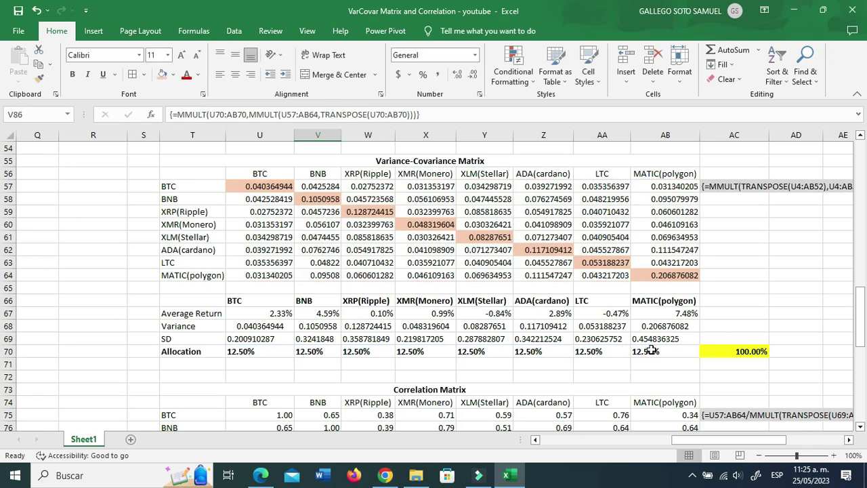
Step: Change the FORMULATEXT reference in W85 to V85 and fill the formula down through row 89
scroll(609, 339, "down", 5)
left_click(318, 364)
left_click(346, 352)
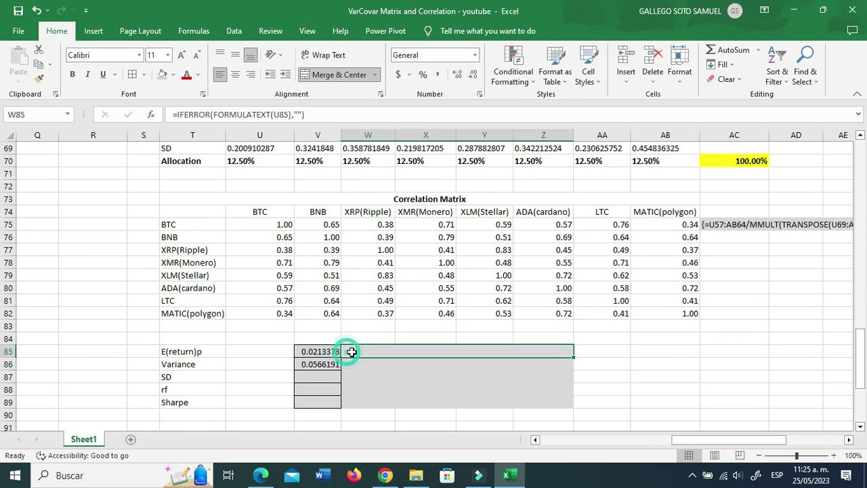
double_click(367, 352)
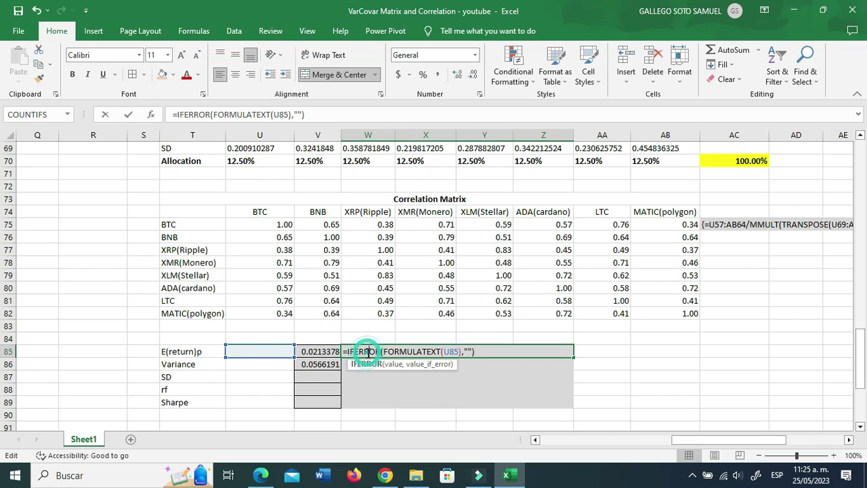
left_click(312, 369)
left_click(313, 352)
key("Return")
left_click(393, 353)
left_click_drag(574, 357, 576, 409)
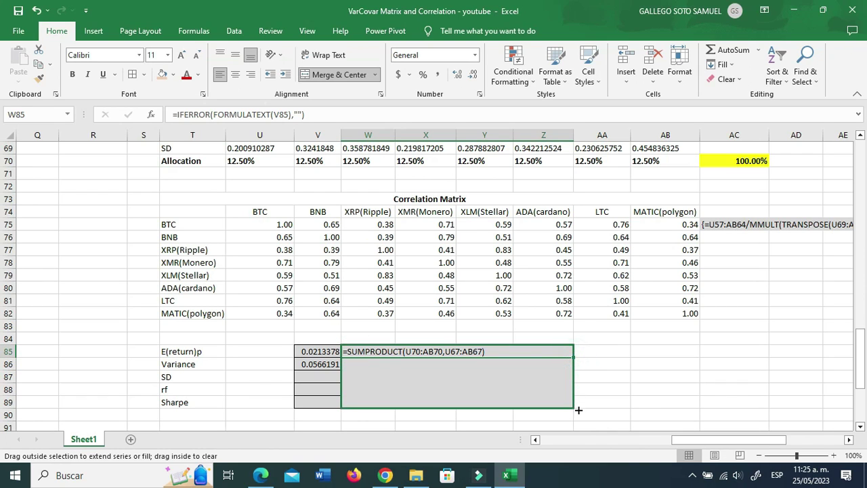
Step: Unmerge the formula-text cell W86 on the Variance row
left_click(499, 367)
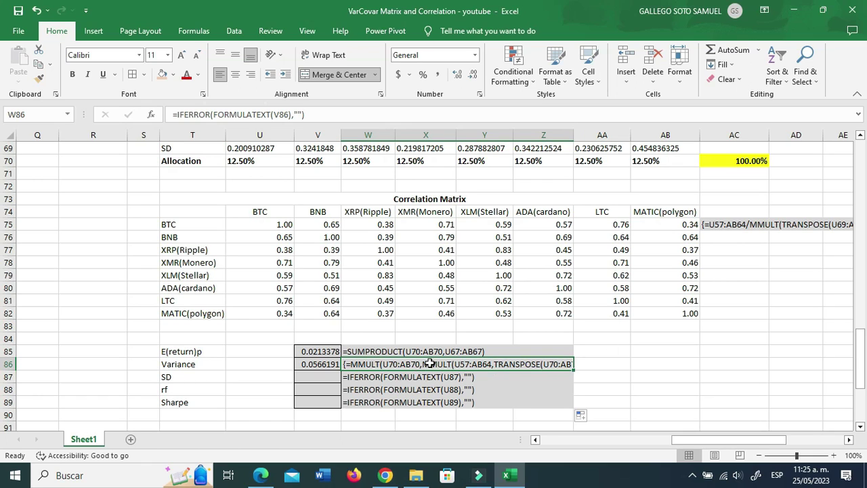
left_click_drag(429, 364, 651, 360)
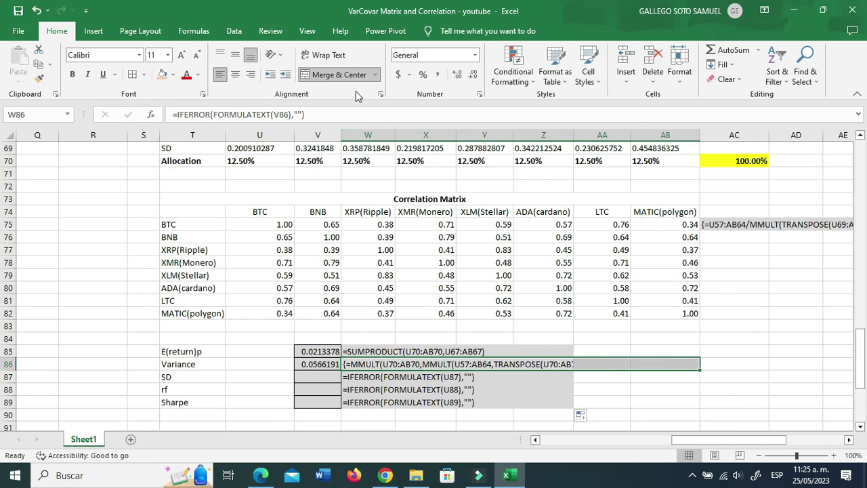
left_click(328, 74)
left_click_drag(380, 351, 587, 350)
left_click(422, 374)
Step: Copy the unmerged format of W86 to the E(return)p formula-text cell W85 with Format Painter
left_click(373, 366)
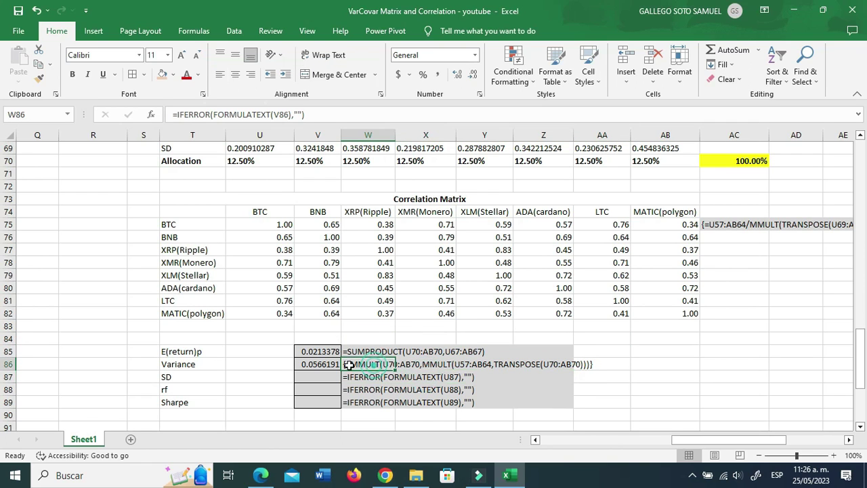
left_click(38, 82)
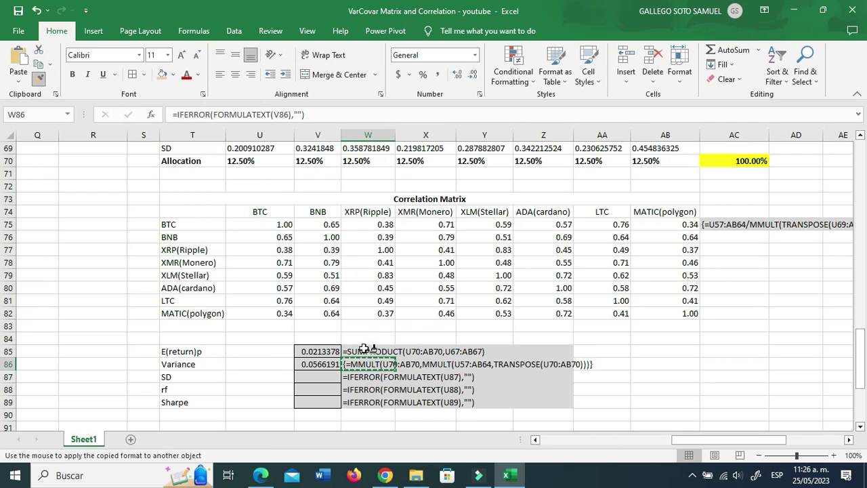
left_click(364, 352)
left_click(453, 362)
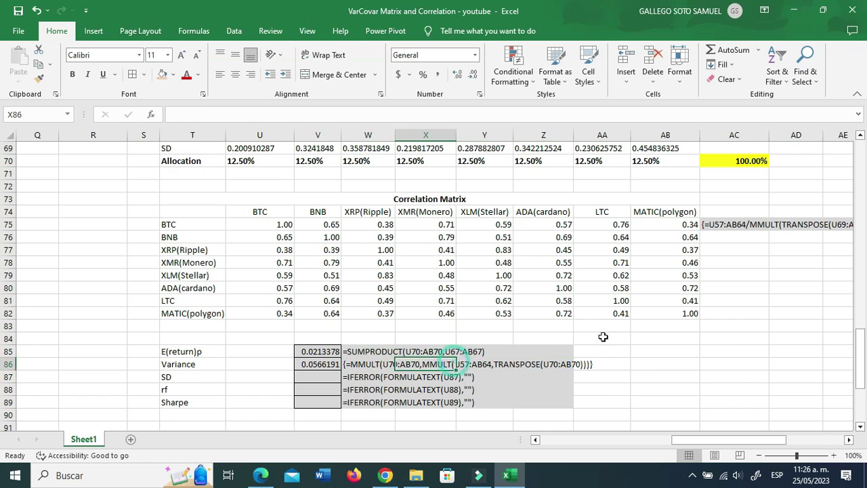
left_click(499, 391)
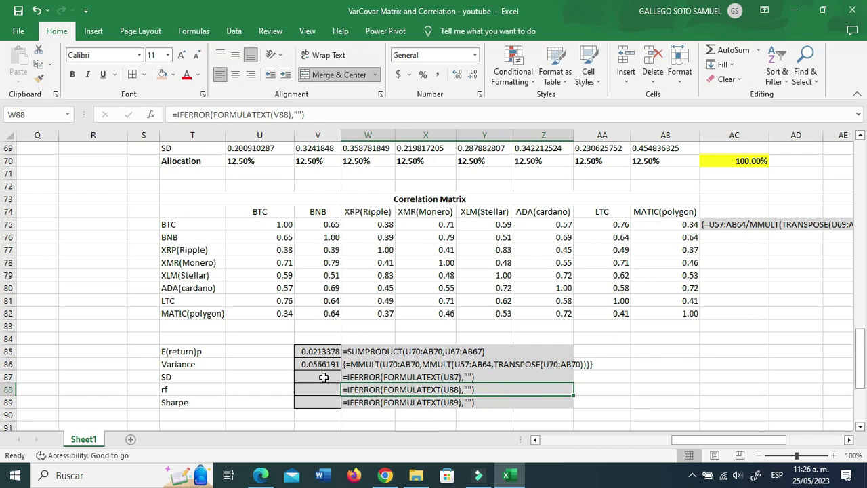
left_click(373, 378)
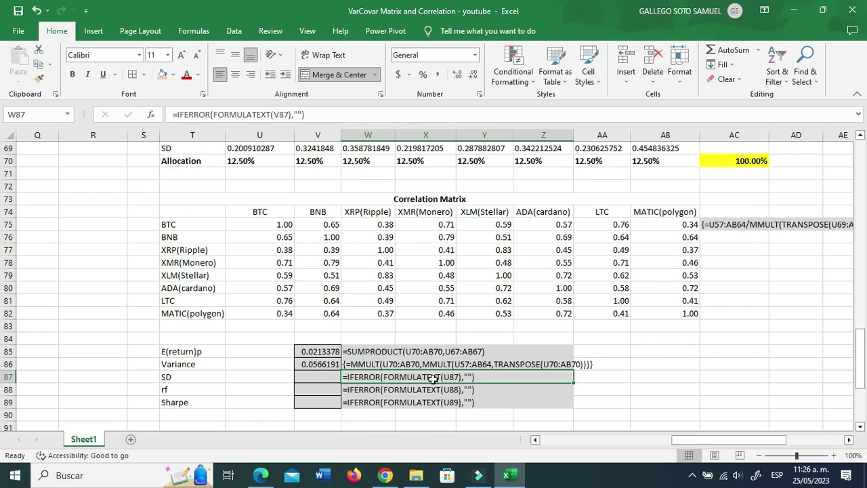
left_click(323, 378)
double_click(359, 377)
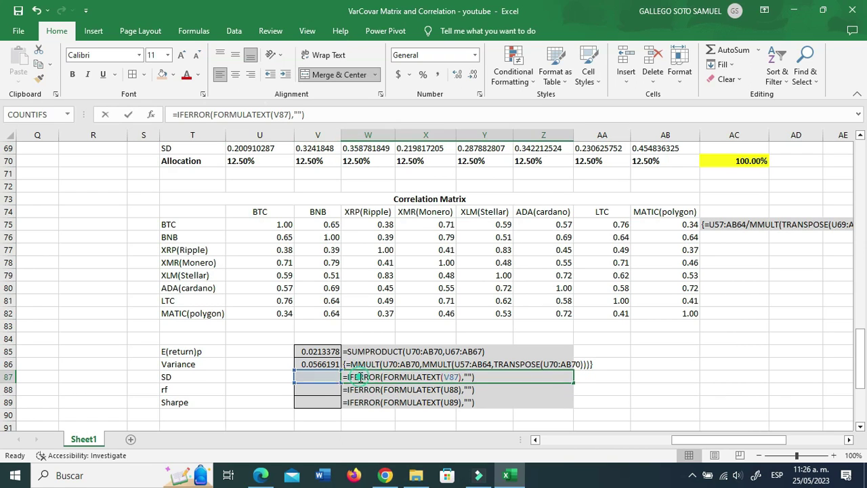
key("Escape")
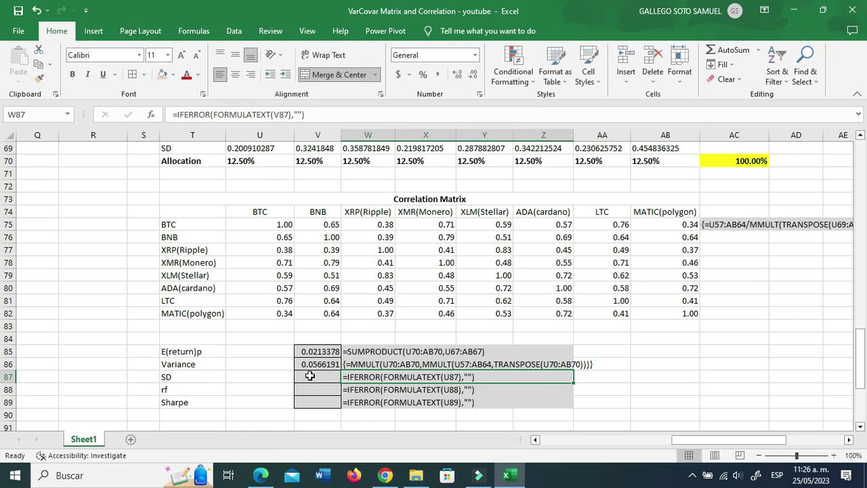
Step: Compute the portfolio SD in V87 as the square root of the variance with the formula +V86^0.5
left_click(310, 376)
type("+")
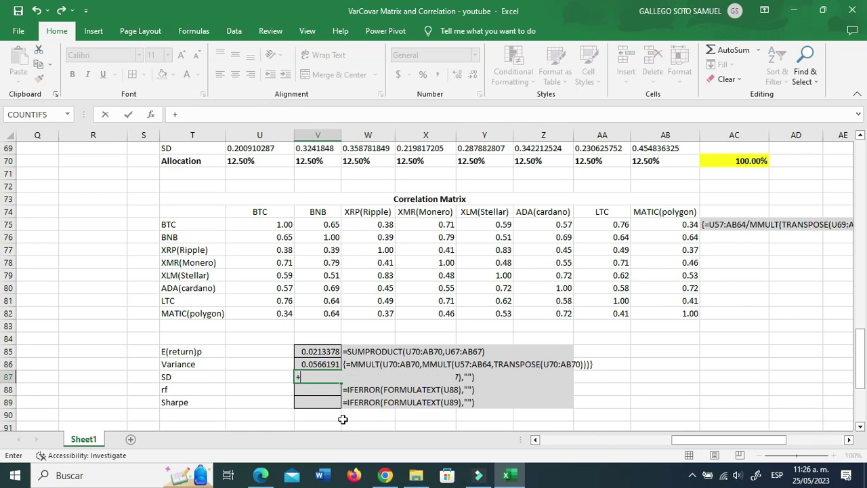
key("Up")
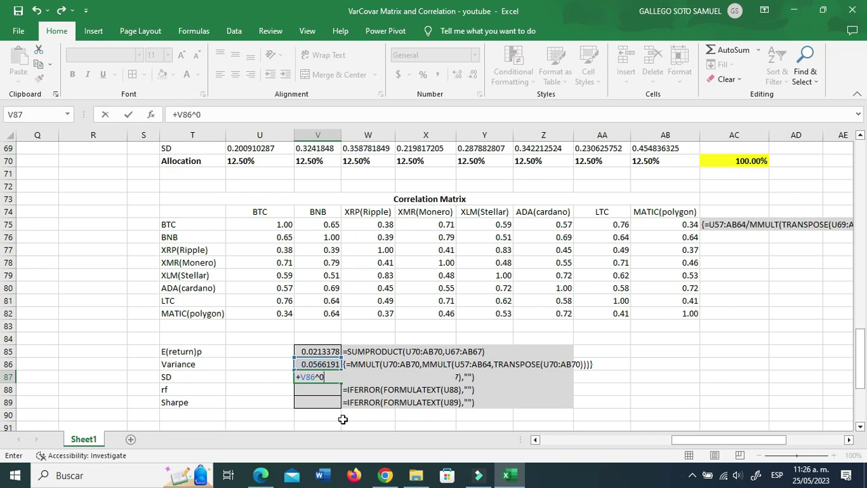
key("Return")
key("Down")
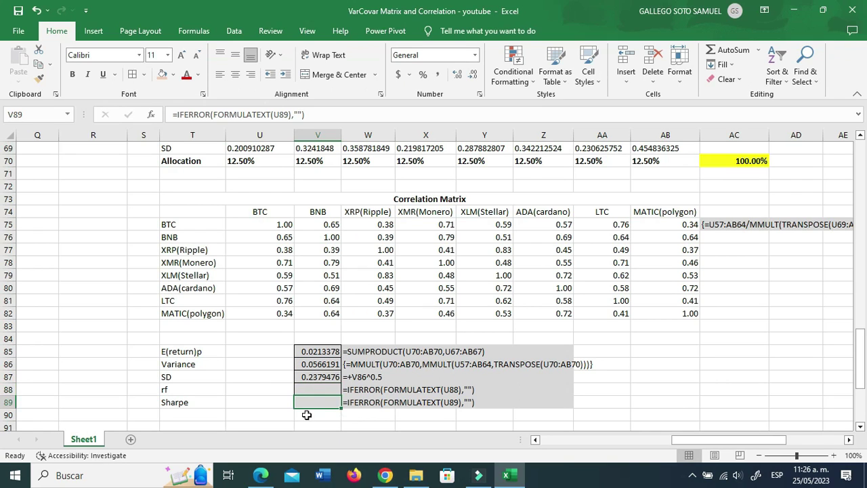
left_click(332, 388)
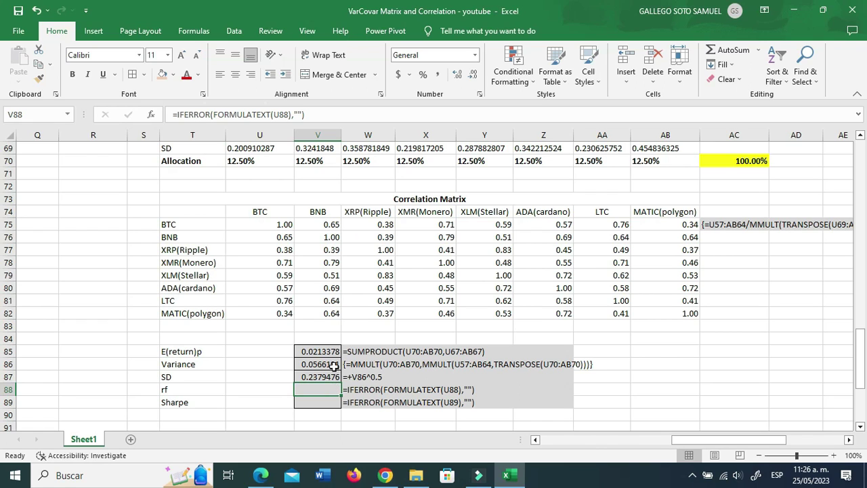
left_click(334, 366)
left_click(326, 376)
left_click(323, 347)
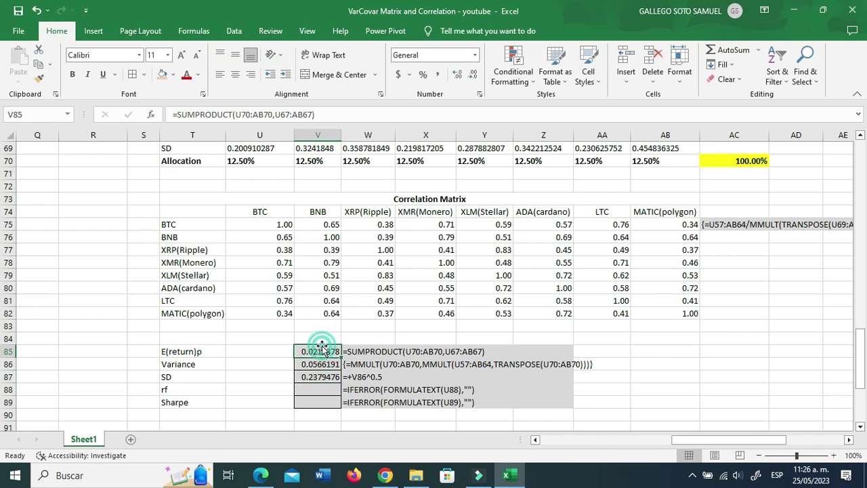
Step: Format the portfolio's expected return in V85 and SD in V87 as percentages with two decimal places
left_click(458, 74)
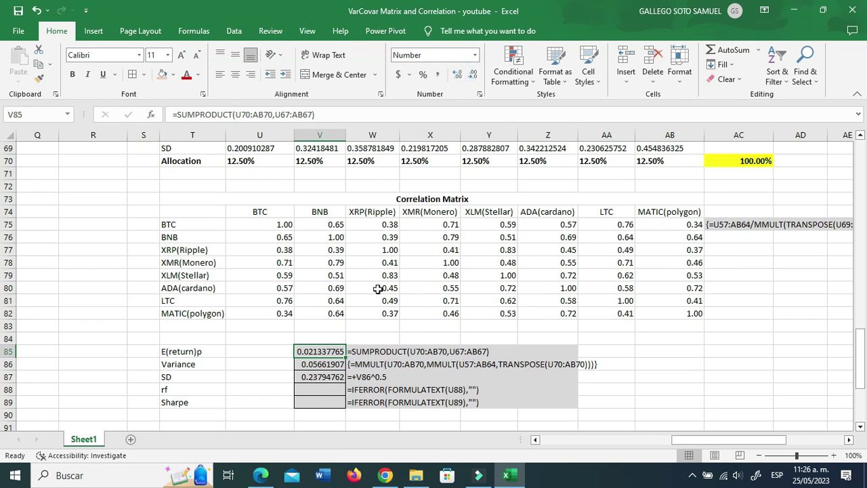
left_click(423, 74)
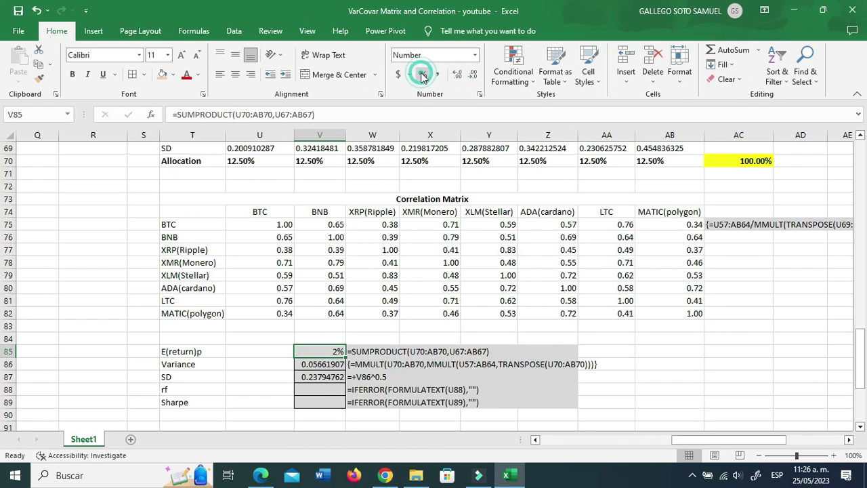
left_click(461, 74)
left_click(461, 73)
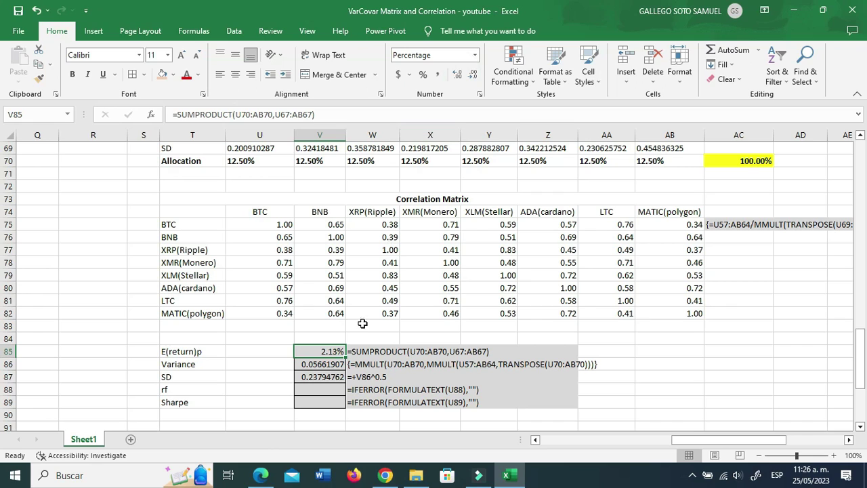
left_click(423, 75)
left_click(457, 75)
left_click(457, 75)
Step: Enter 2% as the risk-free rate in V88
left_click(318, 390)
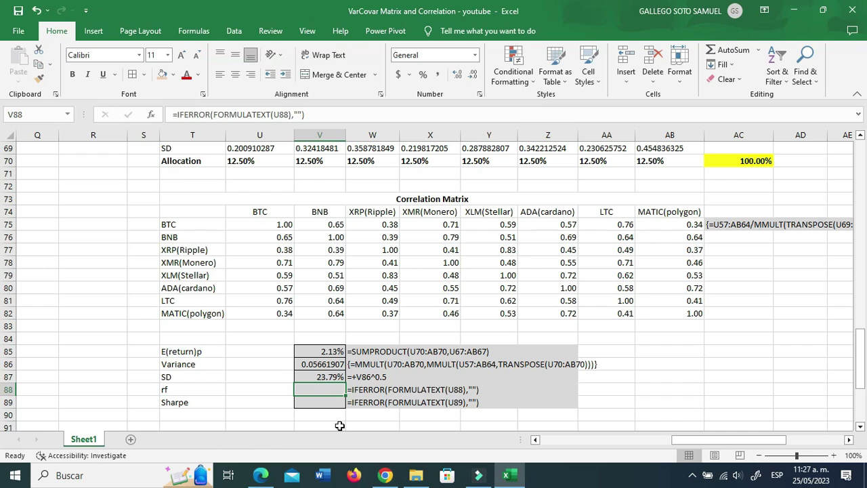
type("2%")
key("Return")
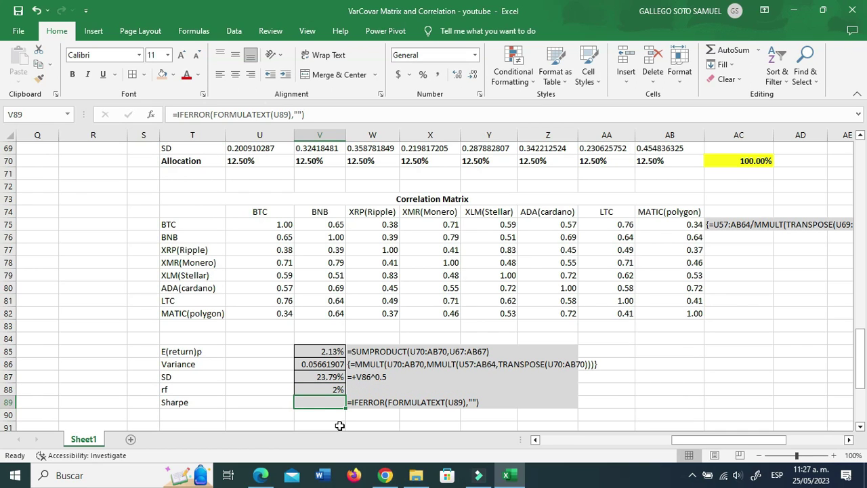
Step: Calculate the Sharpe ratio in V89 with the formula =(V85-V88)/V87
type("+")
key("BackSpace")
type("=(")
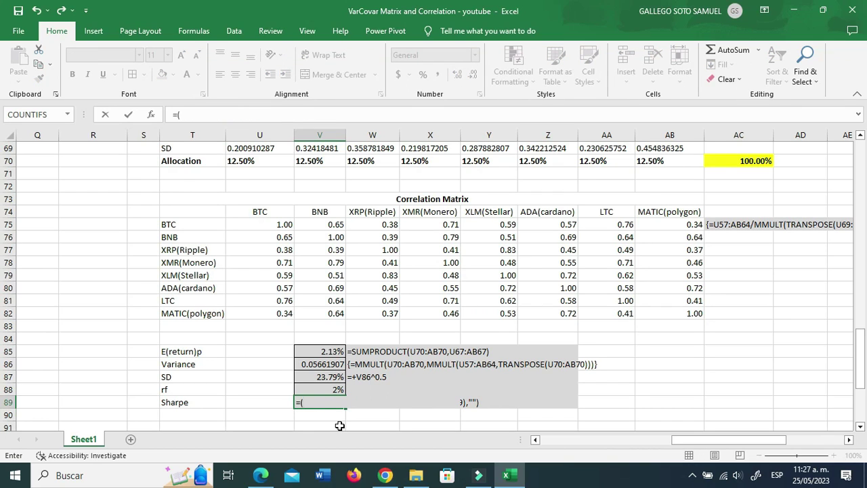
key("Up")
key("Up")
key("Up")
key("Up")
type("-")
key("Up")
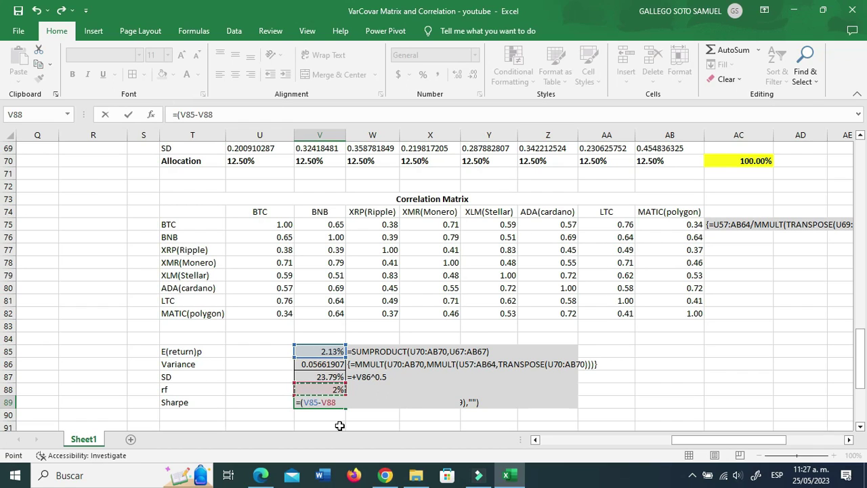
type(")/")
key("Up")
key("Up")
key("ctrl+Return")
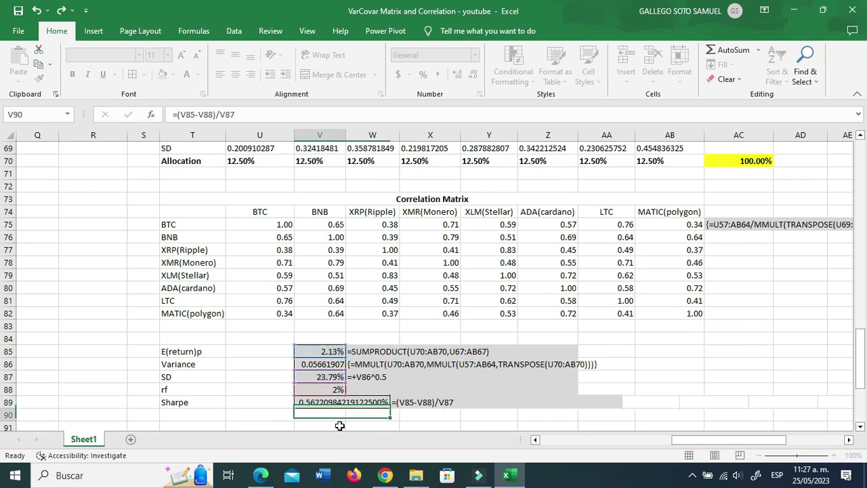
Step: Set the risk-free rate in V88 to 1.5% and show it with two decimal places
left_click(366, 377)
left_click(375, 388)
type("1.8")
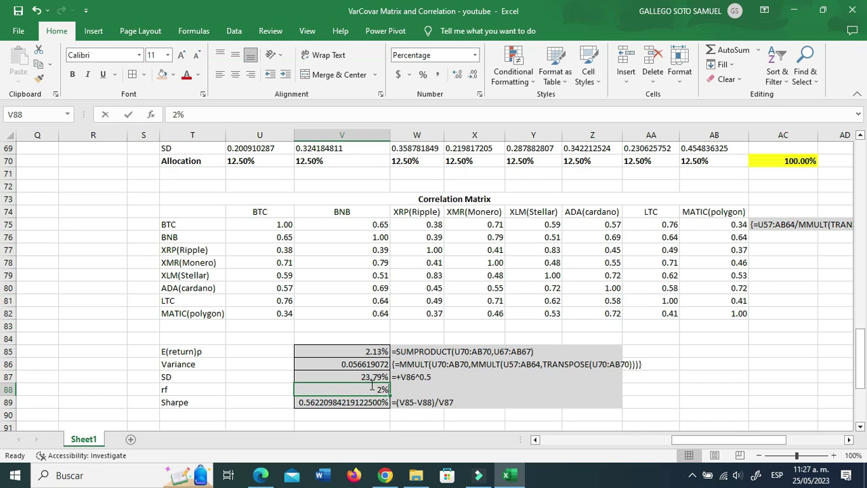
key("BackSpace")
type("5")
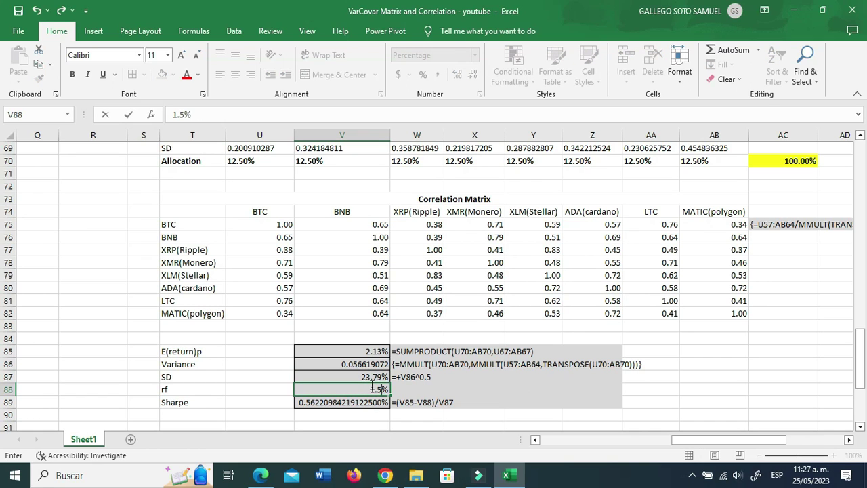
key("Return")
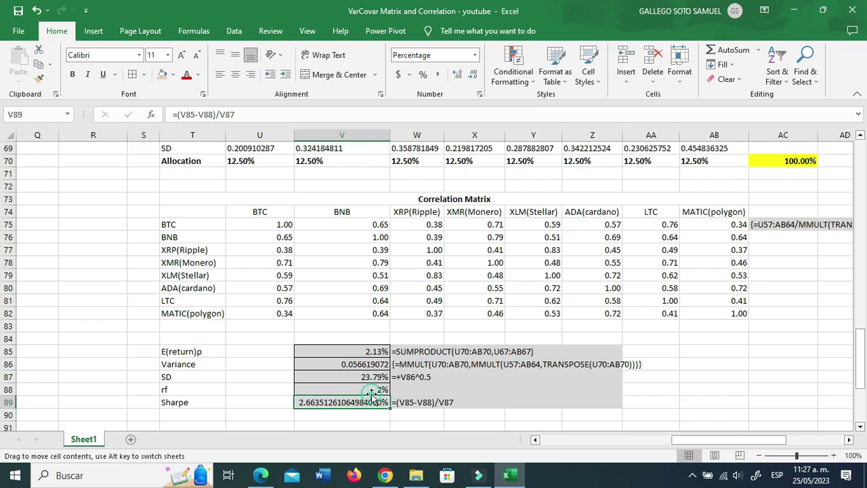
left_click(369, 388)
left_click(458, 75)
left_click(458, 75)
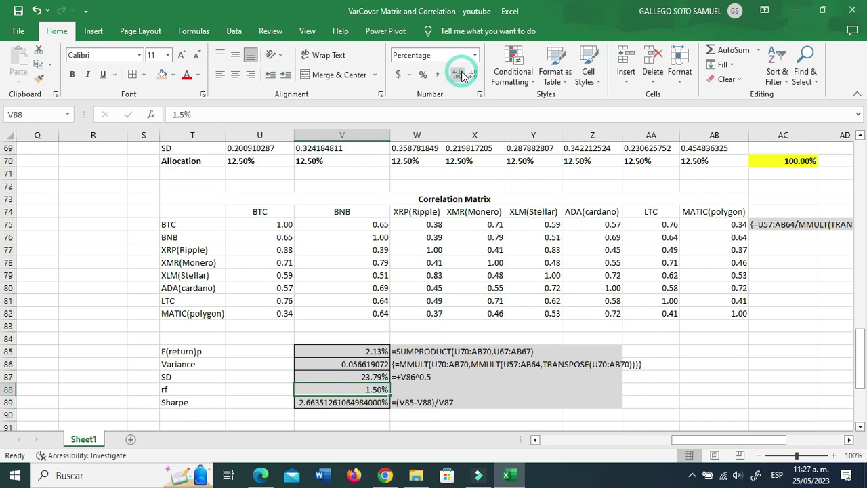
Step: Narrow column V and reduce the Sharpe ratio percentage in V89 to two decimal places
left_click_drag(386, 135, 378, 135)
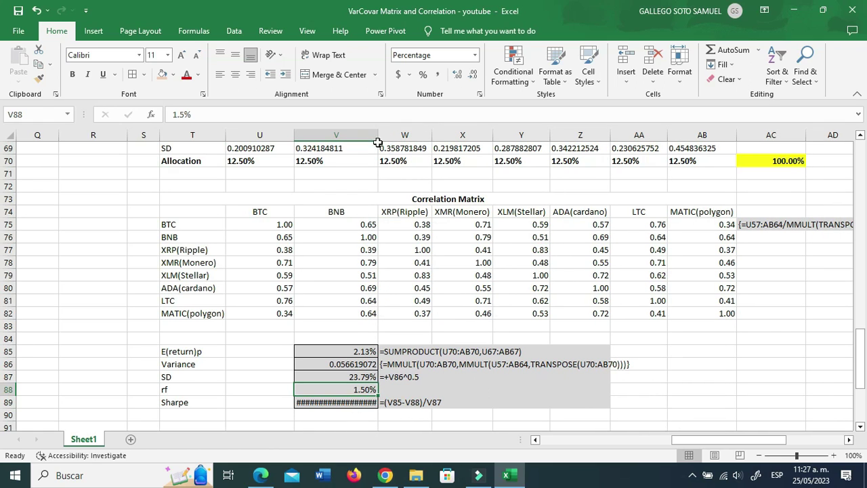
left_click(361, 405)
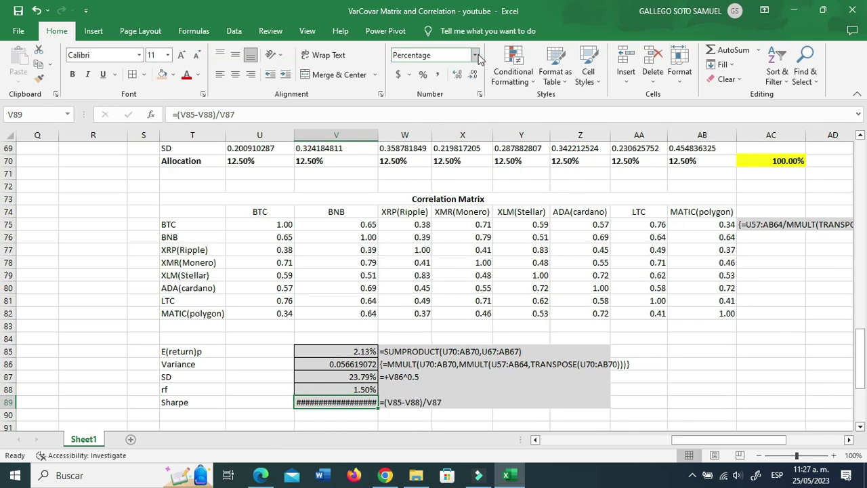
left_click(475, 75)
left_click(475, 75)
left_click(475, 75)
left_click(475, 75)
left_click(475, 75)
left_click(475, 75)
left_click(475, 75)
left_click(474, 75)
left_click(474, 75)
left_click(474, 75)
left_click(475, 75)
left_click(474, 74)
left_click(475, 75)
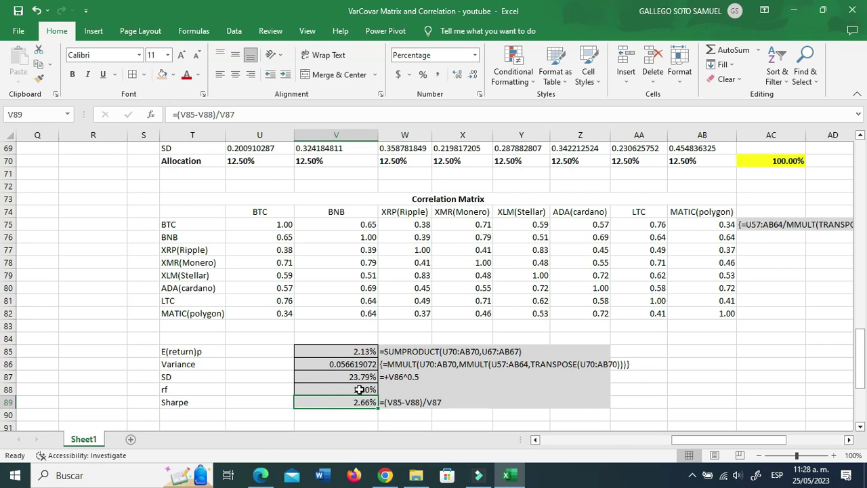
Step: Apply the General number format to the Sharpe ratio in V89 and narrow column V slightly
left_click(475, 55)
left_click(451, 75)
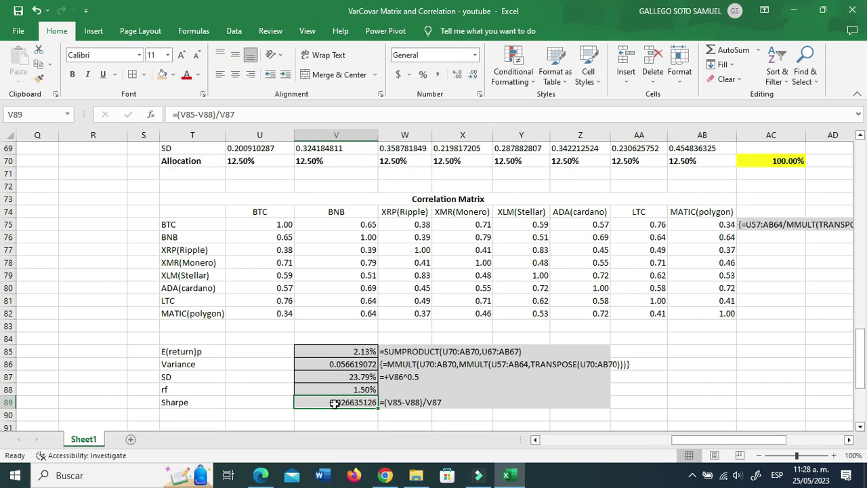
left_click_drag(378, 135, 372, 135)
Step: Save the workbook
scroll(366, 232, "up", 4)
scroll(366, 232, "down", 7)
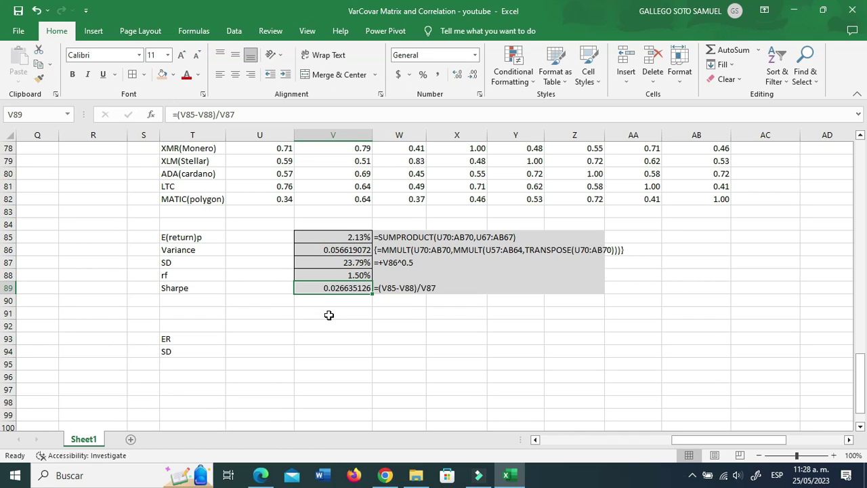
left_click(329, 315)
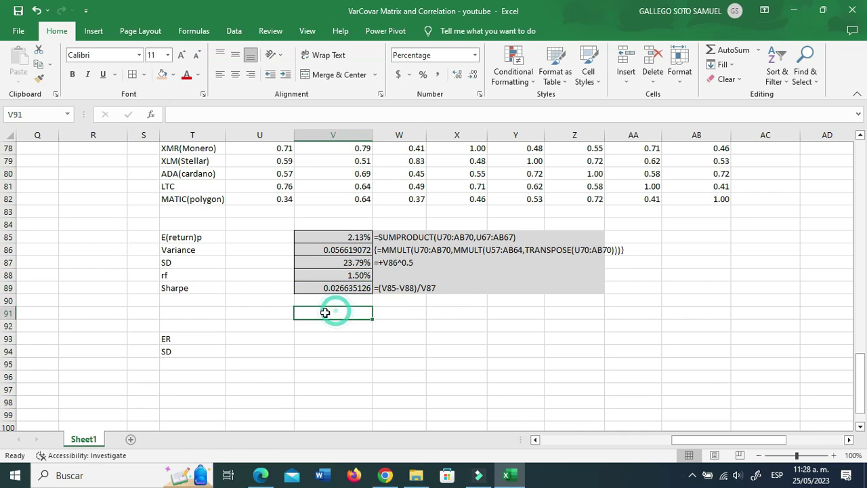
left_click(22, 8)
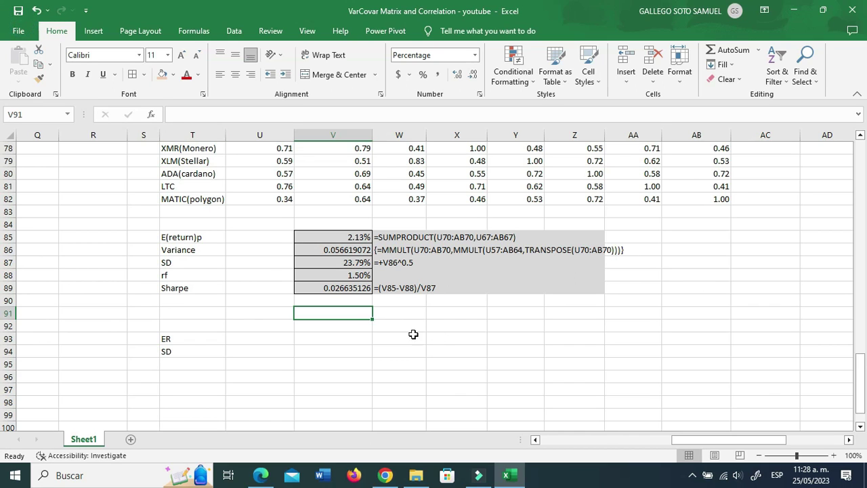
Step: Enter the label "Optimum Sharpe Ratio" in T97, below the ER and SD labels
scroll(387, 331, "down", 1)
left_click(193, 363)
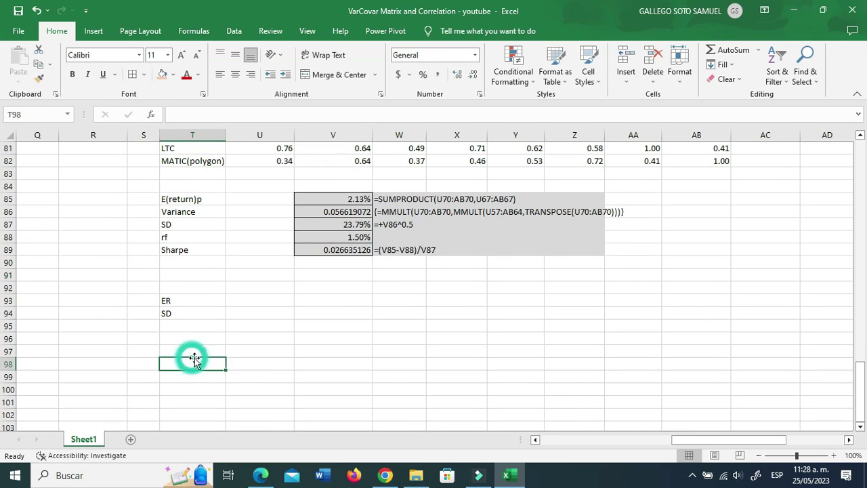
left_click(202, 352)
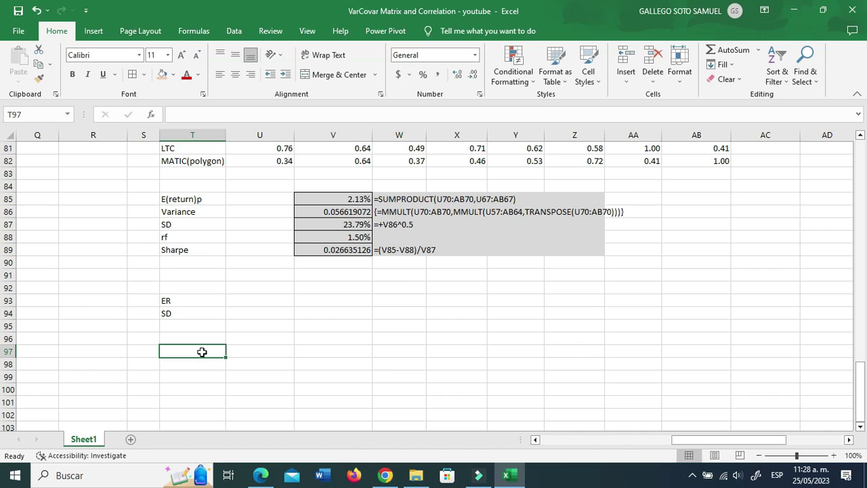
type("a")
key("BackSpace")
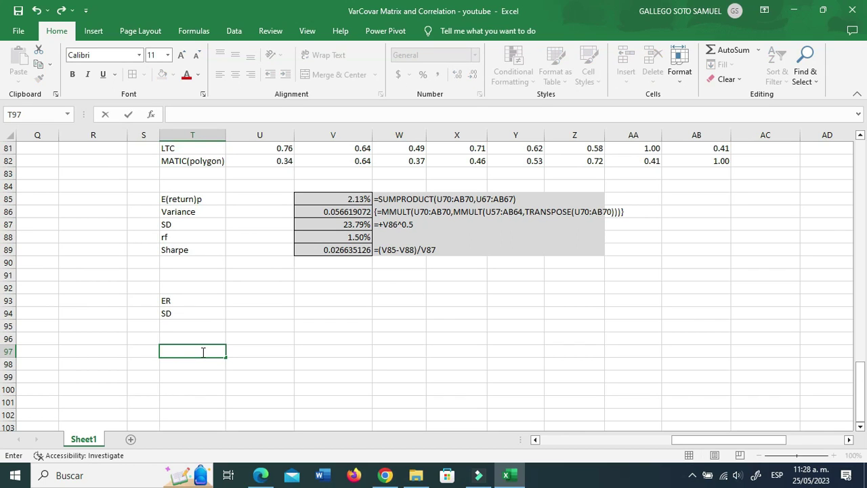
type("Optimum Sharpe Ratio")
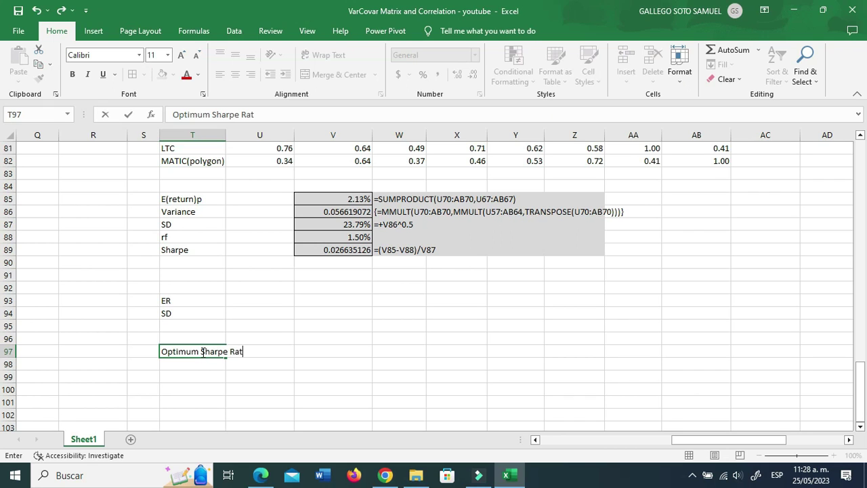
key("Return")
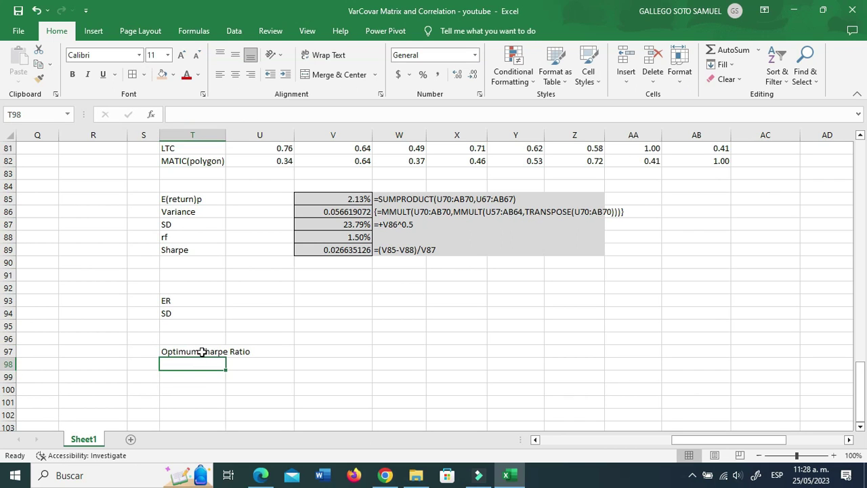
Step: Copy the bold cryptocurrency headers from U66:AB66 into row 97, starting at V97
scroll(324, 330, "up", 3)
scroll(301, 251, "up", 3)
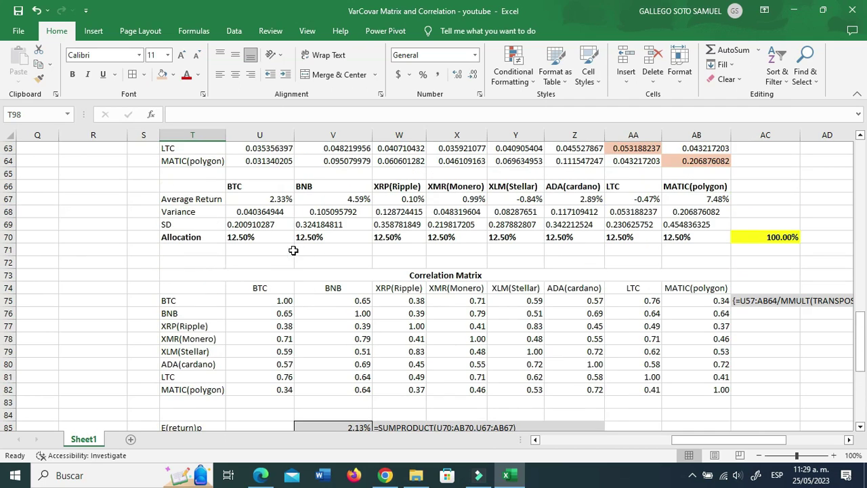
left_click_drag(280, 188, 721, 189)
key("ctrl+c")
scroll(330, 310, "down", 6)
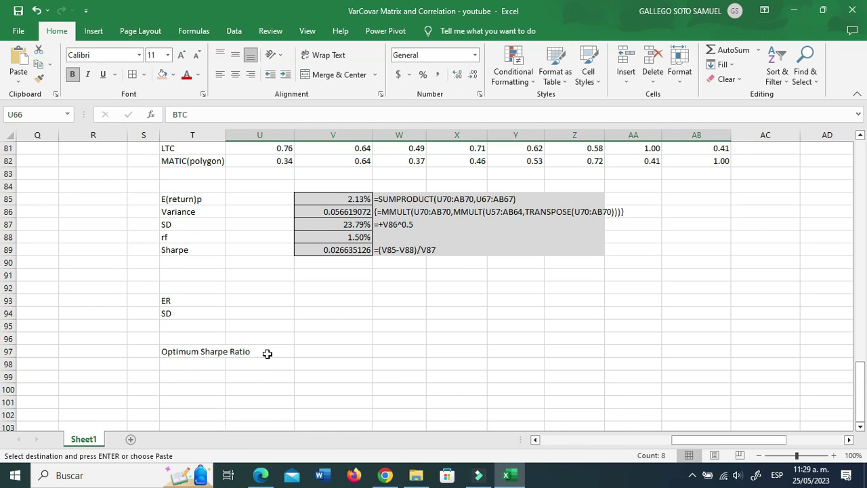
left_click(315, 350)
key("ctrl+v")
Step: Enter the label "Allocation" in U98
left_click(302, 375)
left_click(288, 367)
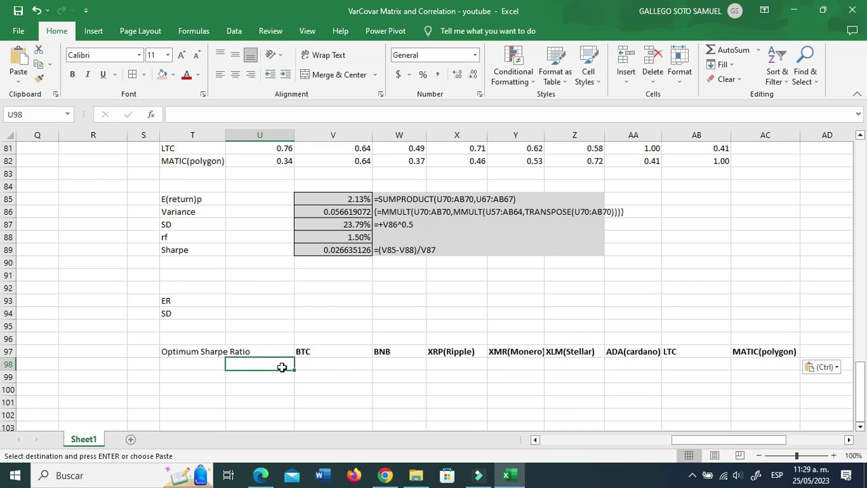
type("Allocation")
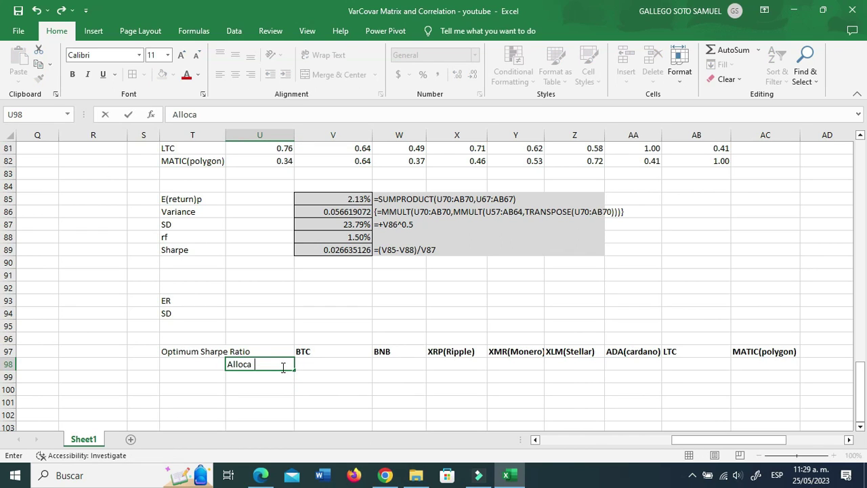
key("Left")
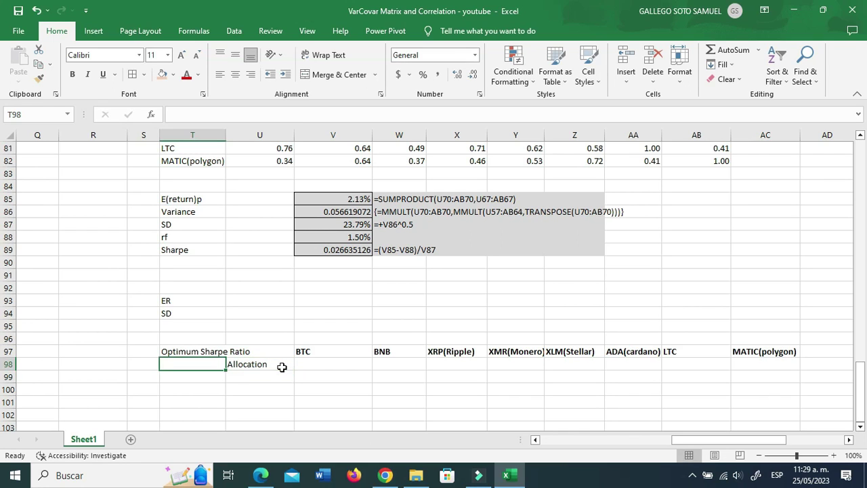
key("Up")
key("Down")
key("Right")
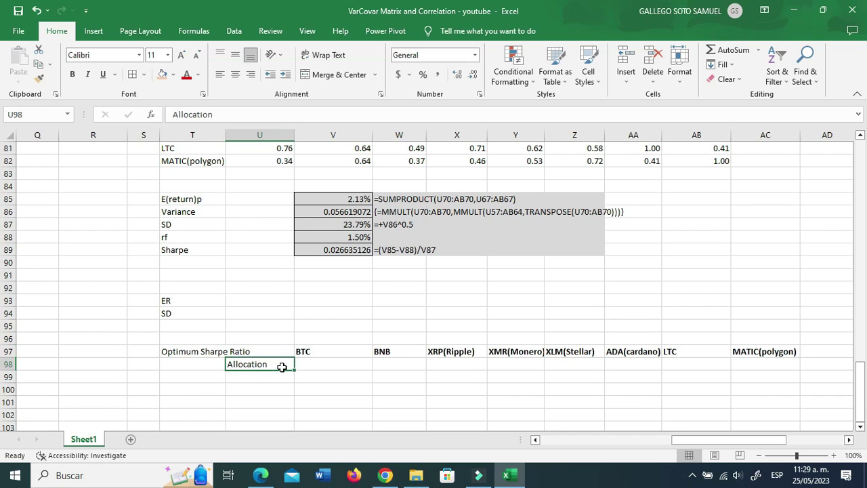
key("ctrl+z")
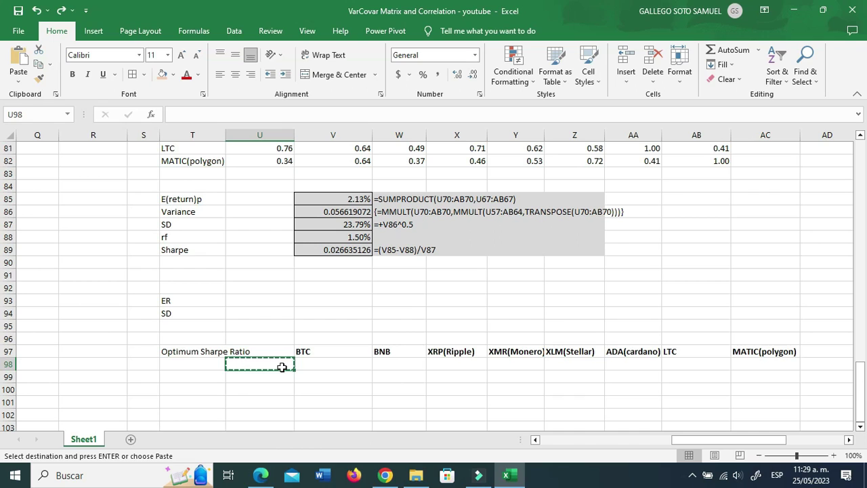
key("ctrl+z")
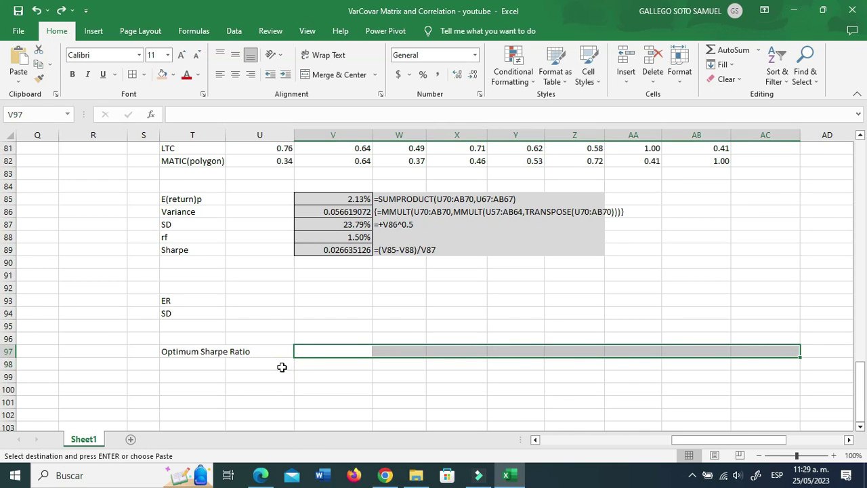
key("ctrl+y")
key("ctrl+y")
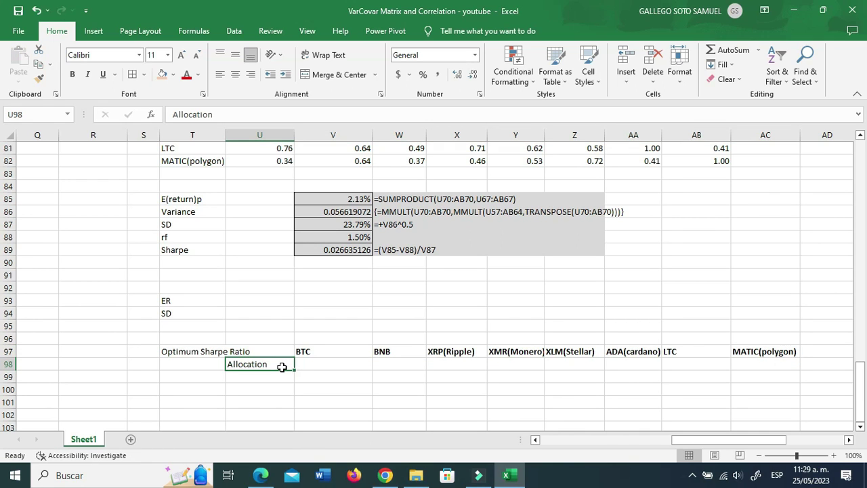
Step: Move the "Allocation" label from U98 to T98, directly under "Optimum Sharpe Ratio"
key("ctrl+x")
key("Left")
key("ctrl+v")
key("Right")
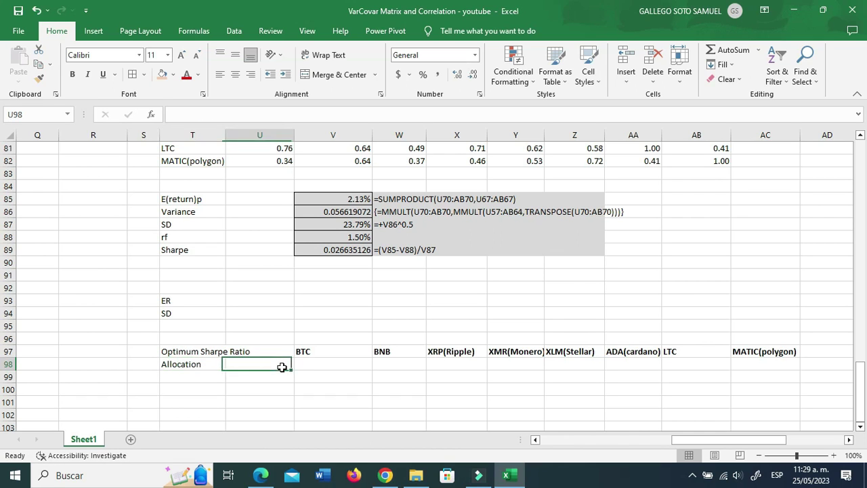
left_click(383, 300)
scroll(384, 300, "up", 1)
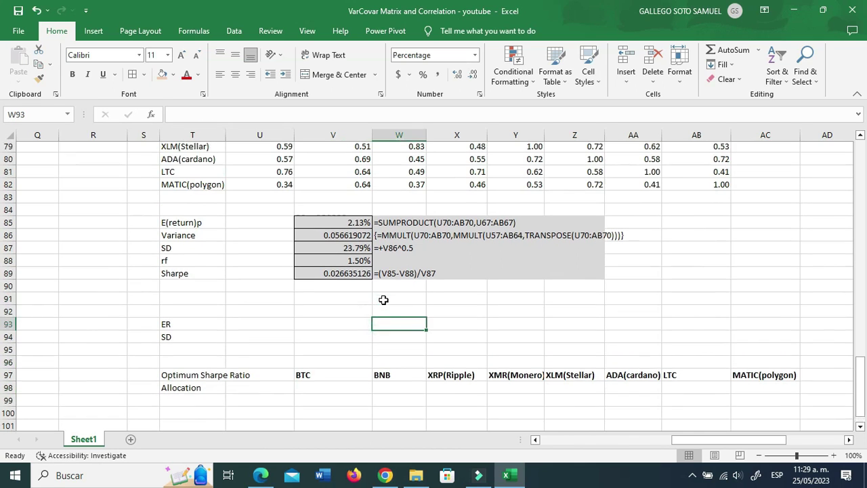
Step: Open Solver and reset all of its options and cell selections
left_click(363, 329)
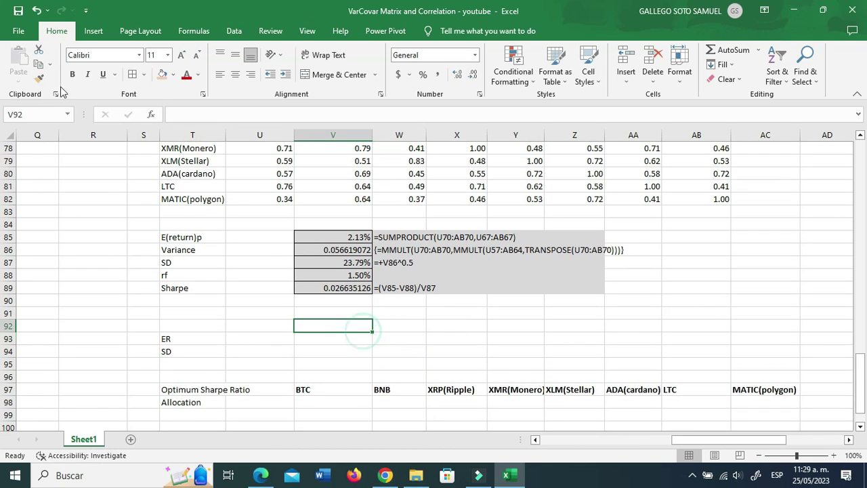
left_click(234, 31)
left_click(747, 68)
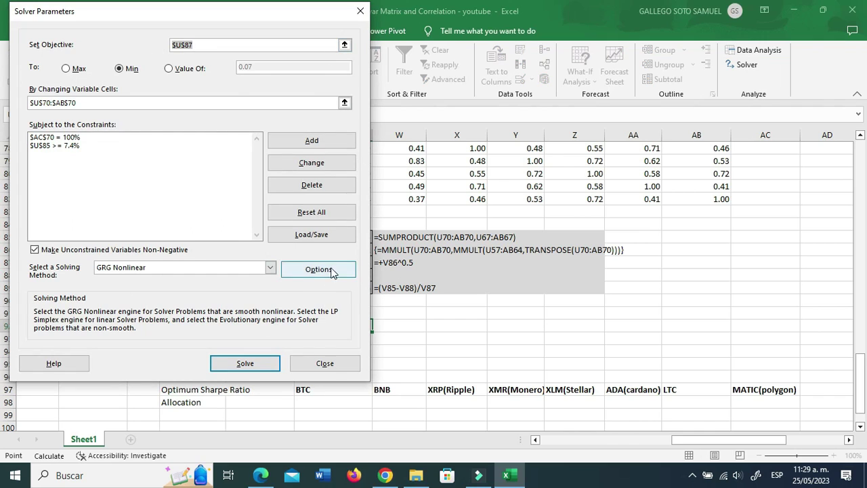
left_click(316, 215)
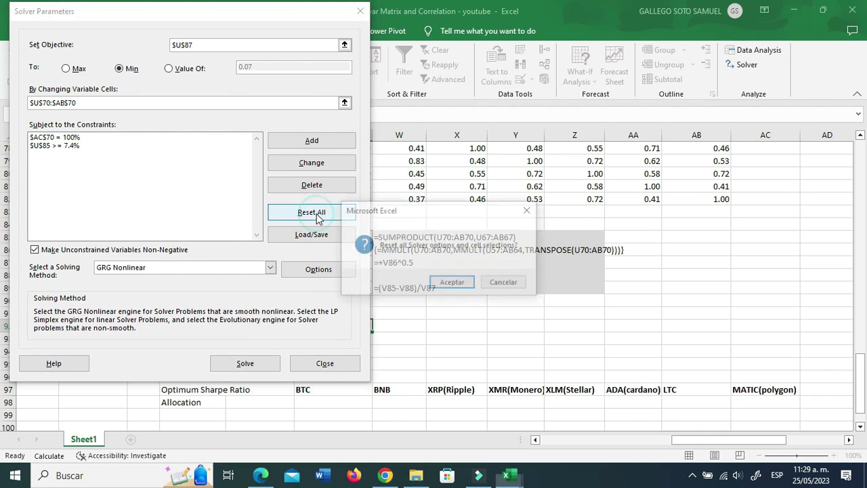
left_click(440, 283)
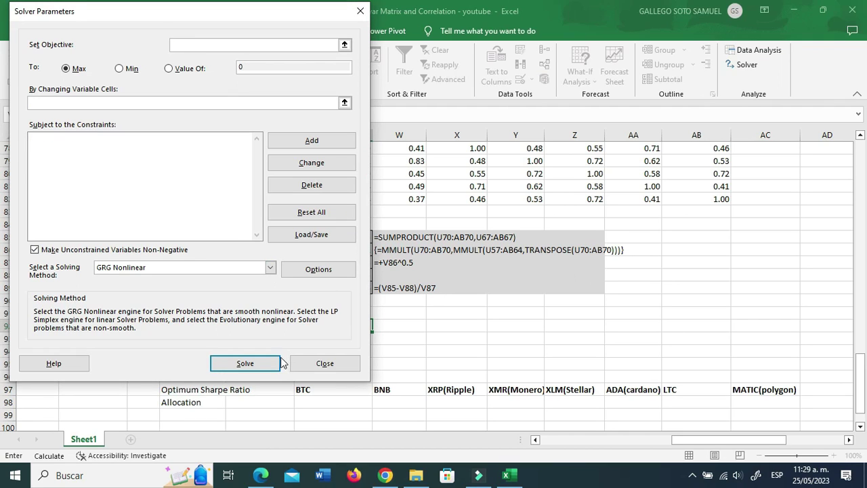
Step: Set the Solver objective to the Sharpe ratio in V89, to be maximised
left_click(344, 45)
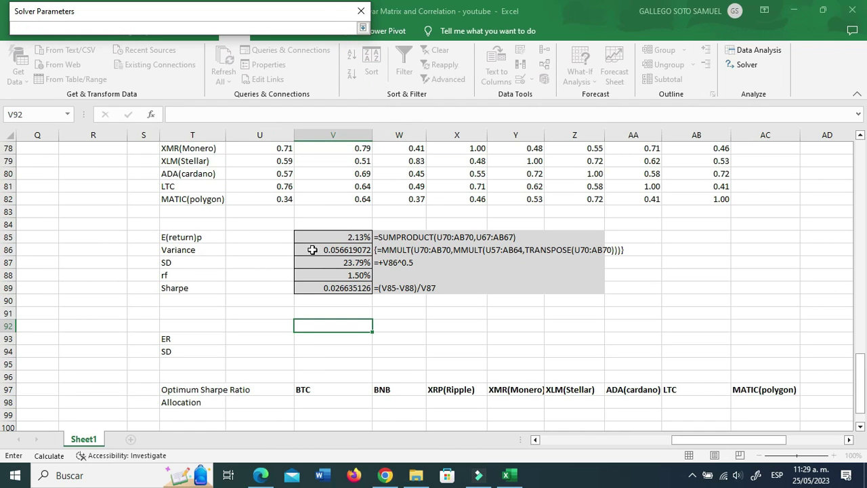
left_click(349, 288)
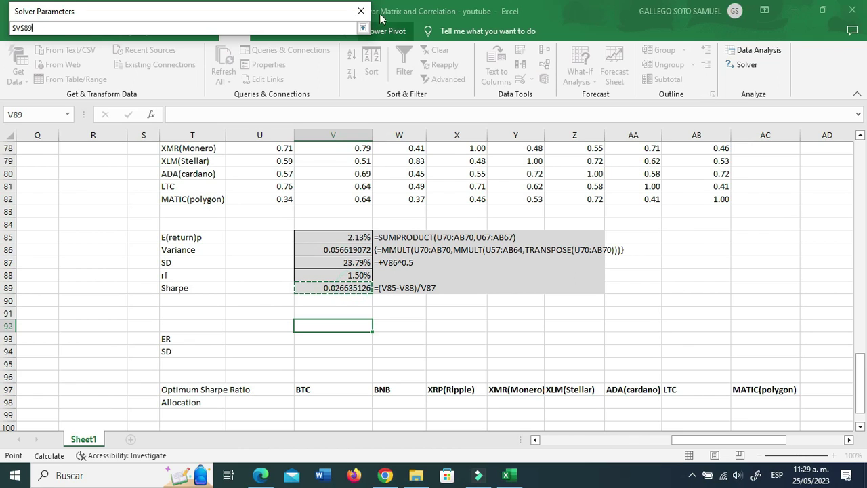
left_click(362, 28)
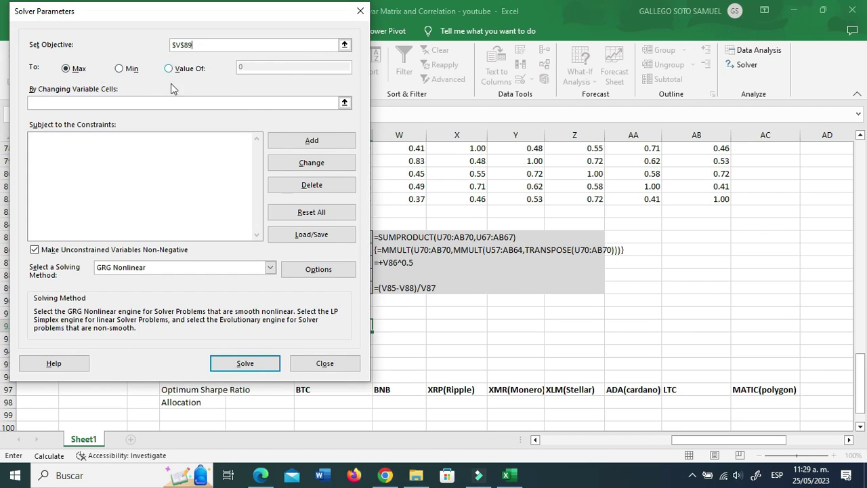
Step: Set the Solver's changing variable cells to the allocation weights in U70:AB70
left_click(343, 103)
scroll(345, 199, "up", 3)
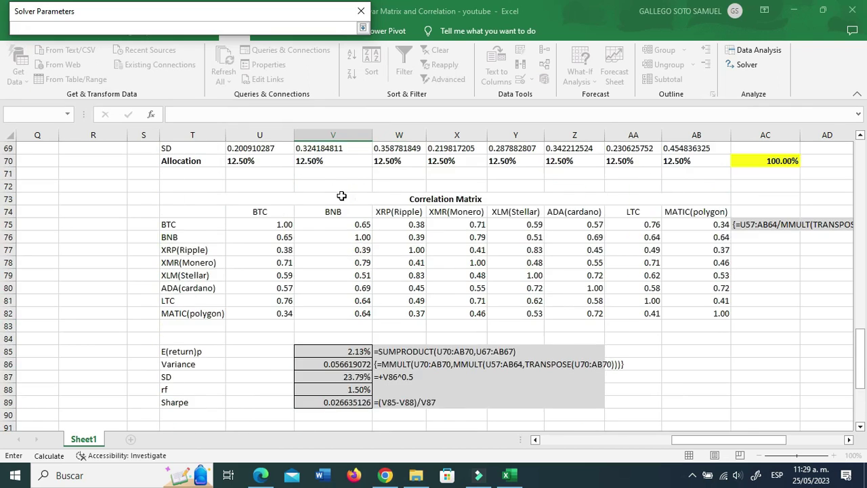
scroll(342, 196, "up", 1)
left_click_drag(457, 201, 686, 198)
left_click(364, 27)
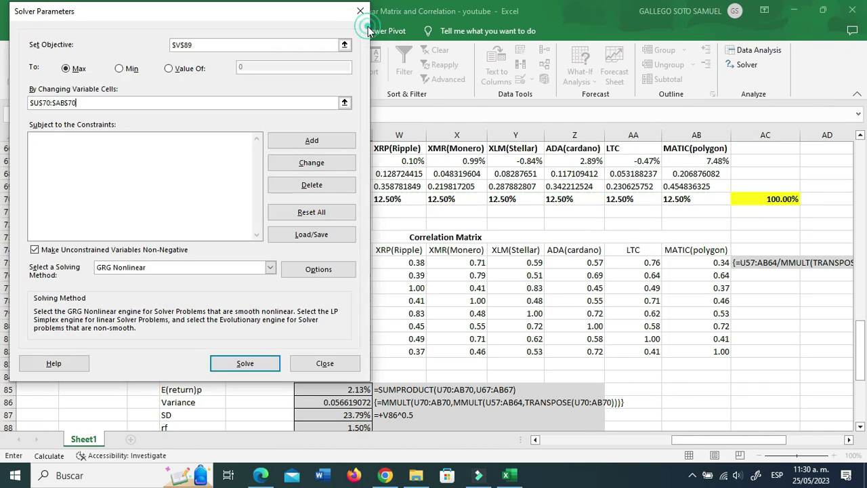
Step: Add a Solver constraint requiring the total allocation in AC70 to equal 100%
left_click(326, 142)
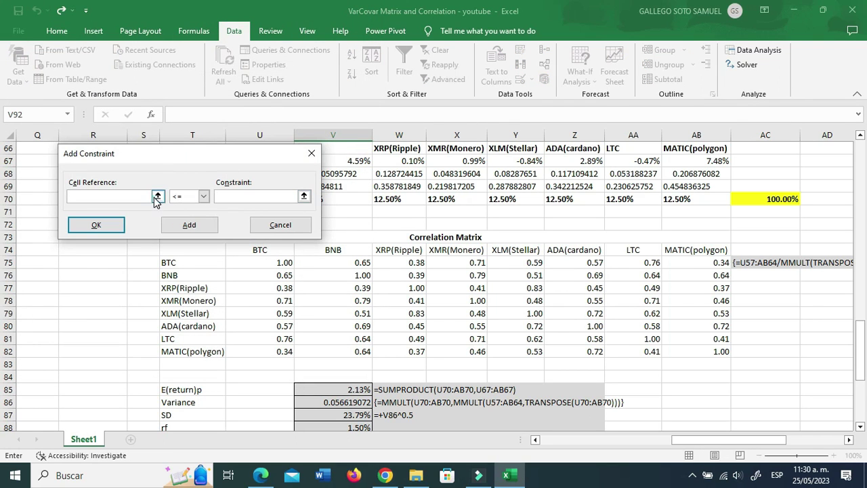
left_click(157, 197)
left_click(774, 202)
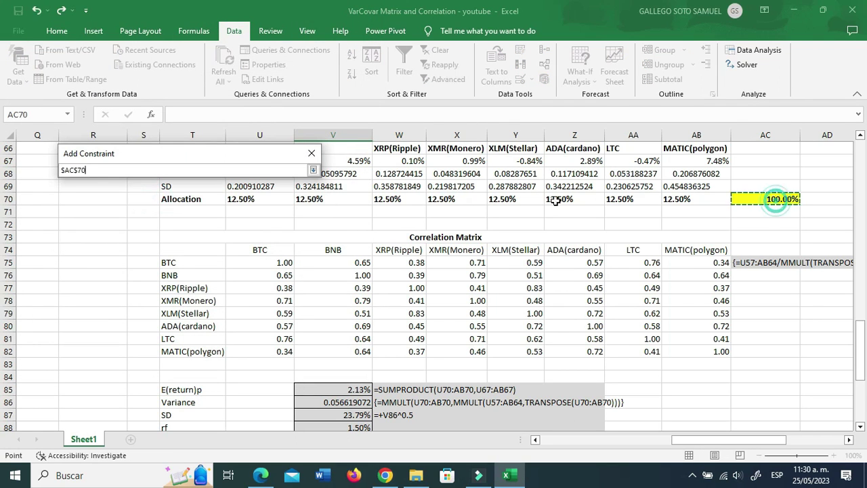
left_click(314, 170)
left_click(203, 196)
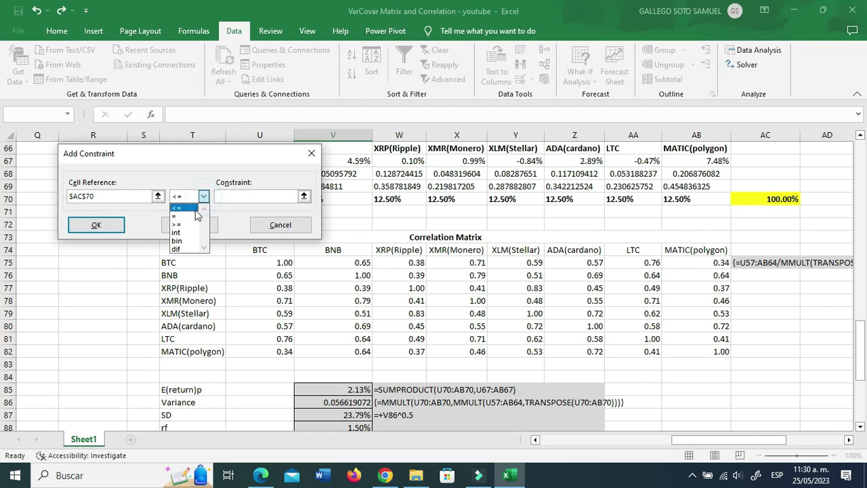
left_click(197, 215)
left_click(232, 196)
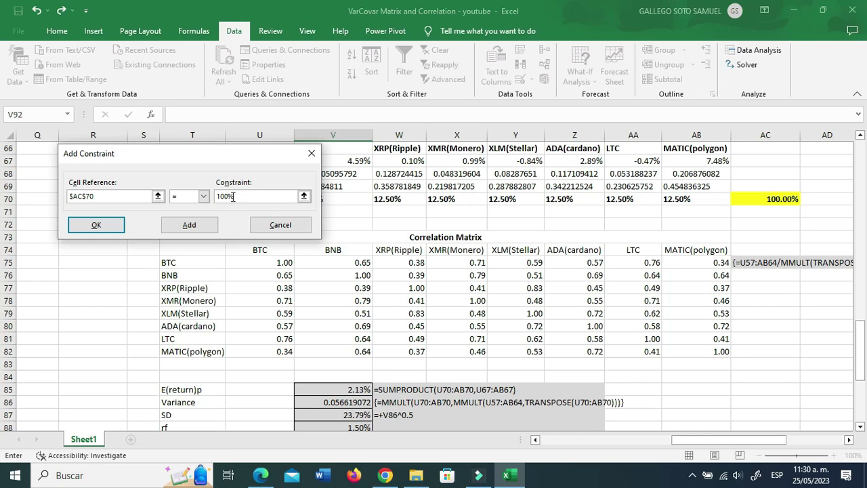
left_click(191, 230)
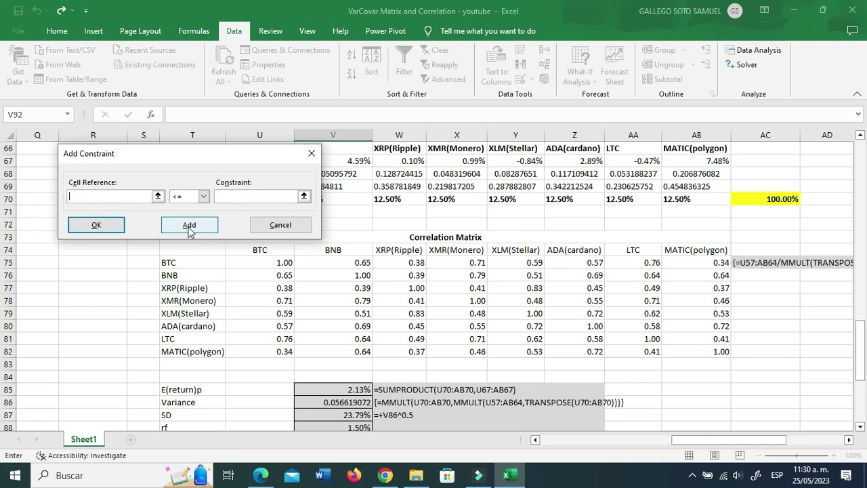
left_click(115, 226)
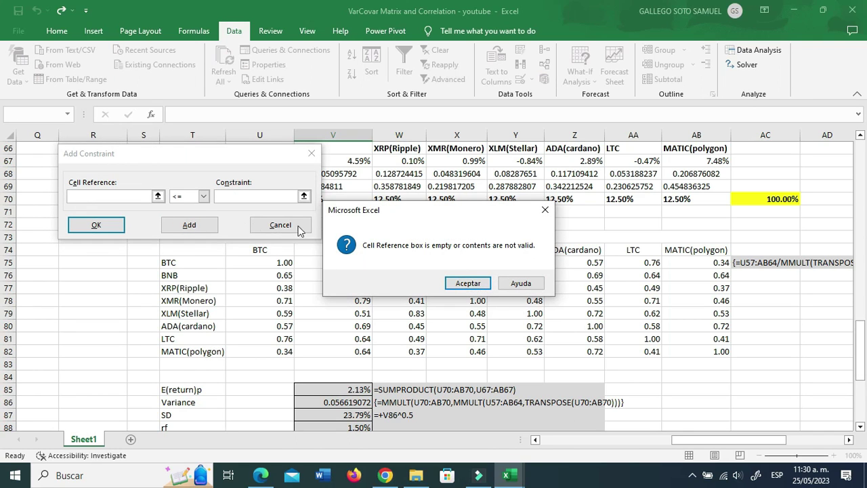
left_click(487, 284)
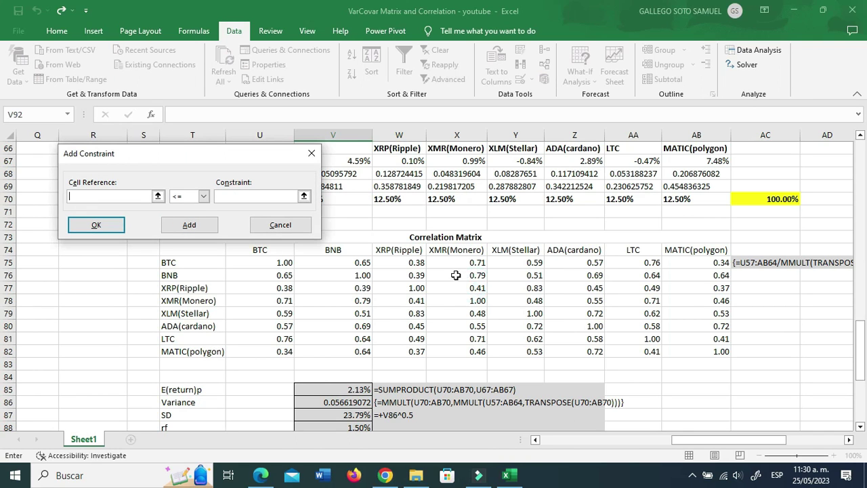
left_click(280, 224)
Step: Solve the model with GRG Nonlinear and keep the Solver solution
left_click(111, 168)
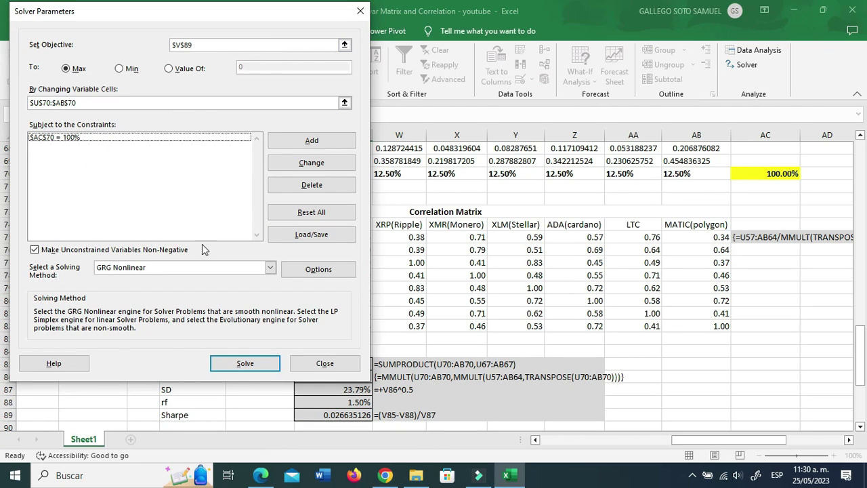
left_click(261, 370)
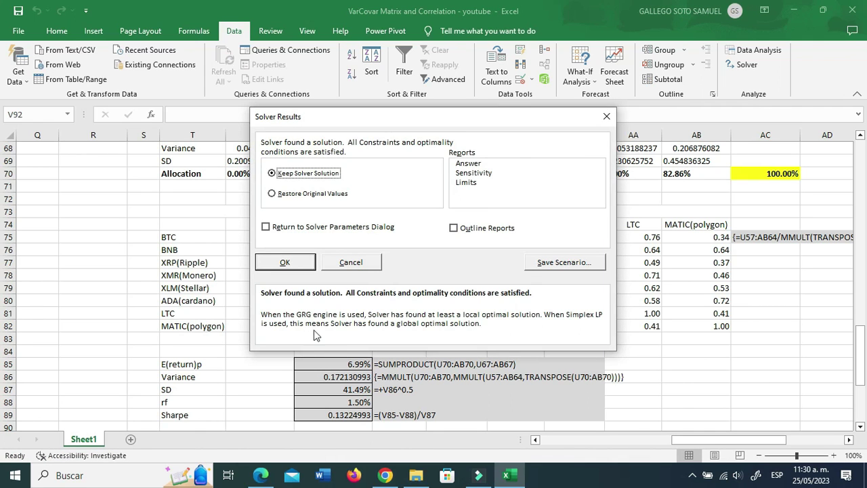
left_click(311, 266)
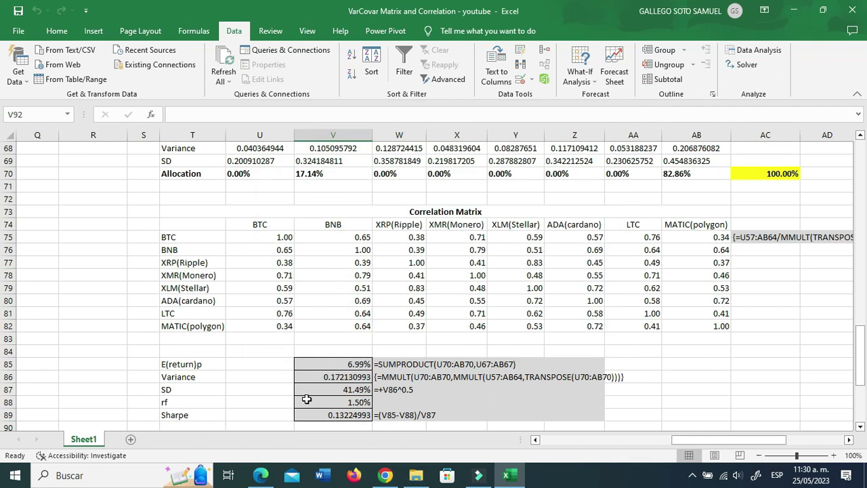
Step: Copy the optimised allocations from U70:AB70 and paste them as values into row 98, starting at V98
scroll(306, 400, "down", 2)
scroll(352, 380, "up", 4)
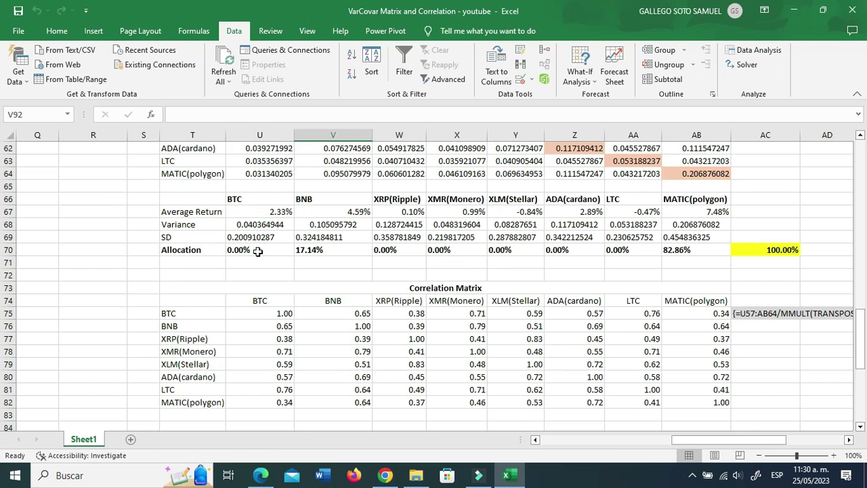
left_click_drag(247, 251, 681, 251)
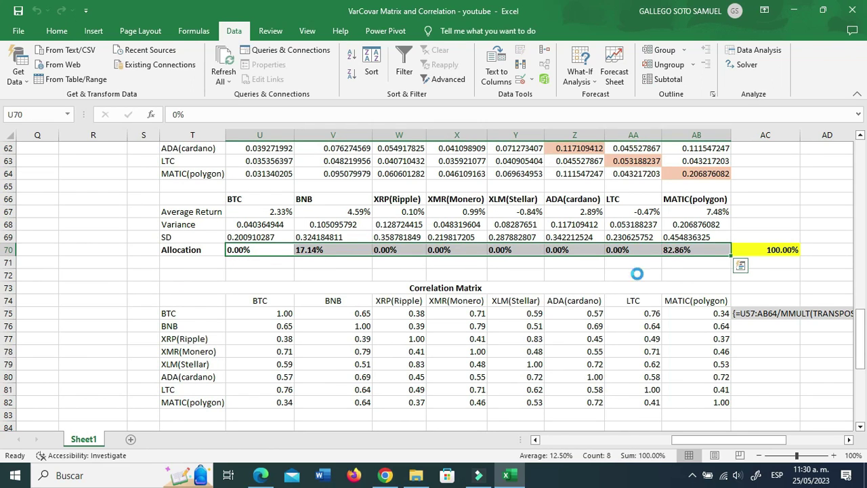
key("ctrl+c")
scroll(287, 352, "down", 6)
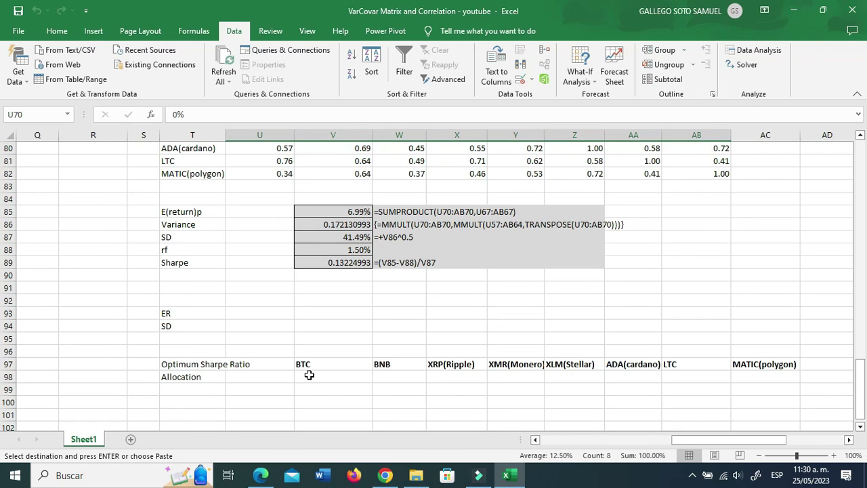
right_click(309, 376)
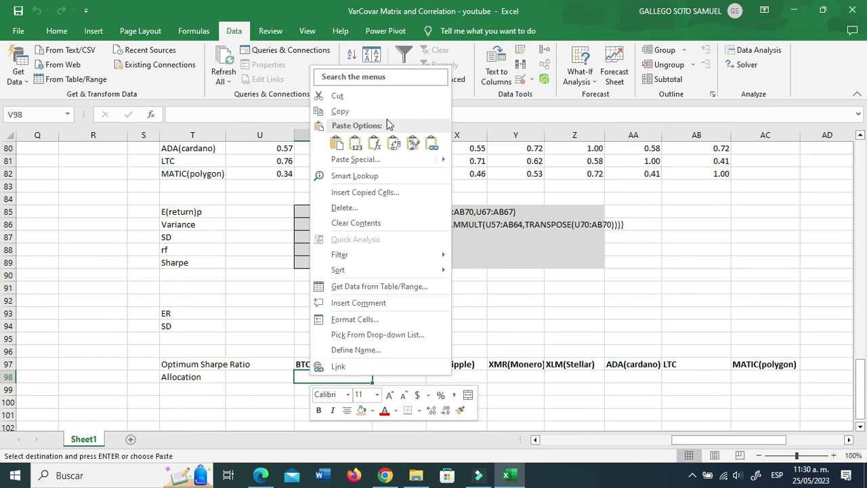
left_click(355, 144)
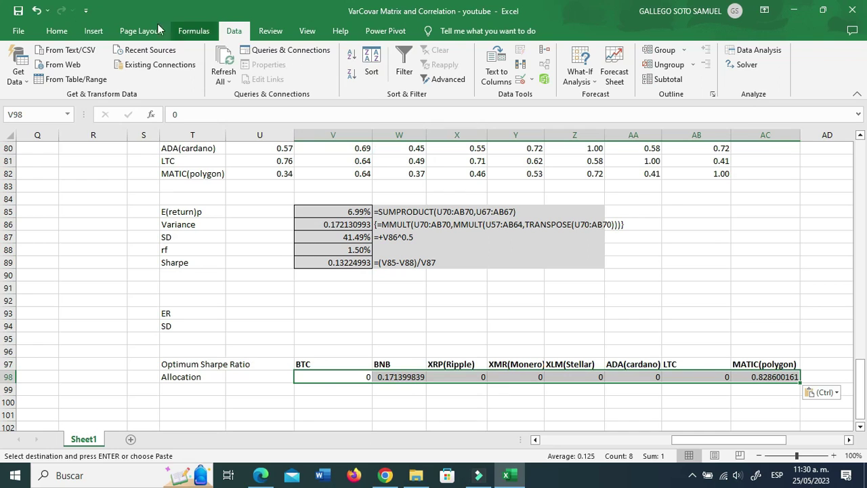
Step: Format the pasted allocations in V98:AC98 as percentages with two decimal places
left_click(57, 31)
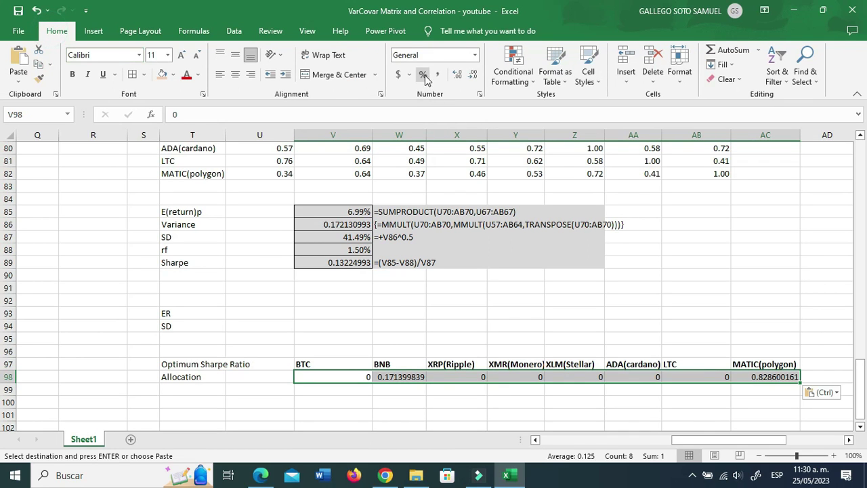
left_click(423, 75)
left_click(457, 75)
left_click(457, 75)
left_click(514, 378)
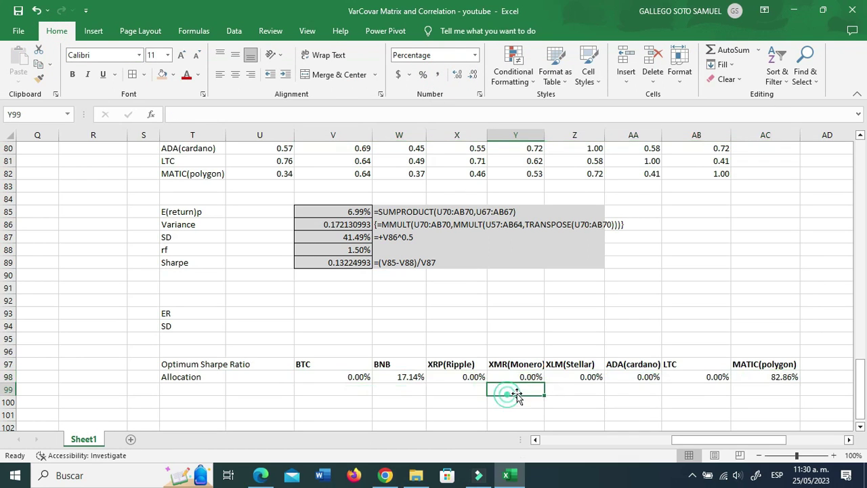
left_click(584, 377)
left_click(629, 368)
left_click(691, 377)
left_click(630, 377)
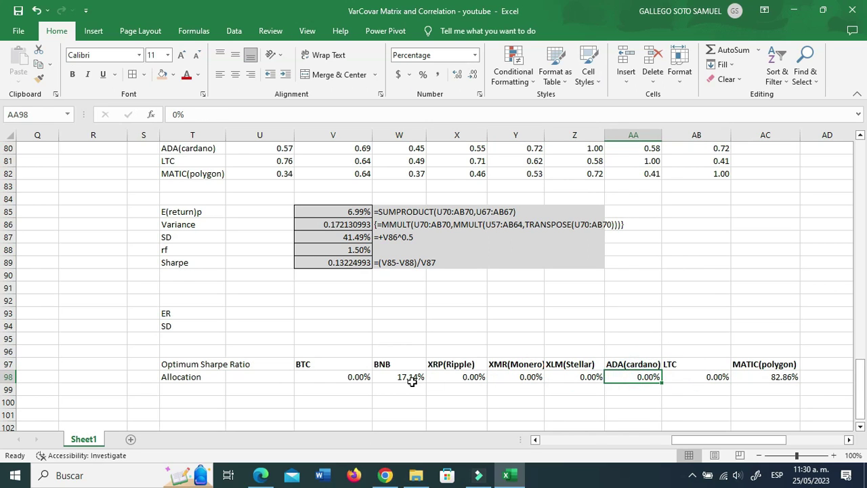
left_click(336, 378)
Step: Enter the label "MVP" in T100, below the Optimum Sharpe Ratio table
left_click(193, 389)
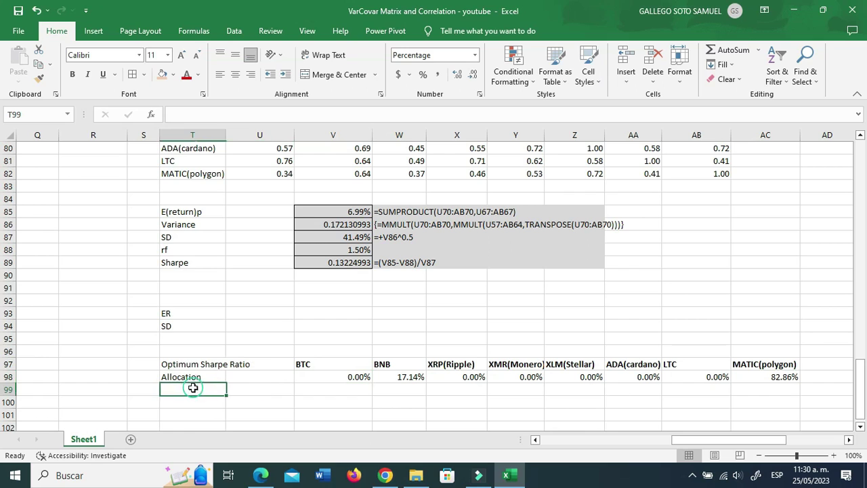
scroll(211, 422, "down", 1)
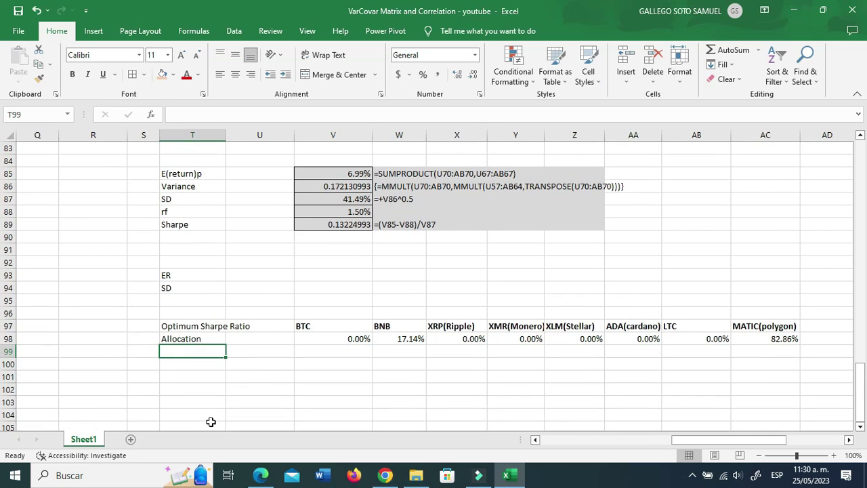
left_click(197, 369)
type("MVP")
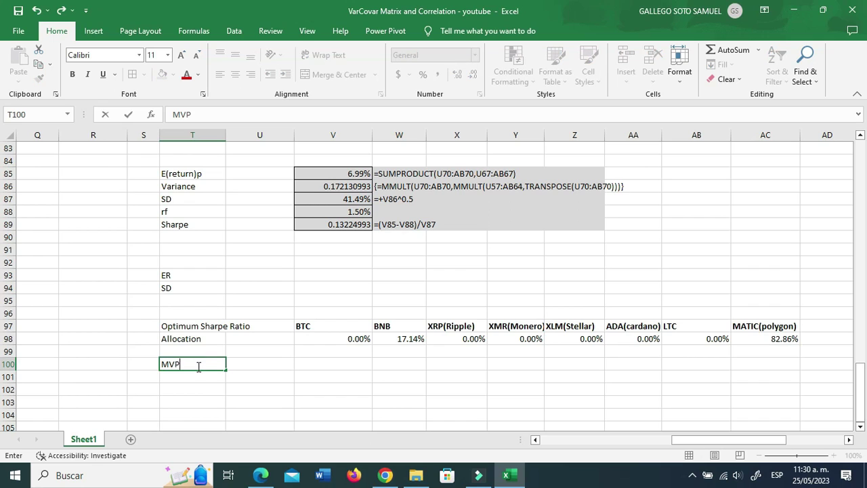
key("Return")
Step: Copy the cryptocurrency headers from V97:AC97 into the MVP row, starting at V100
left_click_drag(322, 326, 791, 326)
key("ctrl+c")
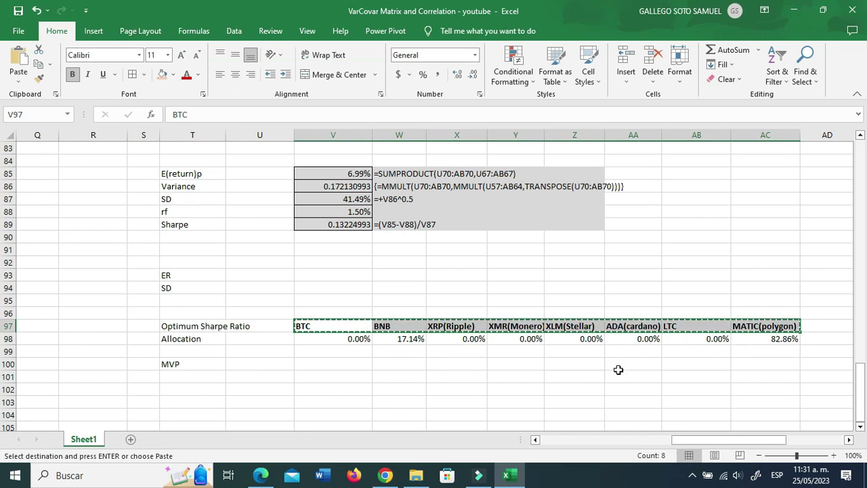
left_click(321, 364)
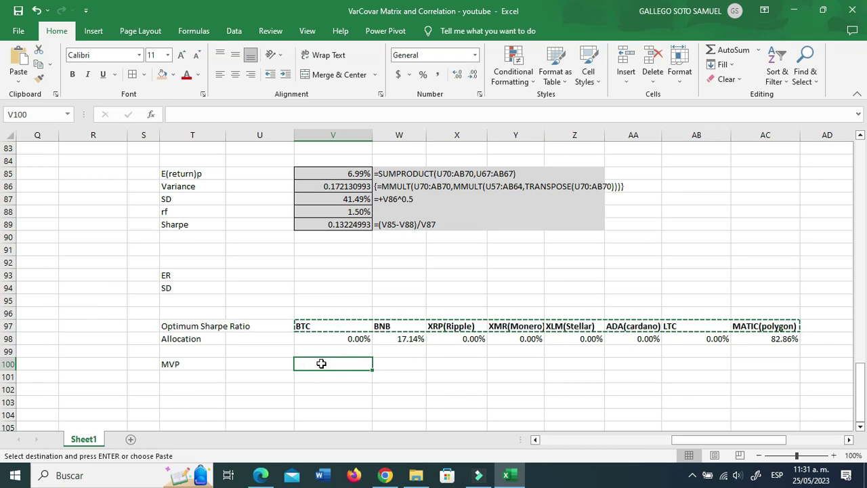
key("ctrl+v")
left_click(317, 388)
Step: Copy the "Allocation" label from T98 to T101, directly under "MVP", and select V101
left_click(183, 339)
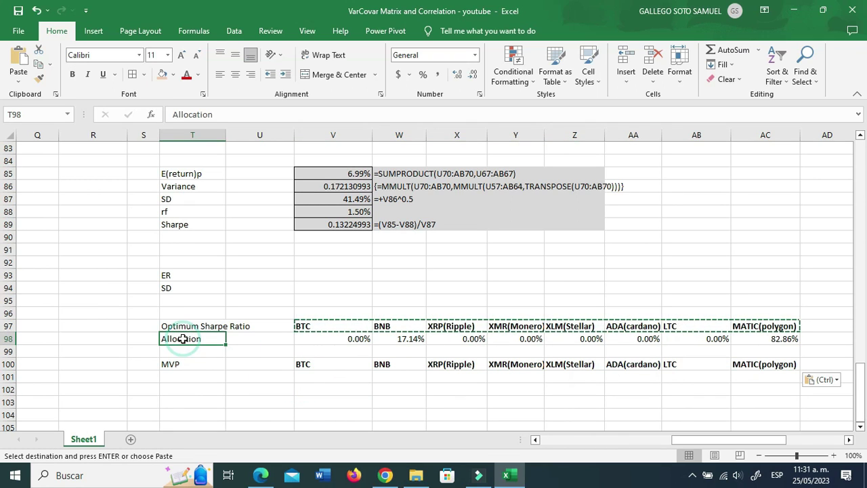
key("ctrl+c")
left_click(193, 375)
key("ctrl+v")
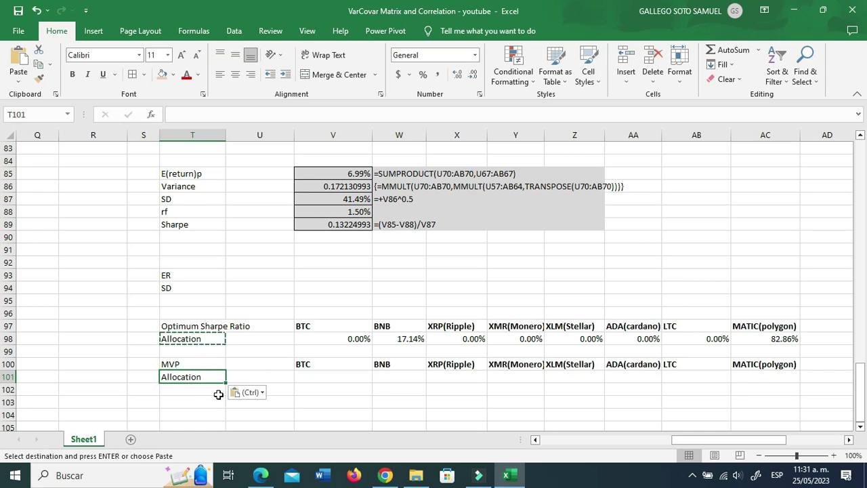
key("Escape")
left_click(318, 377)
scroll(318, 377, "up", 1)
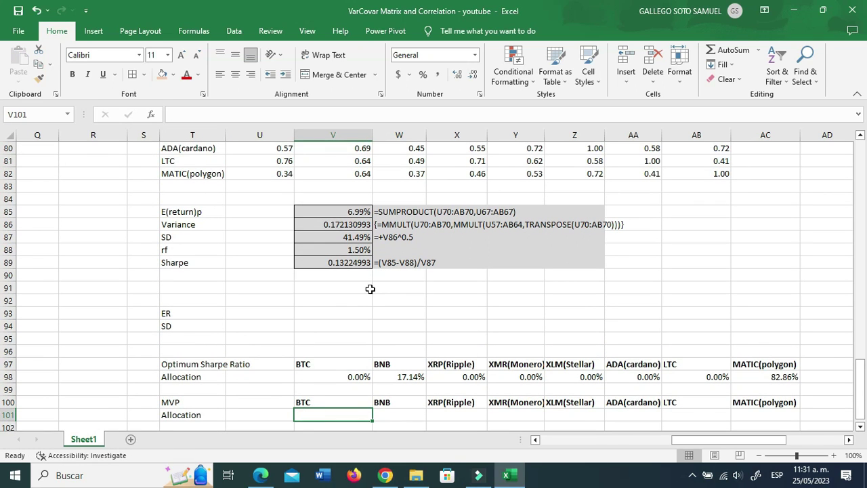
Step: Set up Solver to minimize the portfolio variance in V86 as the objective
scroll(370, 289, "up", 1)
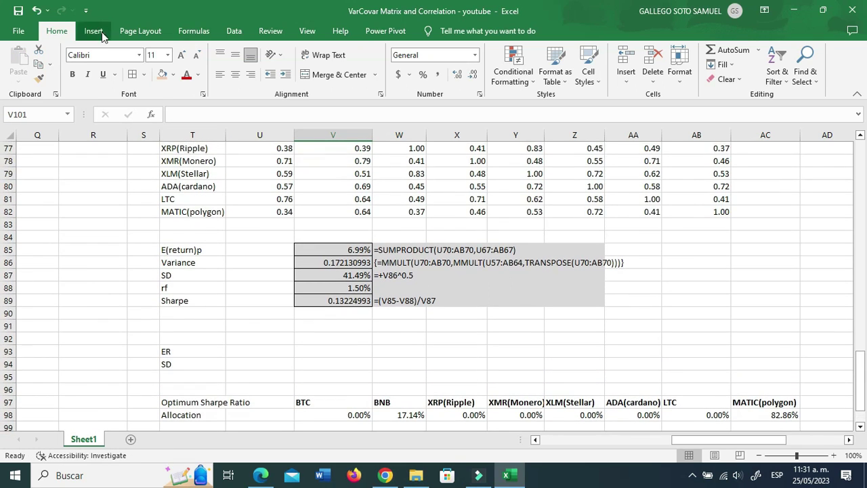
left_click(233, 32)
left_click(749, 66)
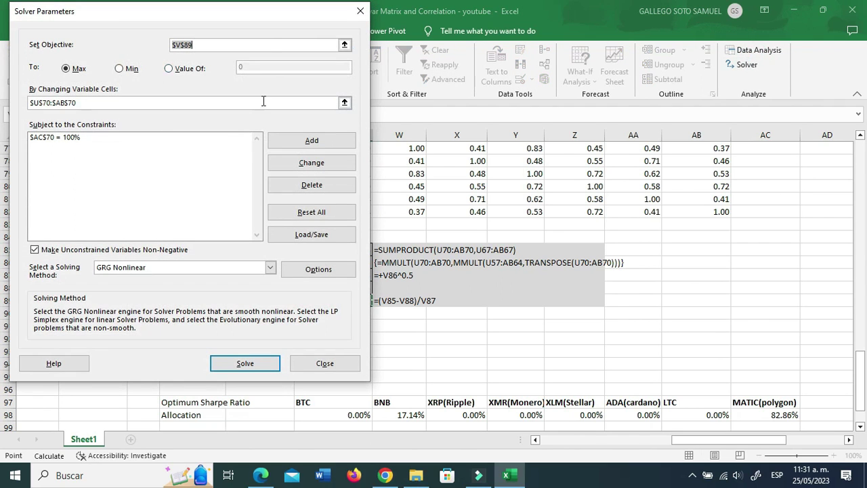
left_click(345, 46)
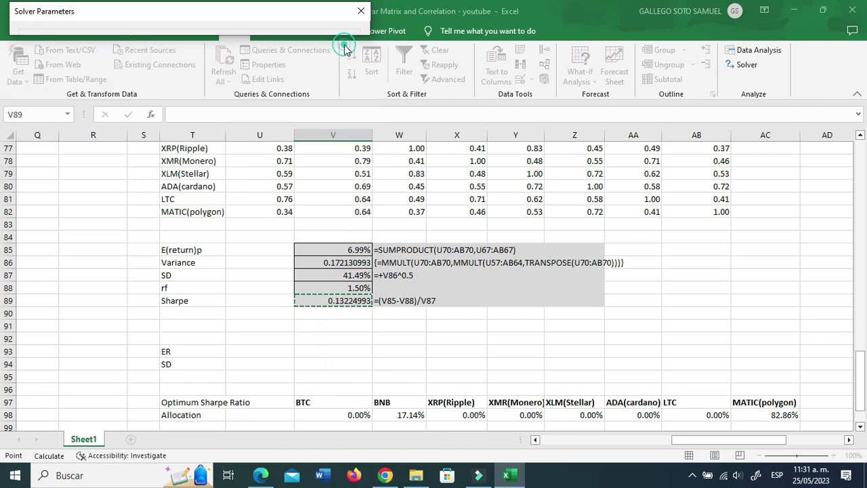
left_click(330, 261)
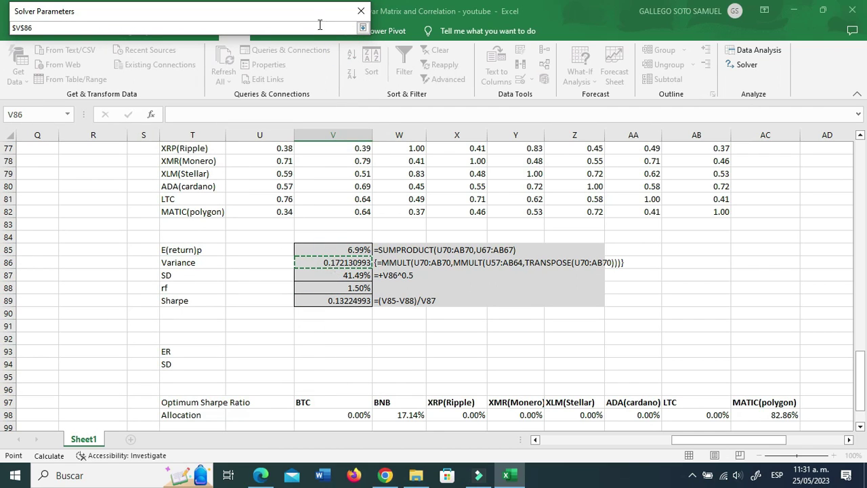
left_click(362, 28)
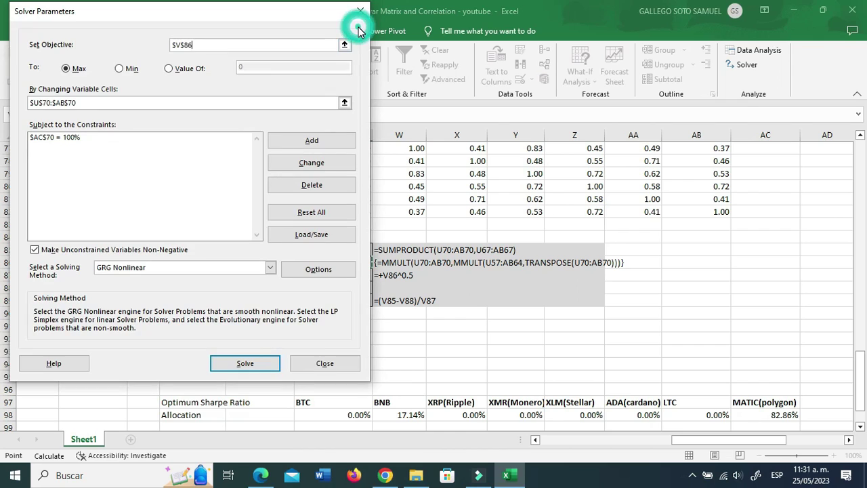
left_click(120, 70)
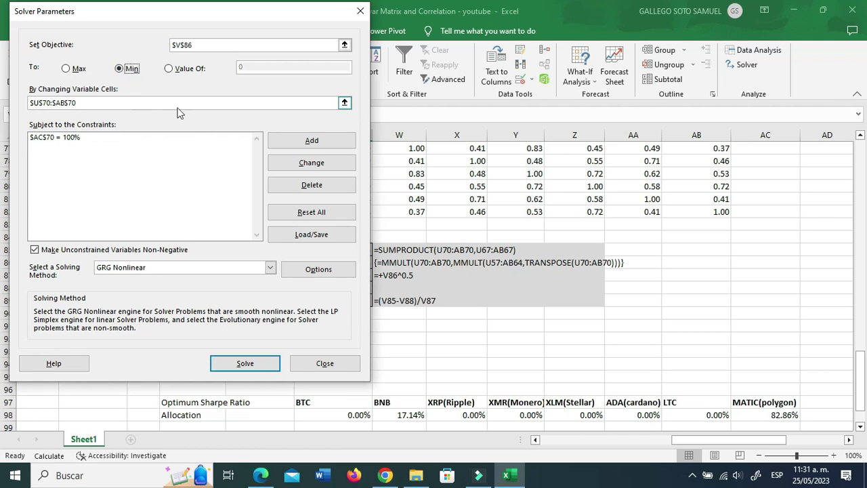
Step: Solve by changing the allocations in U70:AB70, subject to AC70 = 100%, and keep the Solver solution
left_click(344, 103)
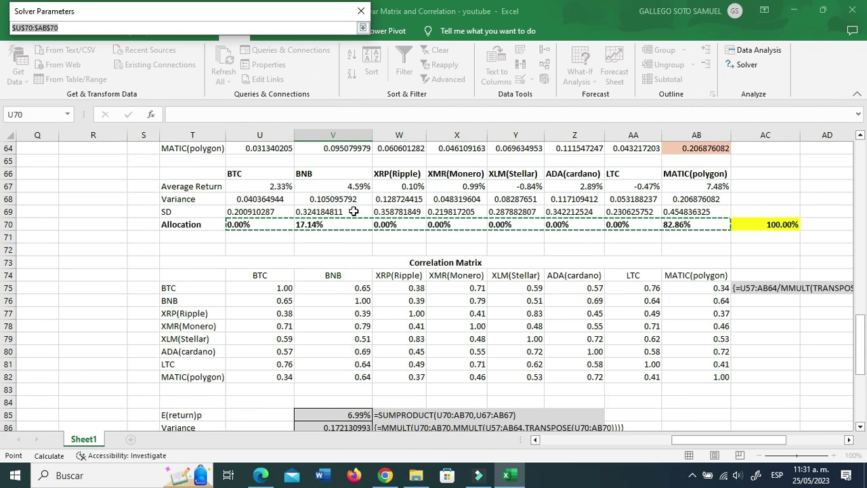
left_click(363, 26)
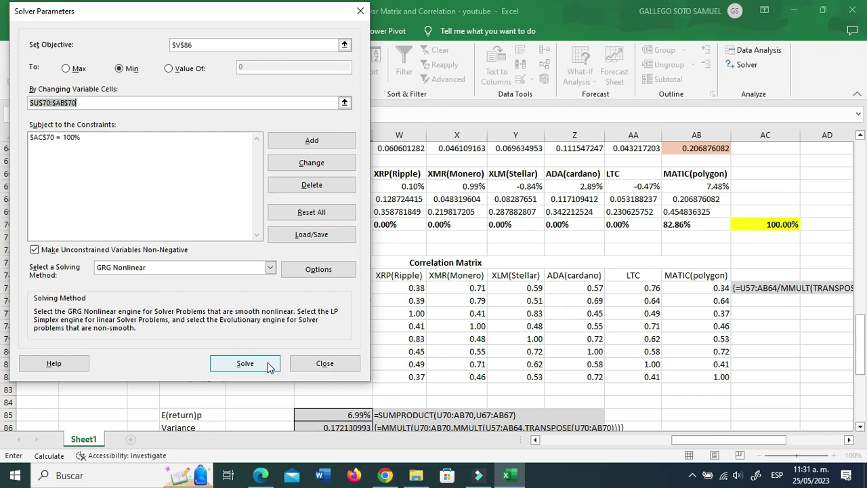
left_click(245, 364)
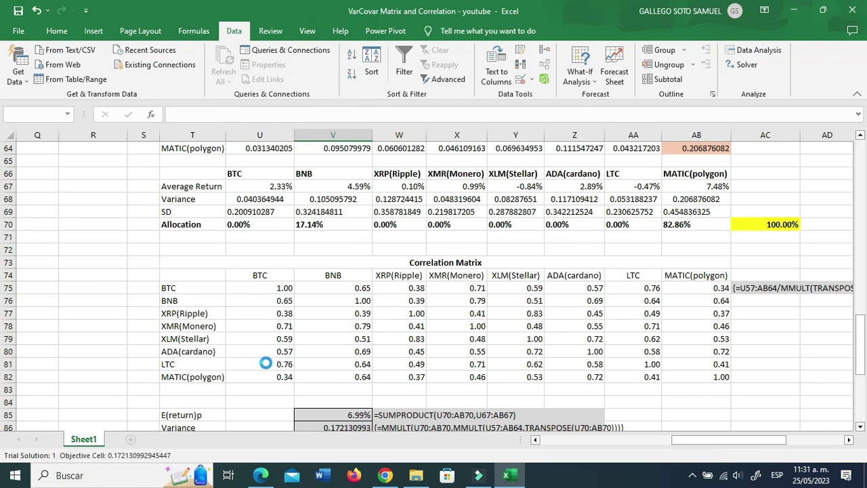
left_click(285, 262)
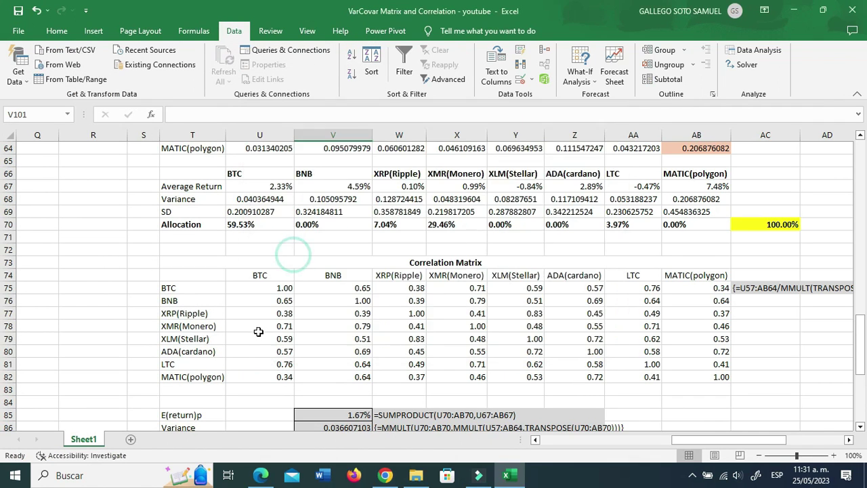
Step: Copy the solved allocations from U70:AB70 and paste their values into the MVP Allocation row starting at V101
scroll(257, 338, "down", 4)
scroll(257, 338, "down", 2)
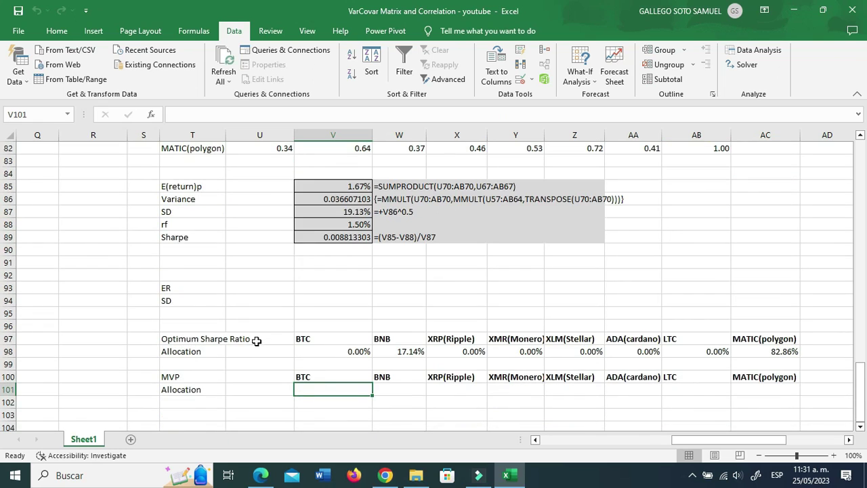
scroll(257, 341, "up", 5)
left_click_drag(252, 187, 672, 189)
key("ctrl+c")
scroll(489, 262, "down", 7)
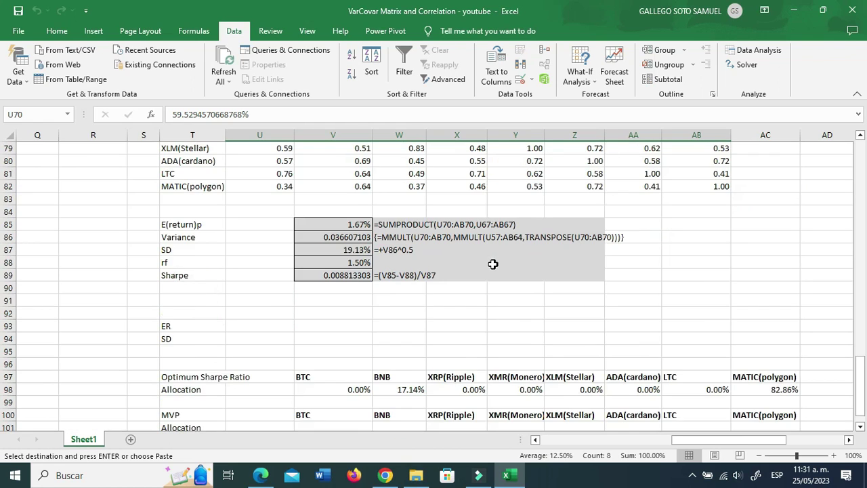
left_click(357, 315)
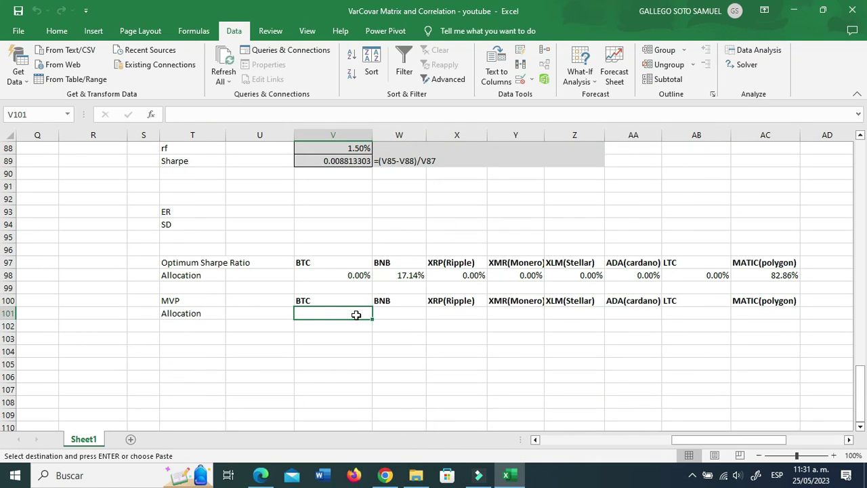
right_click(357, 316)
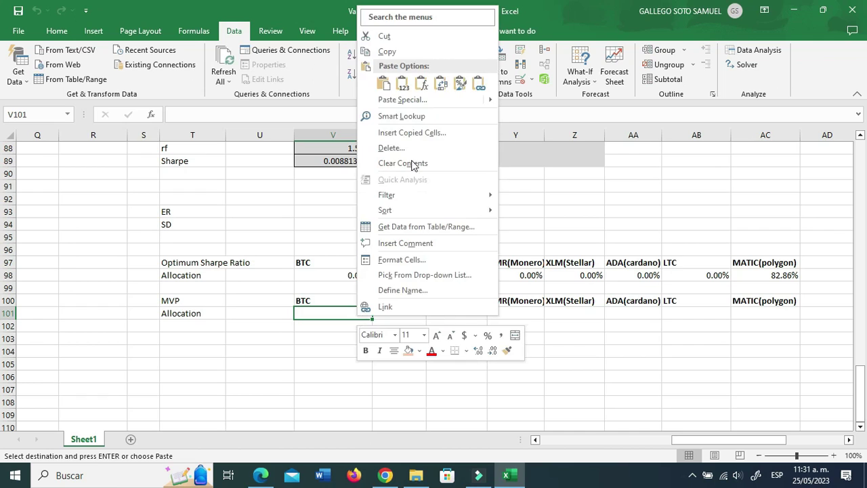
left_click(382, 87)
Step: Format the MVP allocations in V101:AC101 as percentages with two decimal places
left_click(353, 330)
left_click(349, 311)
left_click_drag(349, 312, 748, 315)
left_click(62, 30)
left_click(425, 75)
left_click(457, 75)
left_click(457, 75)
left_click(437, 326)
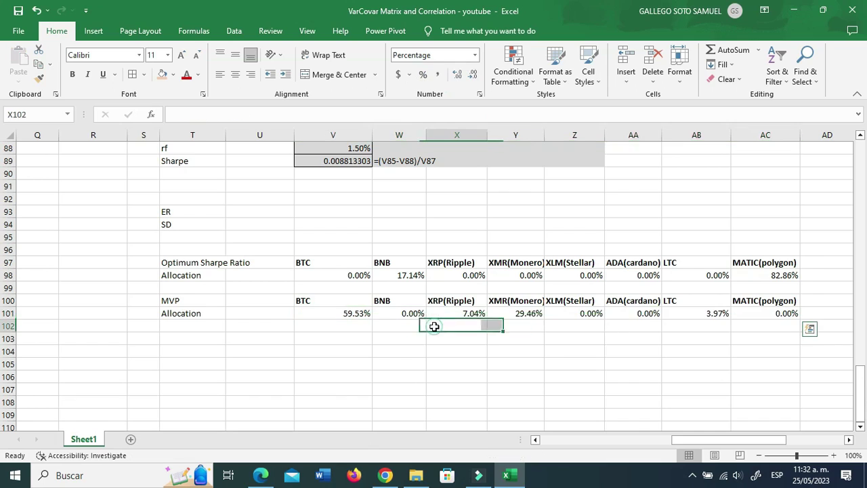
left_click(352, 367)
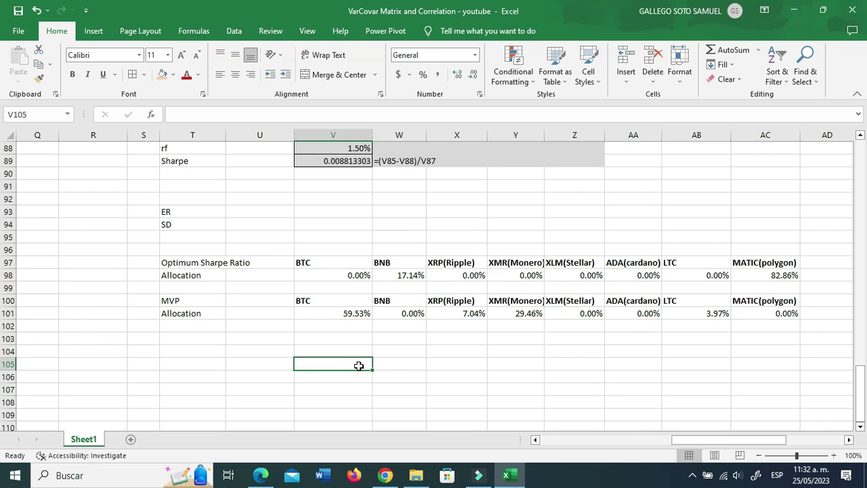
Step: Enter the minimum variance portfolio's expected return, 1.67%, as the first ER value in V93
left_click(264, 213)
left_click(300, 217)
left_click(313, 210)
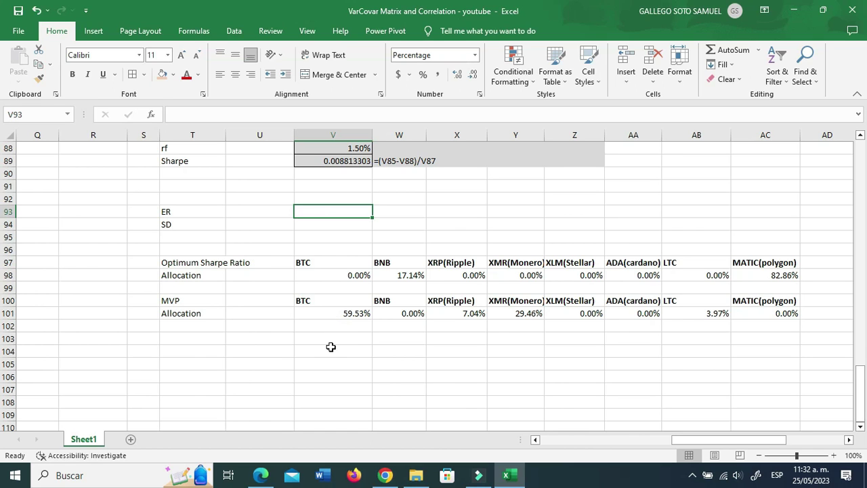
scroll(330, 347, "up", 3)
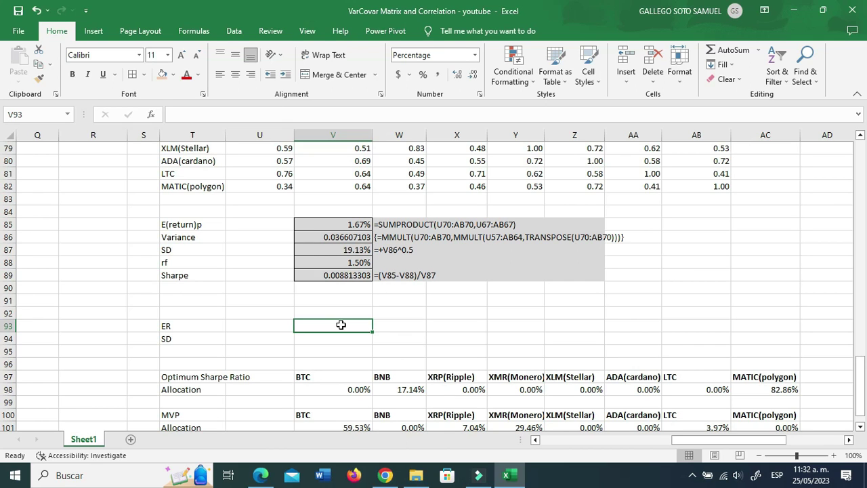
scroll(341, 325, "down", 2)
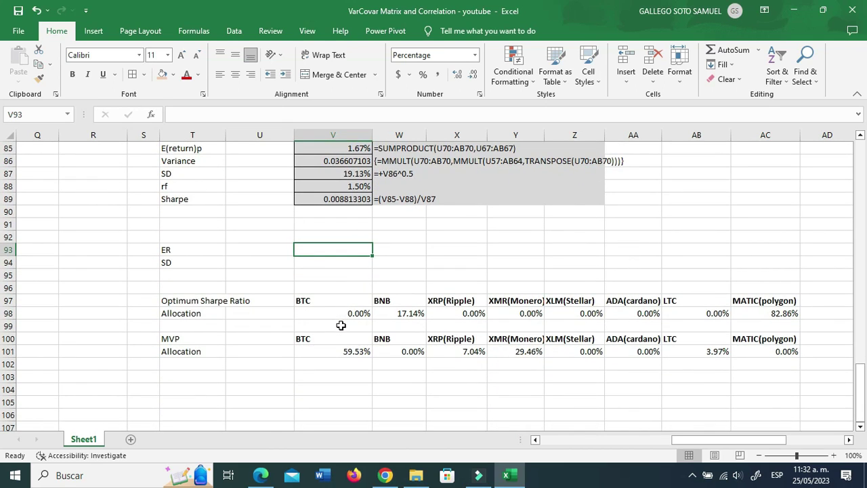
scroll(341, 325, "up", 2)
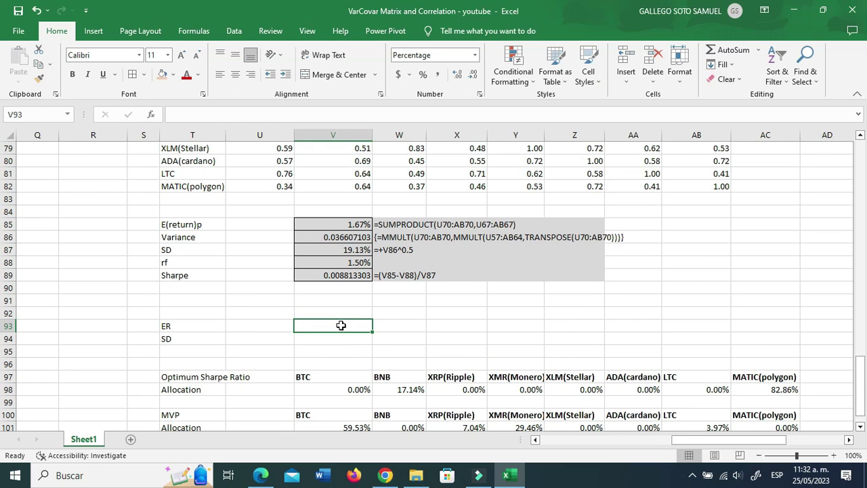
scroll(350, 345, "down", 1)
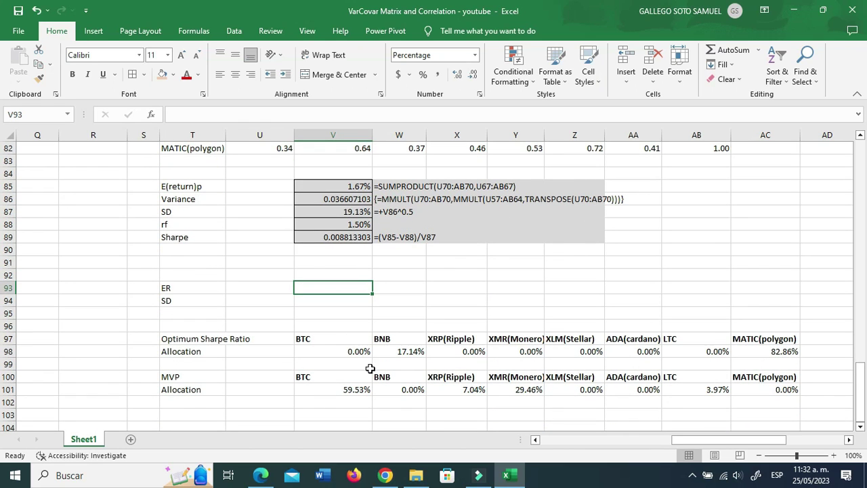
left_click(201, 186)
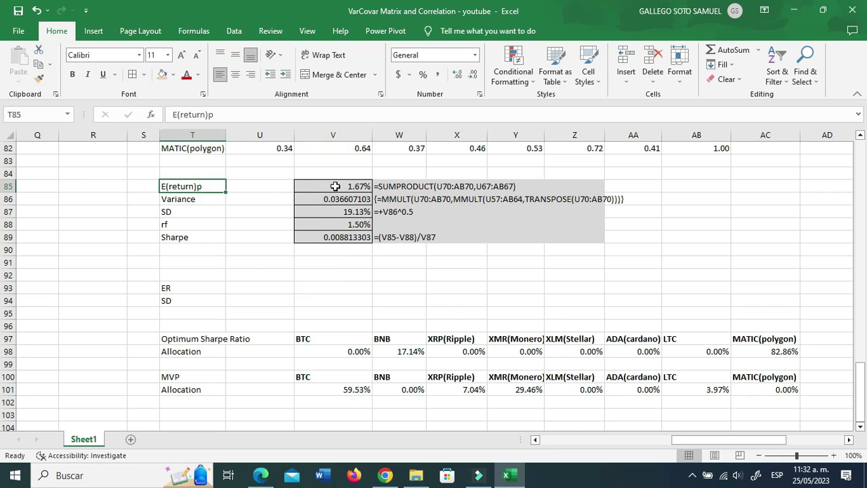
left_click(332, 186)
left_click(336, 290)
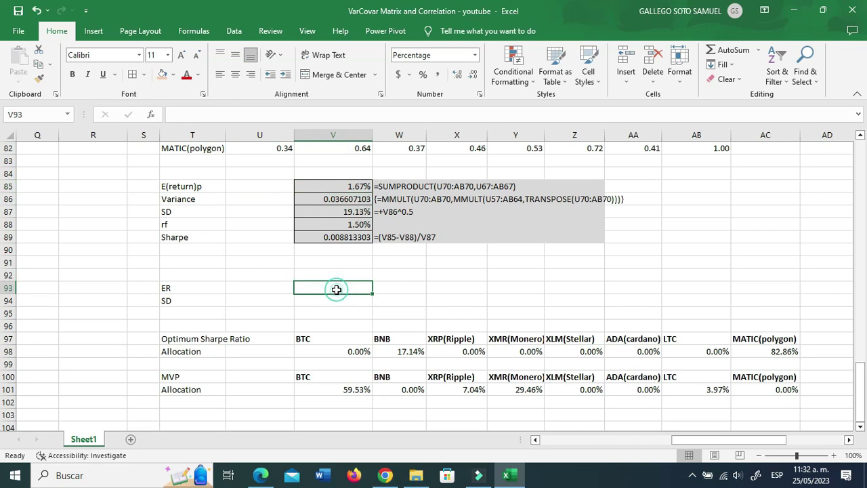
type("1.")
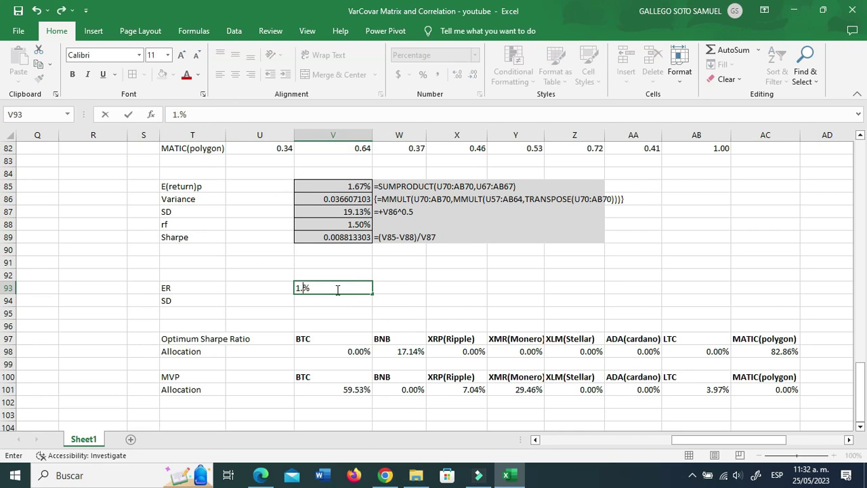
type("67")
key("Return")
Step: Examine the average returns in U67:AB67, especially MATIC's, to judge the return range for the ER and SD table
scroll(336, 290, "up", 8)
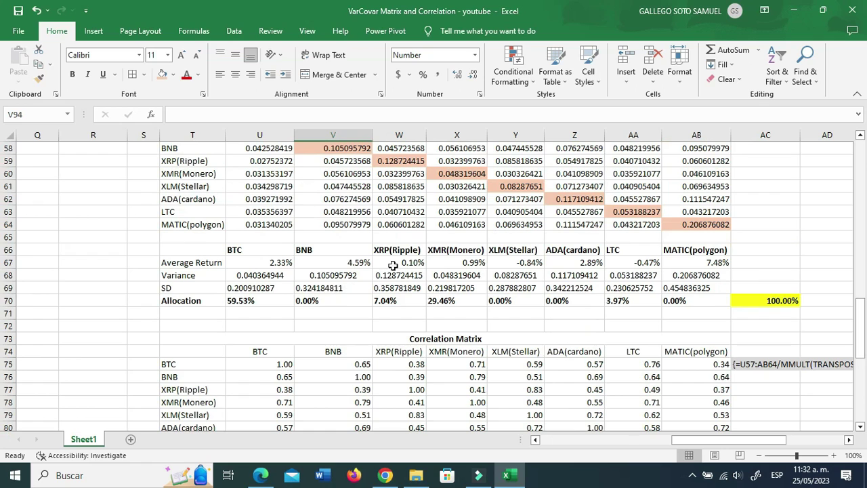
scroll(393, 265, "up", 1)
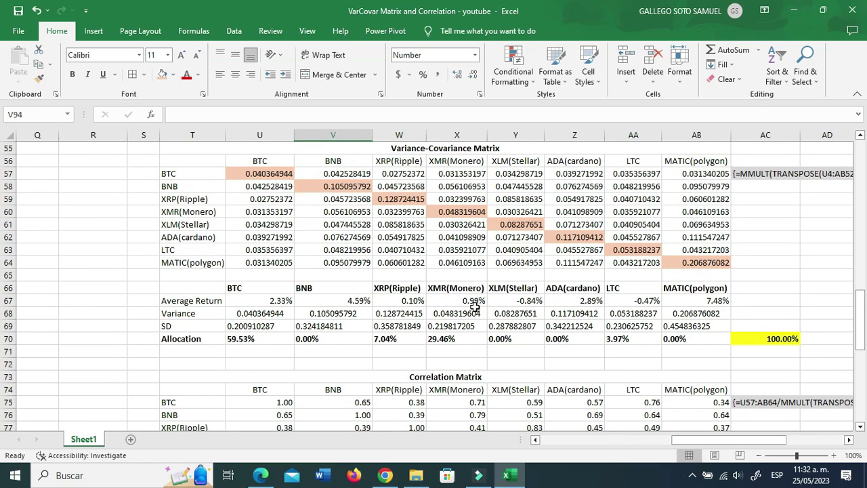
left_click_drag(279, 305, 700, 301)
left_click(705, 301)
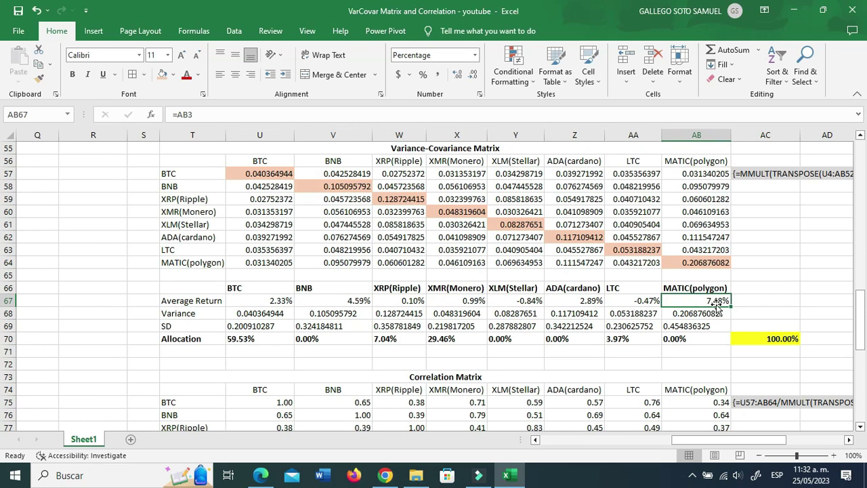
scroll(612, 308, "down", 5)
scroll(612, 308, "down", 4)
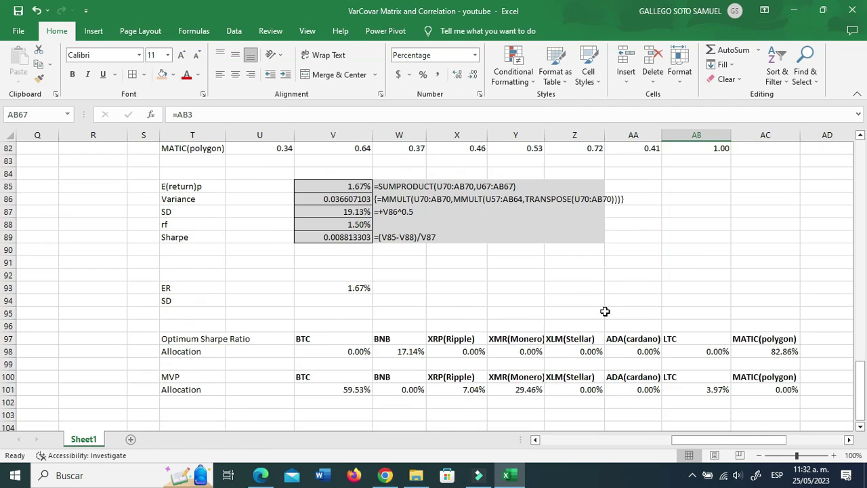
left_click(400, 287)
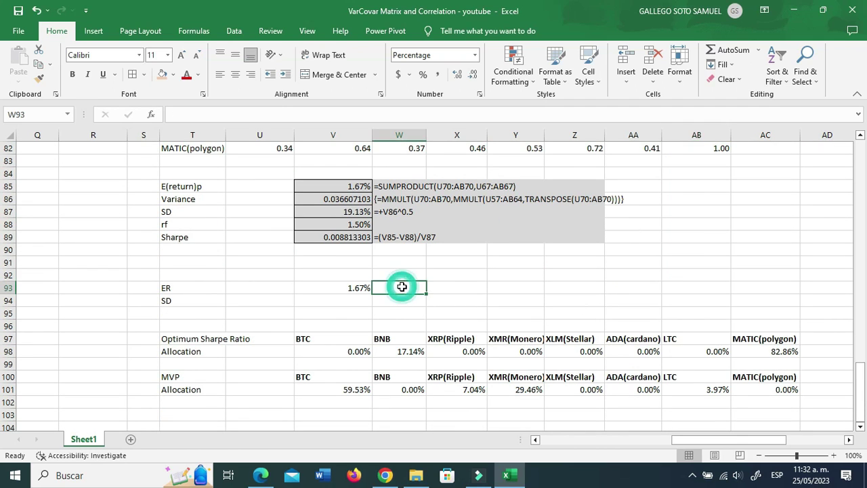
left_click(192, 300)
left_click(348, 300)
left_click(360, 287)
Step: Enter a formula in W93 that adds 1% to the expected return in V93
left_click(405, 289)
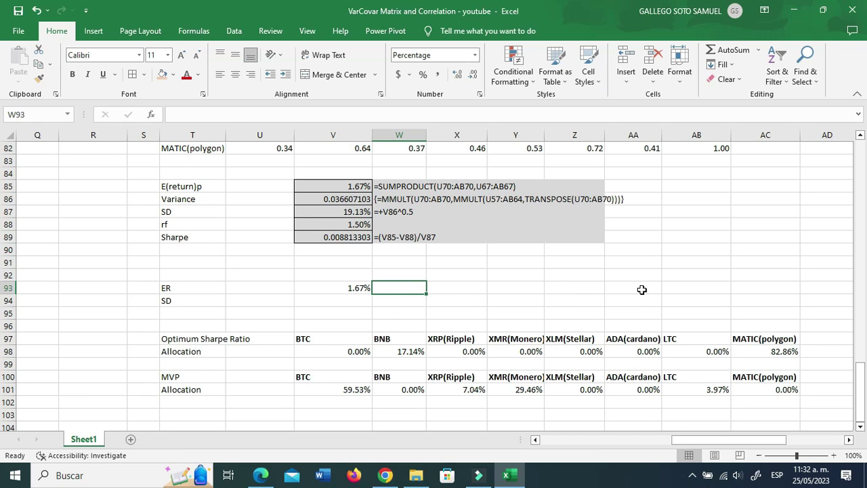
scroll(641, 289, "up", 6)
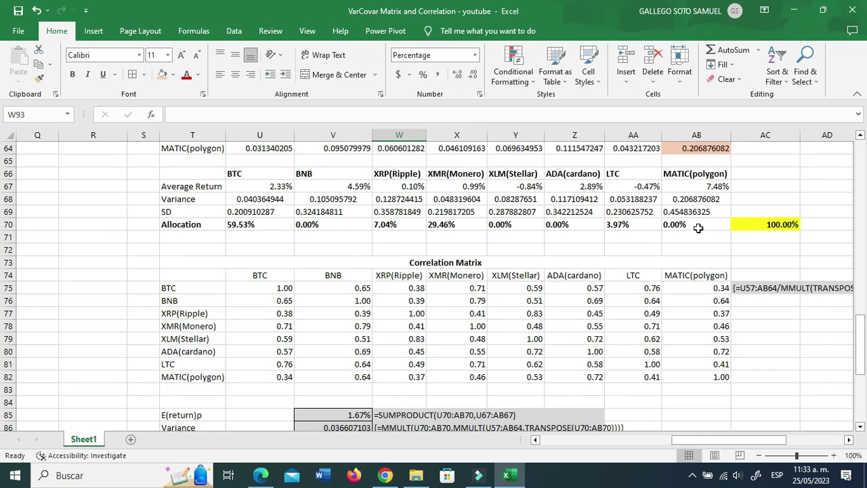
scroll(698, 227, "down", 5)
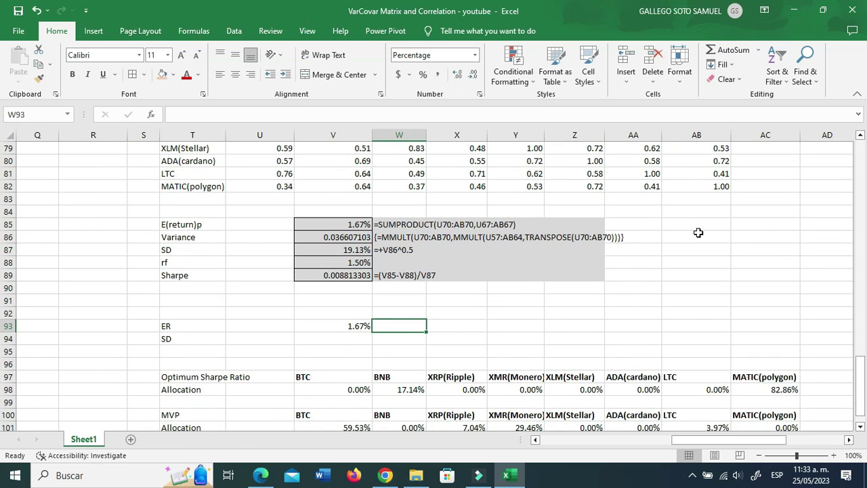
type("+")
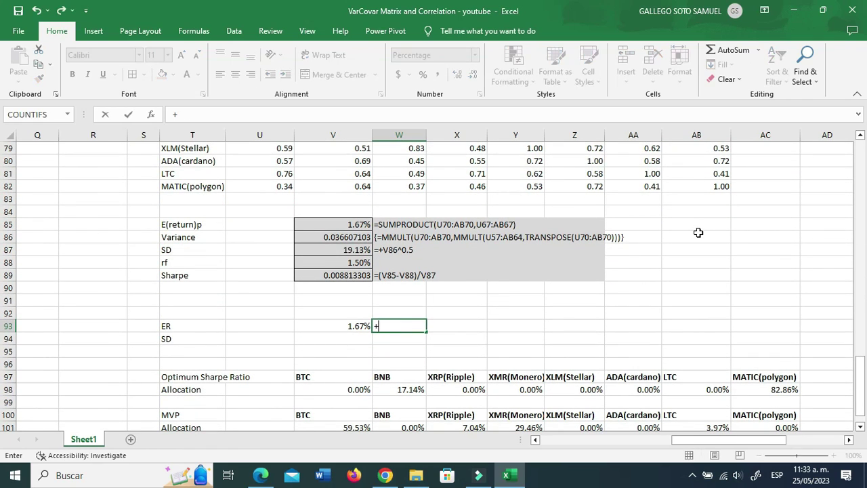
key("Left")
type("+")
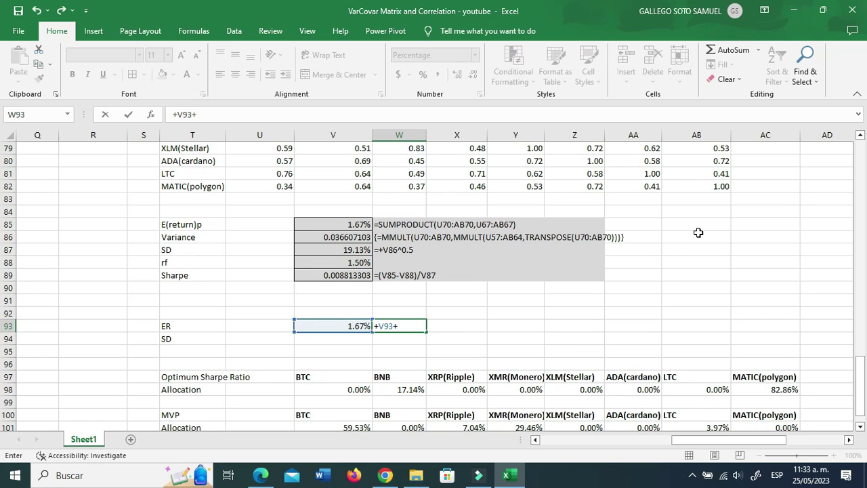
key("Return")
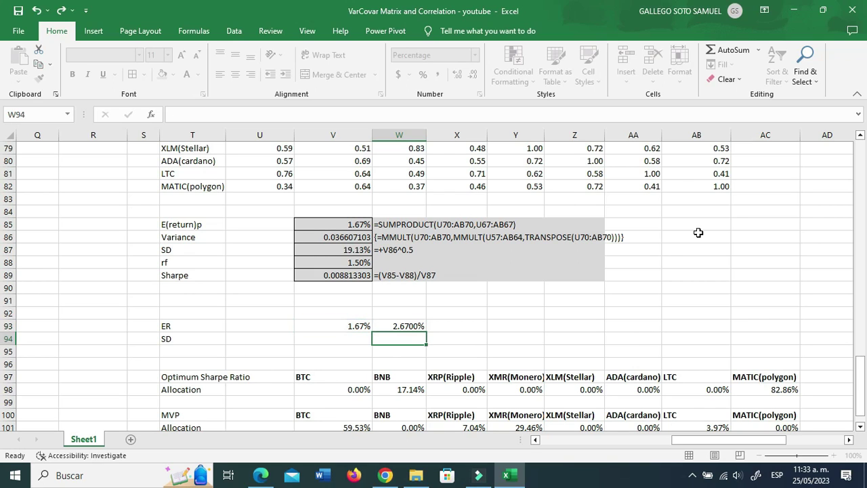
Step: Fill the ER formula from W93 across to AB93, then replace AB93 with 7.4% as the last return
left_click(409, 326)
left_click_drag(426, 332, 720, 328)
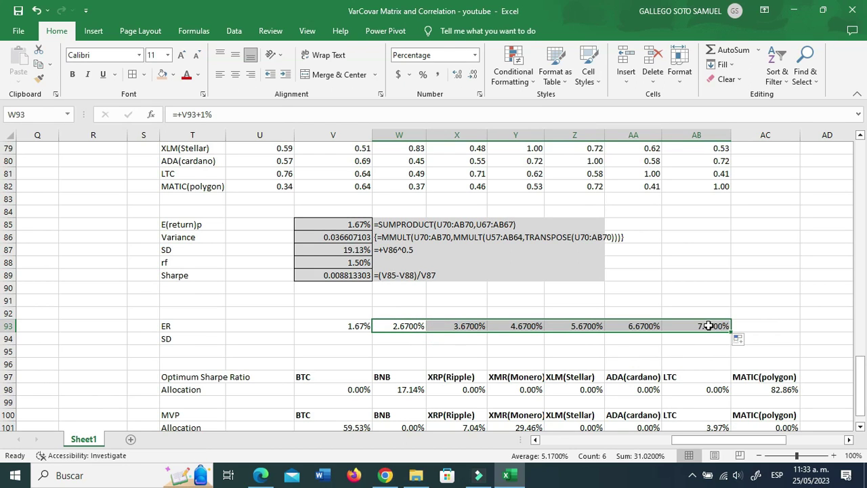
left_click(708, 326)
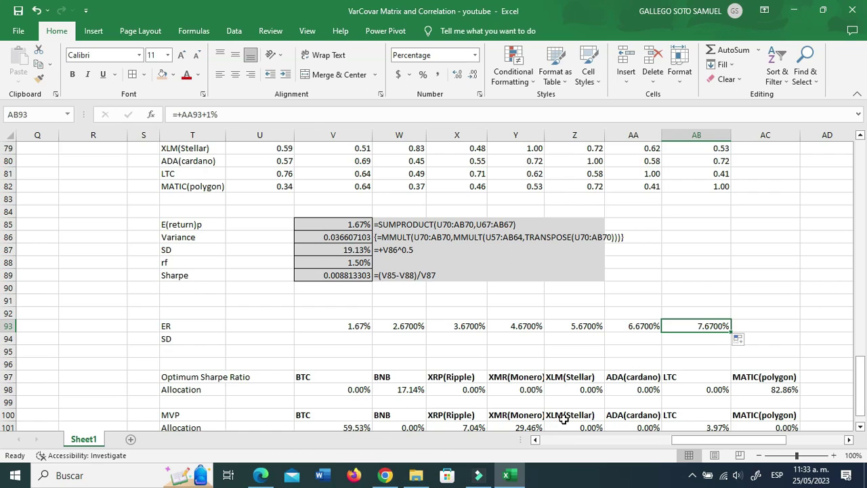
type("7.4")
key("Return")
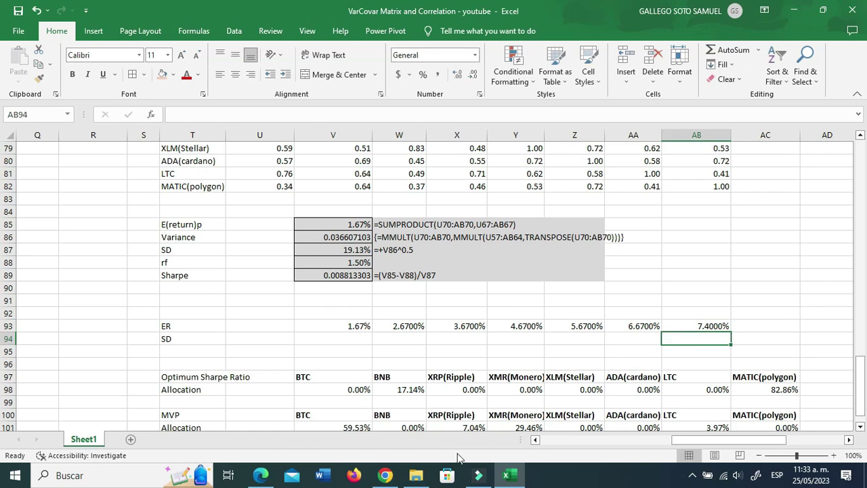
Step: Paste the portfolio SD from V87 as a static value into V94, under the 1.67% return
left_click(346, 339)
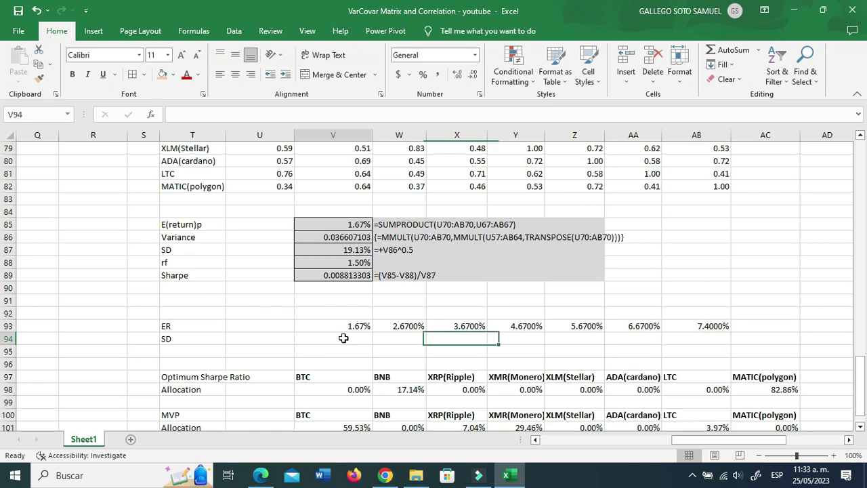
left_click(348, 250)
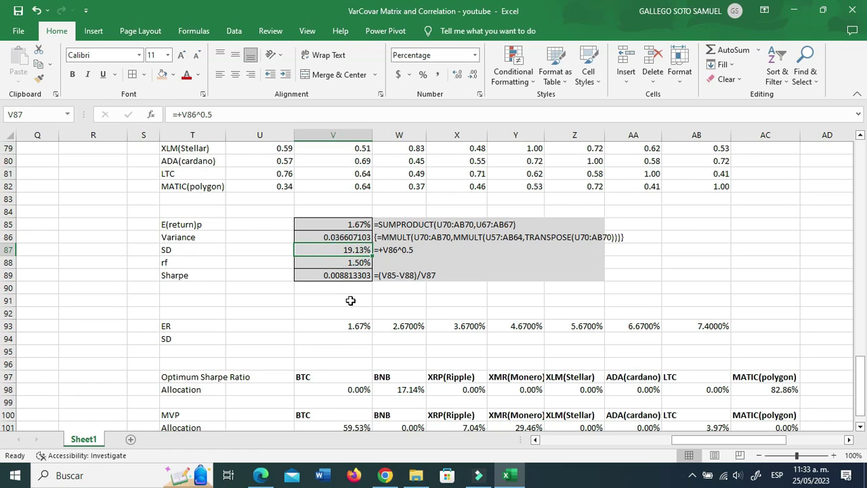
key("ctrl+c")
left_click(348, 339)
right_click(350, 342)
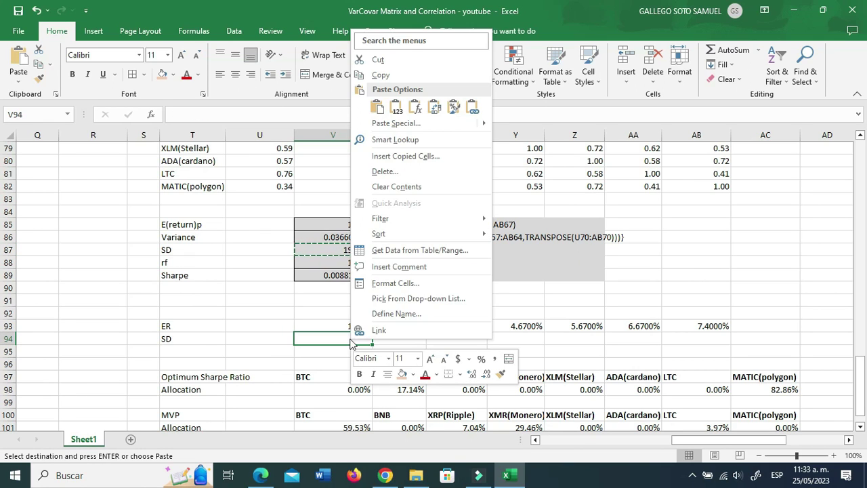
left_click(396, 106)
left_click(399, 338)
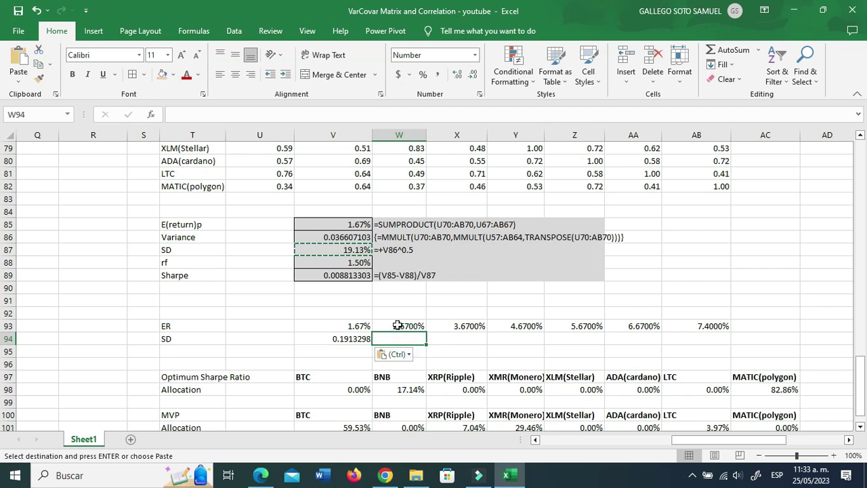
key("Escape")
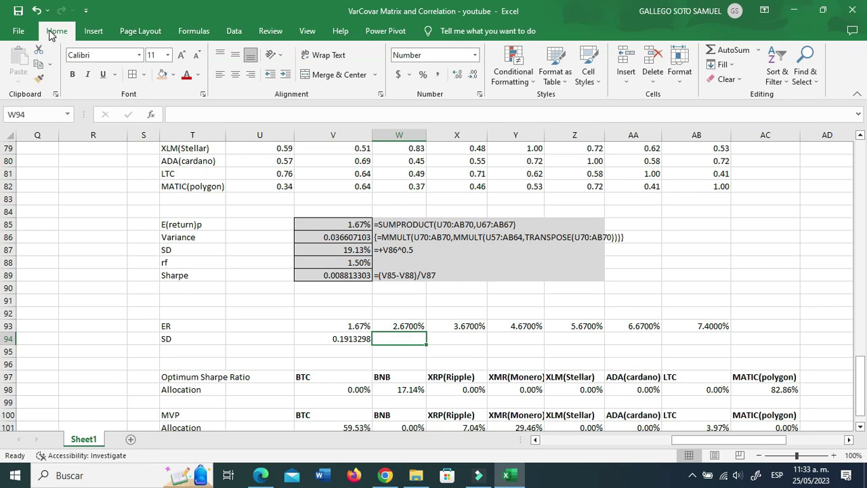
Step: Open the Solver parameters to find the portfolio for the 2.67% return
left_click(231, 31)
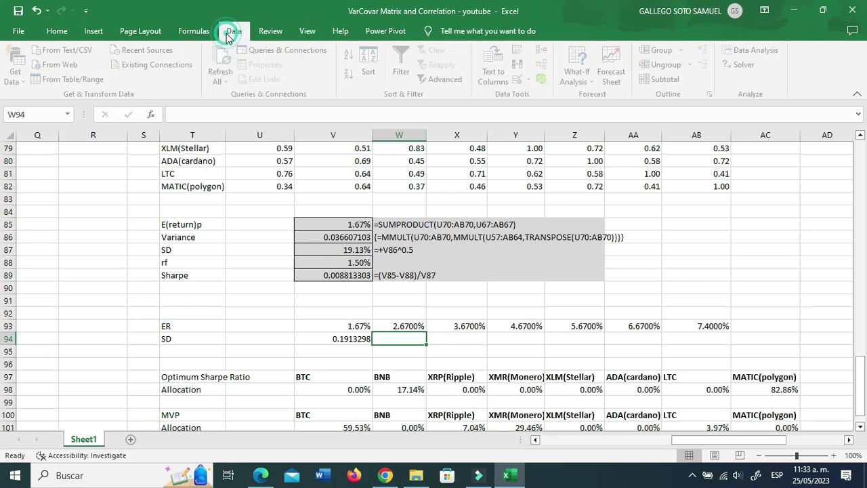
left_click(756, 67)
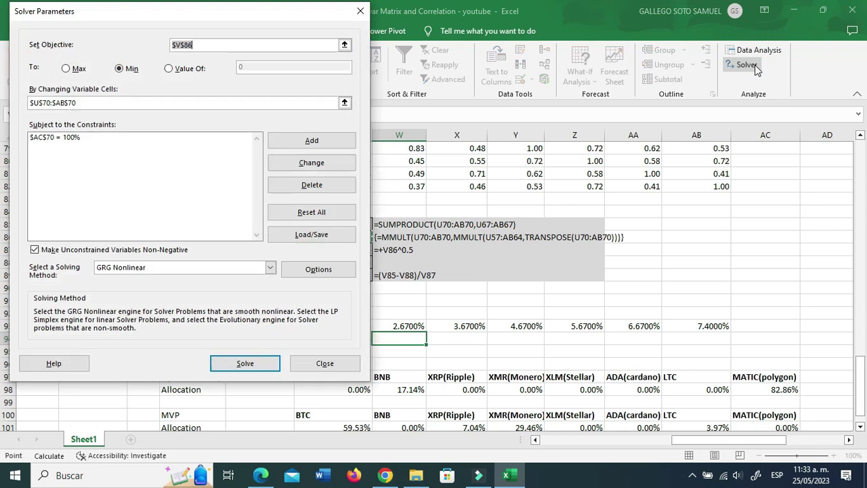
left_click(72, 70)
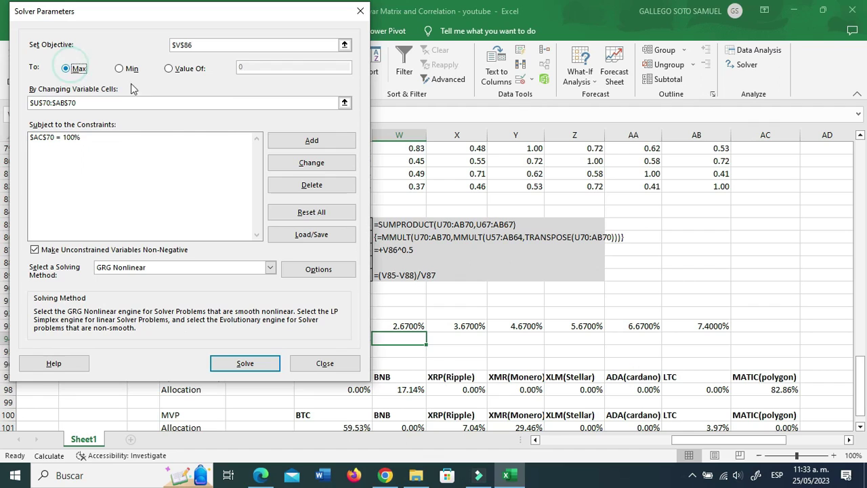
left_click(345, 45)
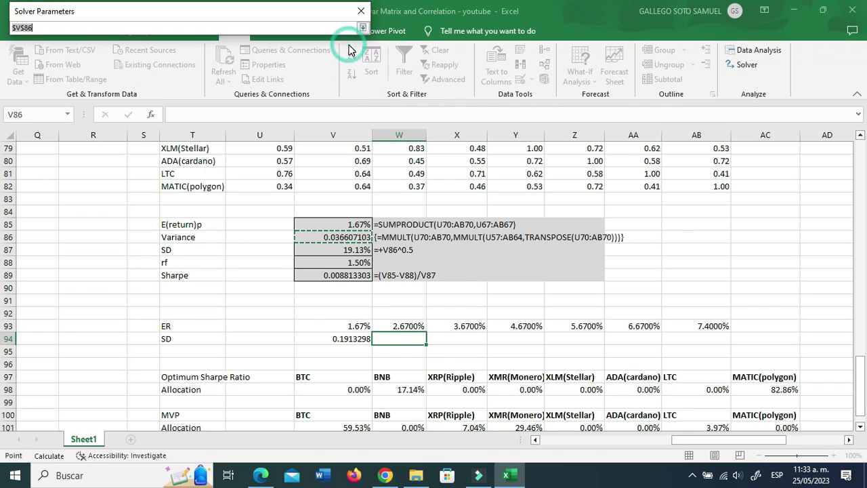
left_click(340, 226)
left_click(363, 27)
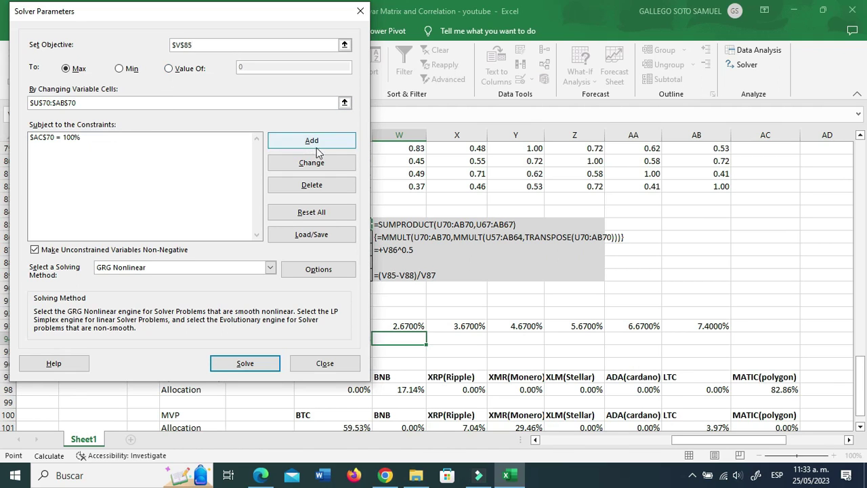
key("Return")
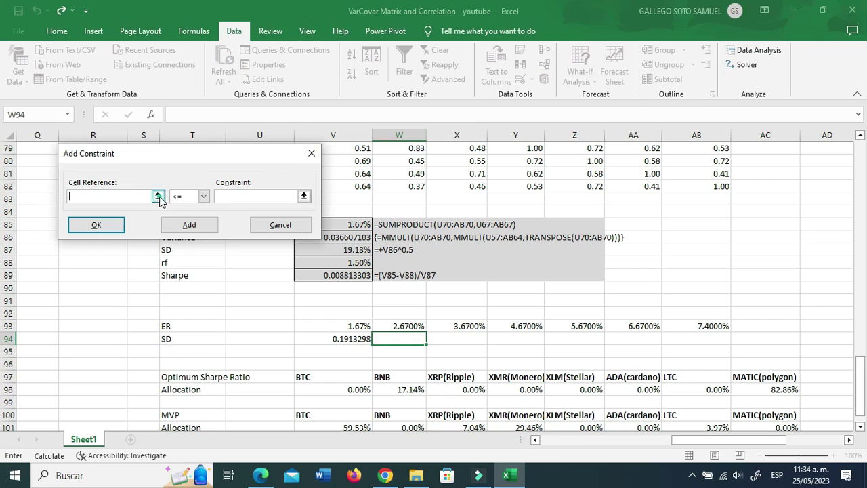
left_click(158, 196)
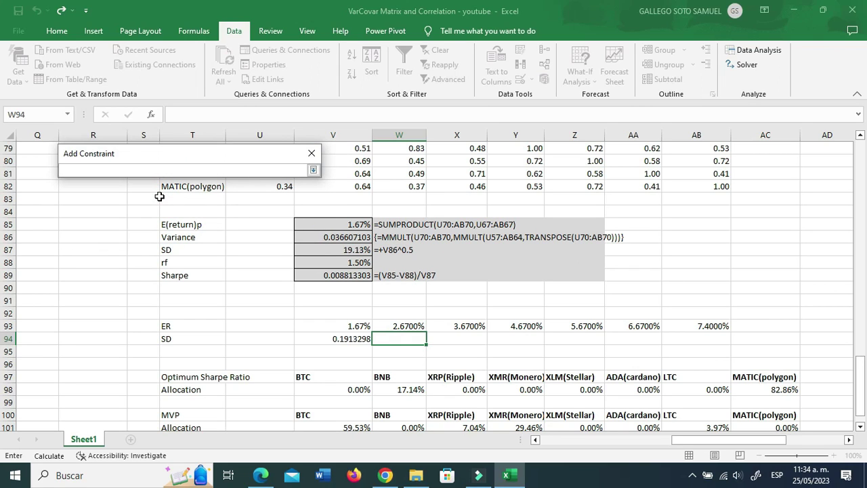
left_click(334, 226)
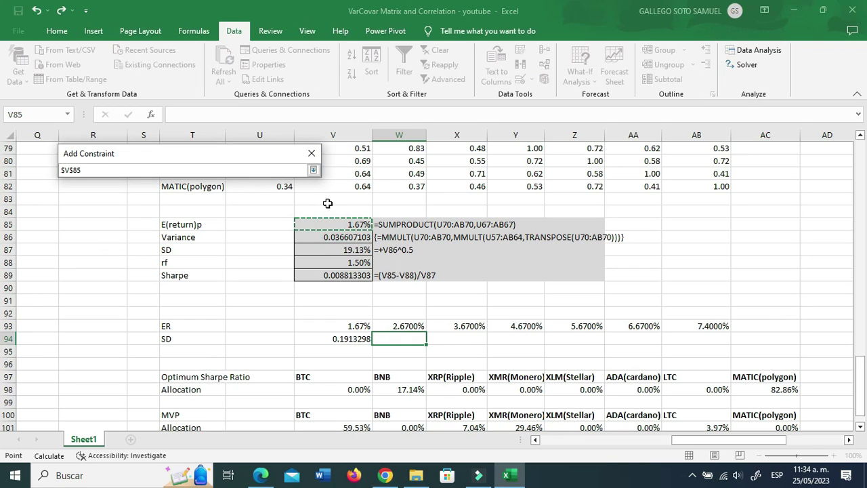
left_click(312, 153)
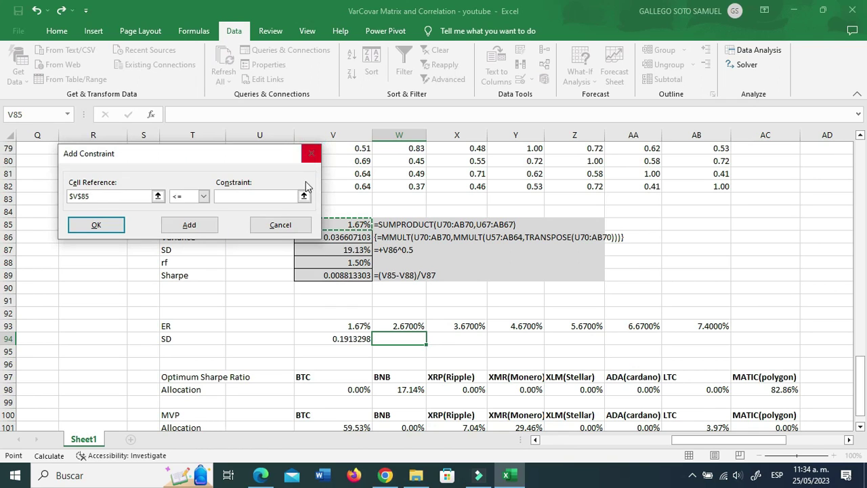
left_click(263, 224)
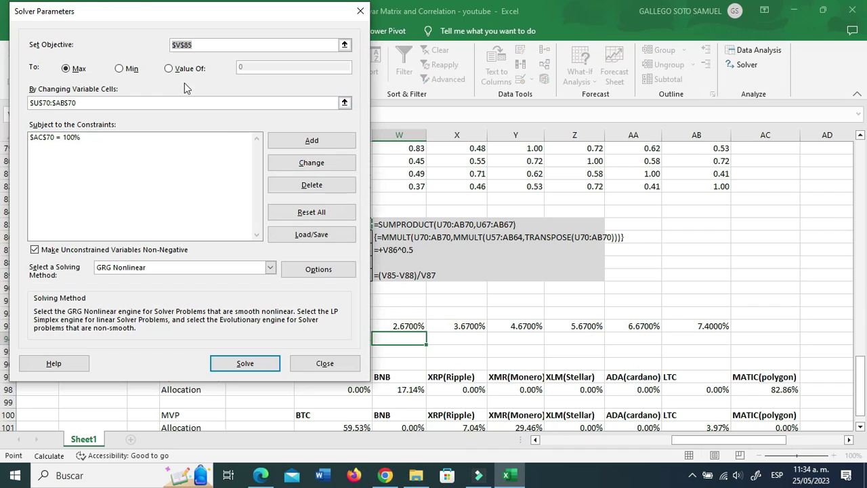
Step: Set the Solver objective to minimize the portfolio variance in V86
left_click(346, 45)
left_click(336, 238)
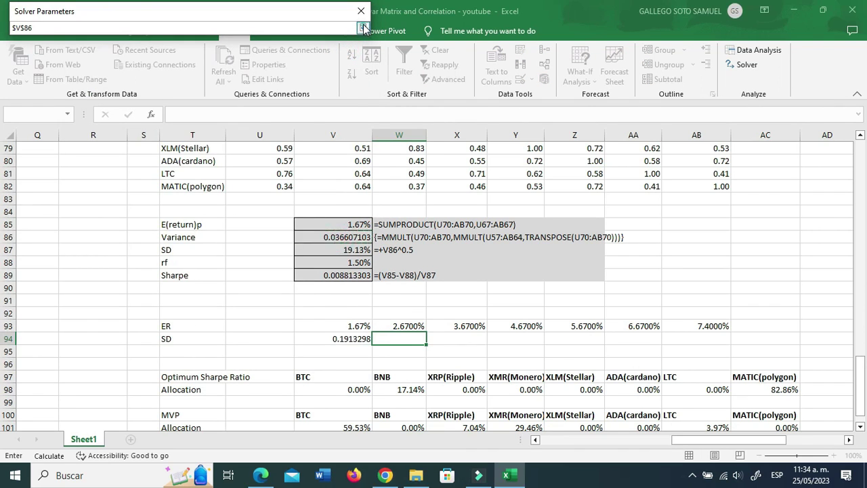
left_click(362, 27)
left_click(119, 69)
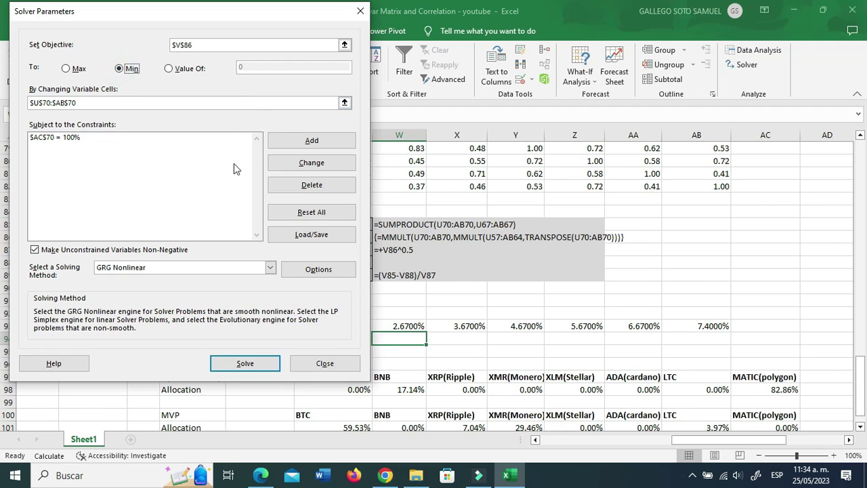
Step: Add the constraint that V85 is at least 2.67%, then solve and keep the Solver solution
left_click(324, 141)
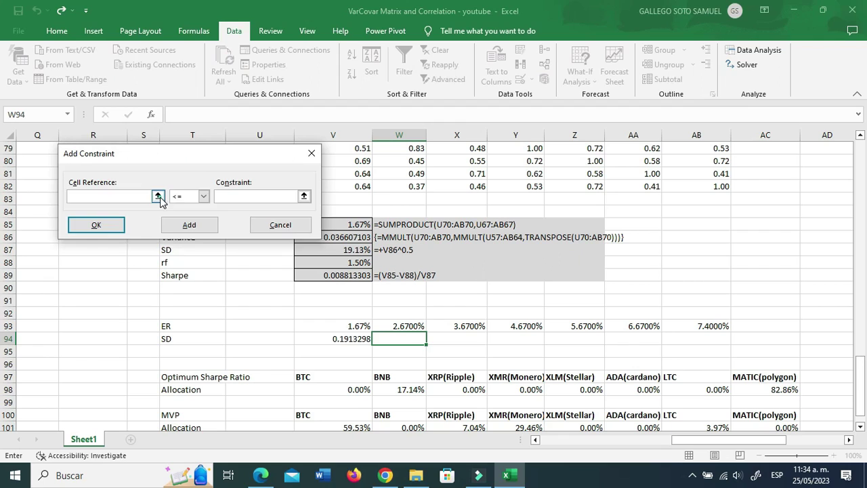
left_click(158, 197)
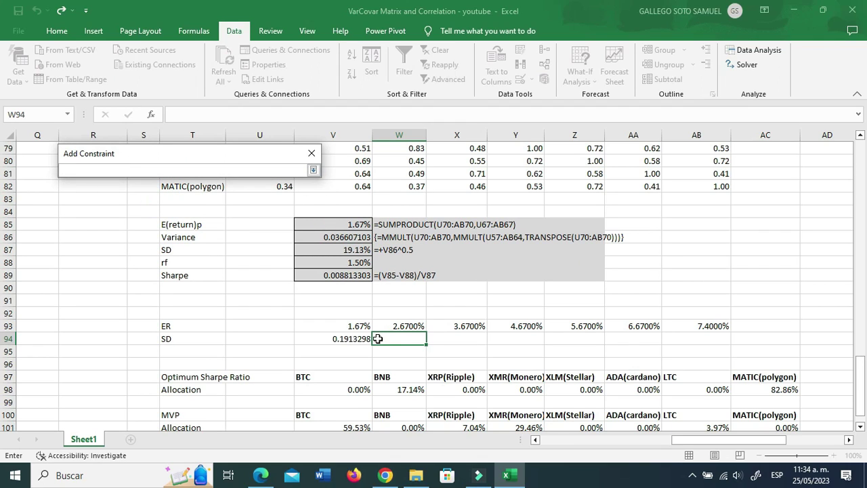
left_click(360, 221)
left_click(313, 170)
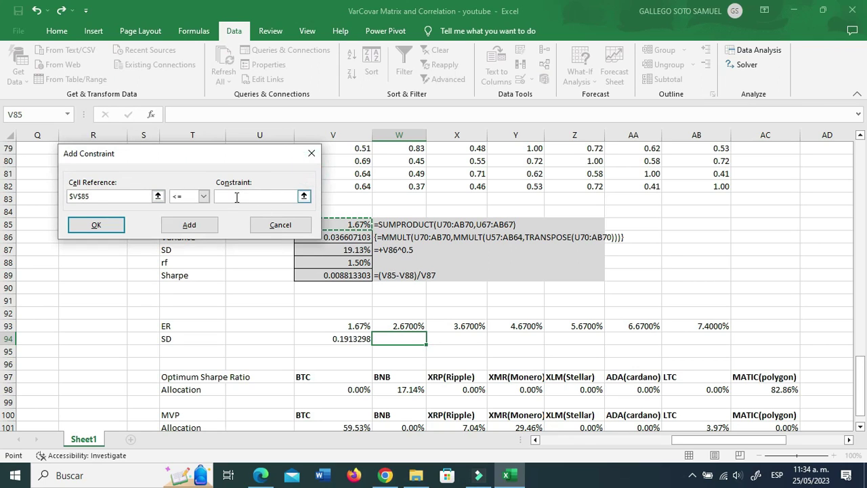
left_click(204, 196)
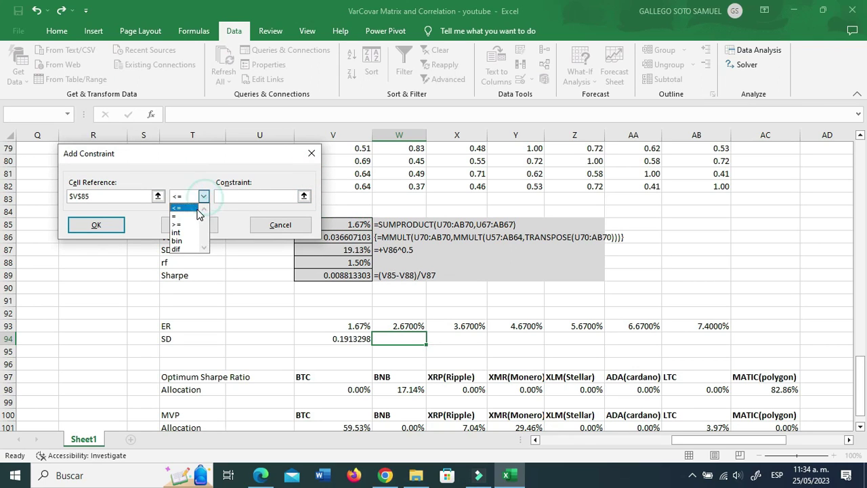
left_click(197, 225)
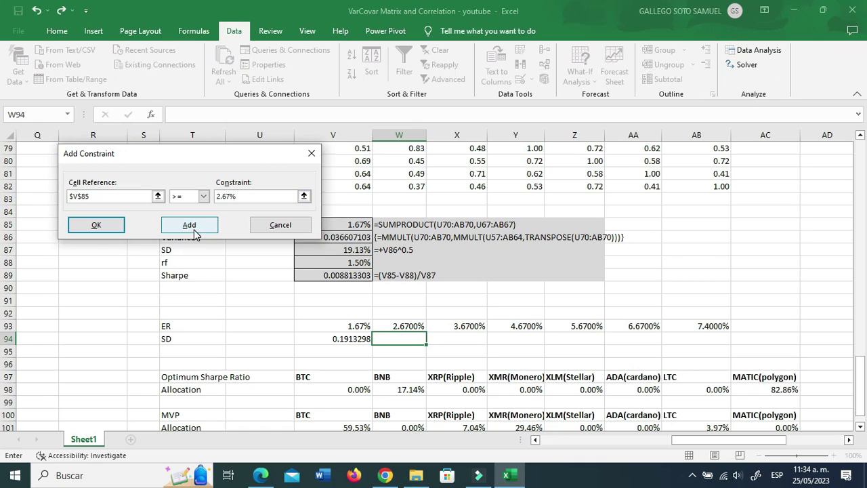
left_click(96, 225)
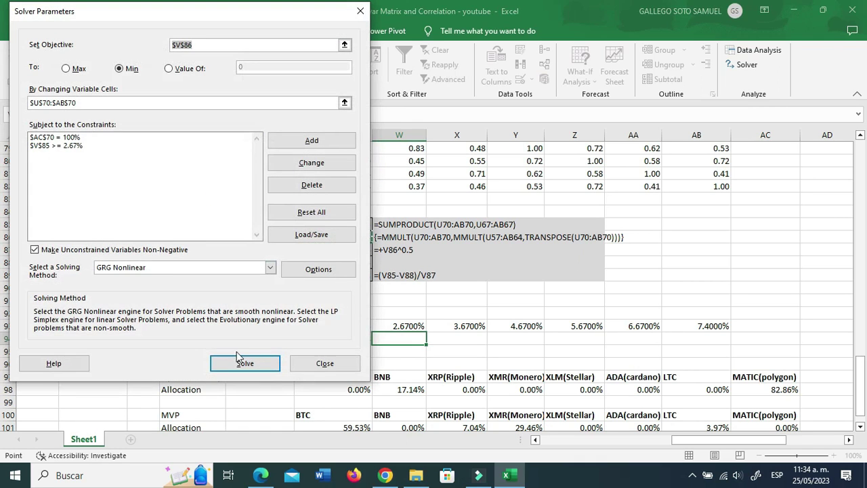
left_click(246, 363)
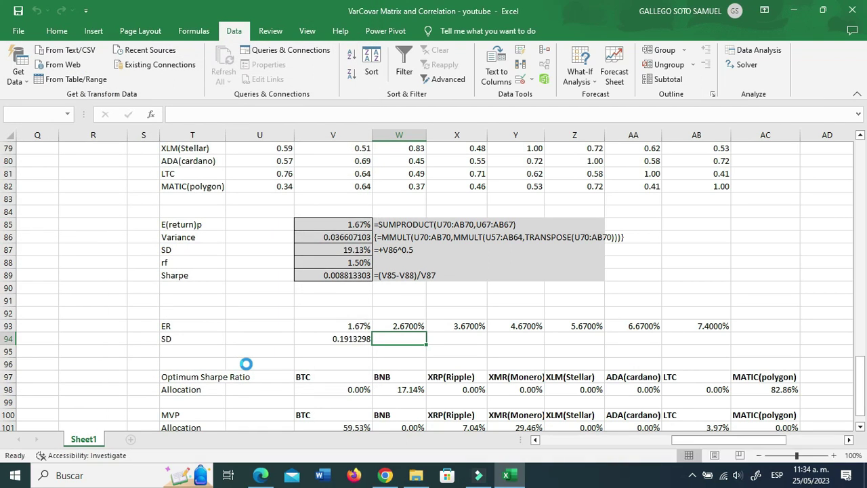
left_click(285, 261)
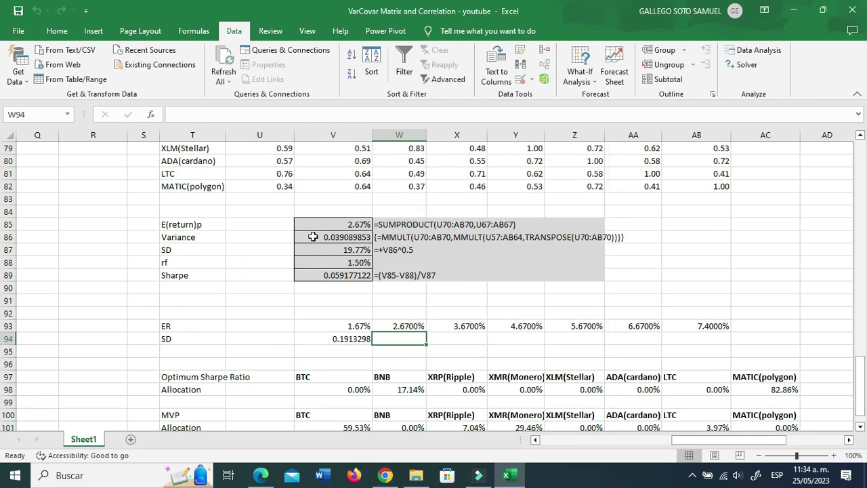
Step: Paste the portfolio variance from V86 as a static value into W94, under the 2.67% return
left_click(313, 236)
key("ctrl+c")
left_click(399, 340)
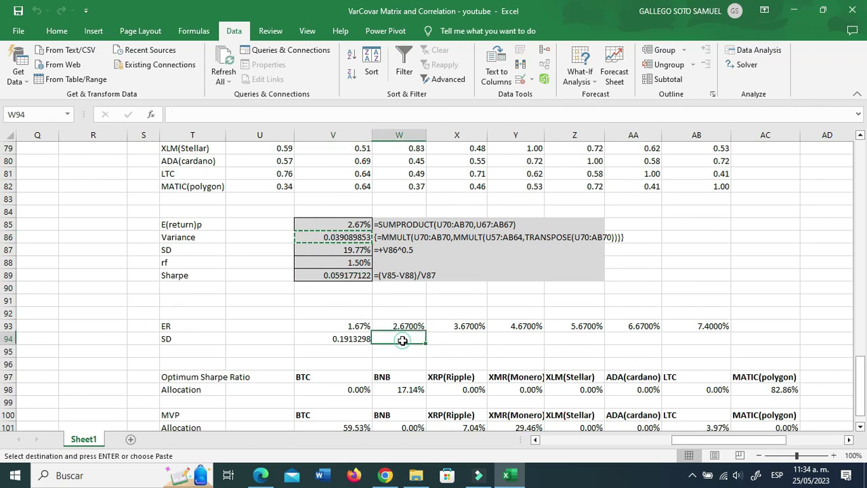
right_click(400, 341)
left_click(447, 109)
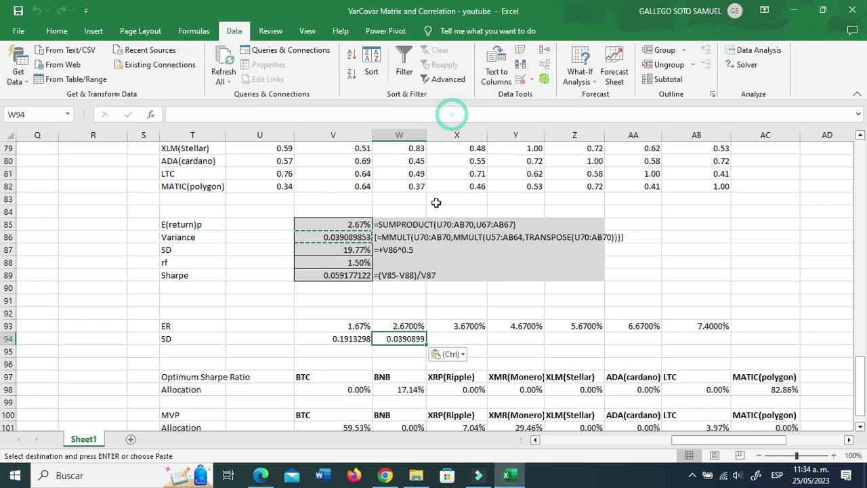
left_click(452, 339)
key("Escape")
key("Escape")
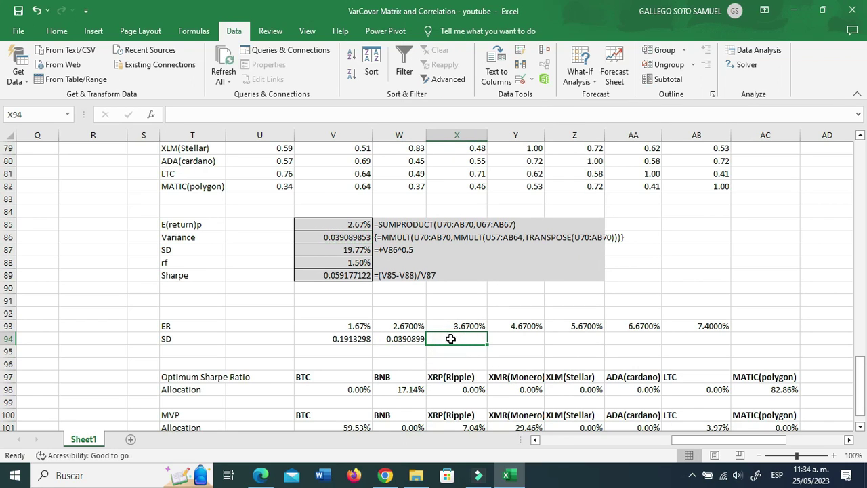
Step: Change the Solver constraint on V85 to at least 3.67%, then solve for the minimum variance and keep the solution
left_click(478, 328)
left_click(467, 336)
left_click(758, 70)
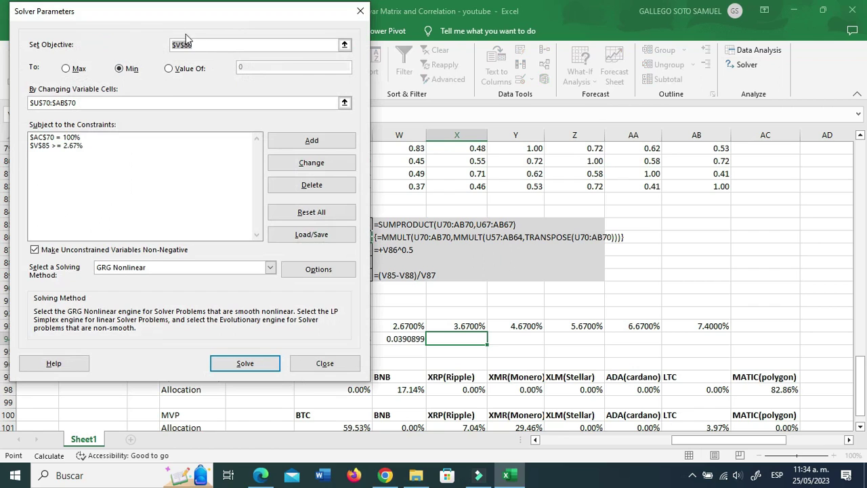
left_click(73, 147)
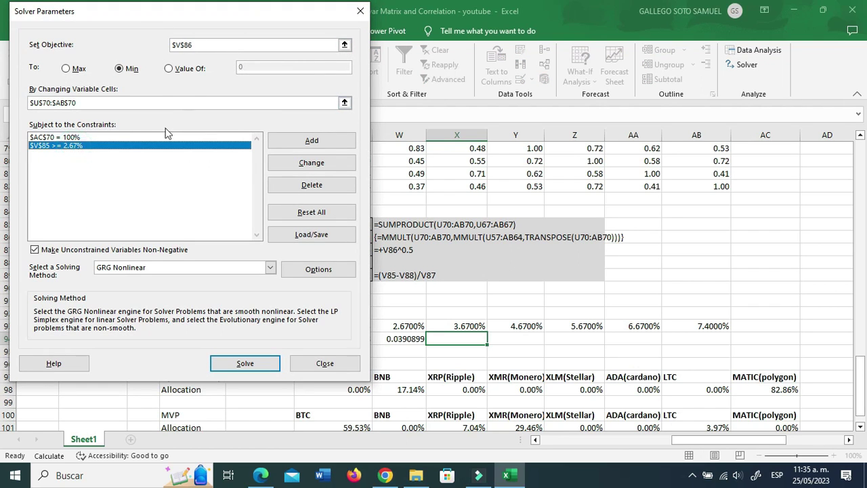
left_click(311, 163)
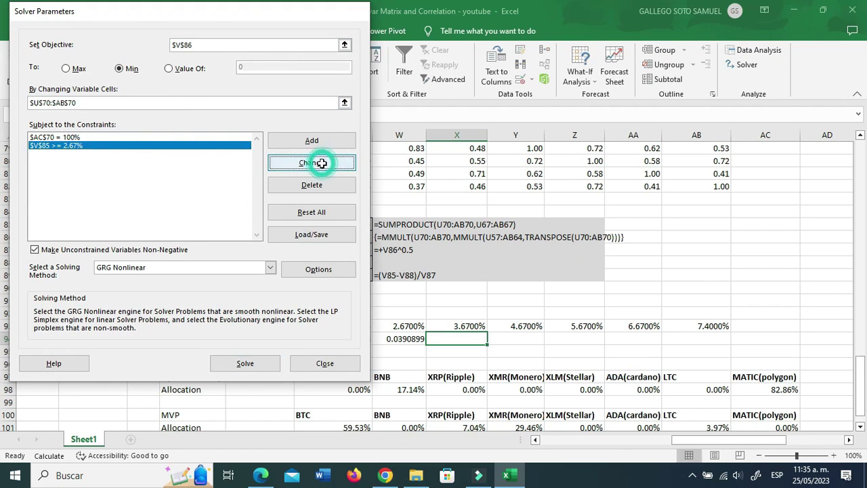
left_click(222, 196)
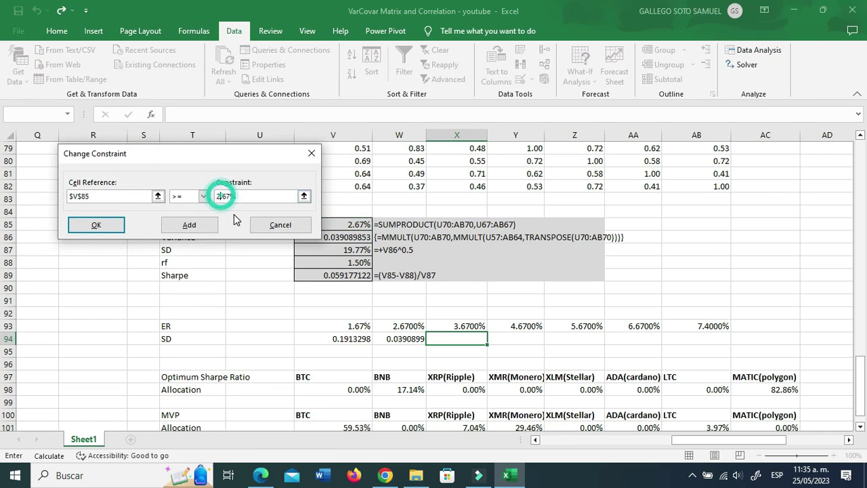
type("3")
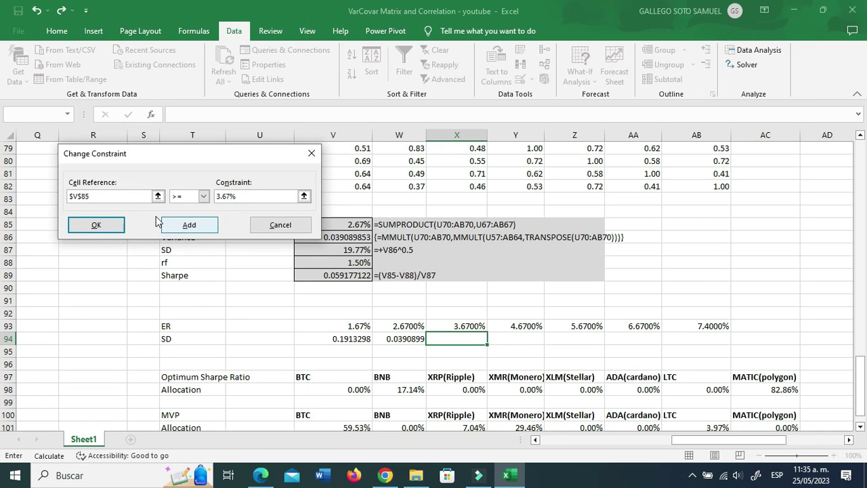
left_click(103, 227)
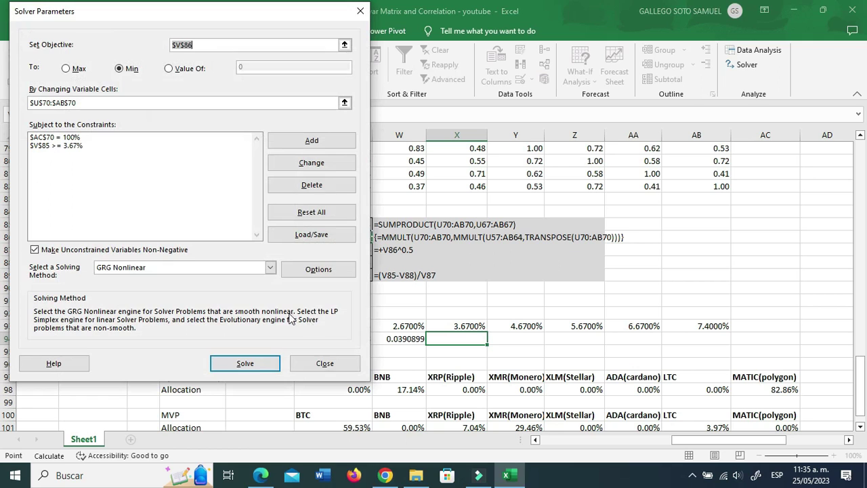
left_click(253, 363)
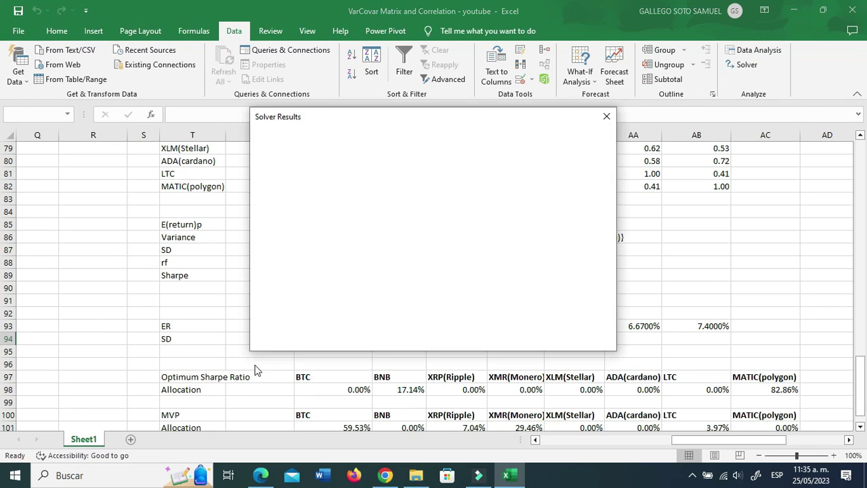
left_click(287, 261)
Step: Paste the portfolio variance from V86 as a static value into X94, under the 3.67% return
left_click(333, 237)
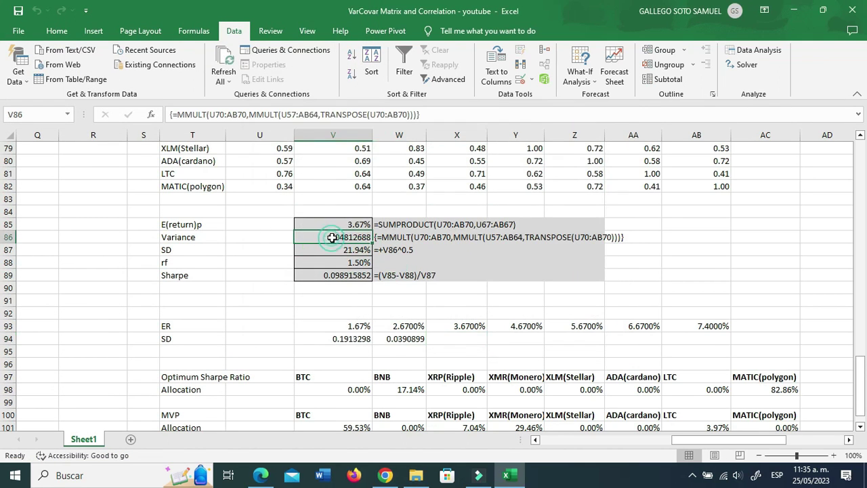
key("ctrl+c")
left_click(474, 337)
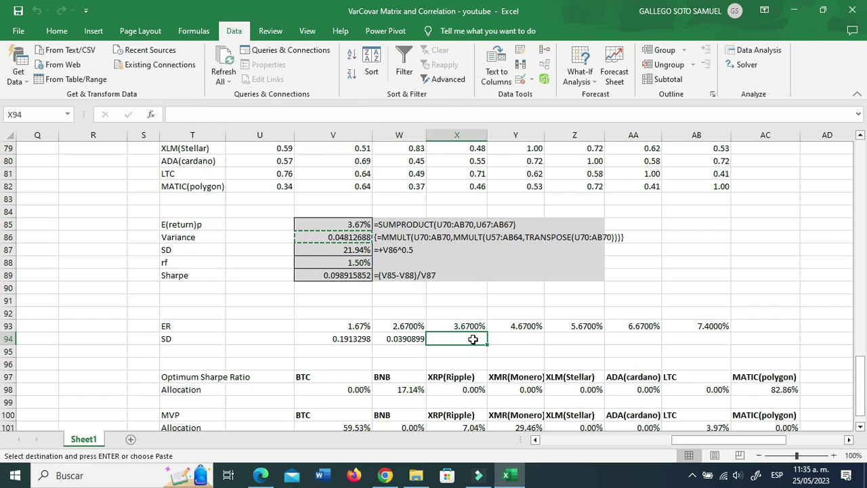
right_click(475, 343)
left_click(522, 108)
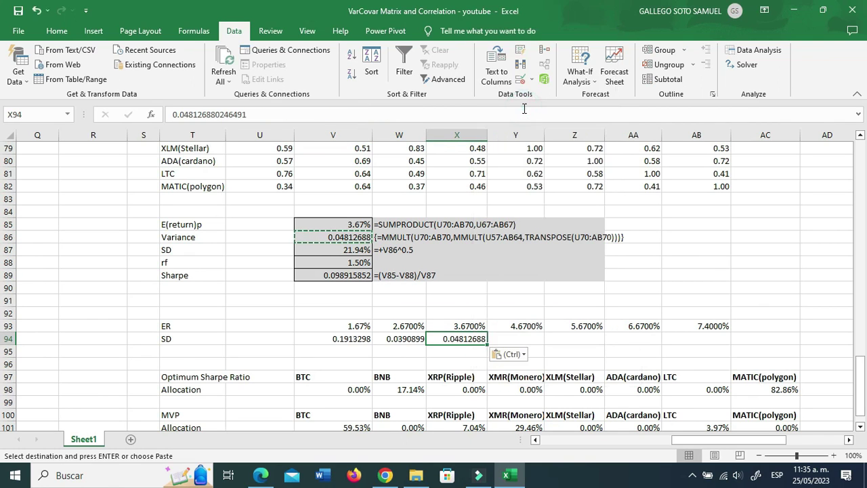
Step: Change the Solver constraint on V85 to at least 4.67%, then solve and keep the solution
left_click(518, 338)
left_click(747, 64)
left_click(112, 145)
left_click(294, 161)
left_click(221, 197)
key("BackSpace")
type("4.67")
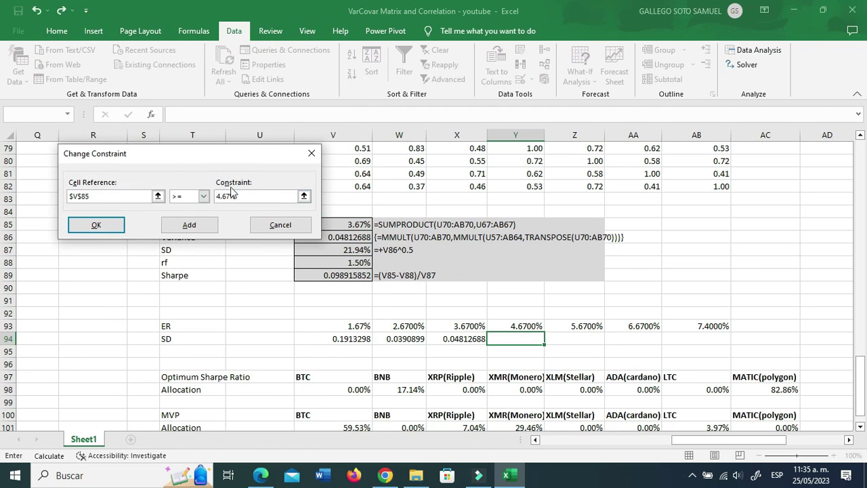
key("Return")
left_click(246, 359)
left_click(396, 309)
Step: Paste the portfolio variance from V86 as a static value into Y94, under the 4.67% return
left_click(528, 339)
right_click(530, 338)
left_click(576, 109)
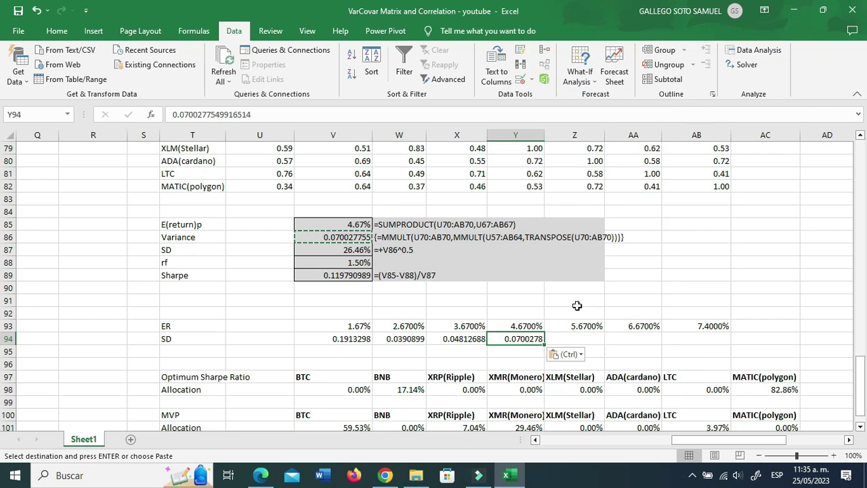
Step: Change the Solver constraint on V85 to at least 5.67% and solve for the minimum variance
left_click(570, 339)
key("Escape")
left_click(745, 64)
left_click(158, 146)
left_click(298, 165)
left_click(222, 198)
key("BackSpace")
type("5")
left_click(96, 224)
left_click(261, 361)
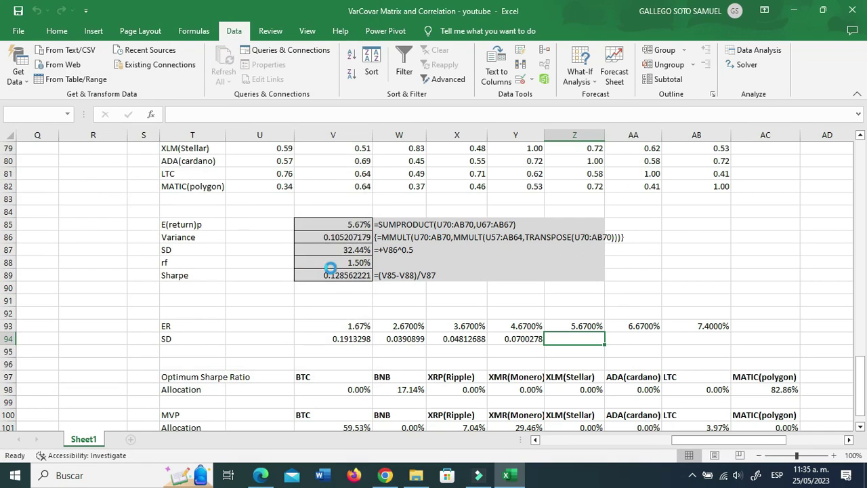
Step: Paste the portfolio standard deviation from V87 as a static value into Z94, under the 5.67% return
left_click(319, 252)
key("ctrl+c")
left_click(569, 338)
right_click(569, 338)
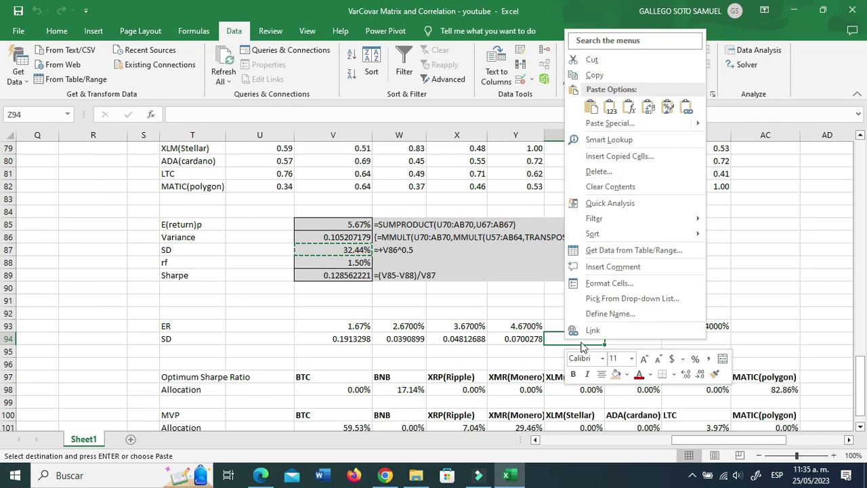
left_click(610, 107)
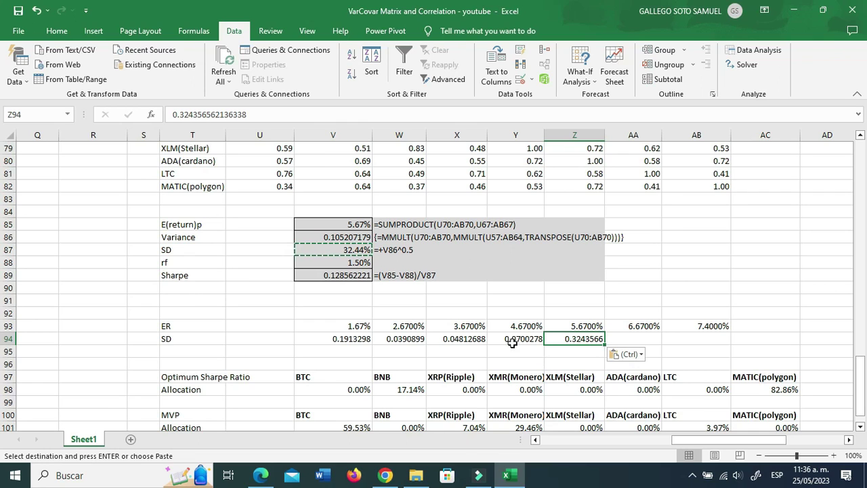
Step: Set the Solver constraint on V85 back to at least 2.67%, then solve again and keep the solution
left_click(400, 340)
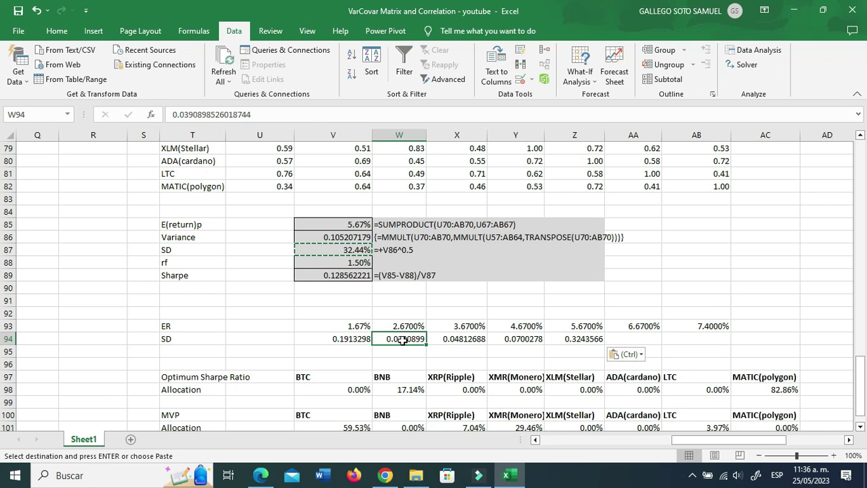
left_click(746, 64)
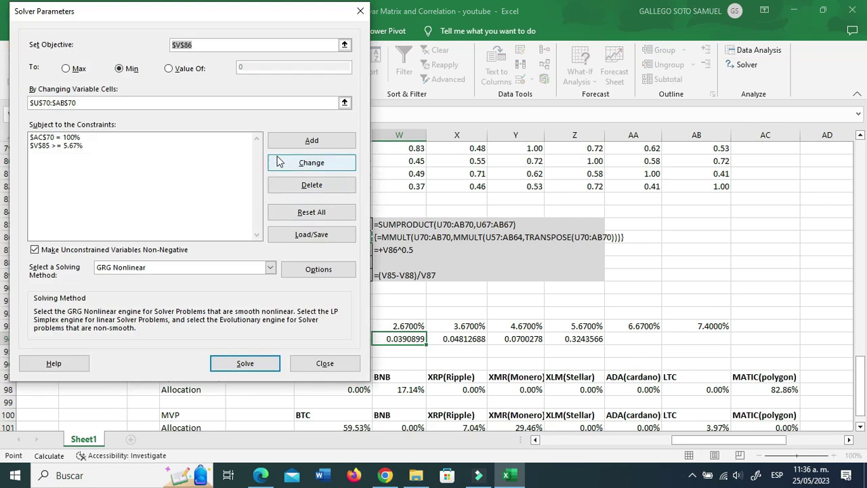
left_click(311, 162)
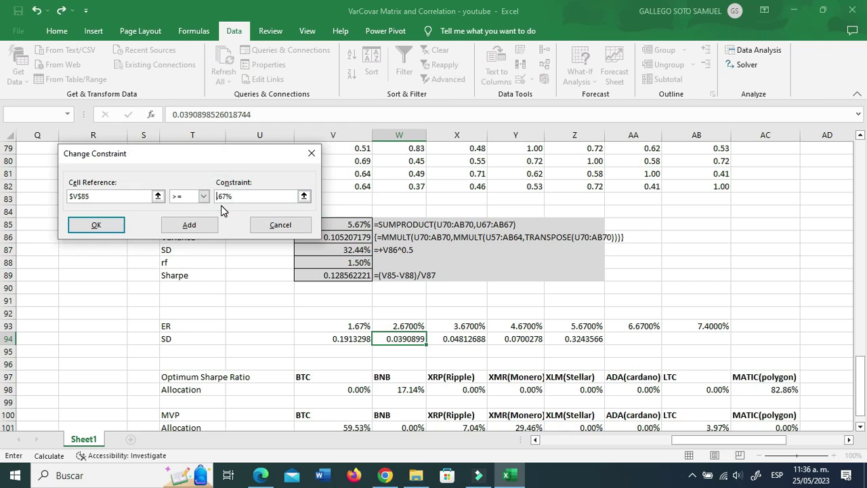
key("Return")
left_click(245, 364)
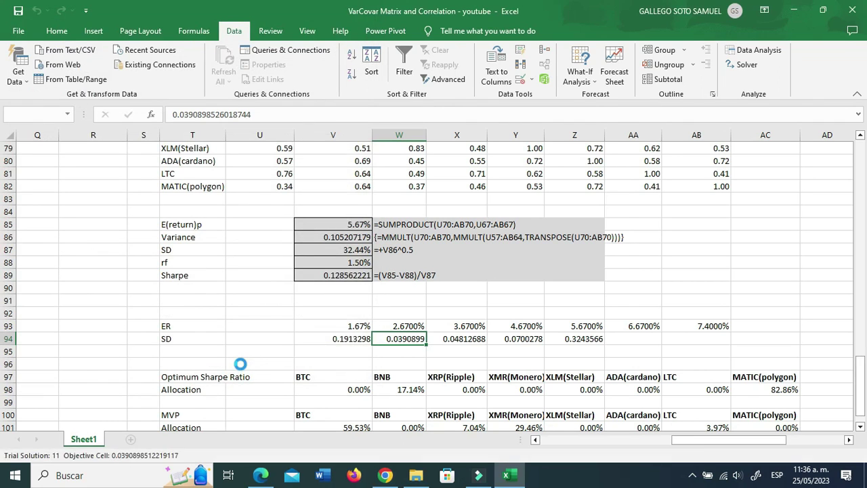
left_click(290, 263)
Step: Replace the variance in W94 with the standard deviation from V87, pasted as a static value
left_click(323, 248)
key("ctrl+c")
left_click(412, 339)
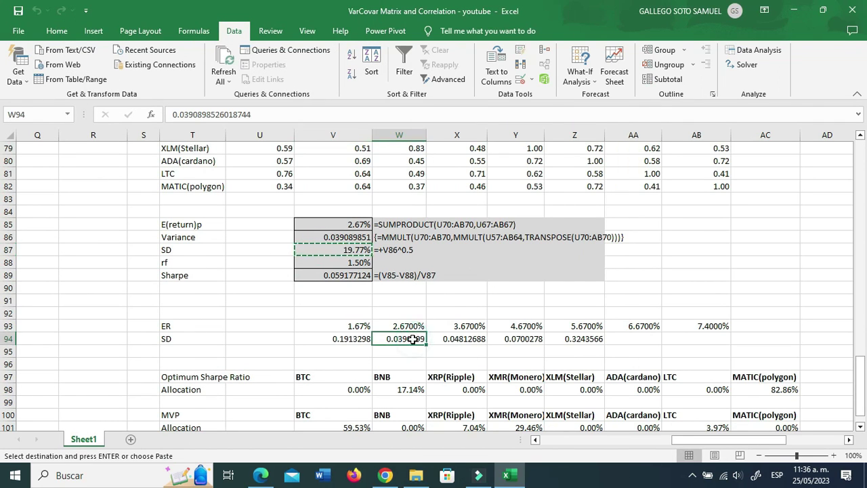
key("ctrl+v")
Step: Set the Solver constraint on V85 to at least 3.67%, then solve again and keep the solution
left_click(467, 337)
left_click(748, 64)
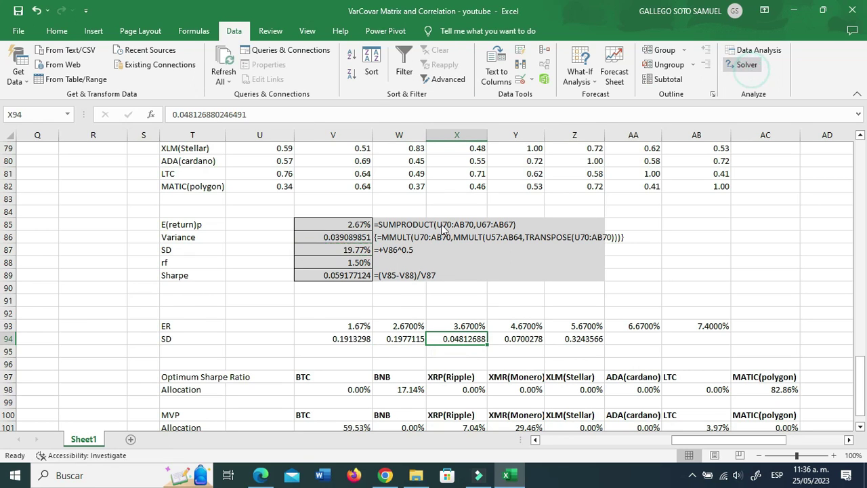
left_click(75, 148)
left_click(298, 163)
left_click_drag(216, 197, 222, 212)
type("3.67")
left_click(113, 223)
key("Return")
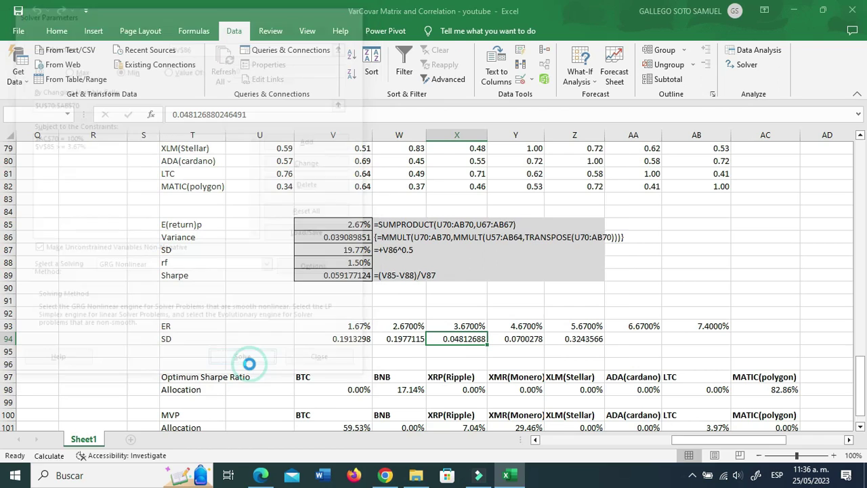
left_click(296, 263)
Step: Replace the variance in X94 with the standard deviation from V87, pasted as a static value
key("ctrl+c")
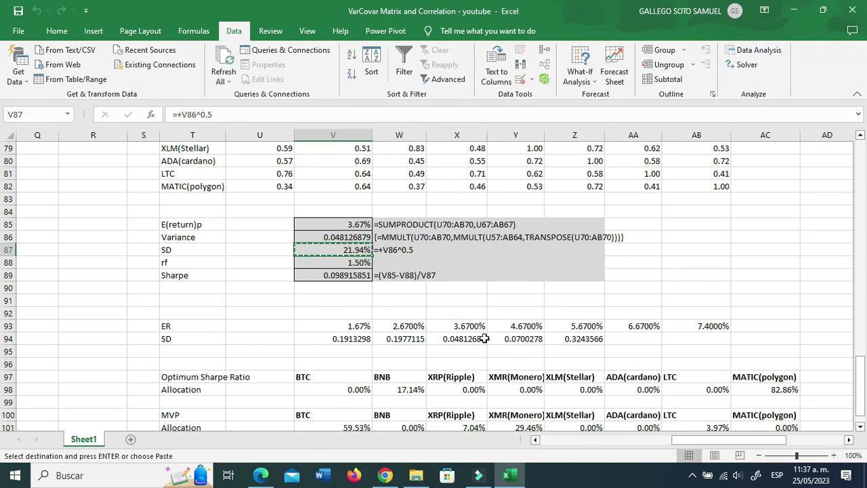
right_click(478, 338)
left_click(525, 107)
Step: Set the Solver constraint on V85 to at least 4.67%, then solve again and keep the solution
key("Right")
left_click(746, 64)
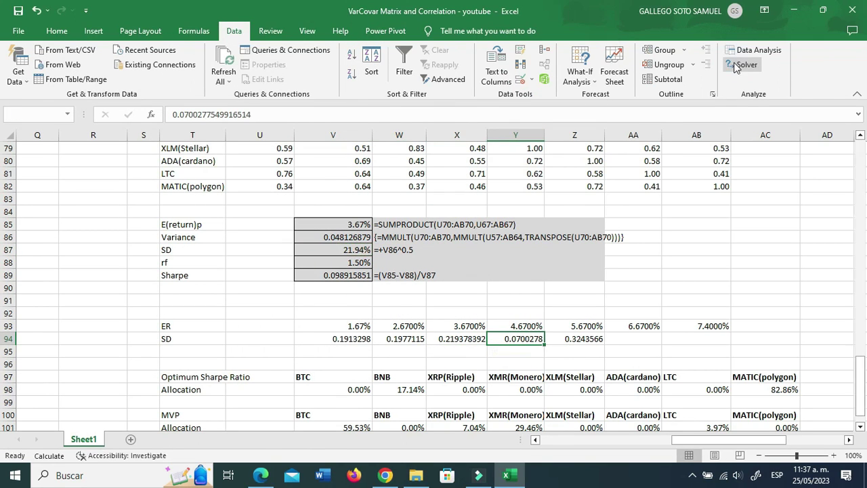
double_click(115, 147)
left_click(221, 195)
key("BackSpace")
type("4")
left_click(110, 225)
left_click(266, 357)
left_click(285, 261)
Step: Replace the variance in Y94 with the standard deviation from V87, pasted as a static value
left_click(333, 250)
key("ctrl+c")
right_click(528, 341)
left_click(573, 107)
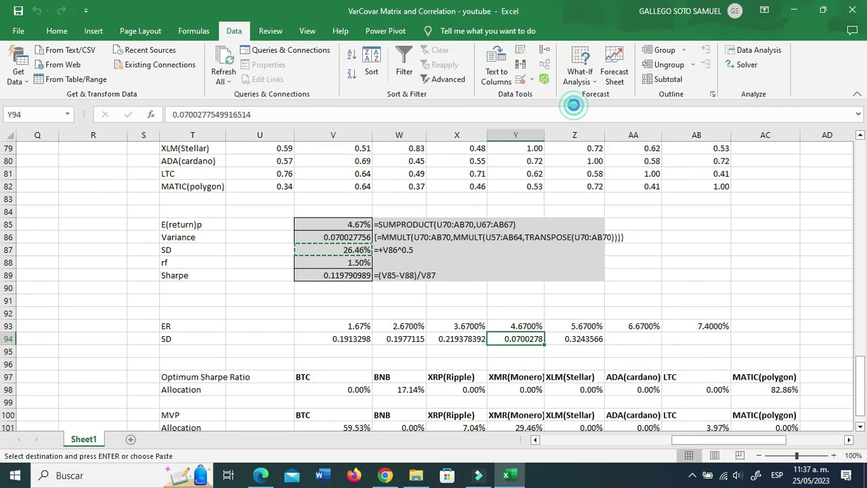
Step: Set the Solver constraint on V85 to at least 5.67%, then solve again and keep the solution
left_click(577, 326)
left_click(745, 64)
left_click(112, 146)
left_click(312, 162)
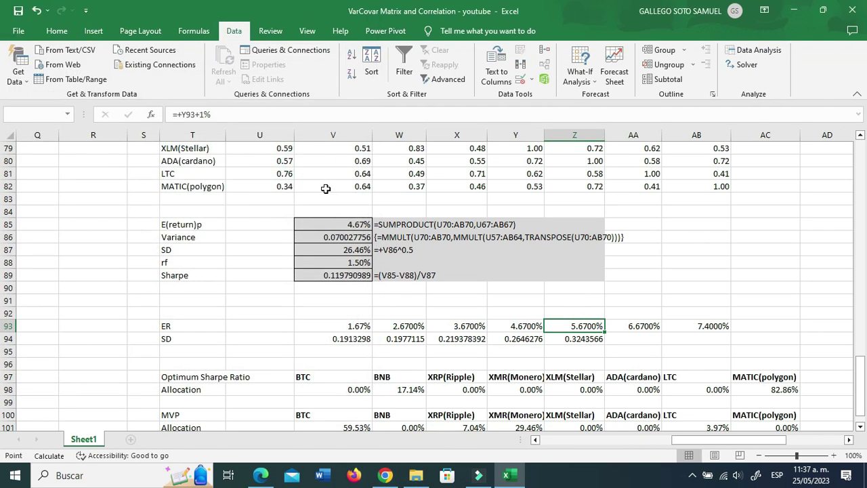
left_click(220, 196)
key("BackSpace")
type("5")
left_click(96, 224)
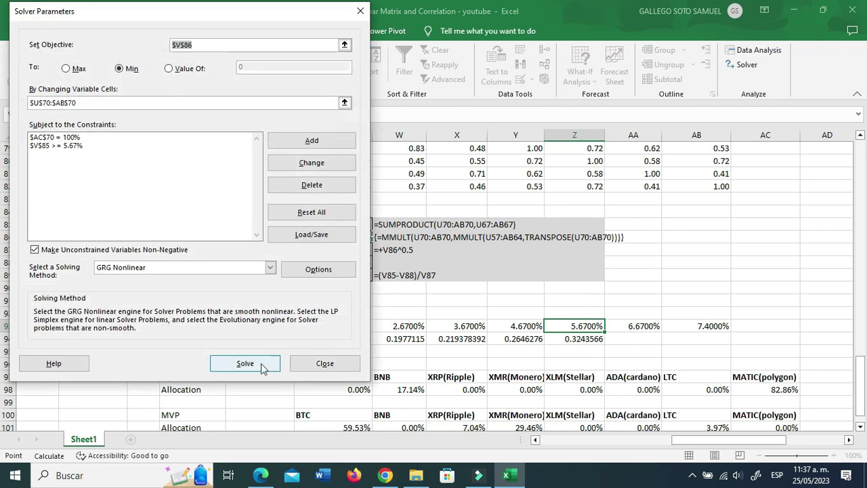
left_click(271, 364)
left_click(281, 368)
Step: Paste the standard deviation from V87 as a static value over Z94, under the 5.67% return
left_click(316, 250)
key("ctrl+c")
left_click(595, 340)
right_click(595, 340)
left_click(641, 108)
Step: Change the Solver constraint on V85 to at least 6.67%, then solve and keep the solution
left_click(634, 339)
left_click(749, 66)
left_click(91, 147)
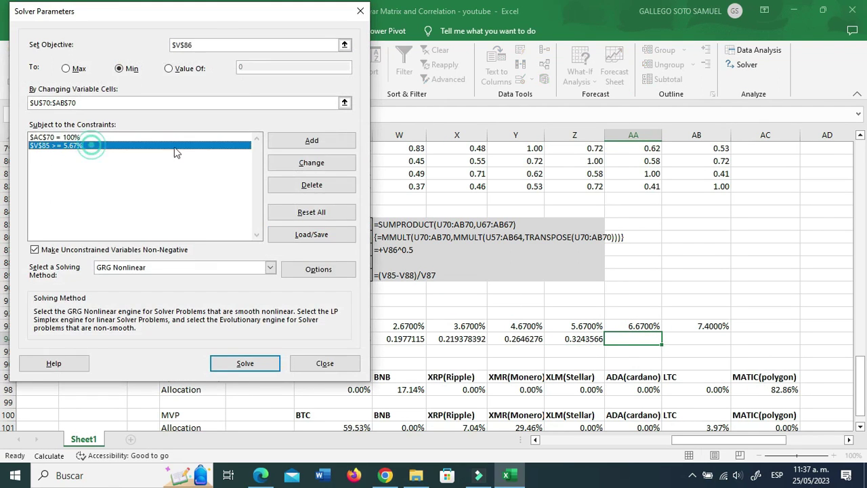
left_click(310, 163)
left_click(220, 197)
key("BackSpace")
type("6.67")
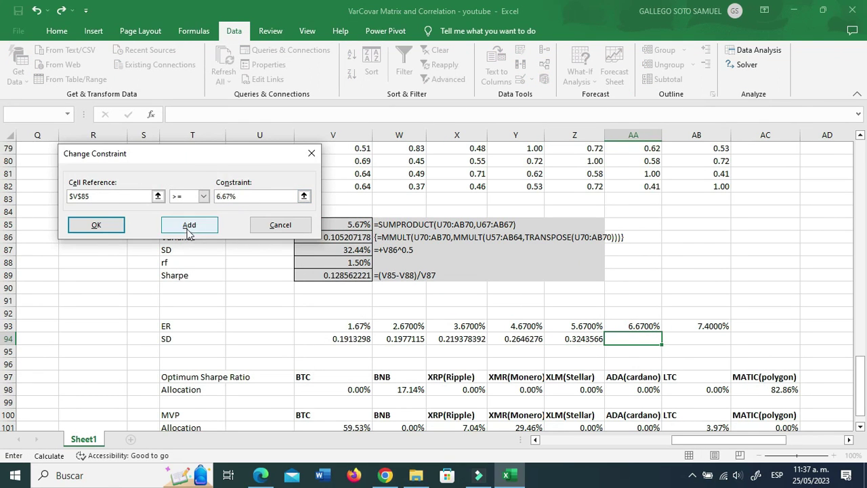
left_click(97, 224)
left_click(254, 362)
left_click(294, 254)
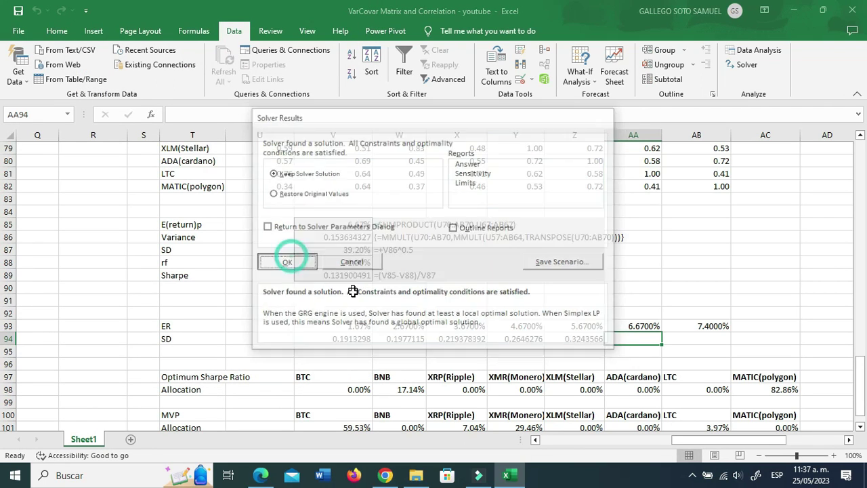
Step: Paste the standard deviation from V87 as a static value into AA94, under the 6.67% return
left_click(332, 249)
key("ctrl+c")
left_click(643, 337)
right_click(643, 337)
left_click(691, 58)
left_click(696, 338)
left_click(559, 326)
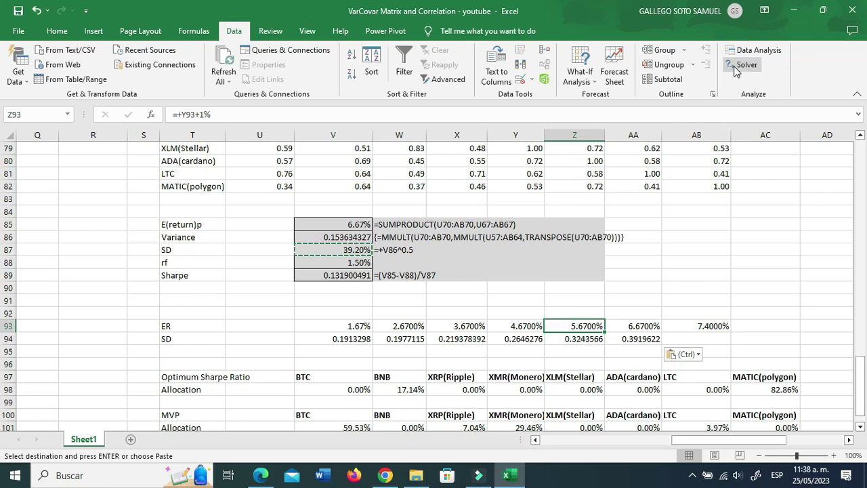
left_click(737, 68)
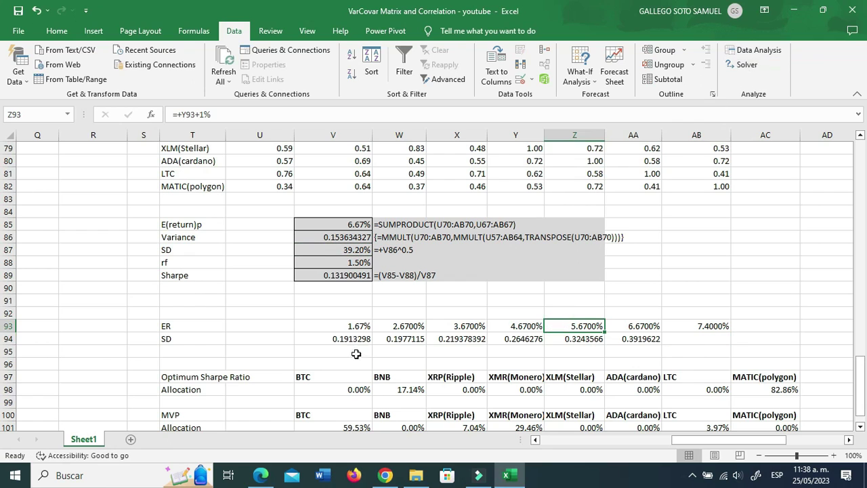
Step: Check the SD entries in W94 through AA94 against the portfolio's variance in V86 and standard deviation in V87
left_click(405, 339)
left_click(447, 338)
left_click(505, 340)
left_click(563, 339)
left_click(633, 339)
left_click(400, 339)
left_click(352, 239)
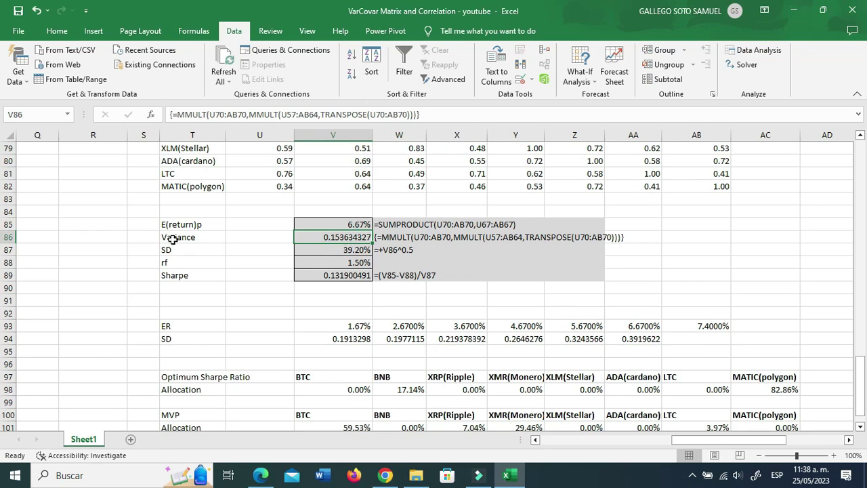
left_click(209, 249, "shift")
left_click(360, 248)
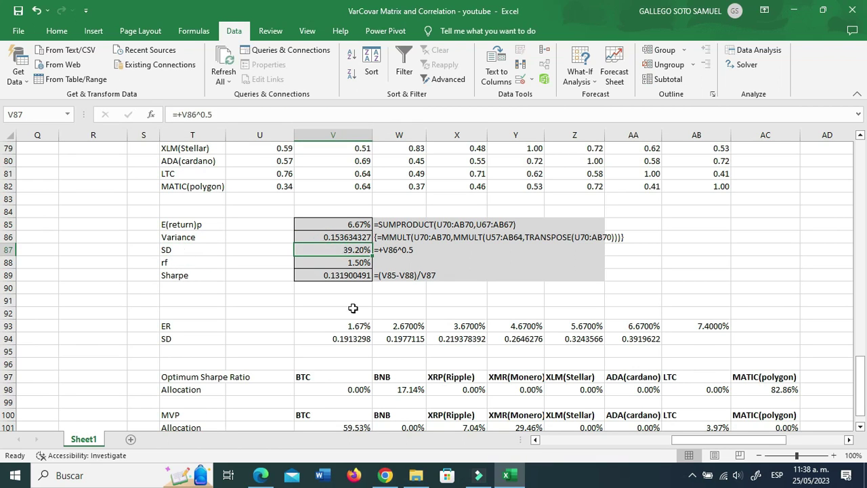
left_click(691, 342)
left_click(738, 65)
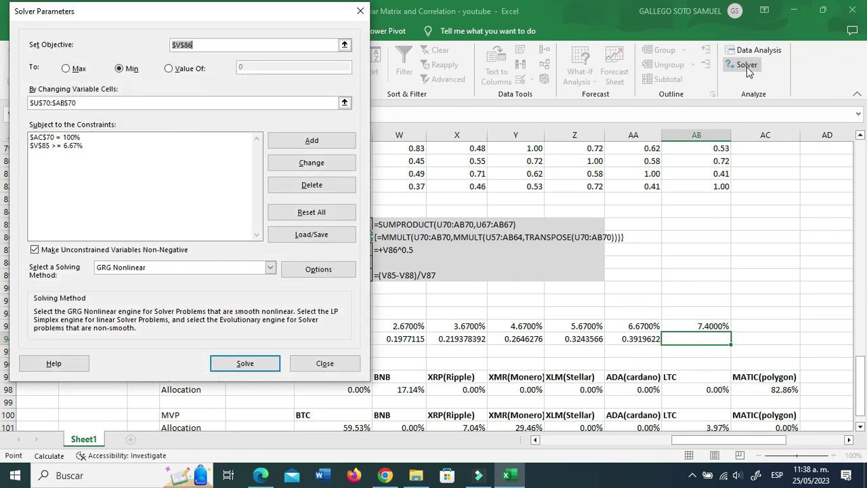
left_click(134, 146)
left_click(296, 164)
left_click(228, 197)
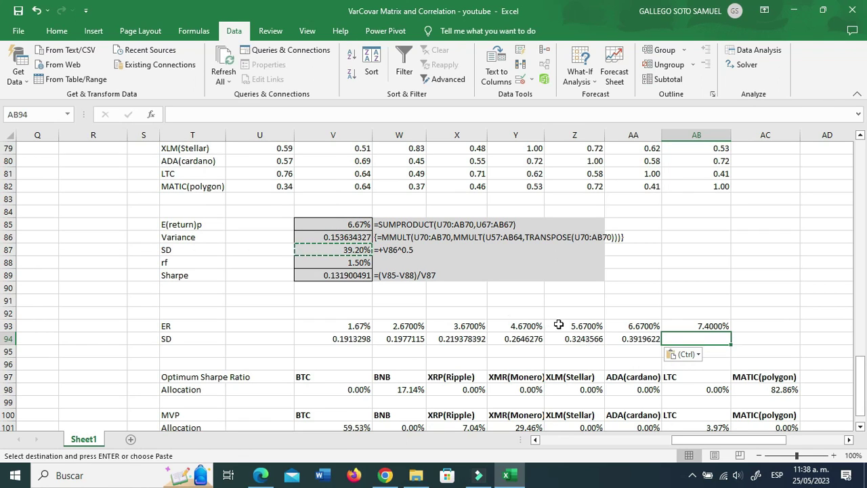
left_click(558, 325)
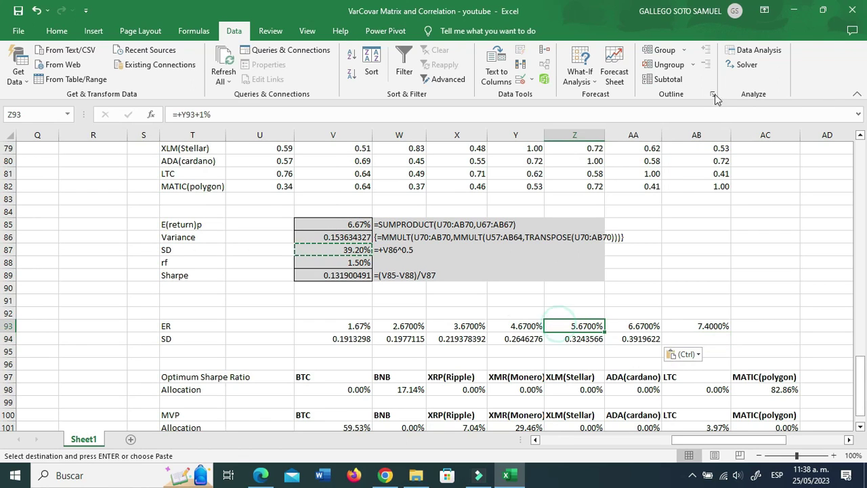
left_click(737, 66)
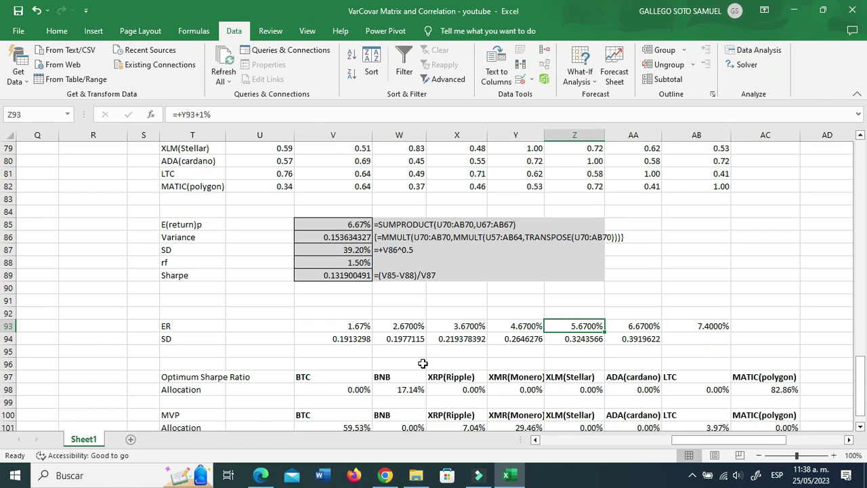
Step: Compare the recorded SD values in row 94 with the portfolio's variance formula in V86 and standard deviation formula in V87
left_click(349, 339)
left_click(395, 340)
left_click(450, 339)
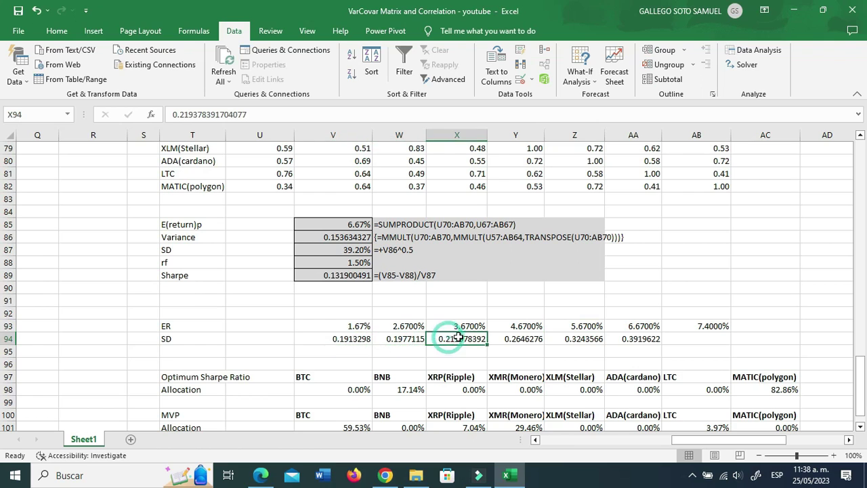
left_click(572, 339)
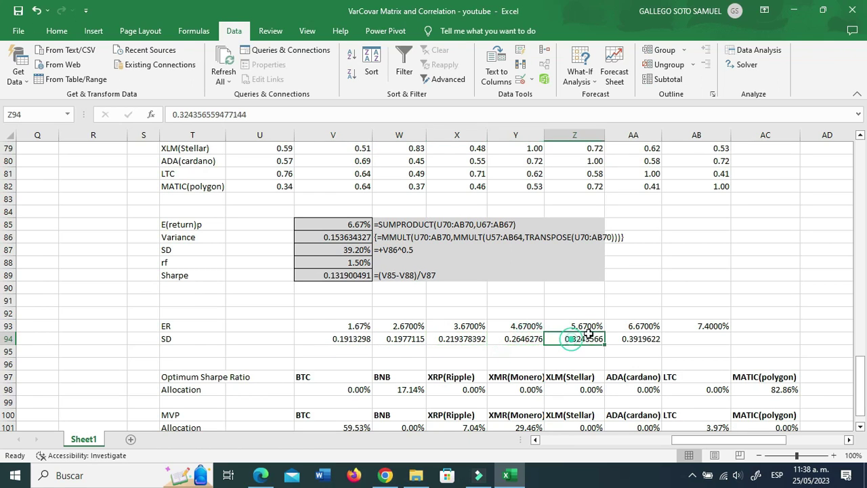
left_click(618, 337)
left_click(383, 337)
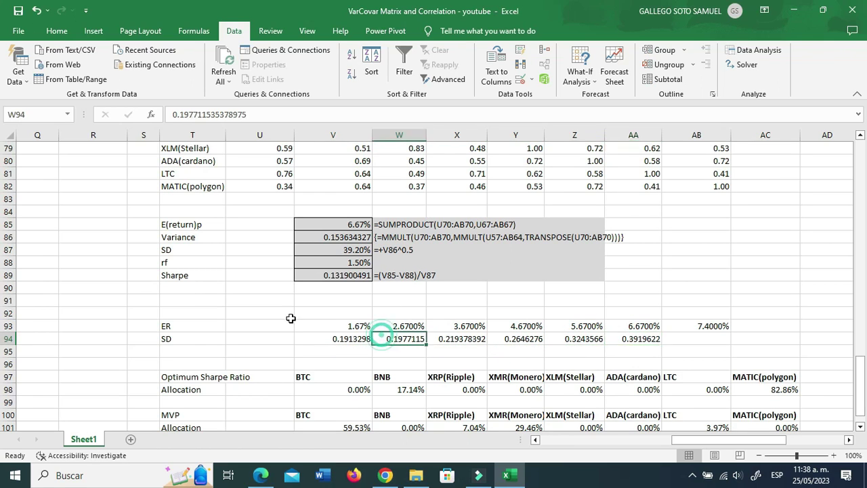
left_click(345, 237)
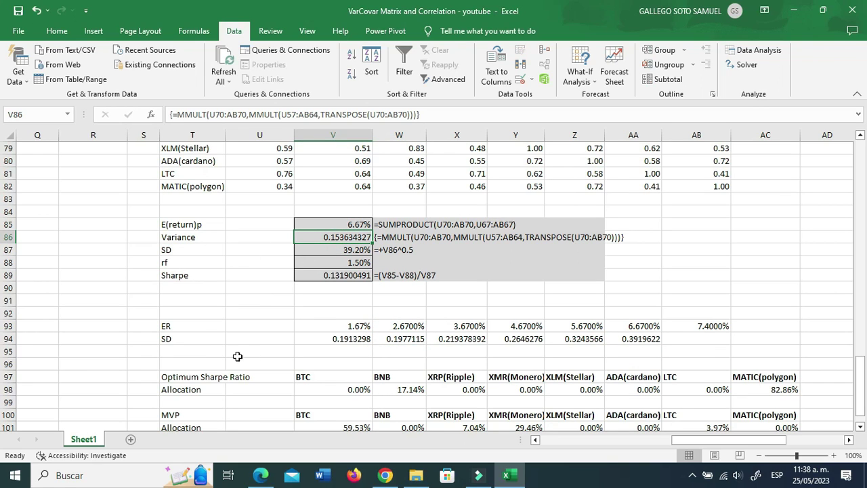
left_click_drag(209, 250, 359, 249)
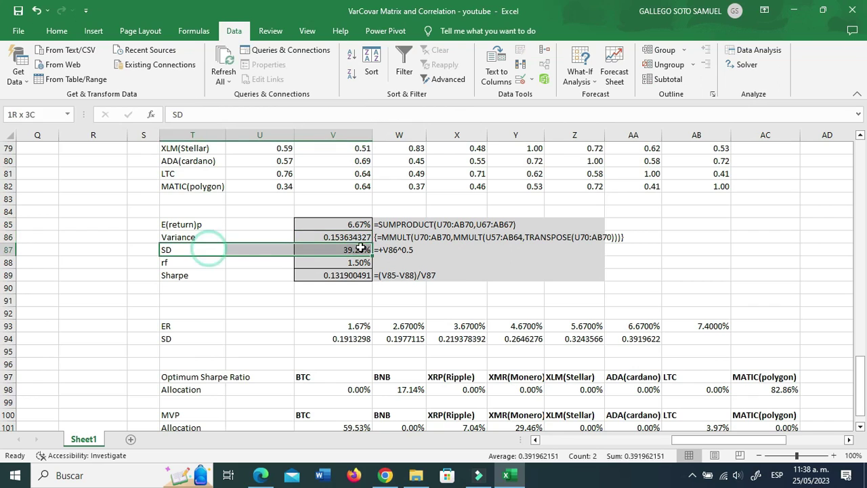
left_click(329, 248)
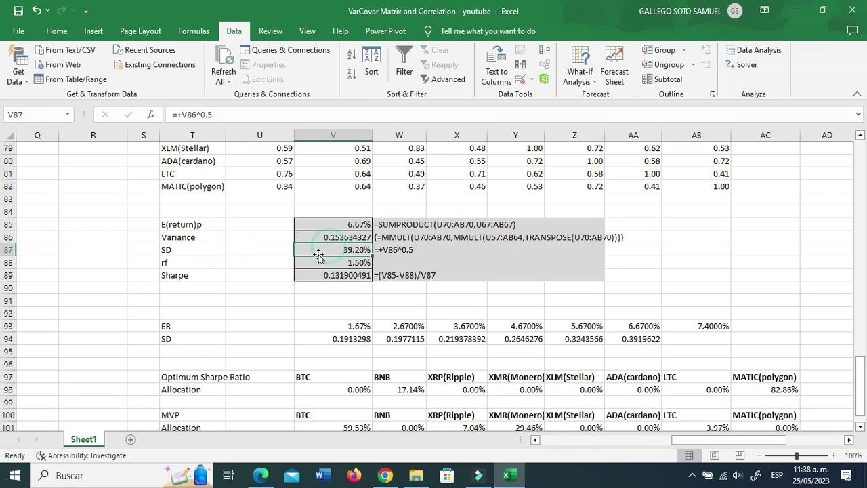
Step: Change the Solver constraint on V85 to at least 7.4%, then solve for minimum variance and keep the solution
left_click(689, 340)
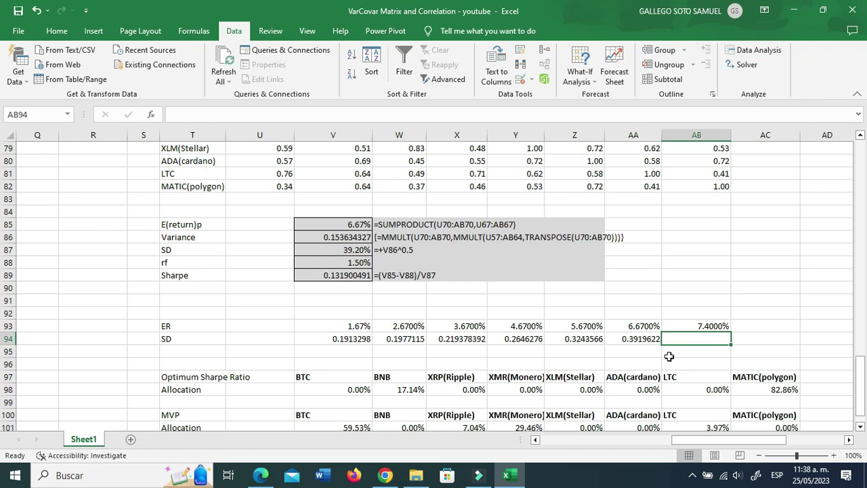
left_click(747, 66)
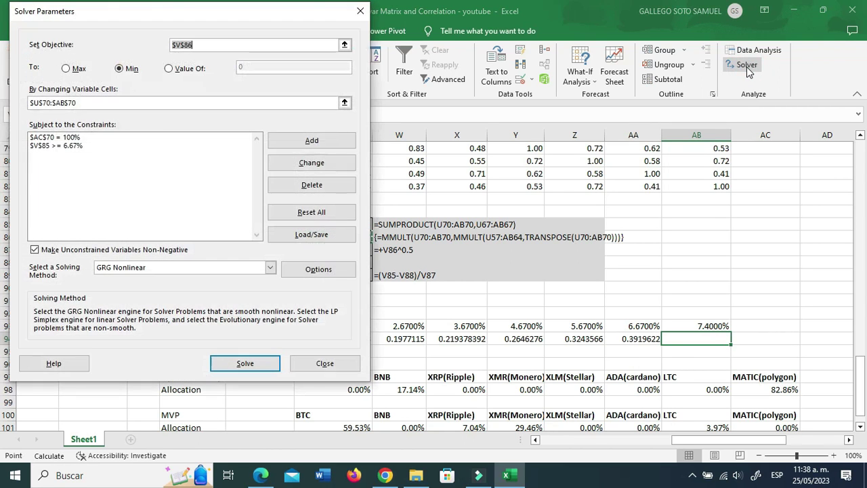
left_click(139, 155)
left_click(66, 146)
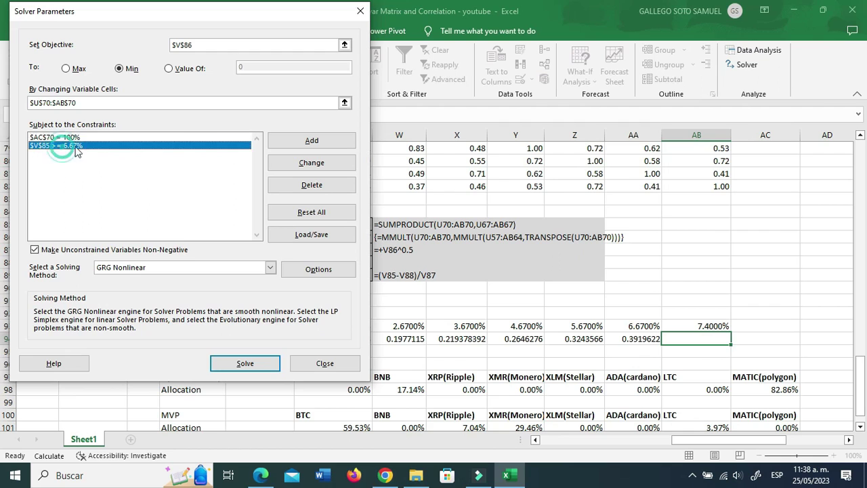
left_click(311, 163)
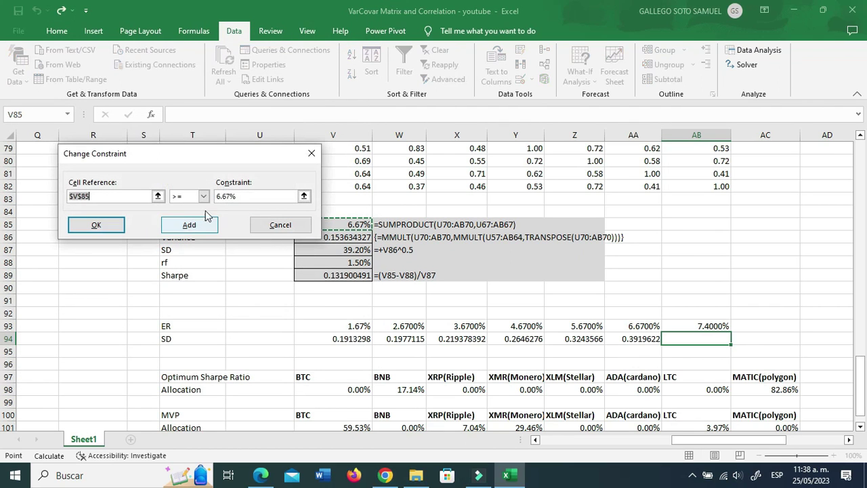
double_click(228, 196)
key("BackSpace")
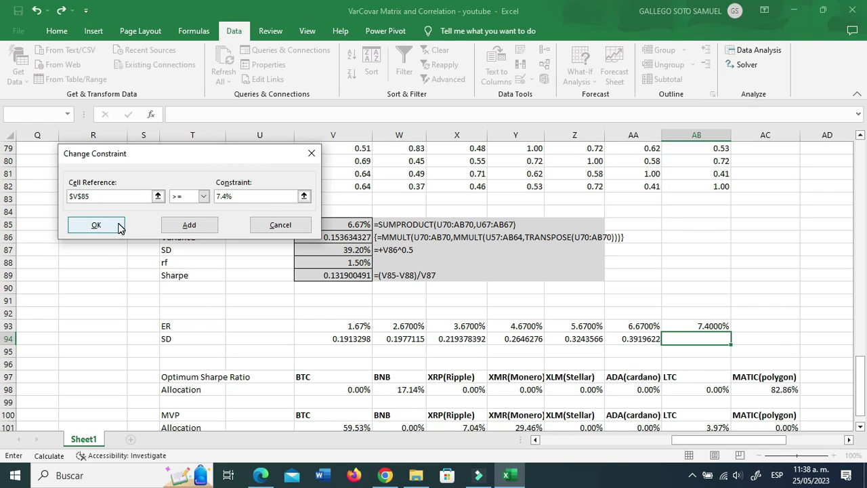
left_click(96, 225)
left_click(245, 353)
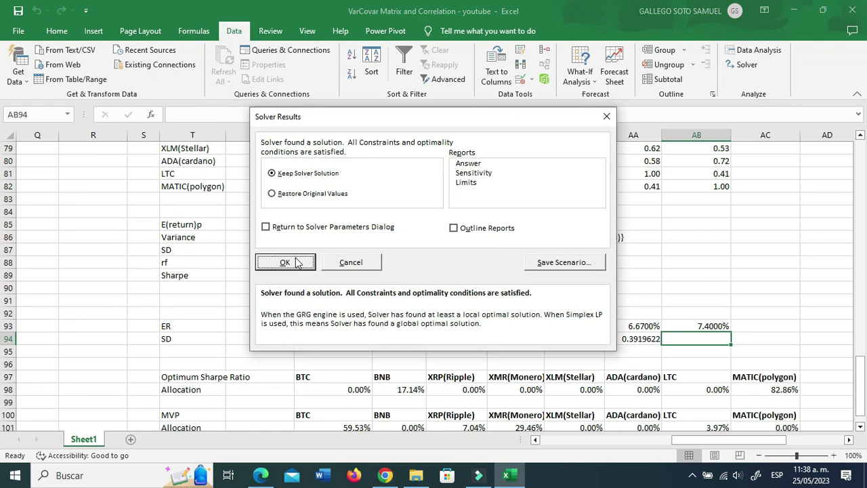
left_click(296, 262)
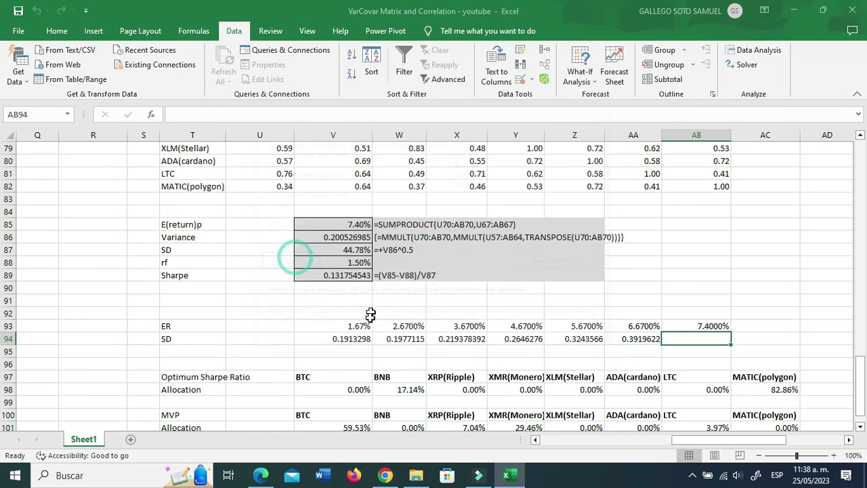
Step: Paste the standard deviation from V87 as a static value into AB94, under the 7.4000% return
left_click(349, 249)
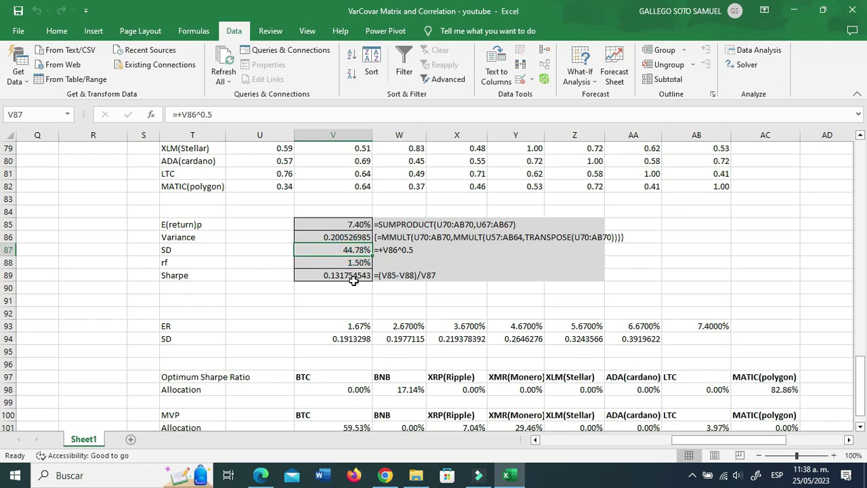
key("ctrl+c")
left_click(687, 339)
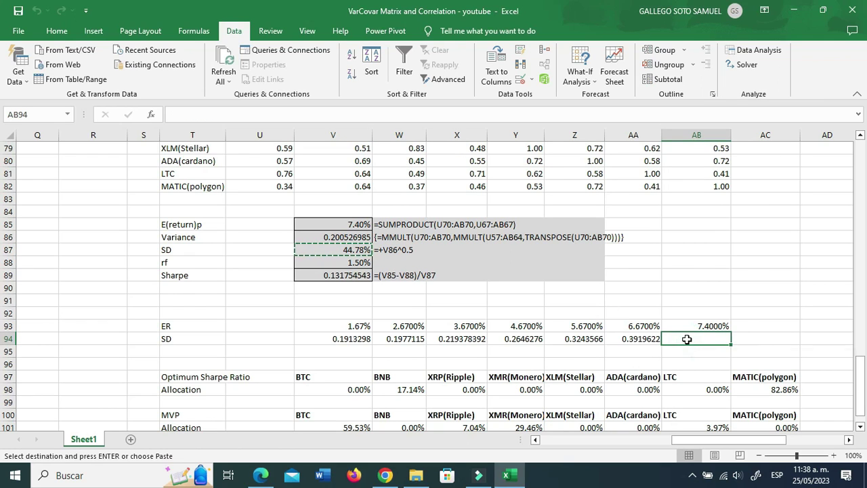
right_click(686, 338)
left_click(735, 107)
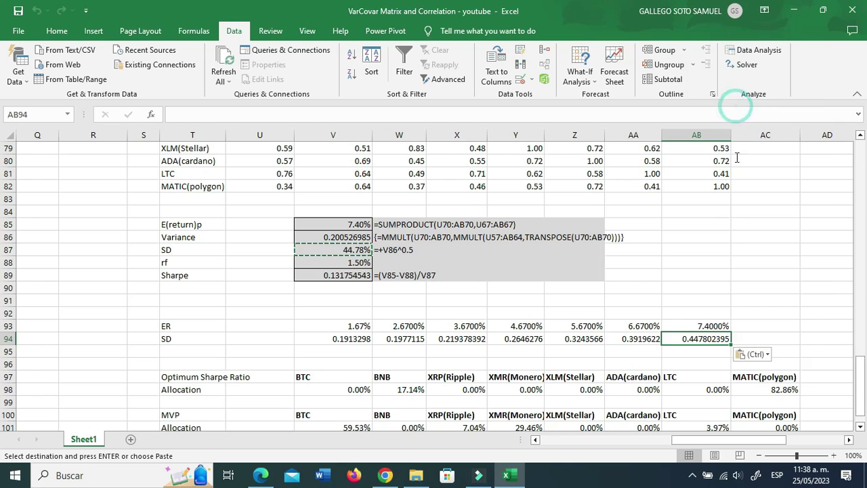
left_click(767, 299)
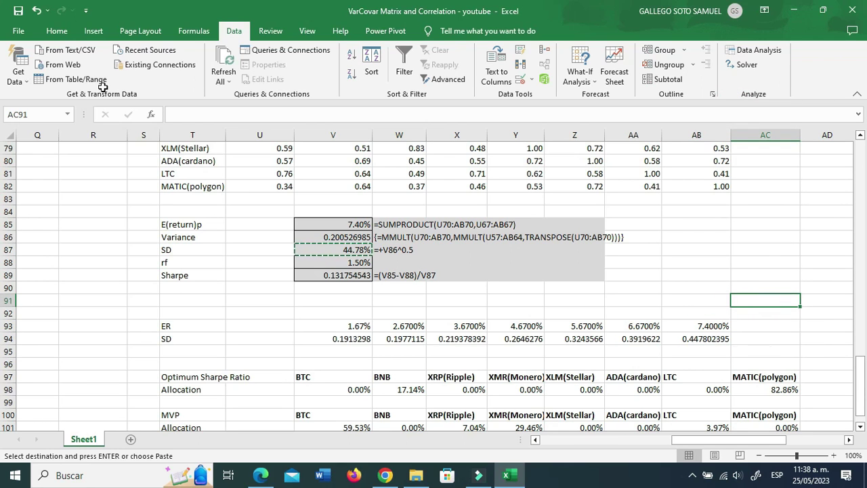
key("Escape")
Step: Insert an empty scatter chart with smooth lines and markers, and place it just below the ER and SD table
left_click(93, 31)
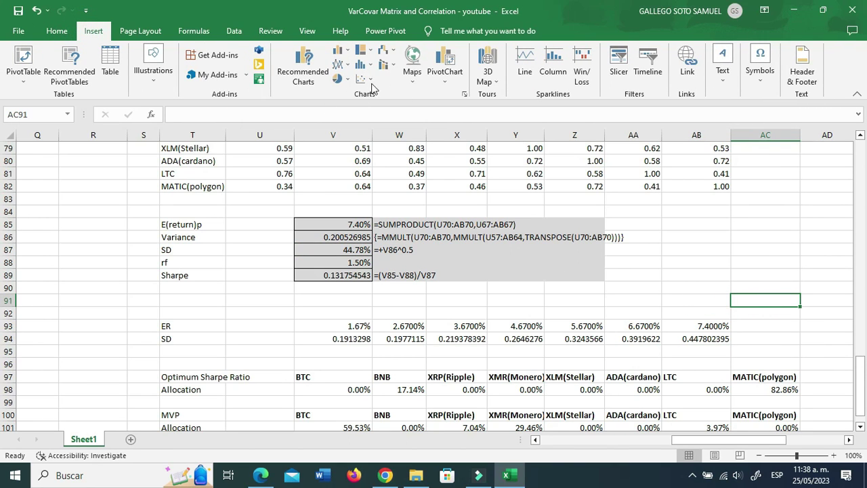
left_click(370, 81)
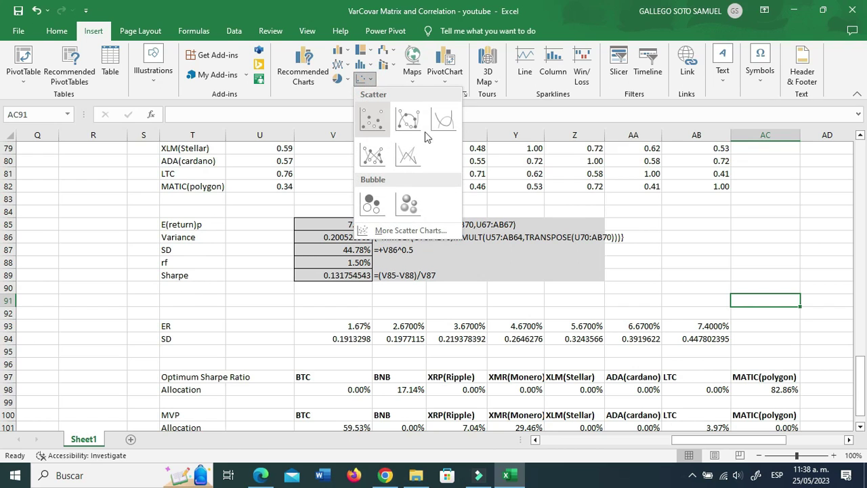
left_click(412, 123)
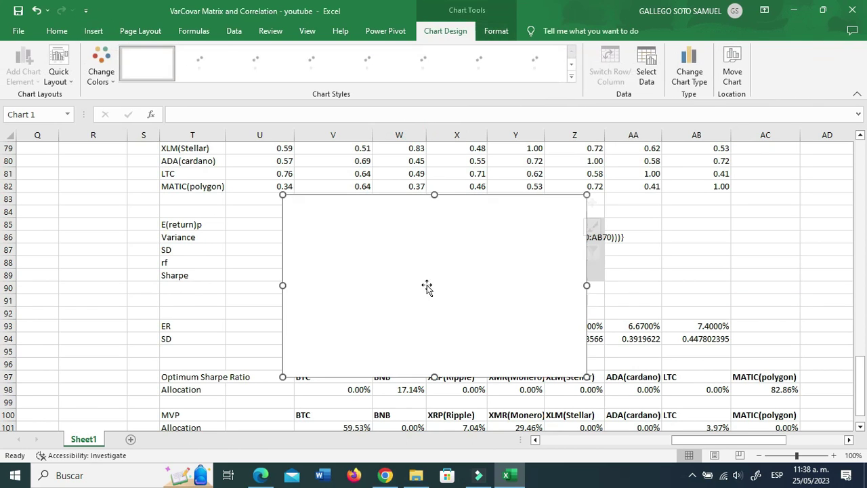
left_click_drag(449, 236, 530, 318)
scroll(554, 305, "down", 2)
left_click_drag(556, 292, 505, 377)
scroll(536, 319, "down", 2)
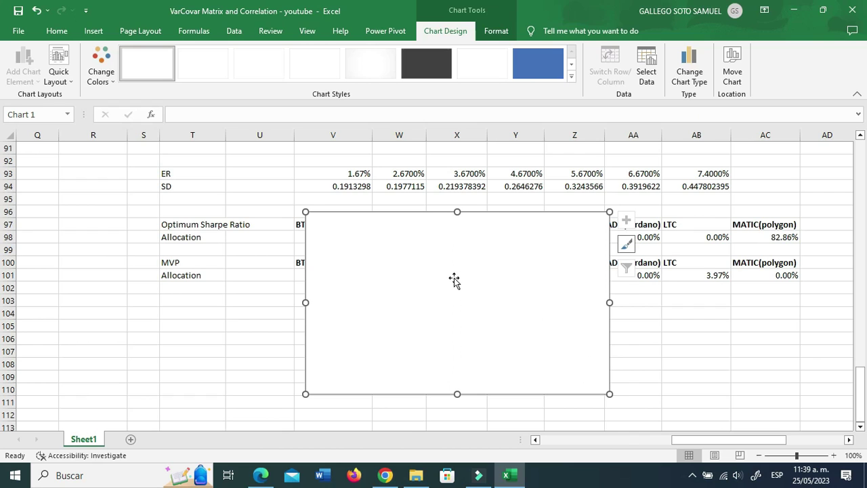
scroll(456, 280, "up", 1)
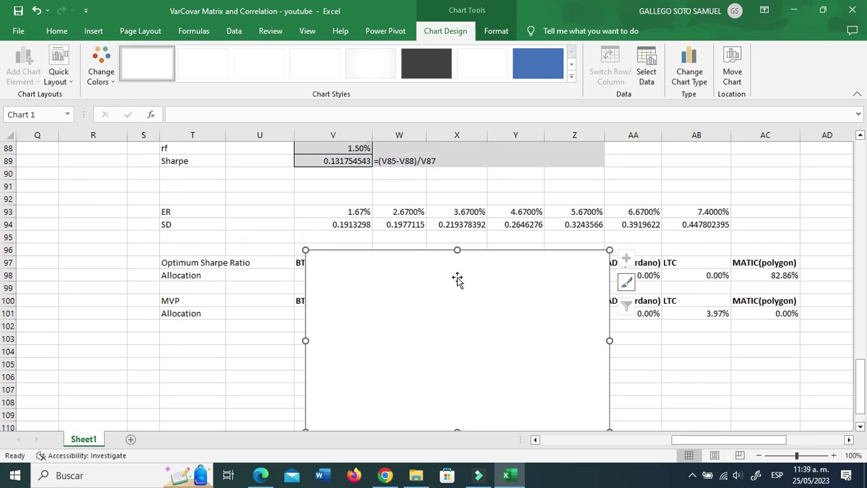
Step: Add a chart series with the SD values V94:AB94 as X and the ER values V93:AB93 as Y
left_click(648, 73)
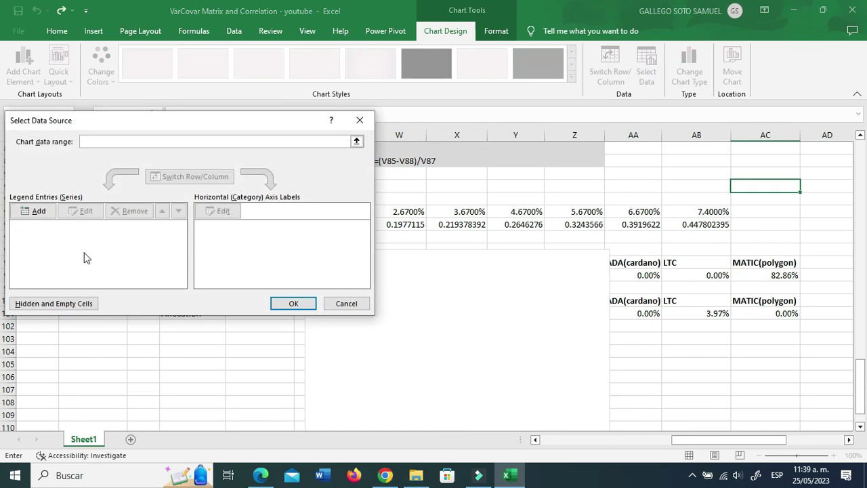
left_click(38, 211)
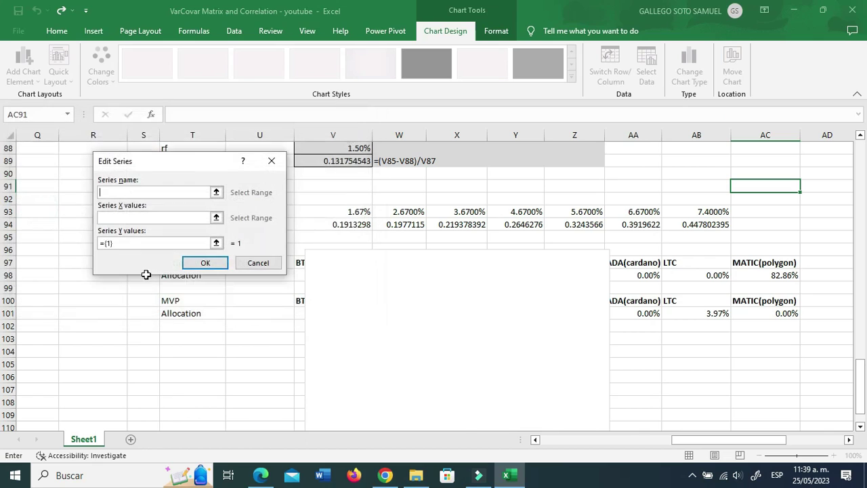
left_click(215, 218)
left_click_drag(325, 225, 718, 224)
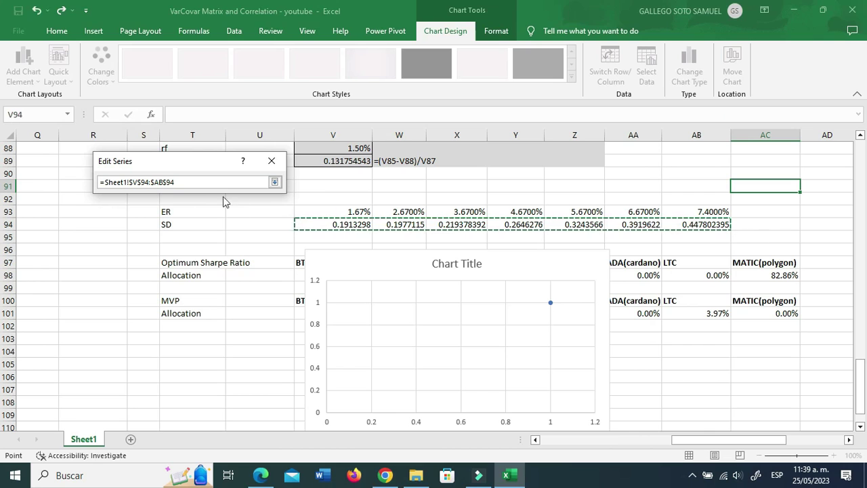
left_click(275, 182)
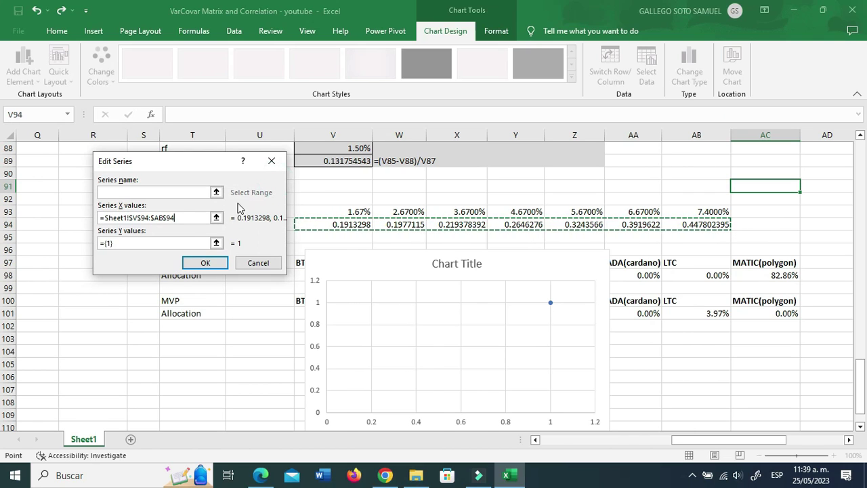
left_click(216, 243)
left_click_drag(330, 213, 685, 216)
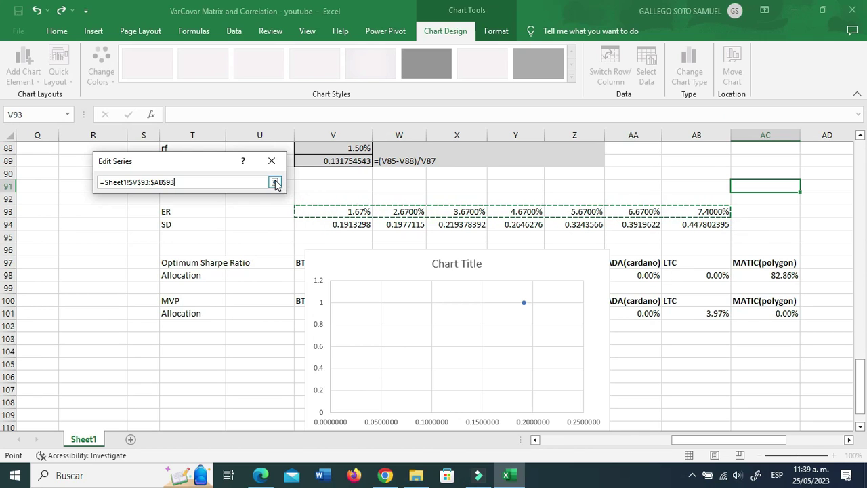
left_click(275, 182)
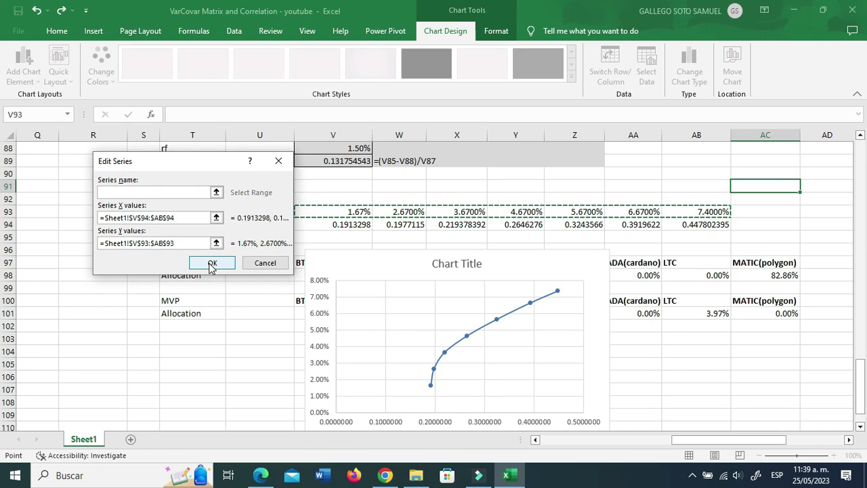
left_click(212, 264)
left_click(284, 309)
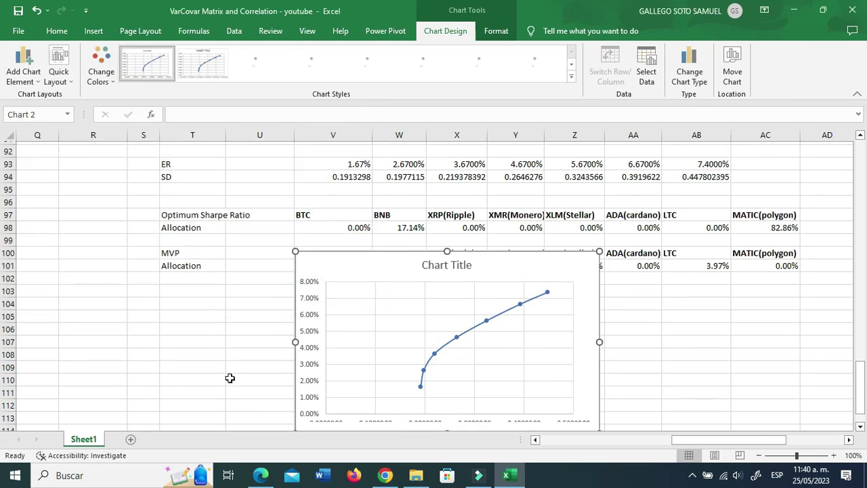
scroll(224, 366, "down", 2)
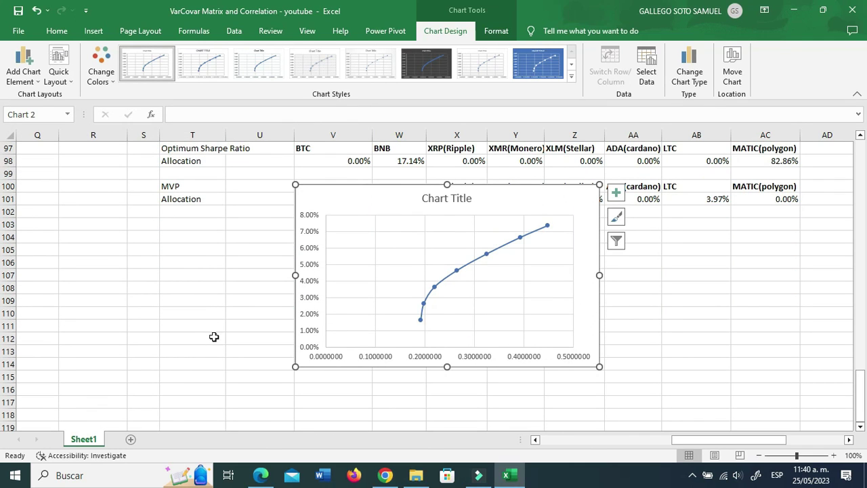
scroll(213, 337, "up", 1)
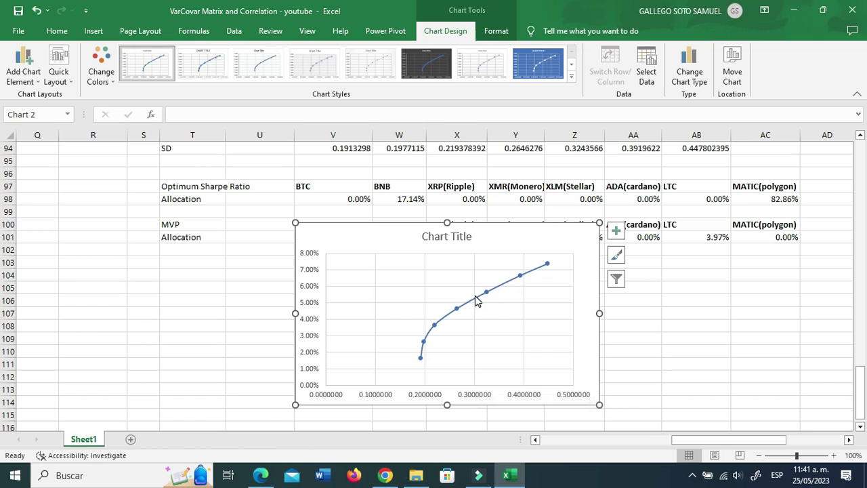
Step: Examine the lowest and highest points of the plotted curve against the portfolio statistics and the ER and SD table
mouse_move(477, 300)
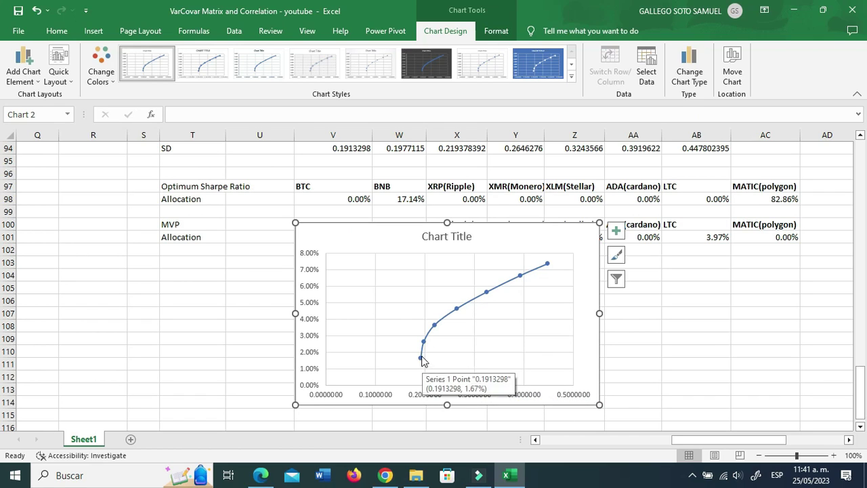
mouse_move(437, 328)
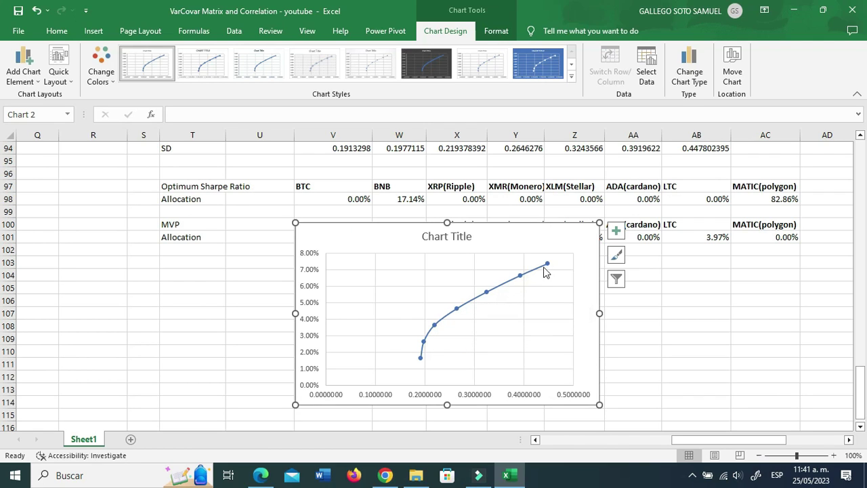
mouse_move(546, 269)
scroll(290, 246, "up", 4)
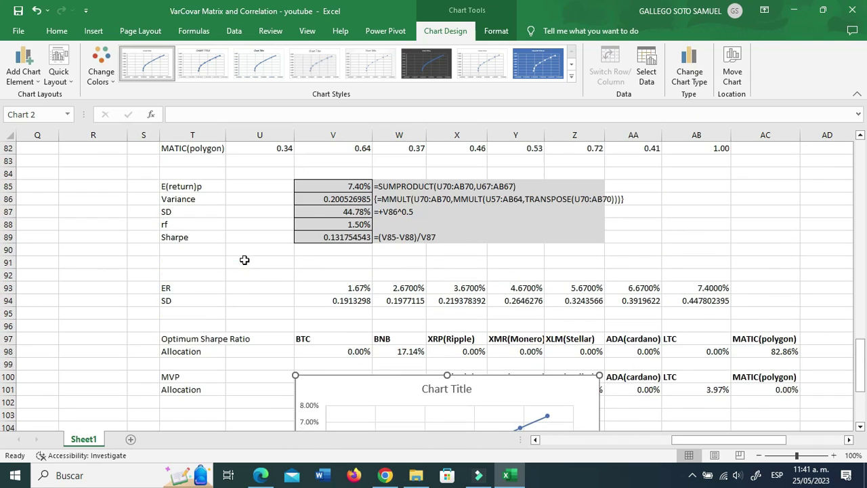
scroll(285, 271, "up", 1)
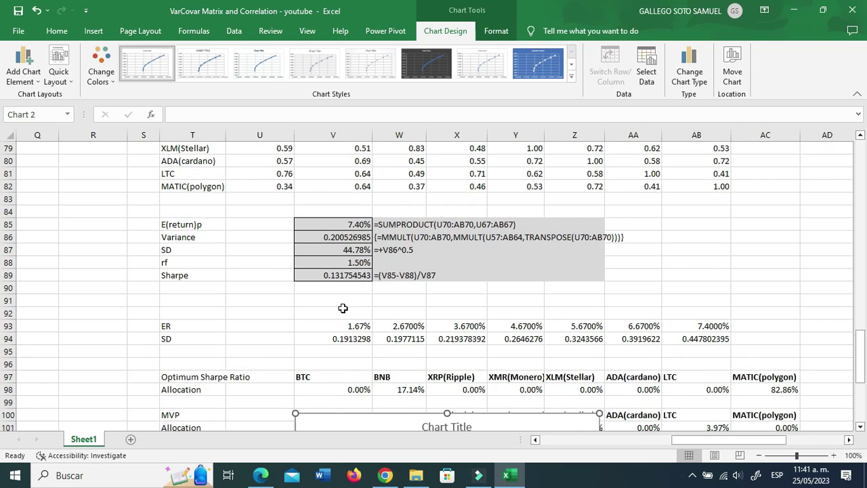
scroll(343, 308, "down", 2)
scroll(466, 282, "down", 1)
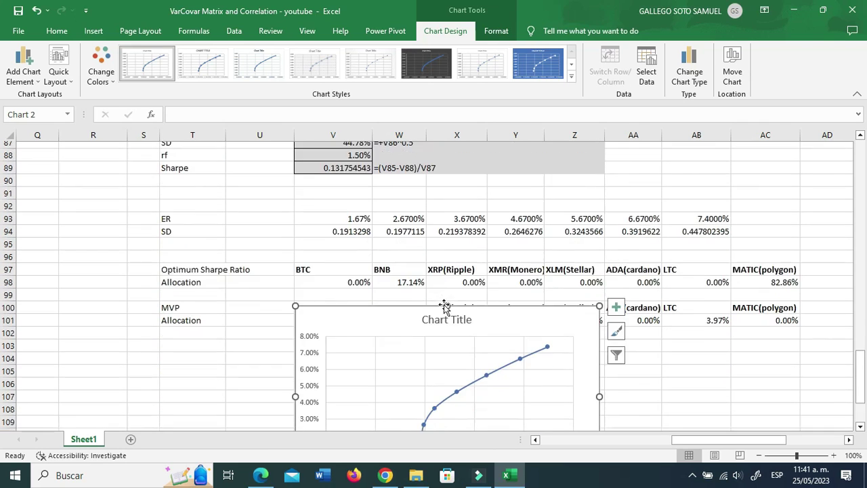
scroll(448, 281, "up", 3)
scroll(441, 304, "down", 4)
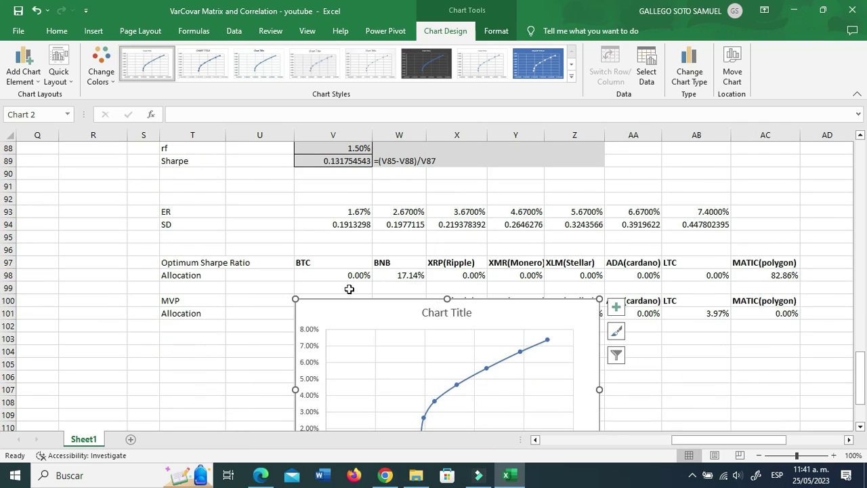
Step: Review the Optimum Sharpe Ratio allocations in row 98, particularly BNB and MATIC, alongside the frontier curve
left_click(445, 274)
left_click(406, 277)
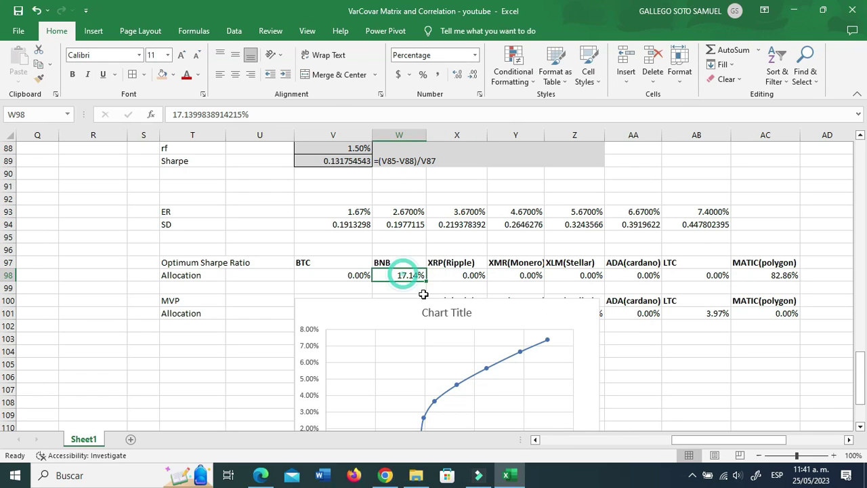
left_click(795, 274)
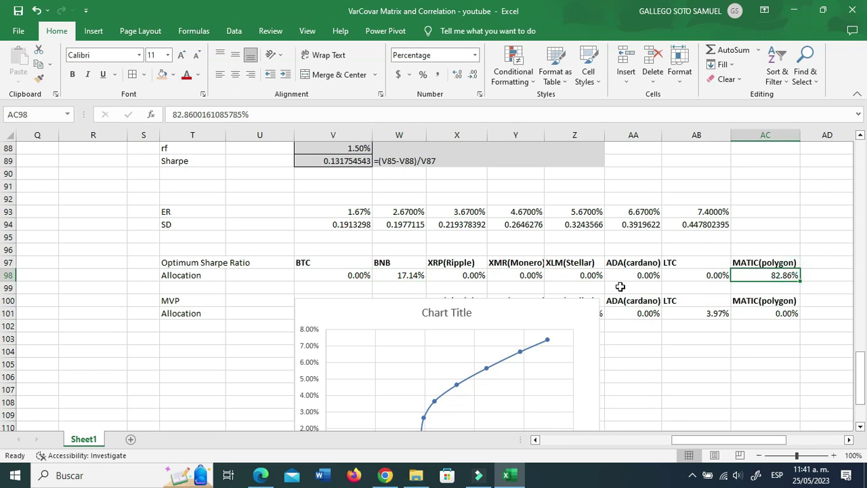
left_click(331, 276)
left_click(444, 276)
scroll(617, 280, "down", 1)
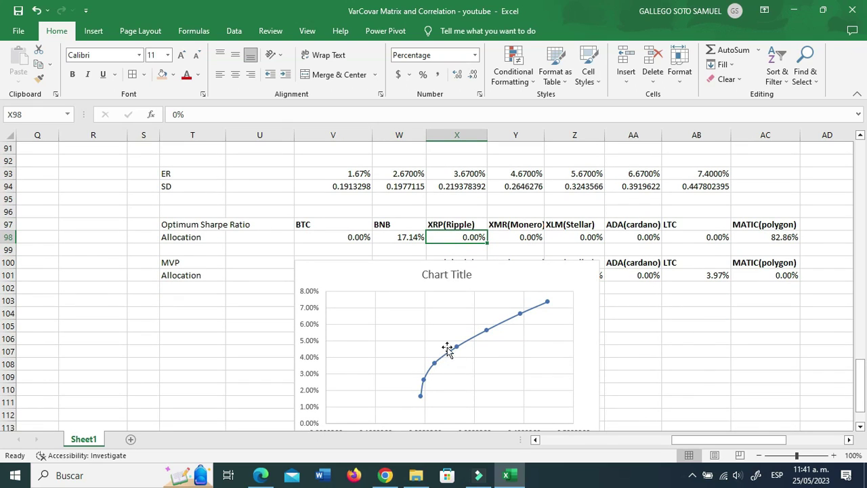
mouse_move(446, 361)
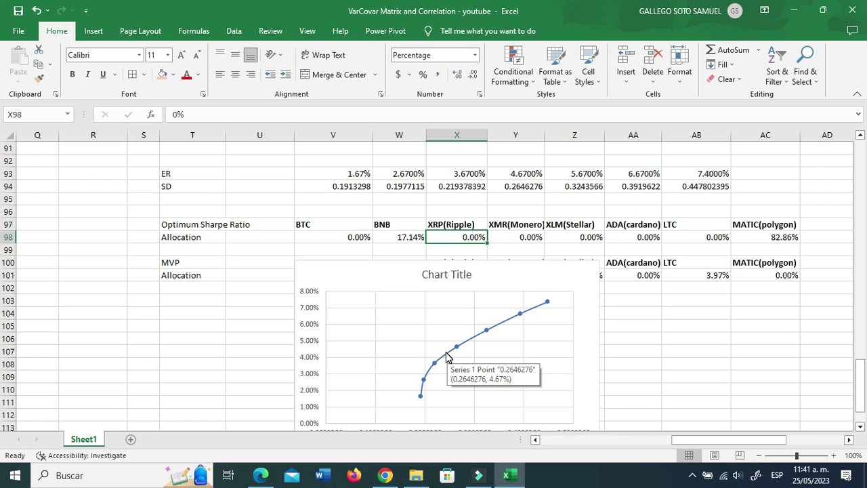
scroll(248, 333, "down", 1)
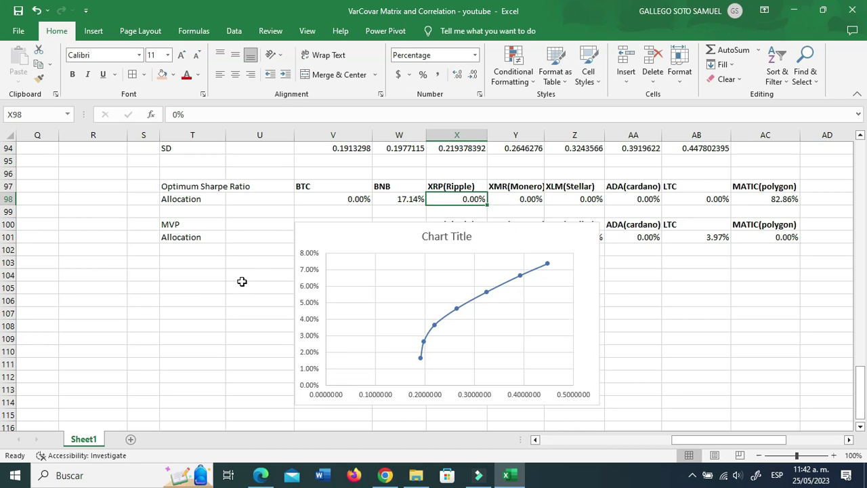
Step: Compare the return, SD and Sharpe figures and the ER and SD table with the shape of the frontier chart
mouse_move(310, 235)
left_mouse_down()
mouse_move(319, 215)
mouse_move(303, 230)
left_mouse_up()
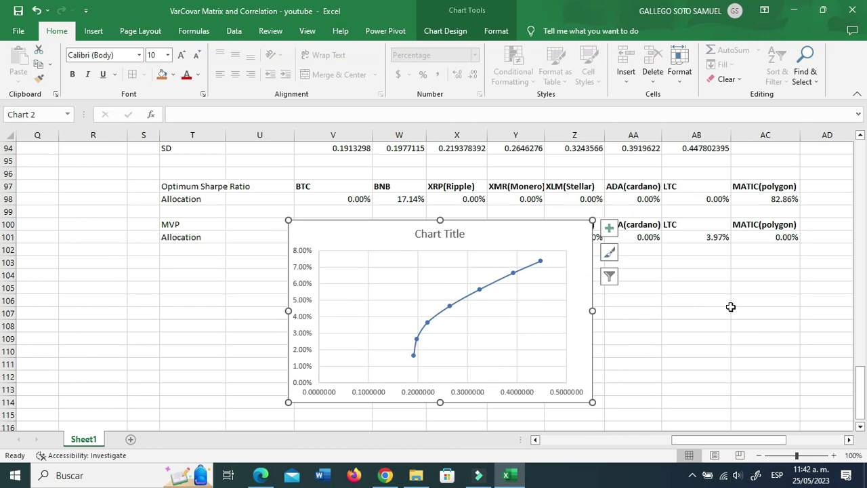
left_click(761, 332)
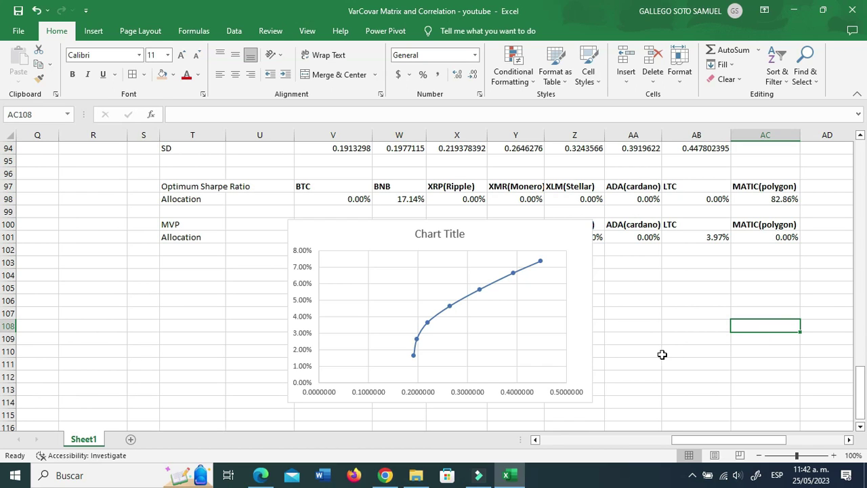
scroll(662, 355, "up", 3)
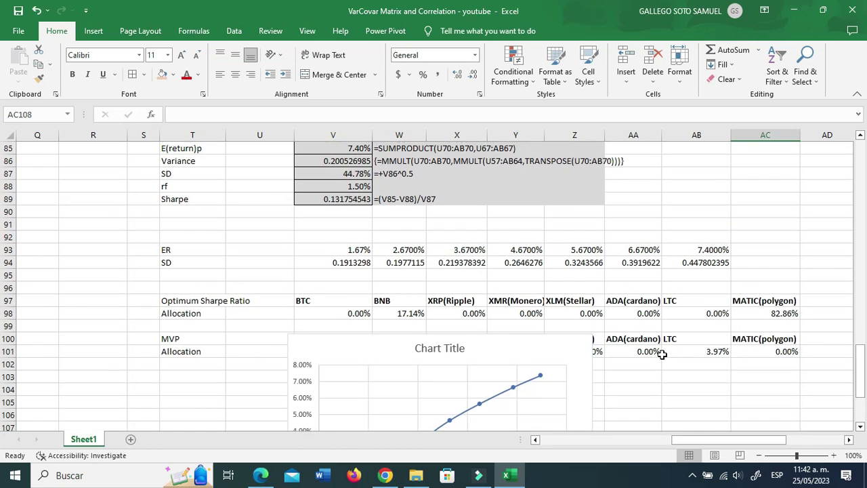
scroll(662, 354, "down", 2)
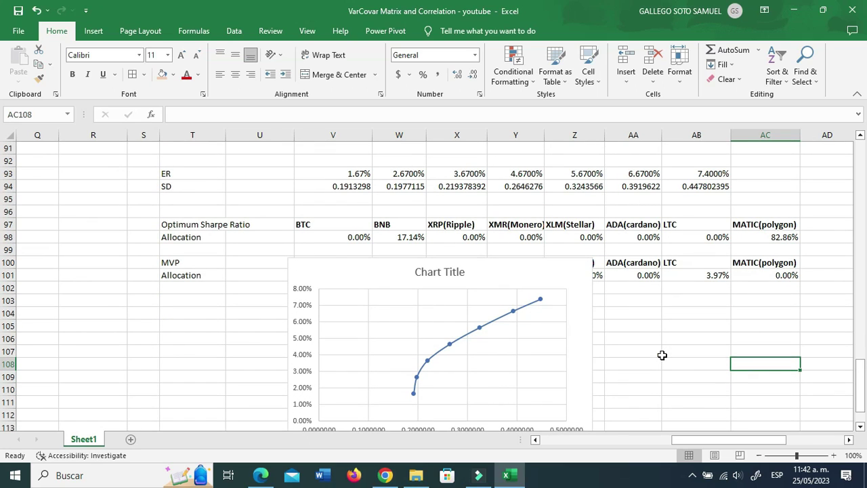
scroll(611, 351, "up", 2)
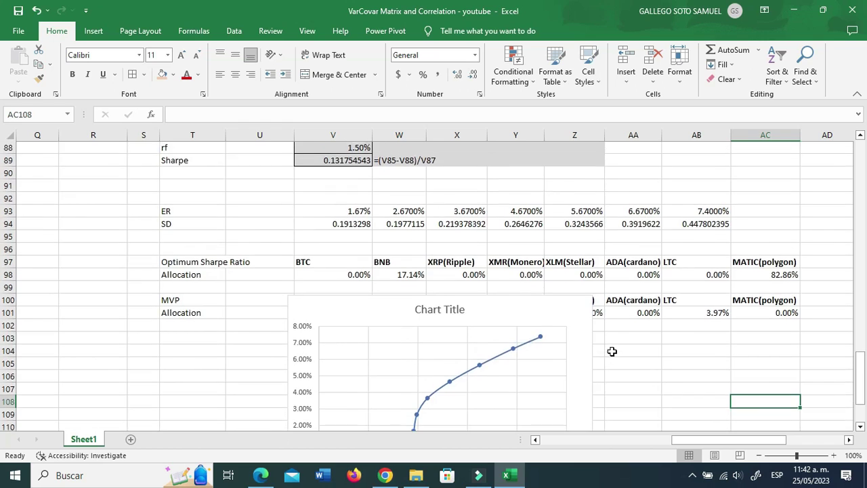
left_click(318, 215)
left_click(326, 225)
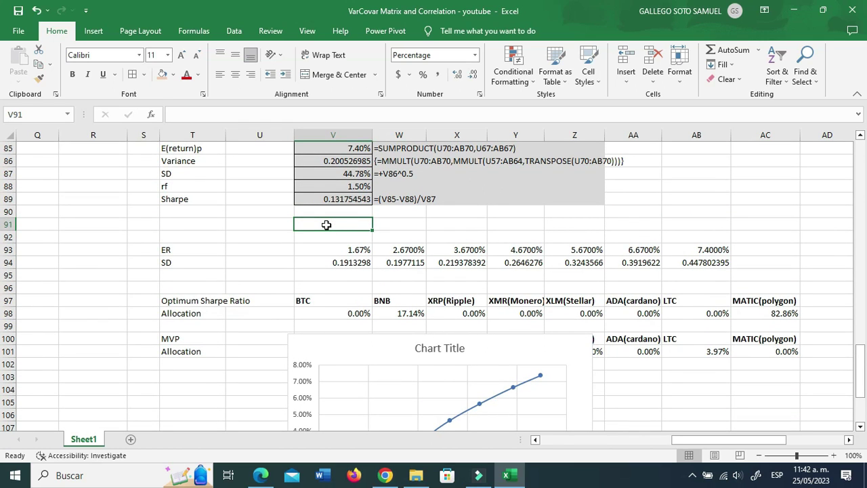
scroll(326, 224, "down", 2)
scroll(326, 224, "down", 2)
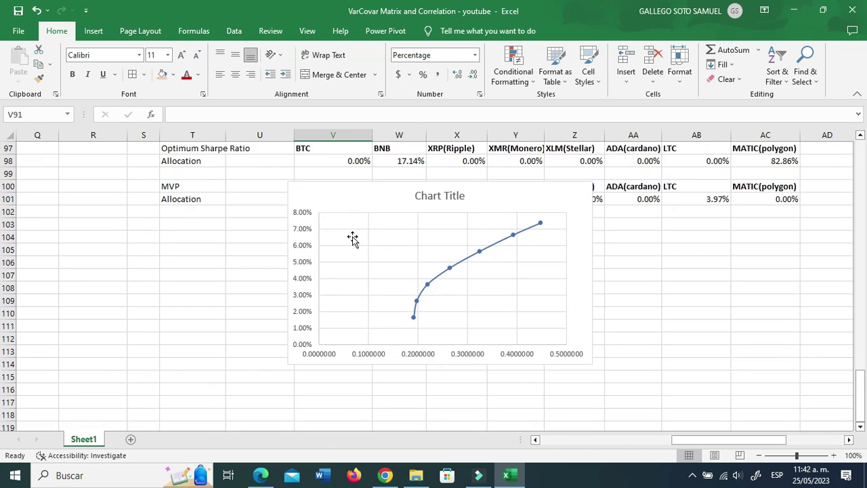
left_click(668, 286)
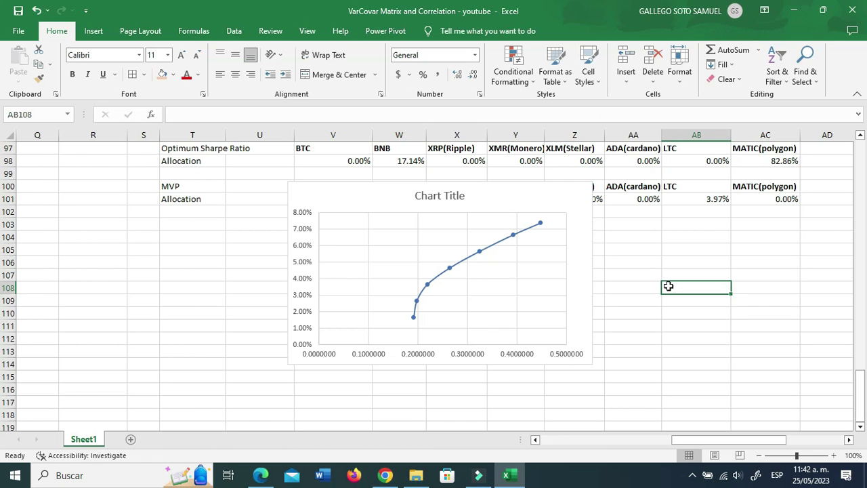
Step: Move the scatter chart below the MVP allocation row, around T103 to X117, so it no longer covers the allocations
left_click_drag(504, 193, 390, 236)
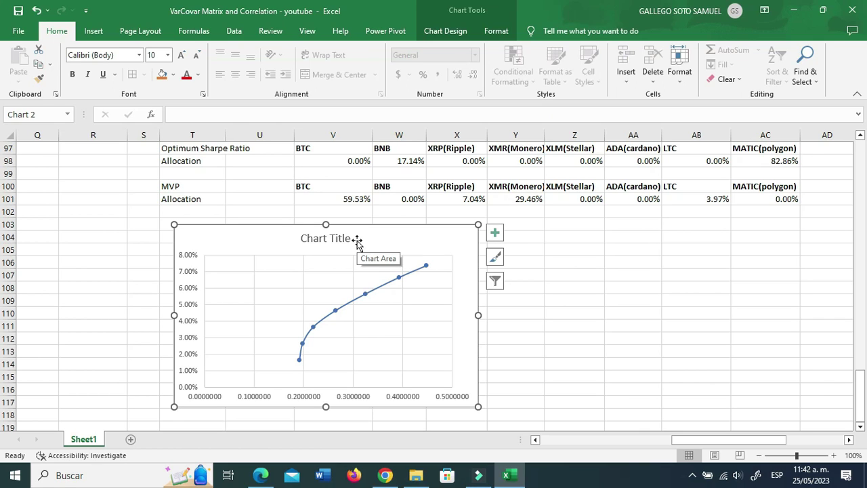
left_click(611, 303)
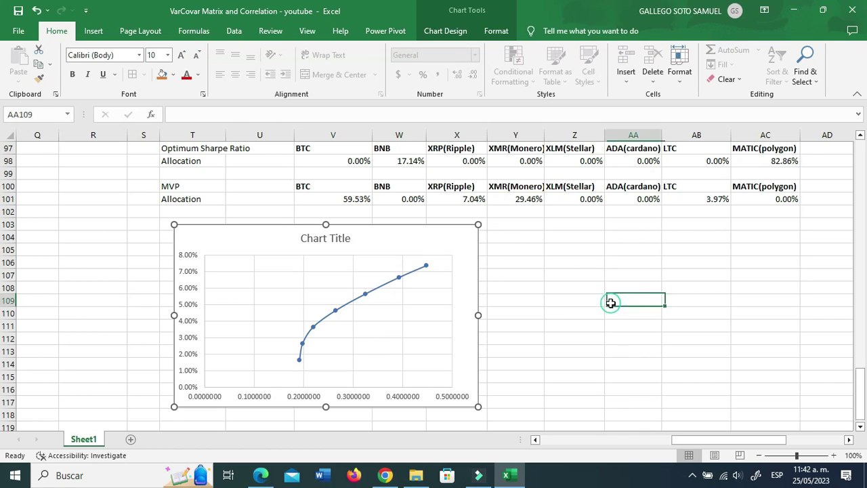
left_click(574, 258)
left_click_drag(461, 246, 470, 237)
left_click(564, 236)
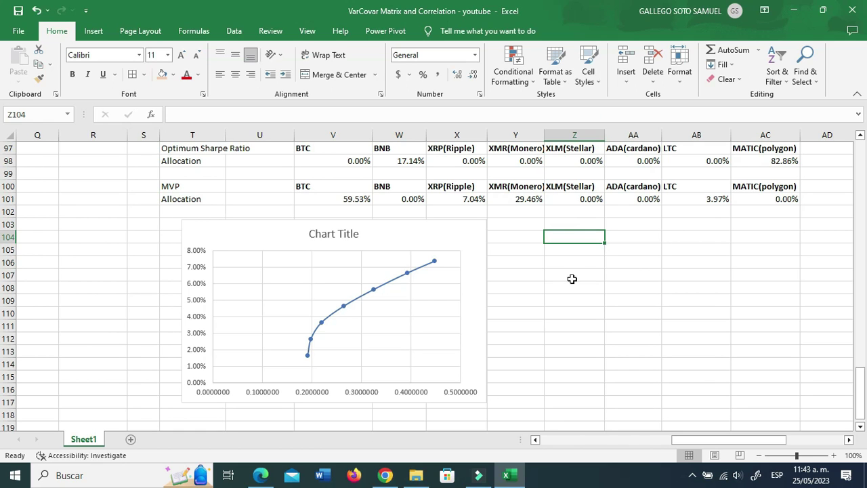
left_click(579, 322)
scroll(579, 322, "down", 4)
scroll(579, 322, "up", 5)
scroll(579, 321, "up", 1)
scroll(579, 321, "down", 1)
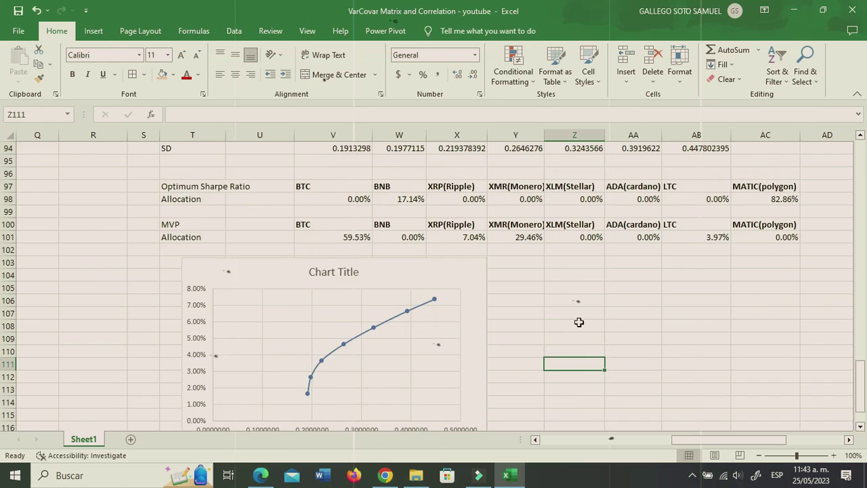
scroll(579, 321, "up", 1)
scroll(579, 318, "down", 2)
left_click(584, 273)
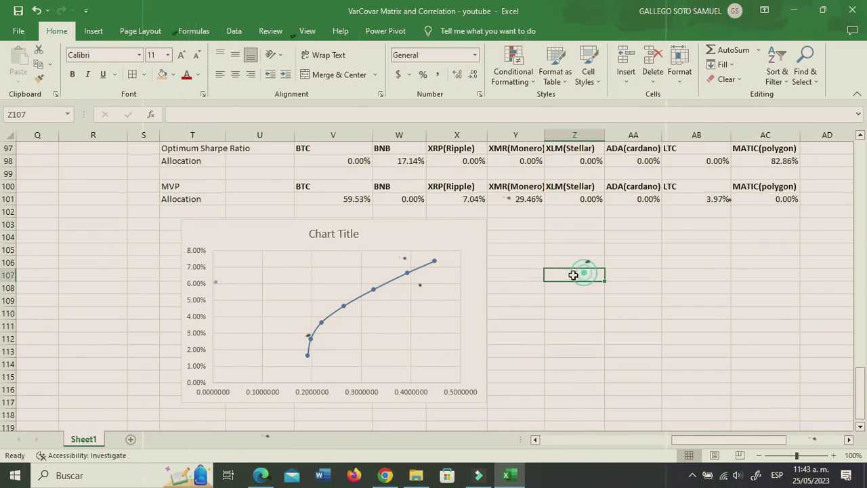
Step: Try data labels on the frontier chart's series and undo the addition
left_click(387, 288)
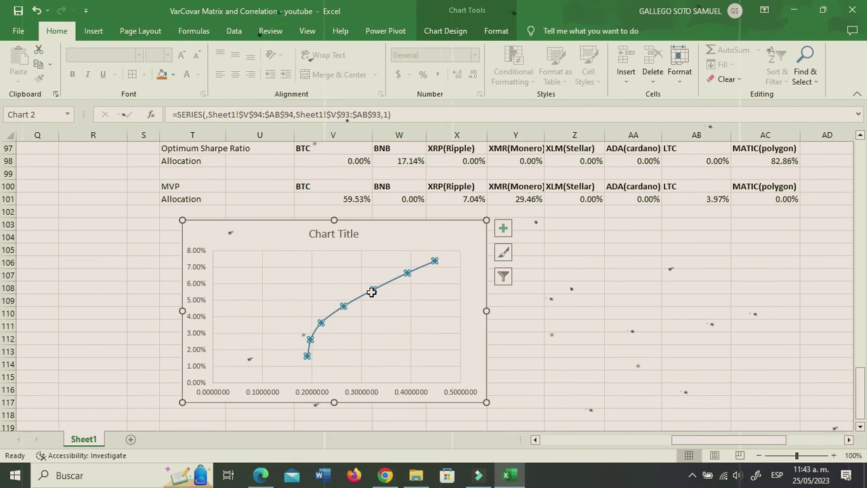
right_click(372, 291)
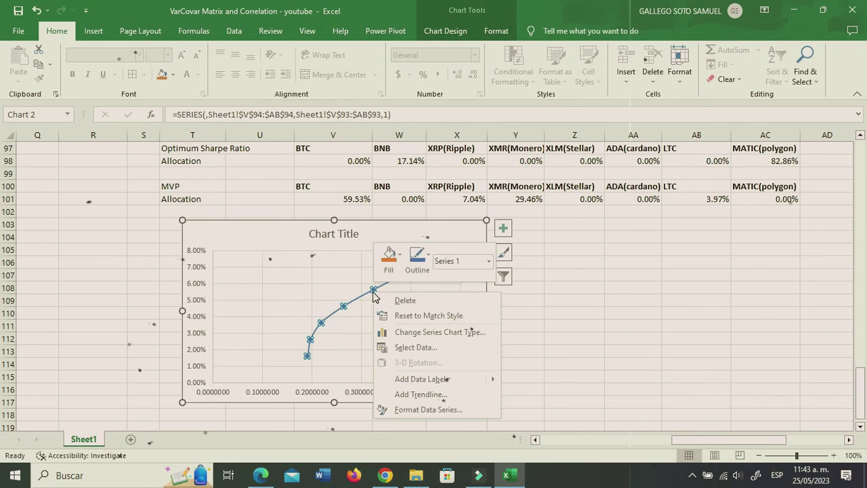
left_click(456, 380)
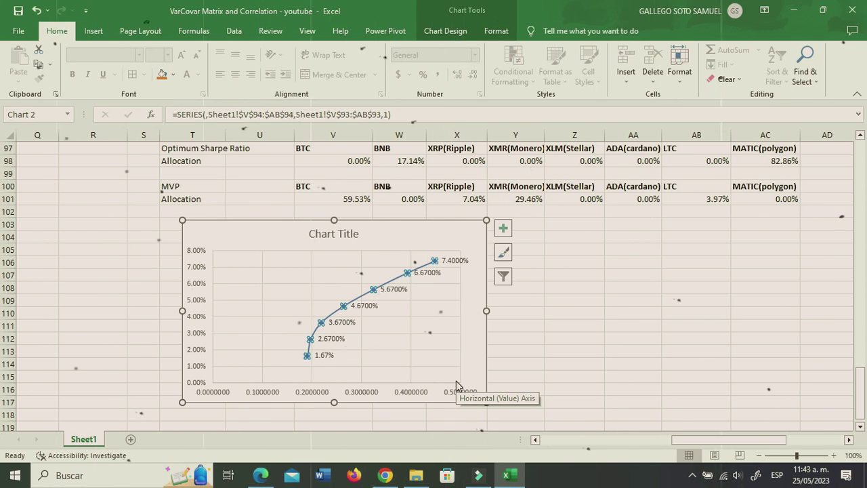
key("ctrl+z")
left_click(569, 313)
left_click(414, 244)
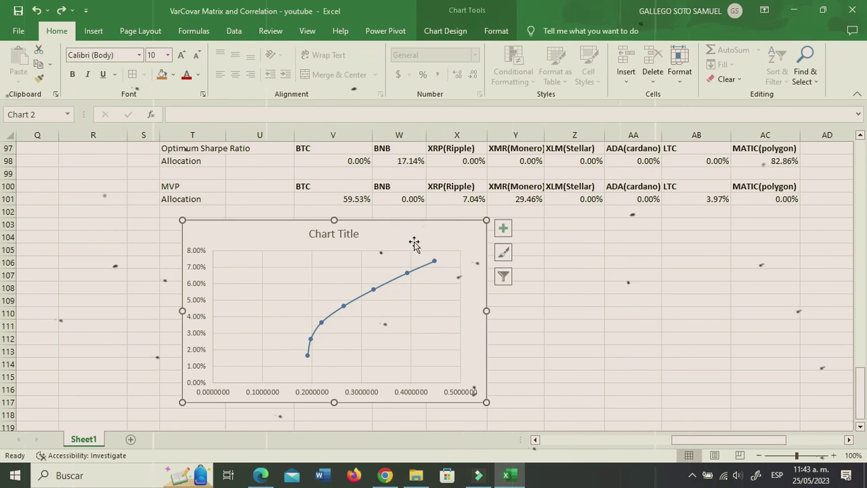
left_click(601, 328)
Step: Set the Solver objective to the Sharpe ratio cell V89 and choose to maximise it
scroll(602, 329, "up", 5)
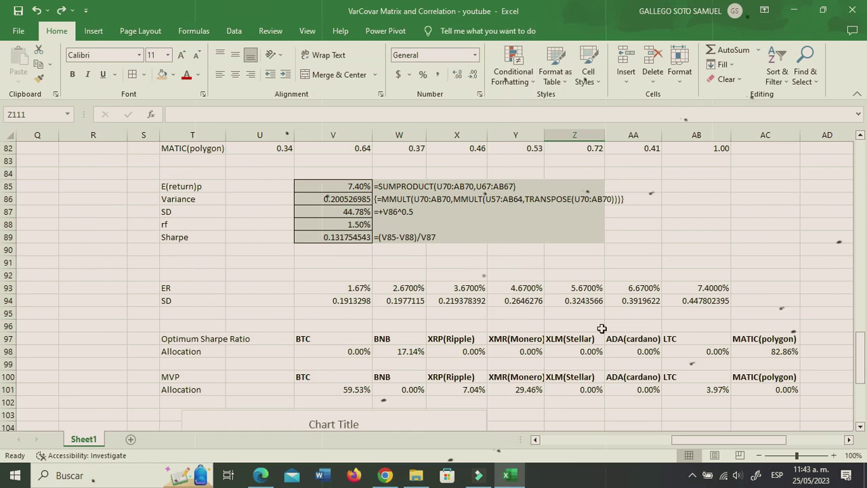
left_click(401, 239)
left_click(339, 237)
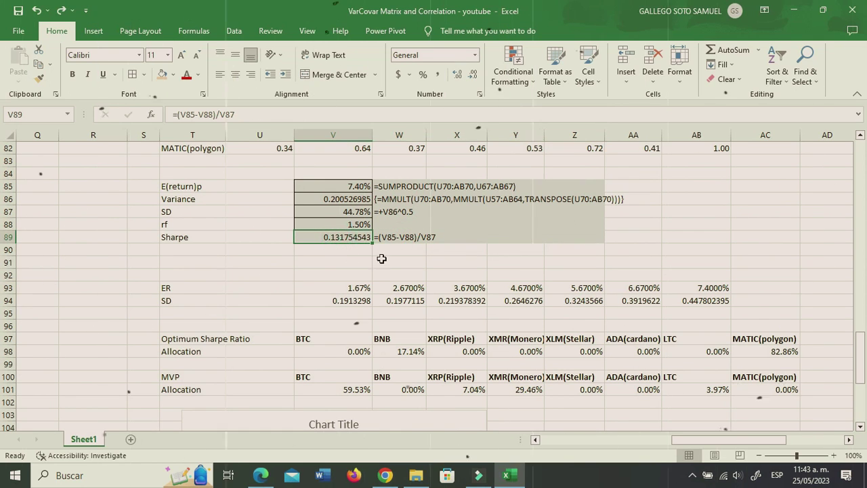
left_click(95, 32)
left_click(234, 30)
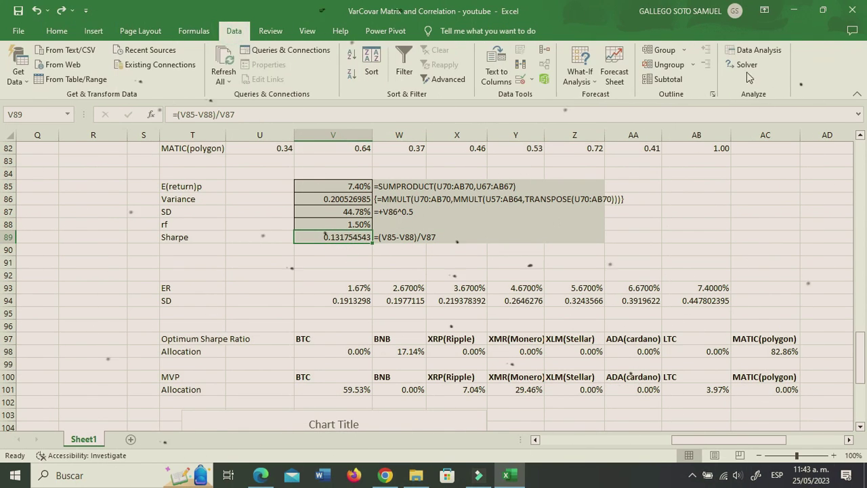
left_click(745, 64)
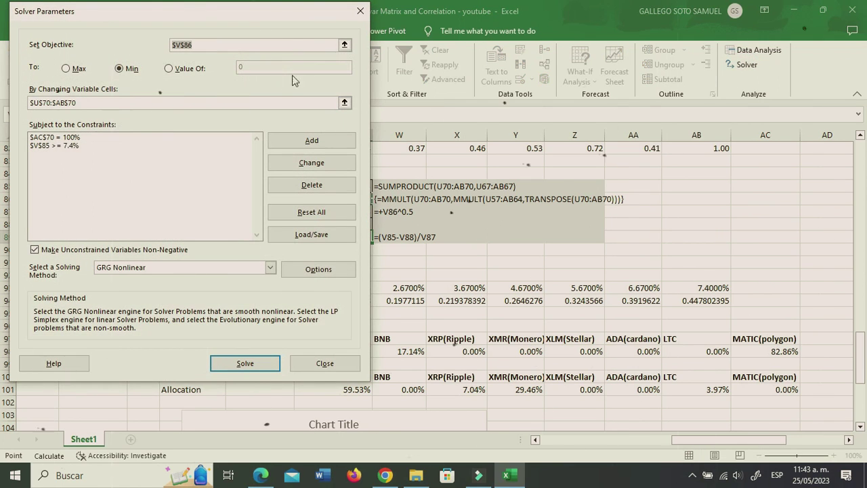
left_click(344, 45)
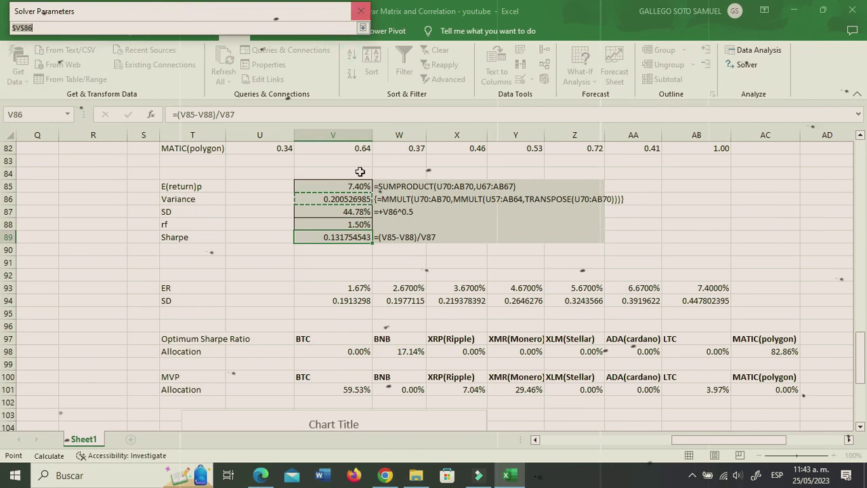
left_click(351, 239)
left_click(362, 28)
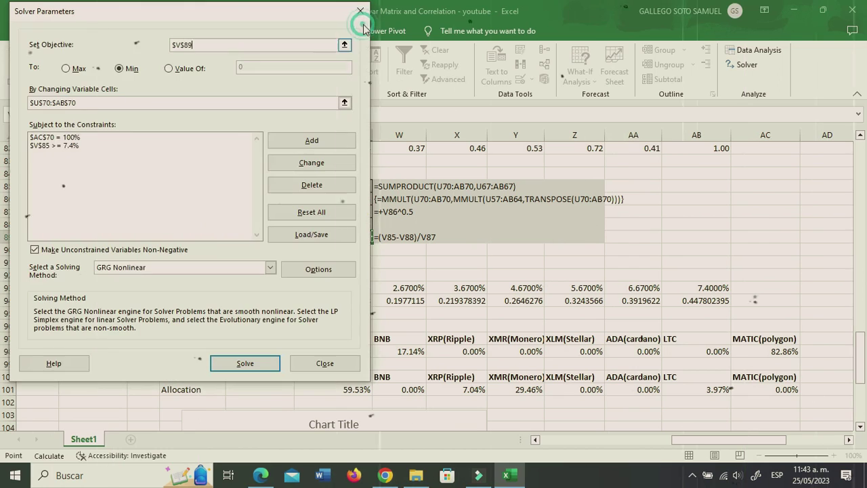
left_click(66, 69)
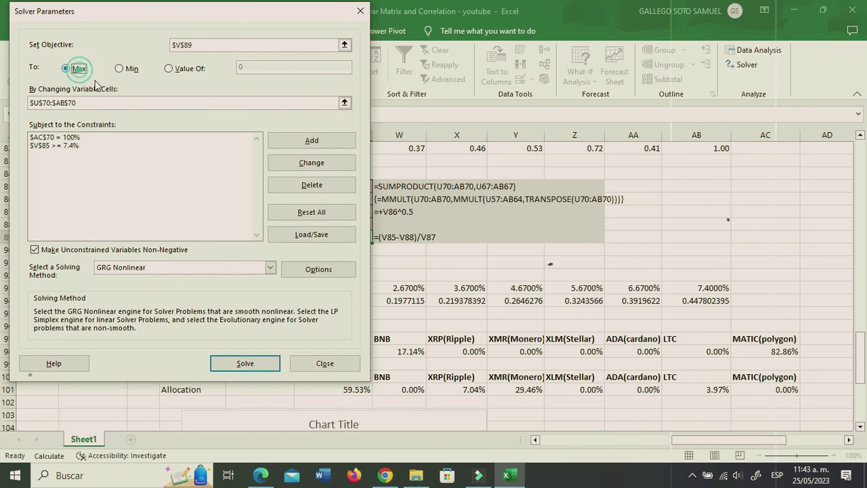
Step: Remove the V85 >= 7.4% return constraint from Solver, solve for the maximum Sharpe ratio and keep the solution
left_click(101, 145)
left_click(321, 190)
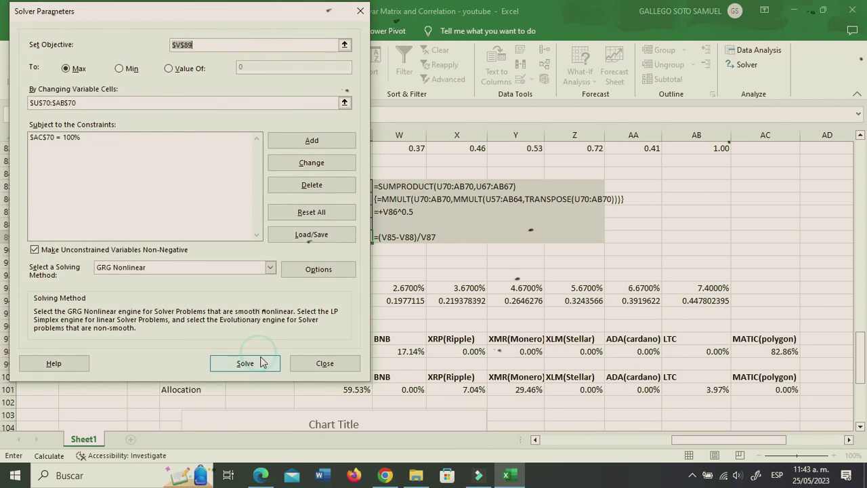
left_click(244, 363)
left_click(278, 264)
Step: Review the solved expected return, SD and Sharpe ratio alongside the ER and SD table and the frontier chart
scroll(335, 257, "down", 1)
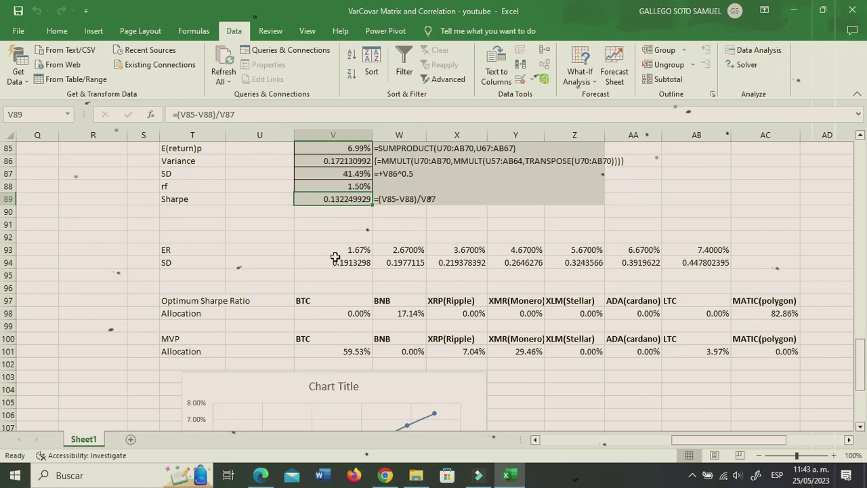
scroll(335, 256, "up", 1)
left_click(340, 208)
scroll(349, 245, "down", 3)
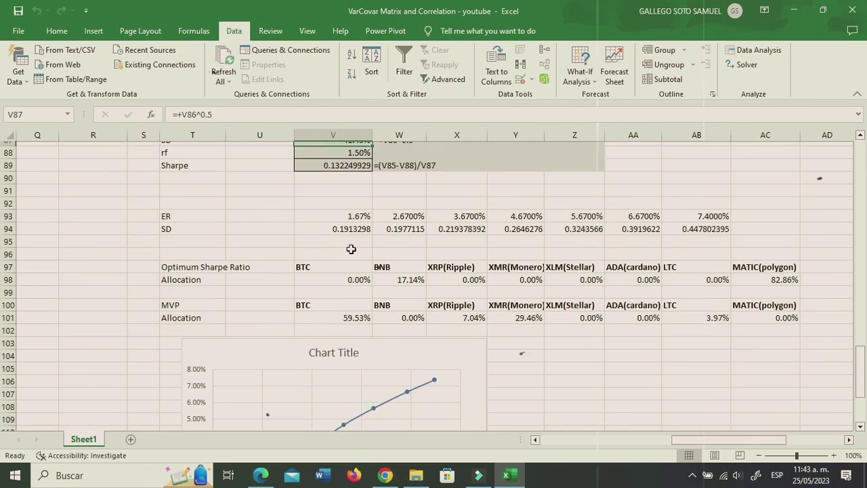
scroll(271, 233, "up", 2)
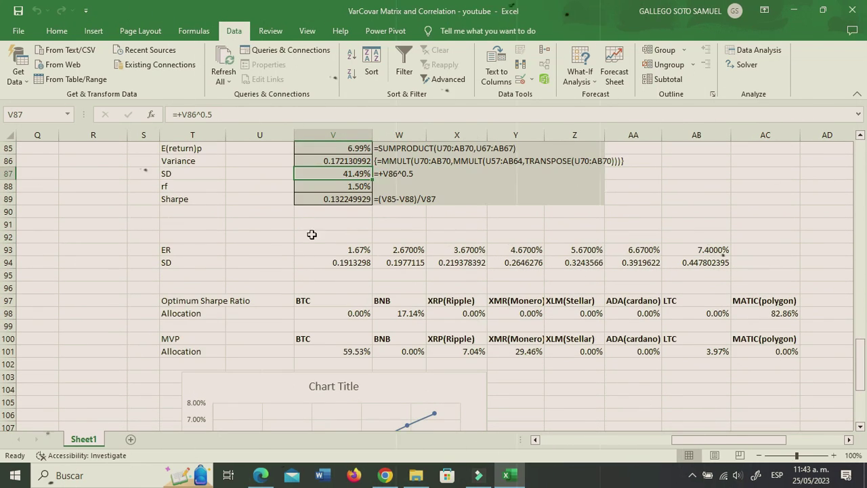
left_click(262, 223)
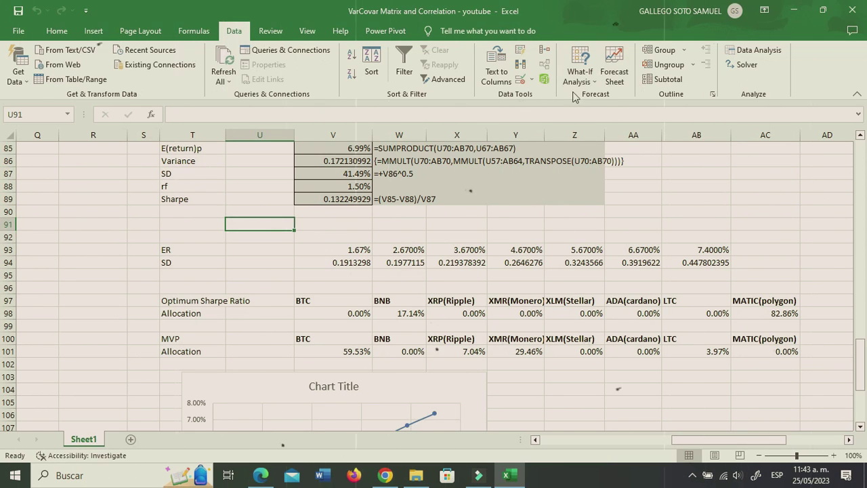
Step: Add a second series to the frontier chart with the portfolio SD cell V87 as its X value
left_click(375, 382)
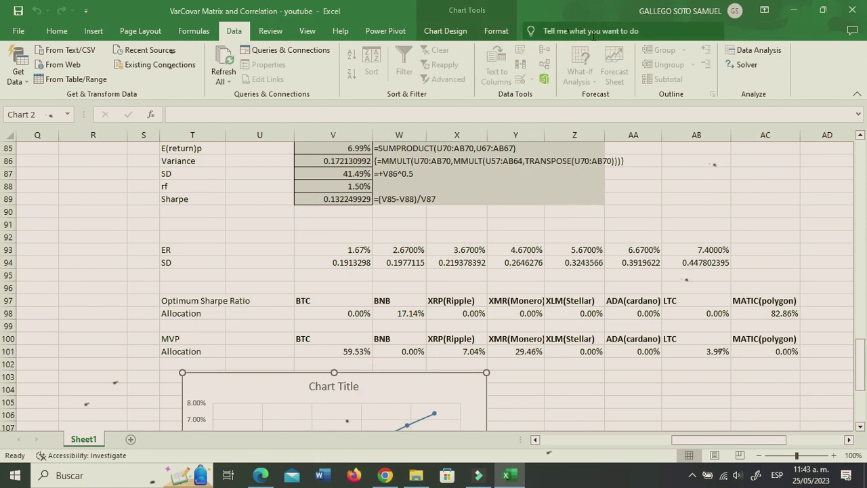
left_click(487, 15)
left_click(646, 74)
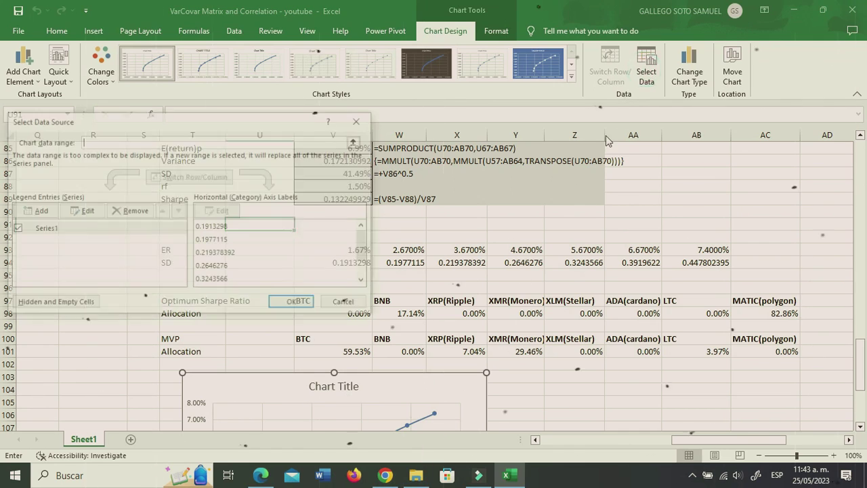
left_click(71, 211)
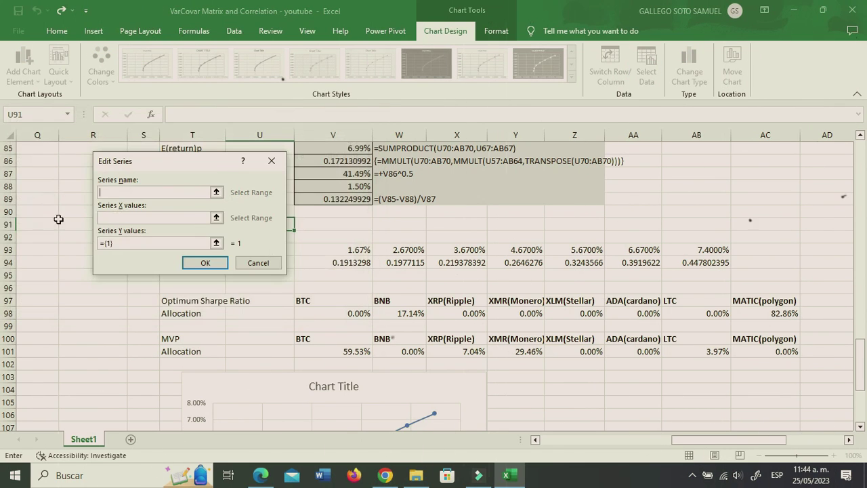
left_click(216, 217)
scroll(302, 242, "up", 2)
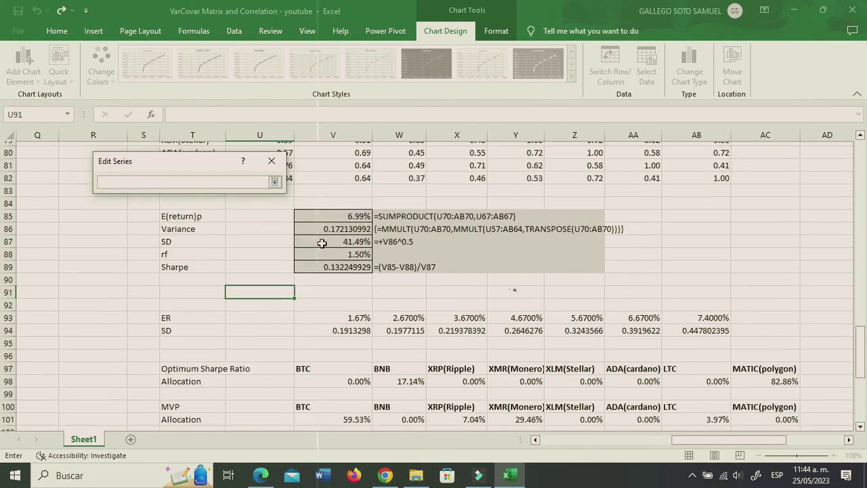
left_click(356, 251)
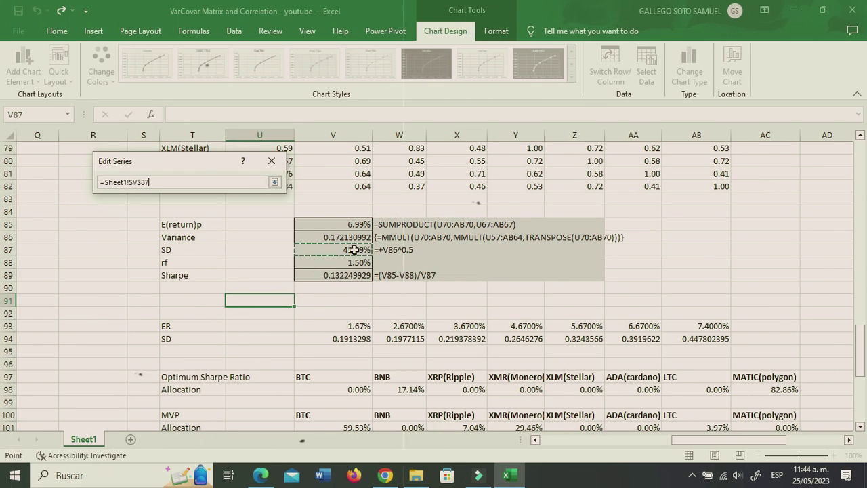
left_click(275, 183)
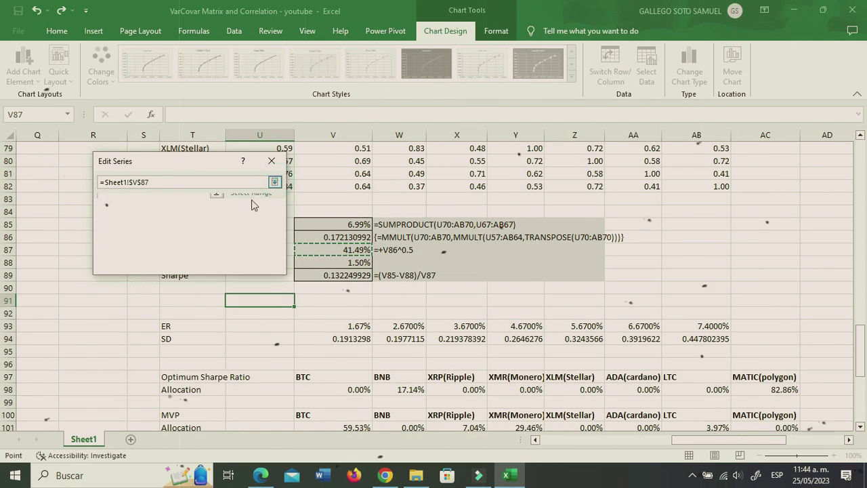
Step: Set the new series' Y value to the expected return cell V85 and apply the data source changes
left_click(217, 243)
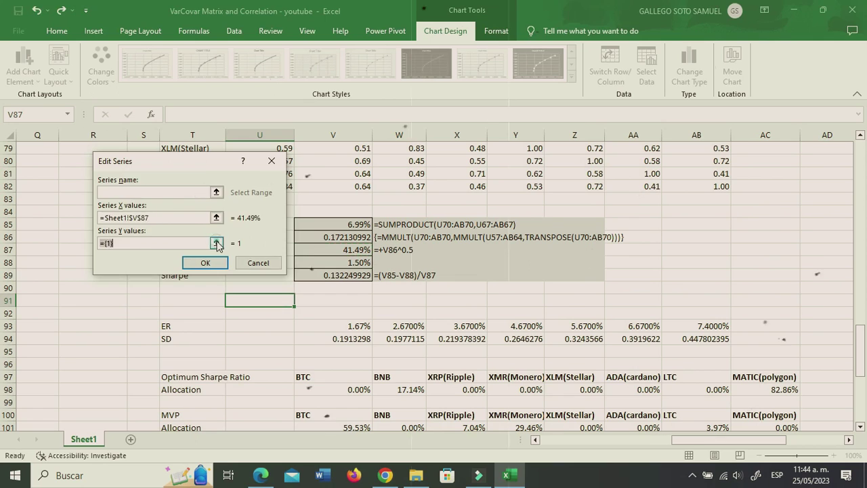
left_click(332, 225)
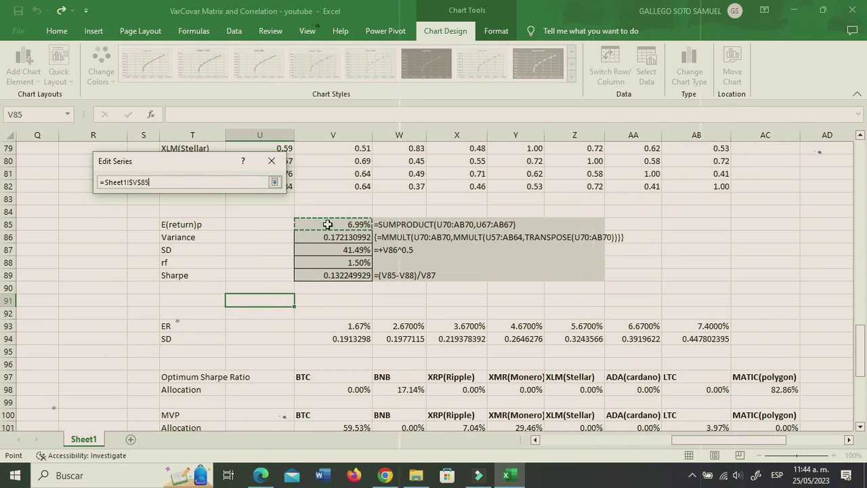
left_click(275, 183)
left_click(203, 262)
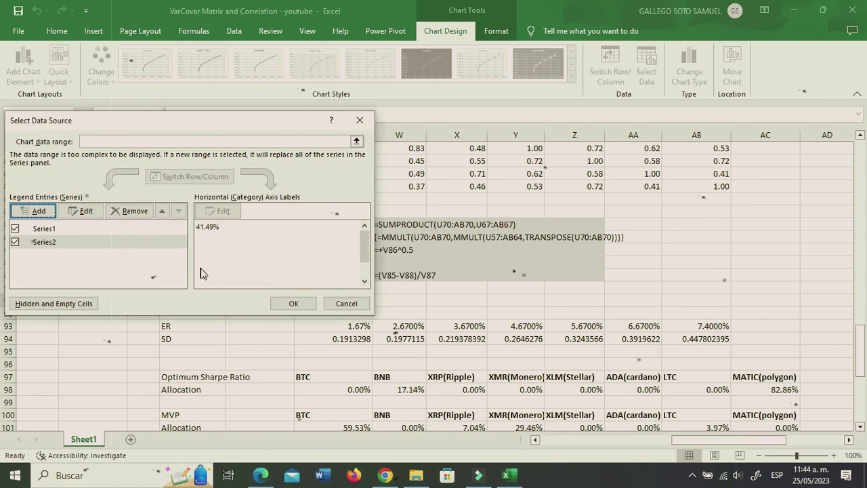
left_click(290, 304)
Step: Add a data label to the new maximum-Sharpe point and move it below the end of the frontier curve
scroll(288, 298, "down", 5)
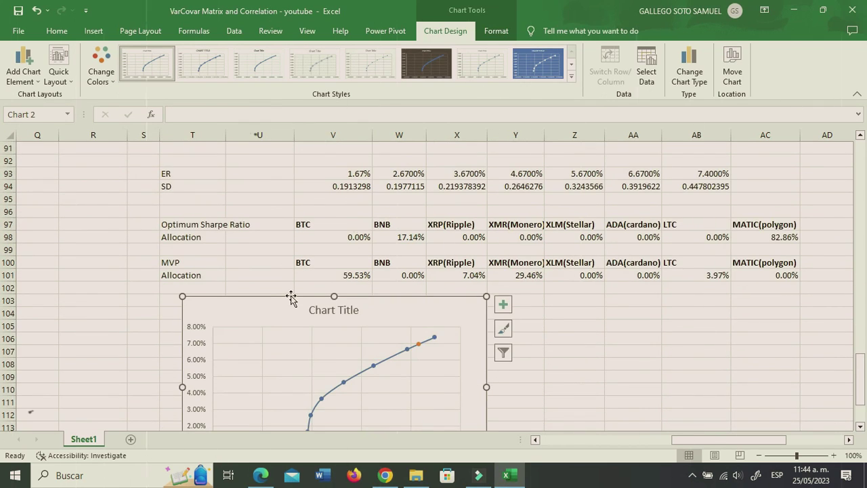
right_click(418, 309)
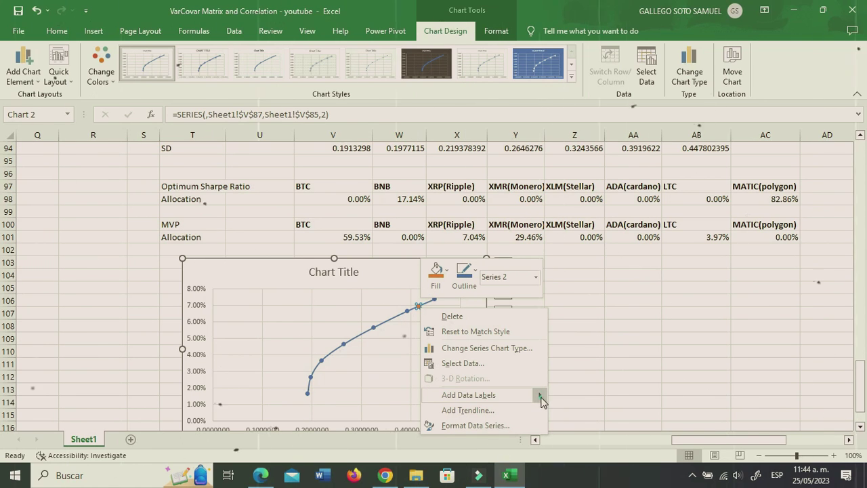
mouse_move(538, 395)
left_click(586, 405)
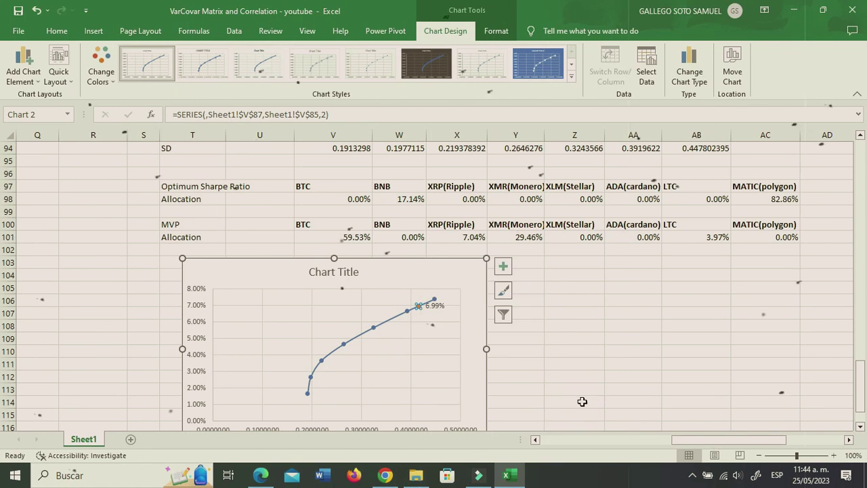
mouse_move(437, 306)
left_mouse_down()
mouse_move(461, 304)
mouse_move(471, 285)
mouse_move(435, 306)
mouse_move(454, 296)
mouse_move(446, 321)
left_mouse_up()
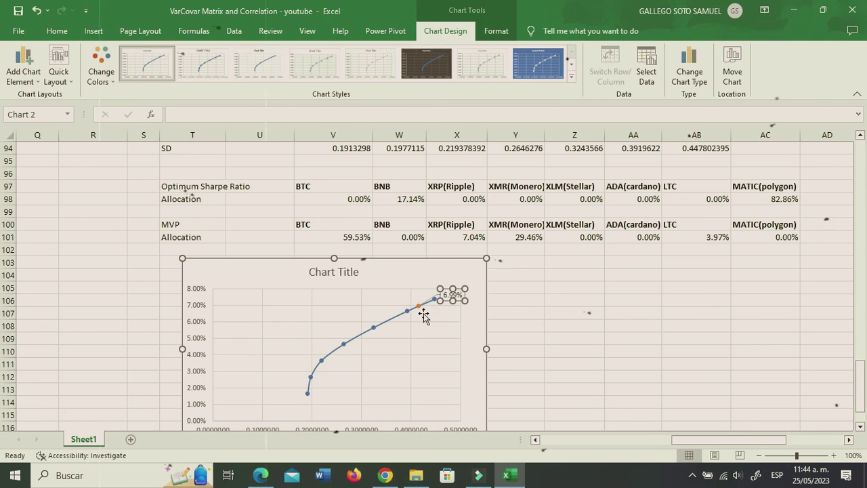
Step: Name the chart's second series Sharpe in the data source settings
right_click(419, 308)
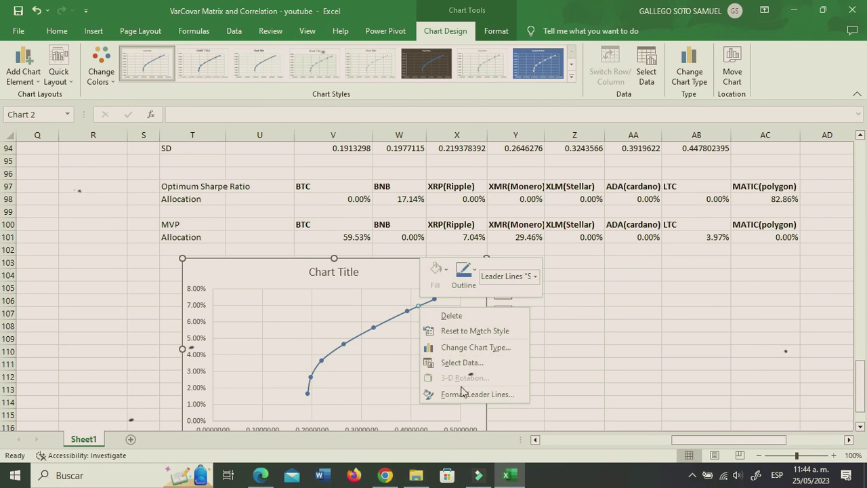
left_click(474, 366)
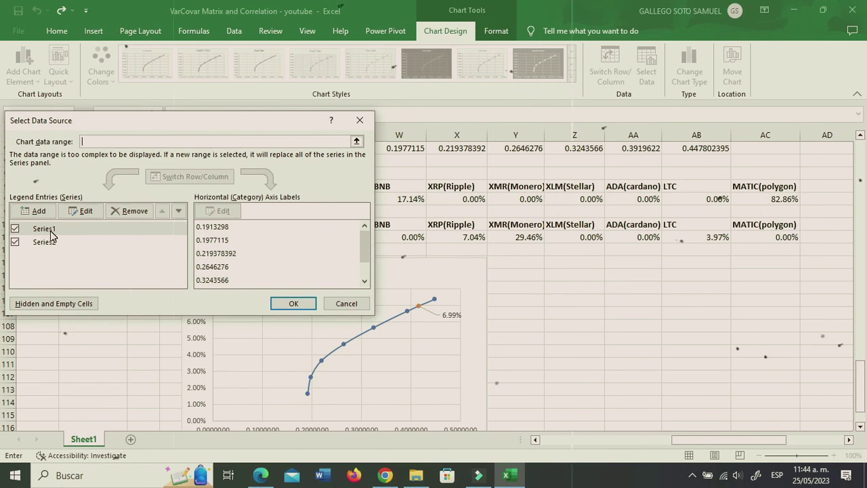
left_click(45, 241)
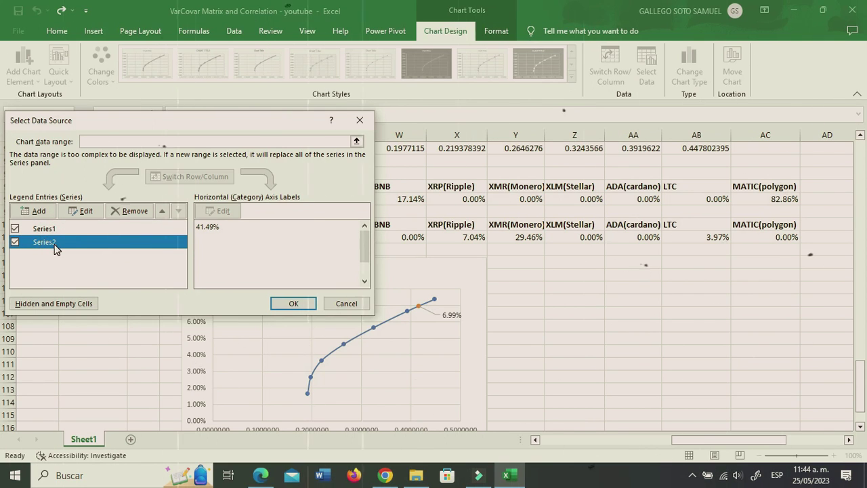
left_click(80, 211)
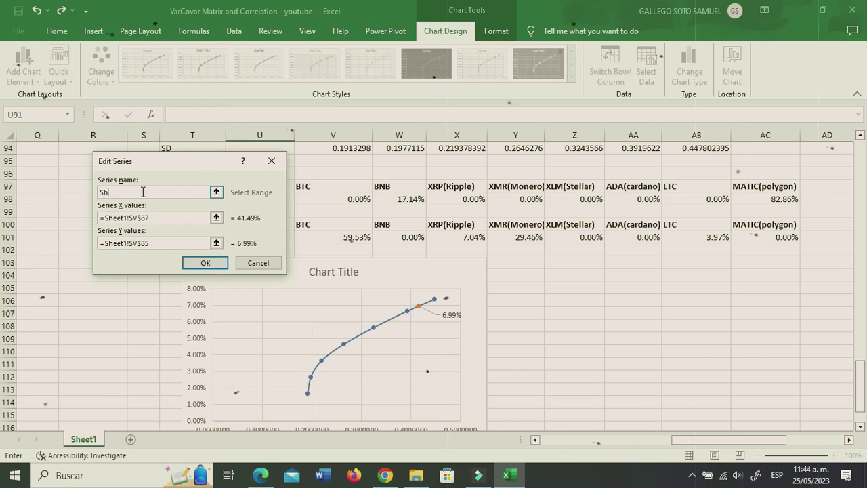
left_click(200, 264)
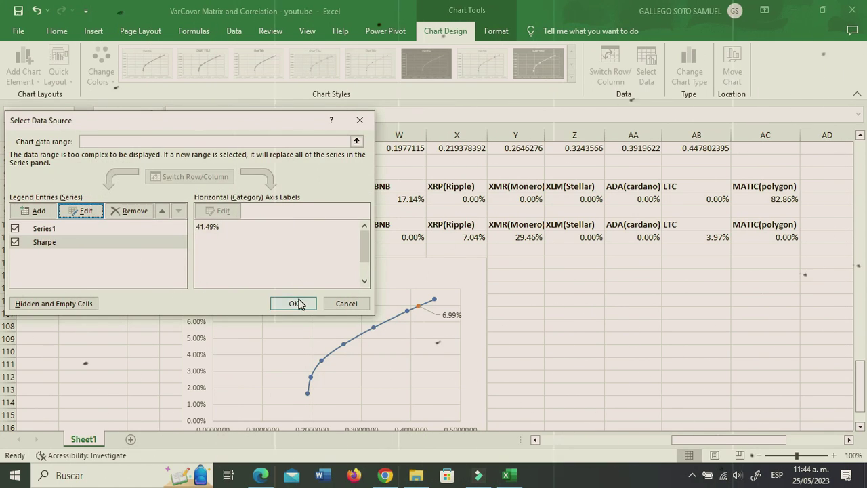
left_click(294, 303)
left_click(417, 310)
right_click(418, 310)
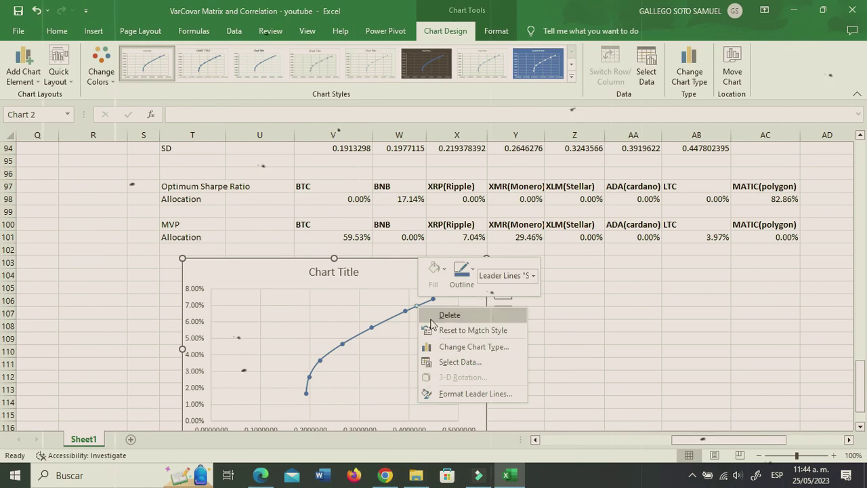
left_click(597, 383)
left_click(431, 327)
left_click(400, 311)
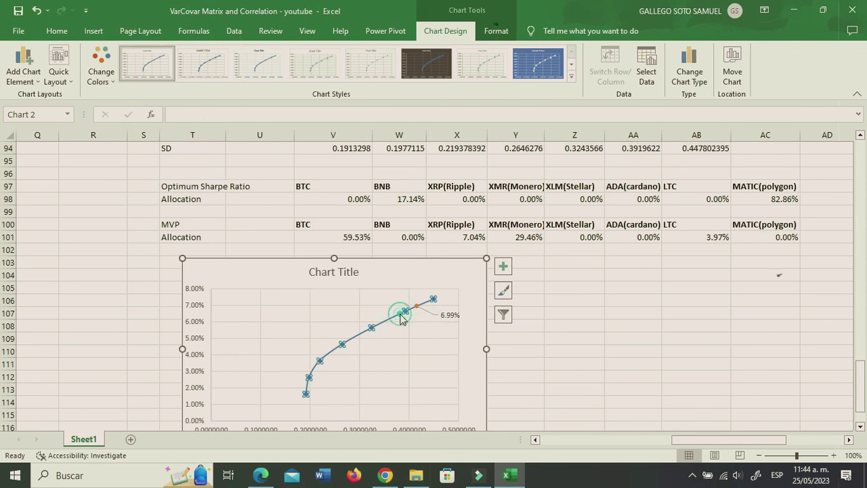
left_click(418, 310)
right_click(417, 308)
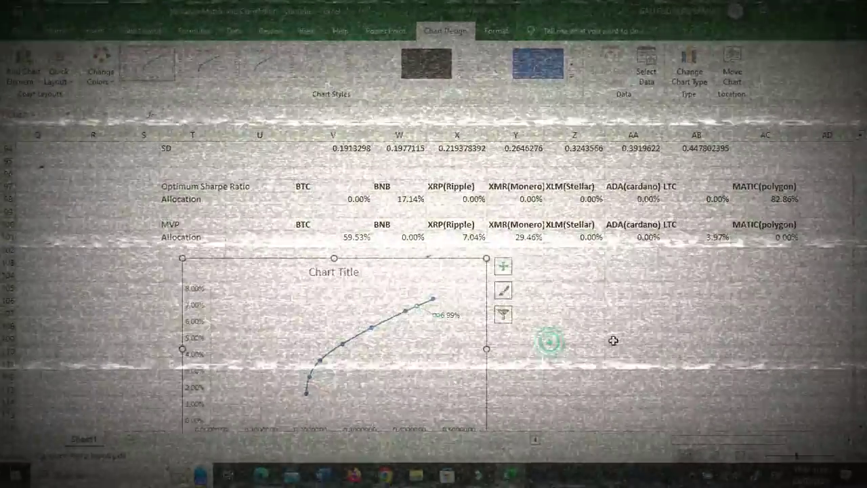
left_click(621, 312)
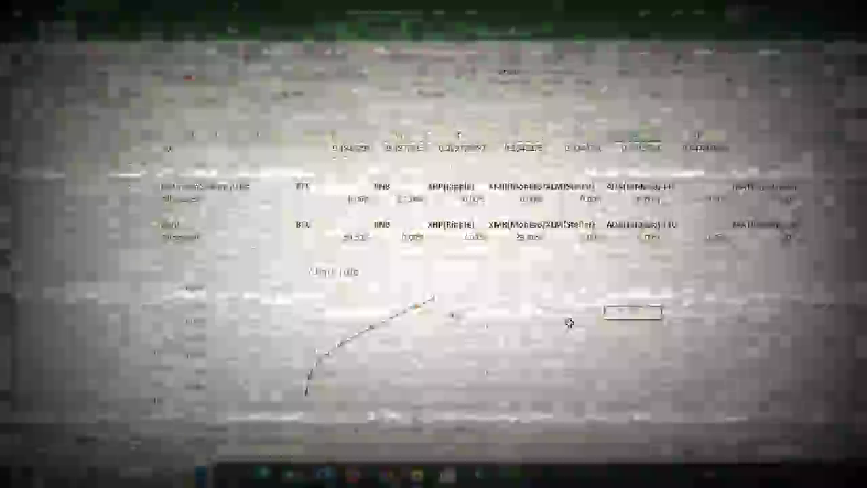
left_click(569, 323)
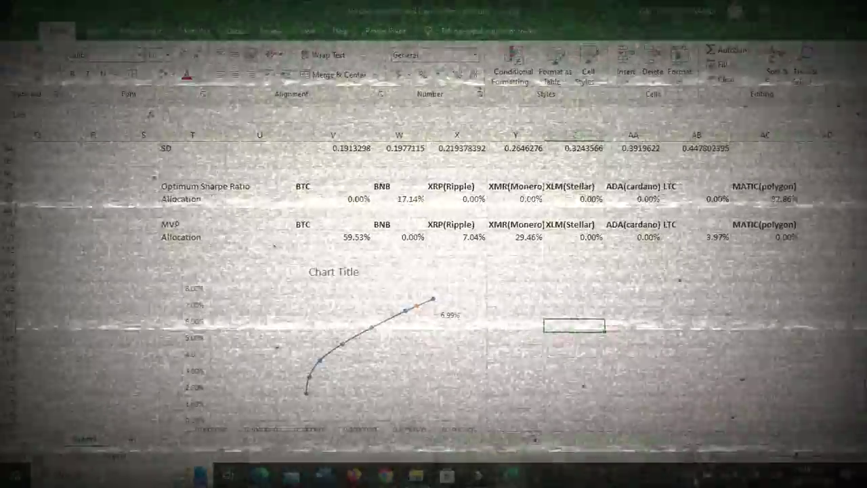
left_click(692, 475)
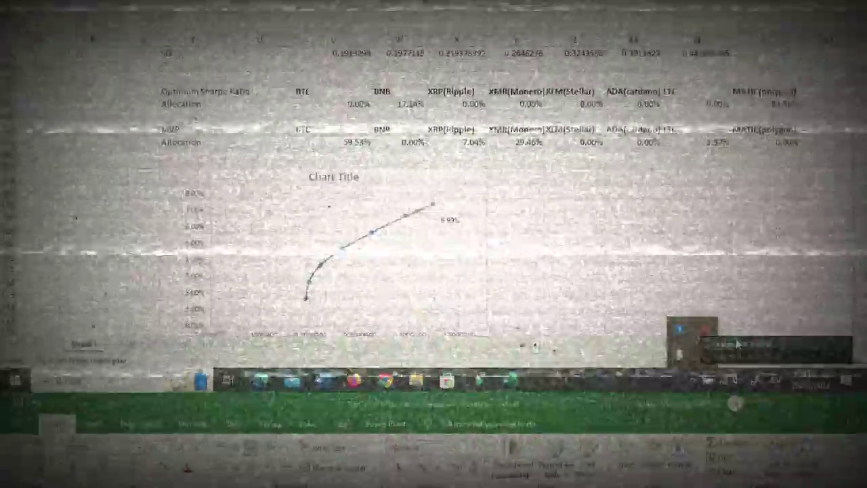